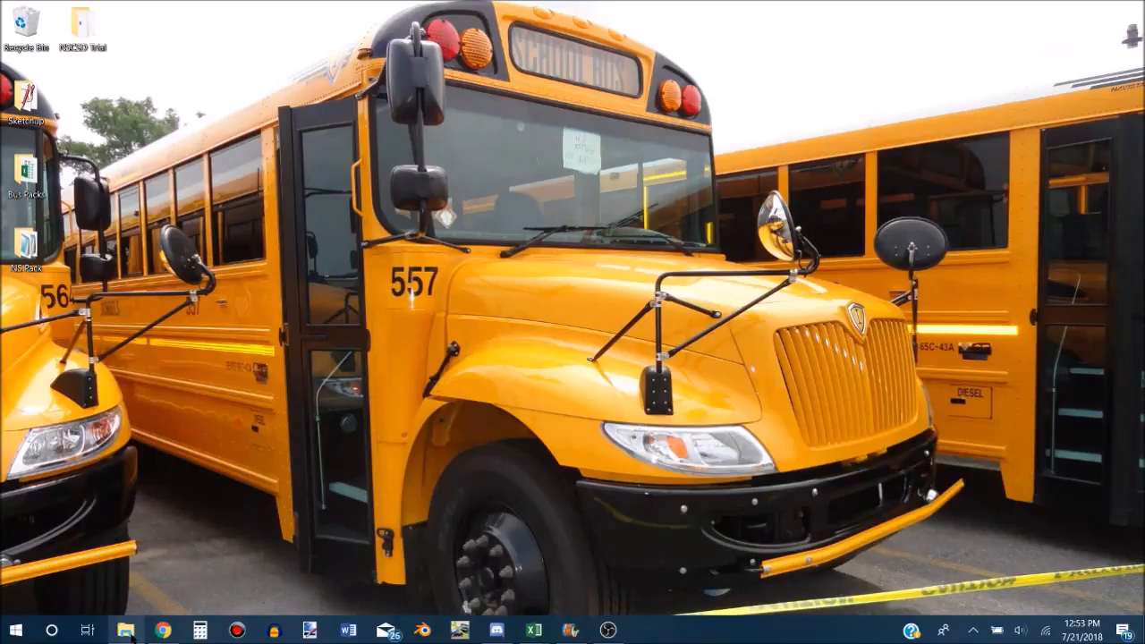
Open the packs folder inside Documents > Rigs of Rods 0.4 and reposition its window on the desktop.
mouse_move(125, 630)
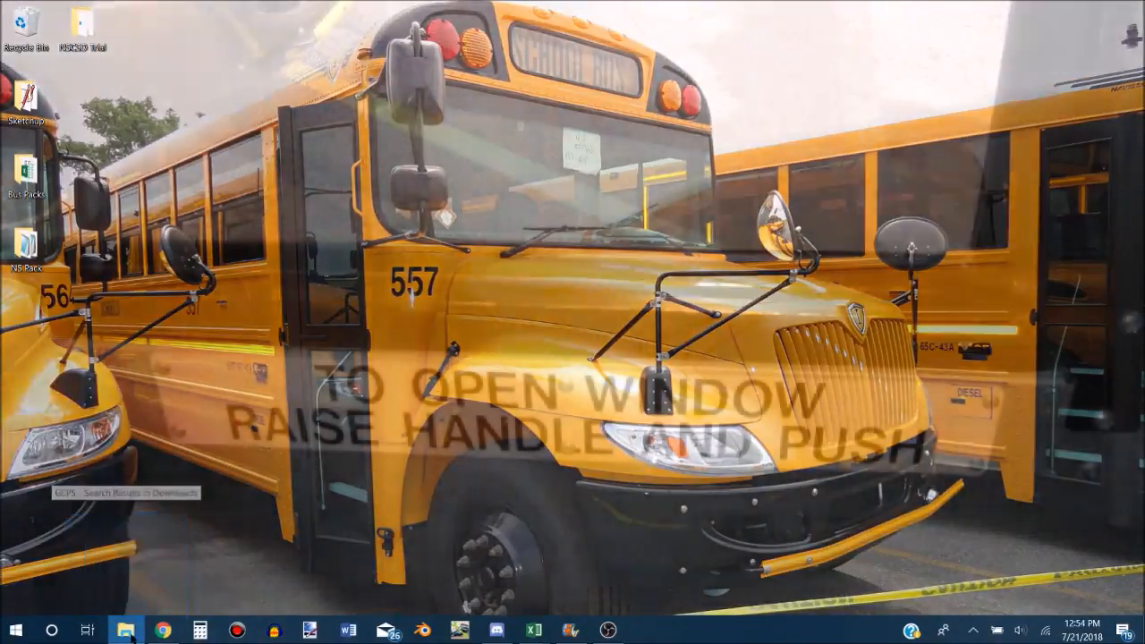
right_click(125, 631)
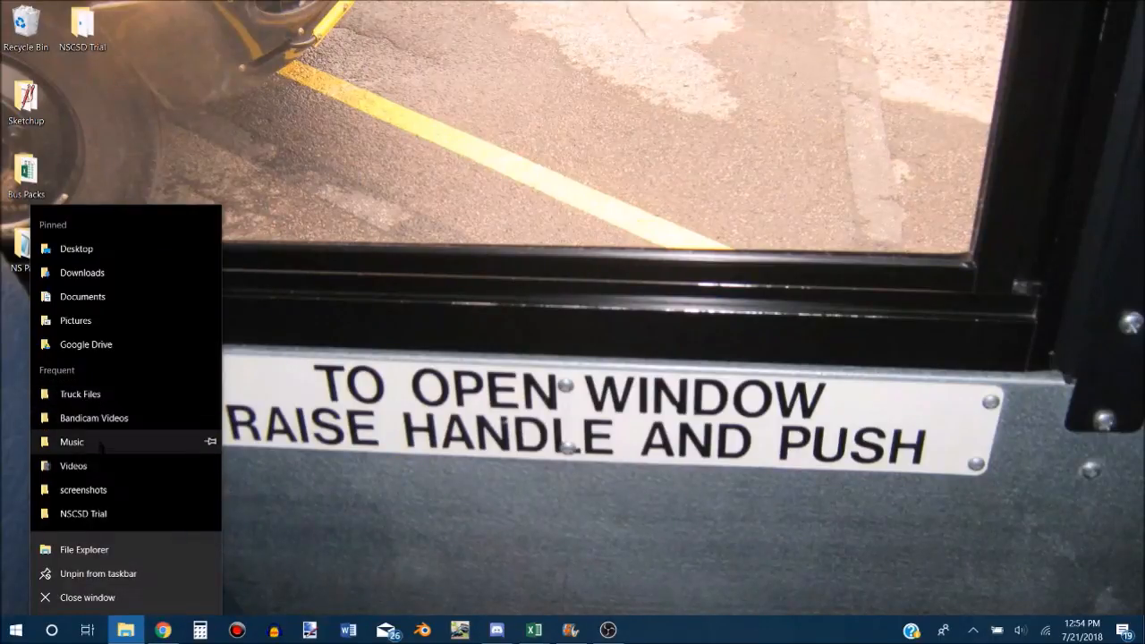
click(83, 296)
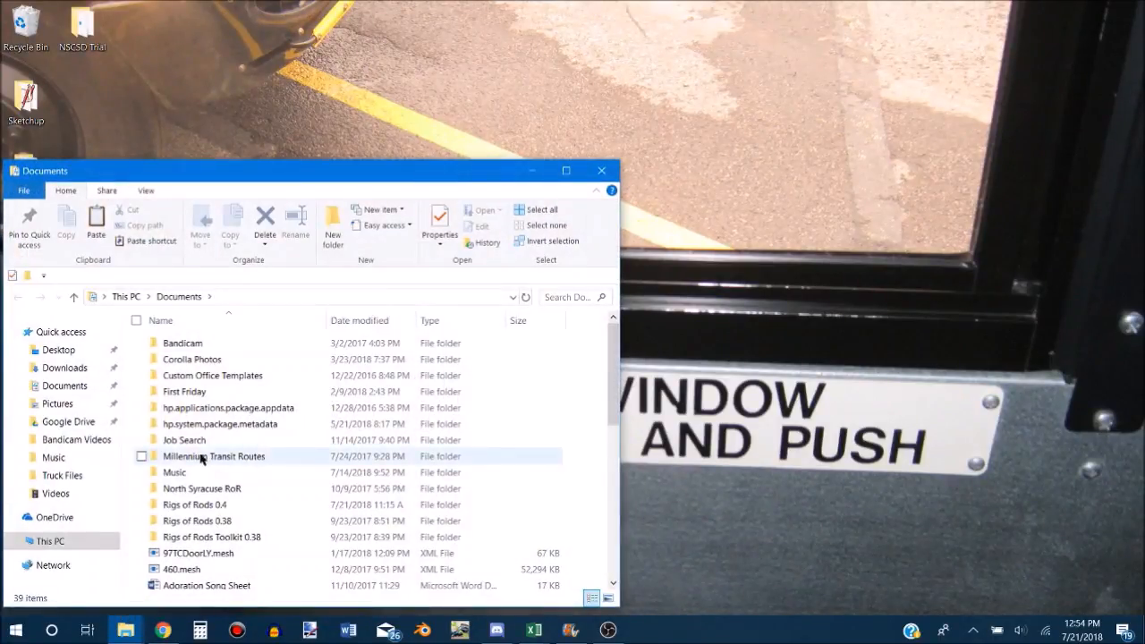
double_click(193, 503)
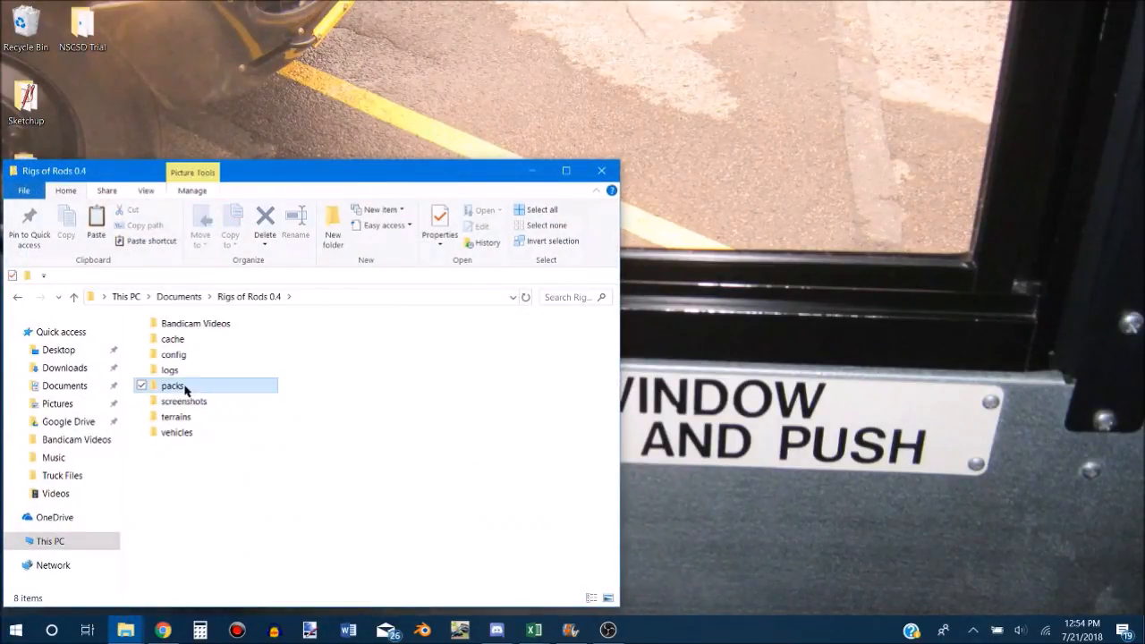
double_click(183, 387)
drag(320, 171, 676, 61)
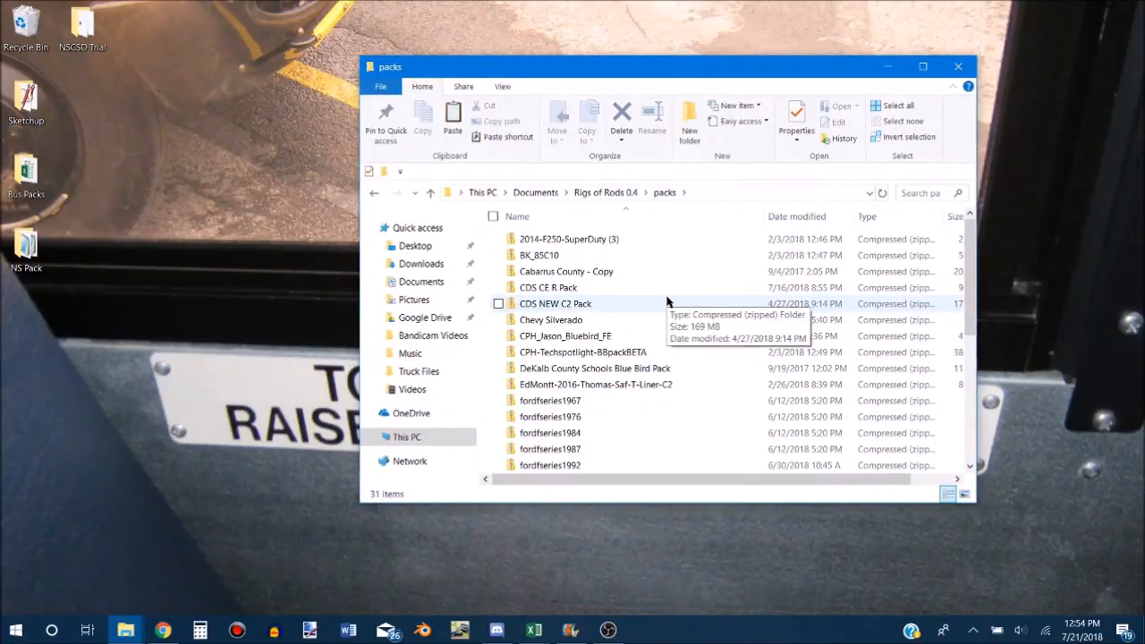
Open the EdMontt-2016-Thomas-Saf-T-Liner-C2 compressed pack and browse its files down to the last PNG textures.
scroll(666, 302, down, 1)
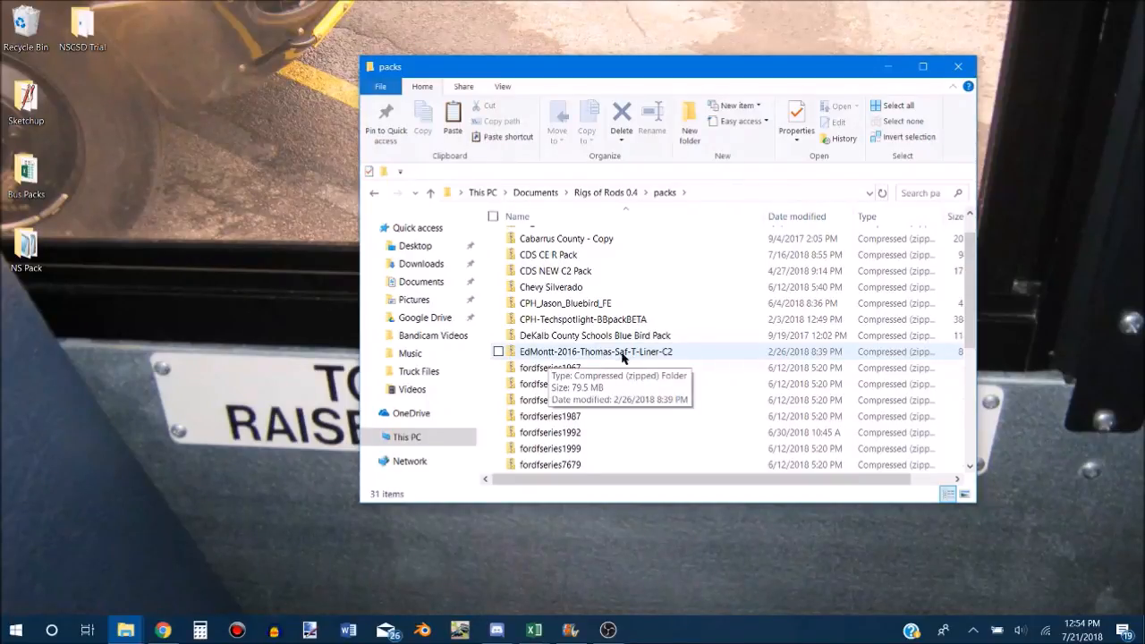
drag(709, 75, 878, 69)
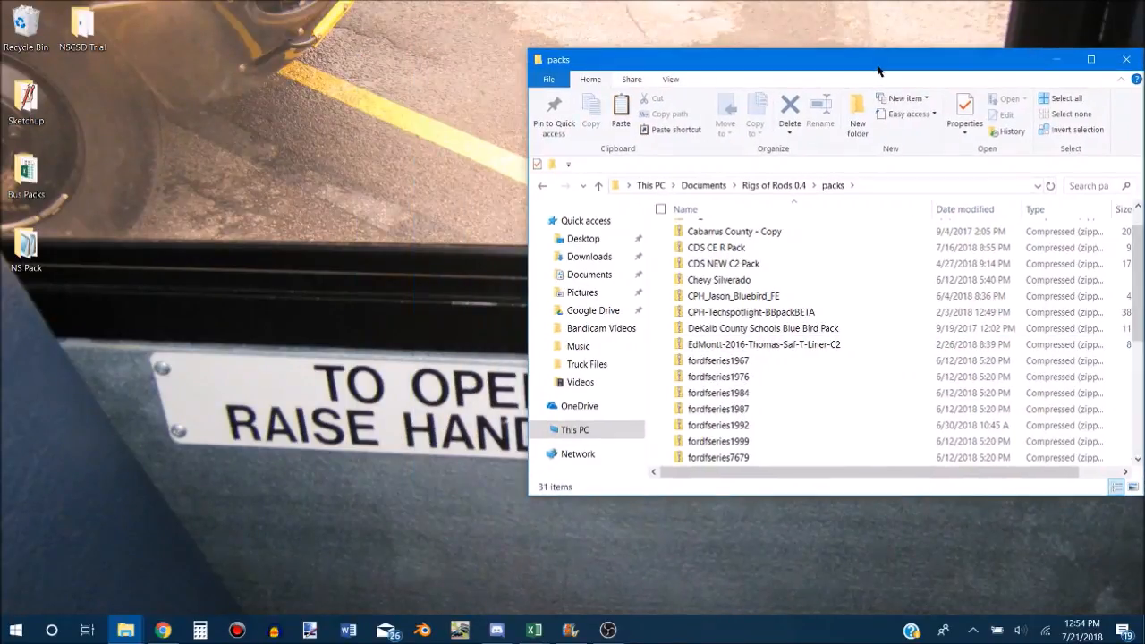
double_click(733, 344)
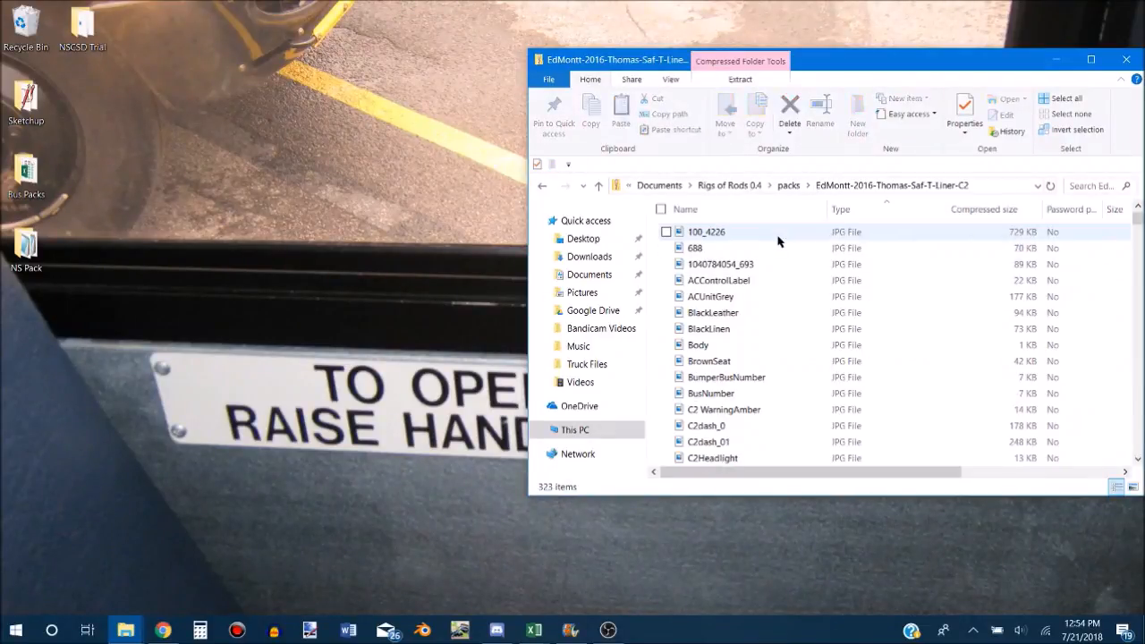
scroll(761, 340, down, 8)
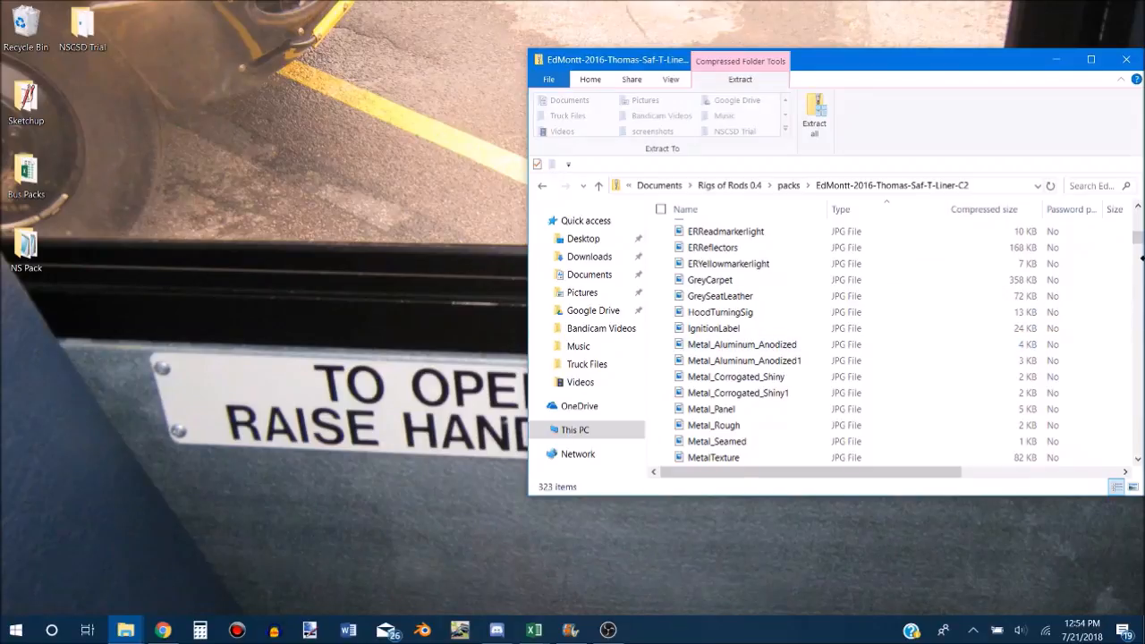
drag(1138, 239, 1140, 389)
Launch Rigs of Rods and start a single-player session on a terrain.
click(460, 630)
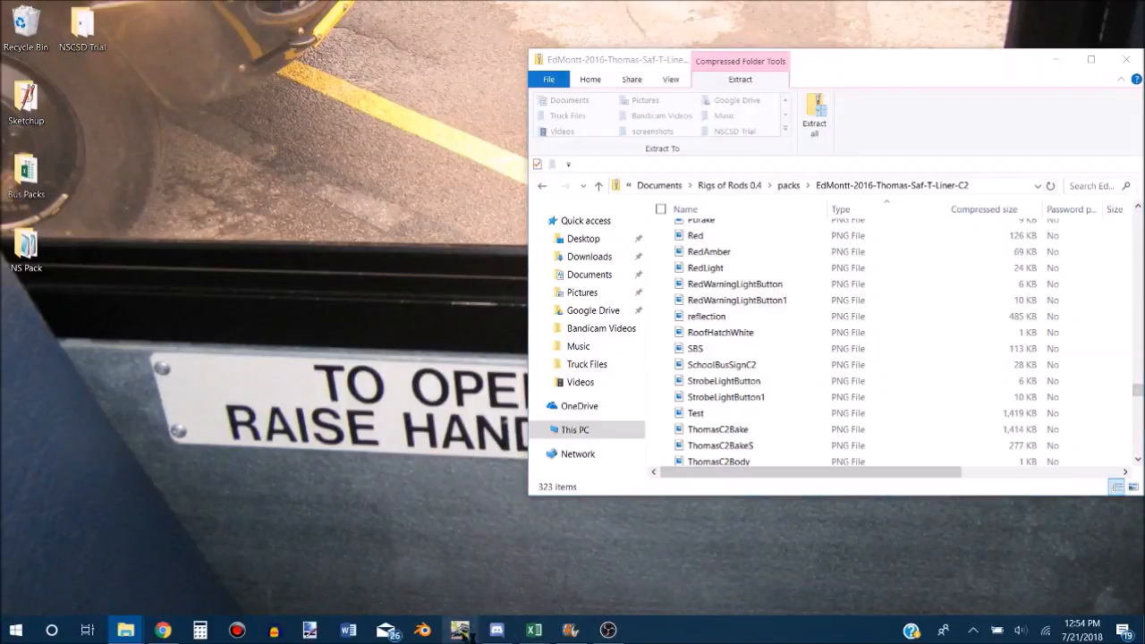
click(540, 511)
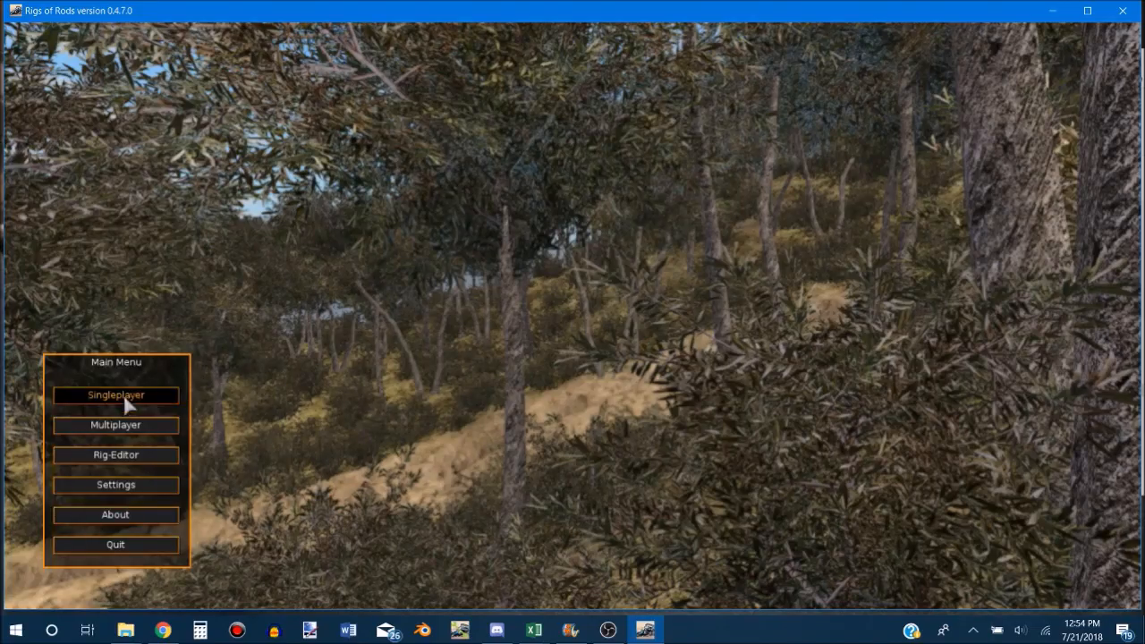
click(122, 393)
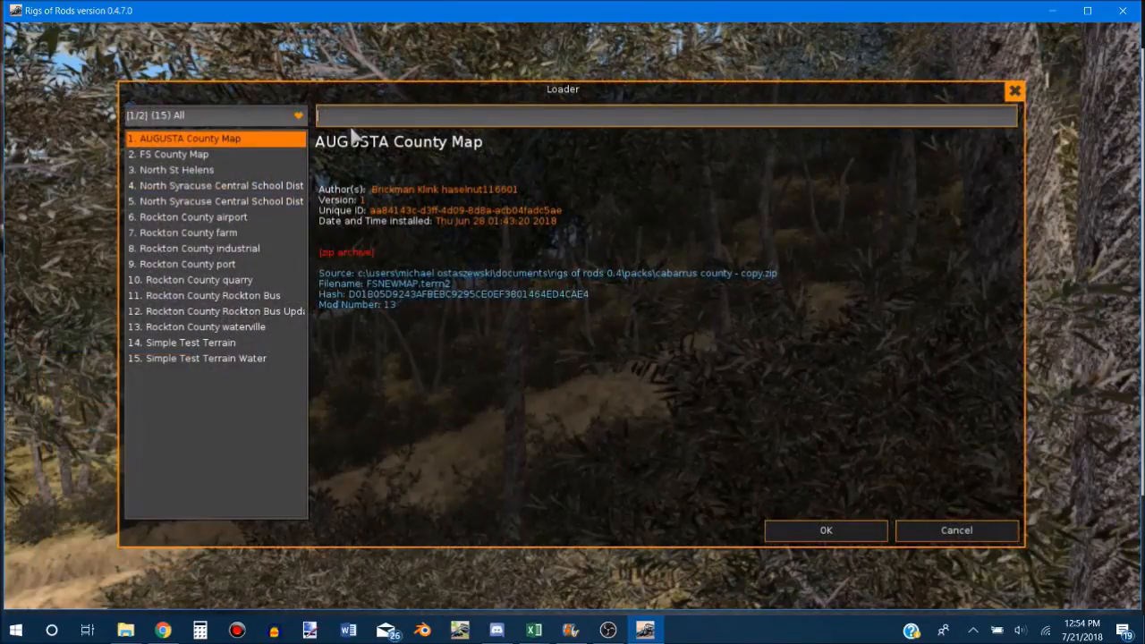
key(Return)
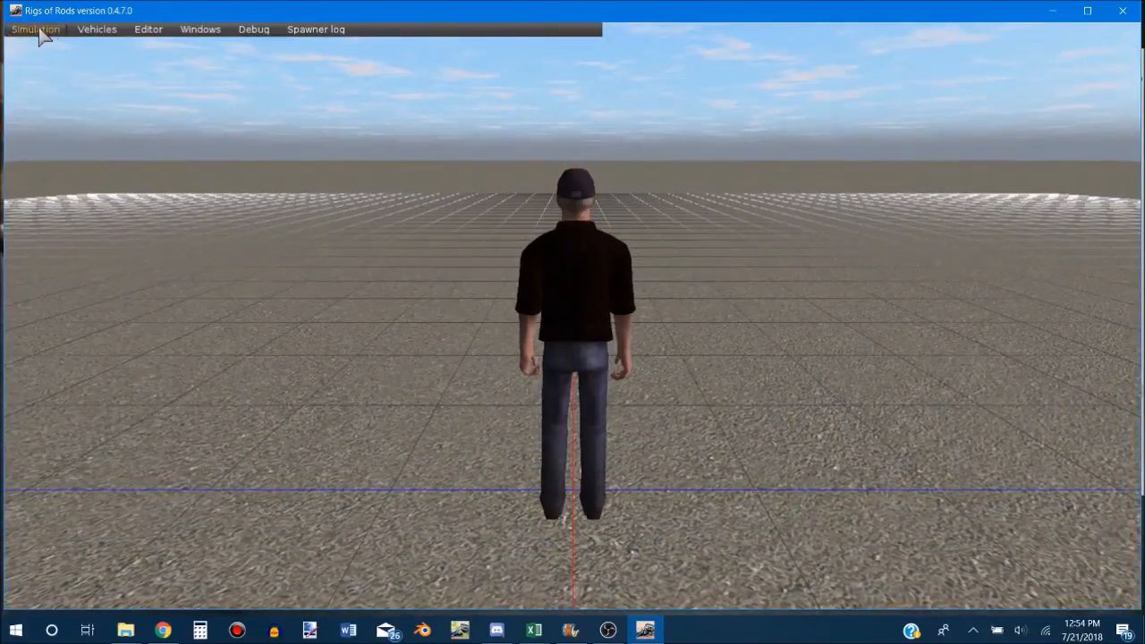
Search the vehicle loader for 2016, view the details of EdMontt - 2016 Thomas Saf-T-Liner C2, and quit the game without spawning it.
click(38, 30)
click(53, 45)
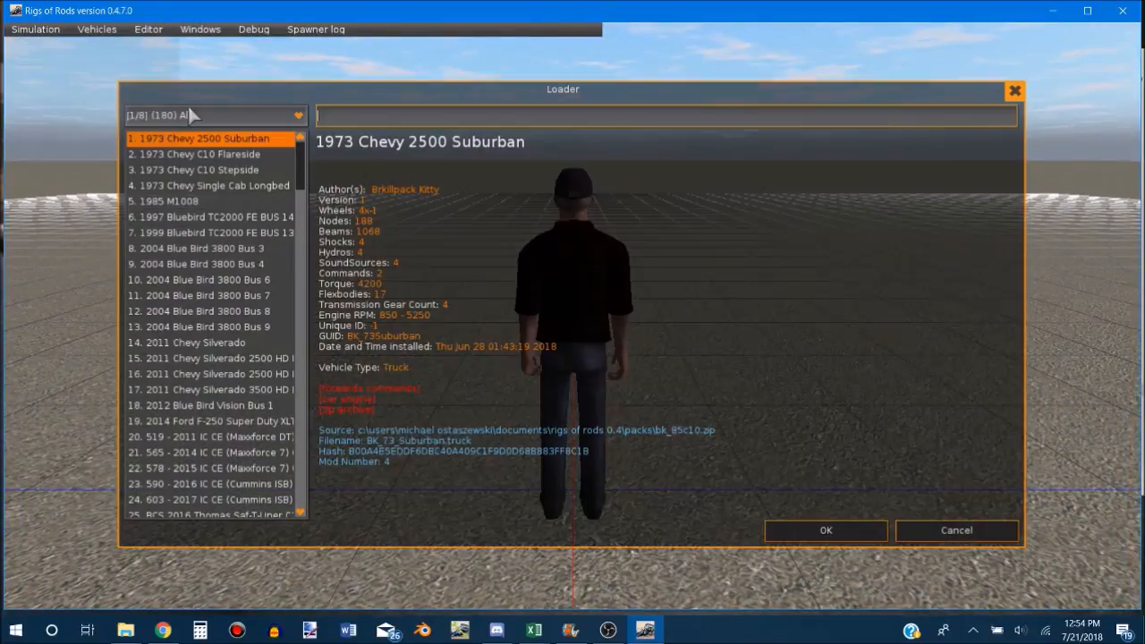
text(2016)
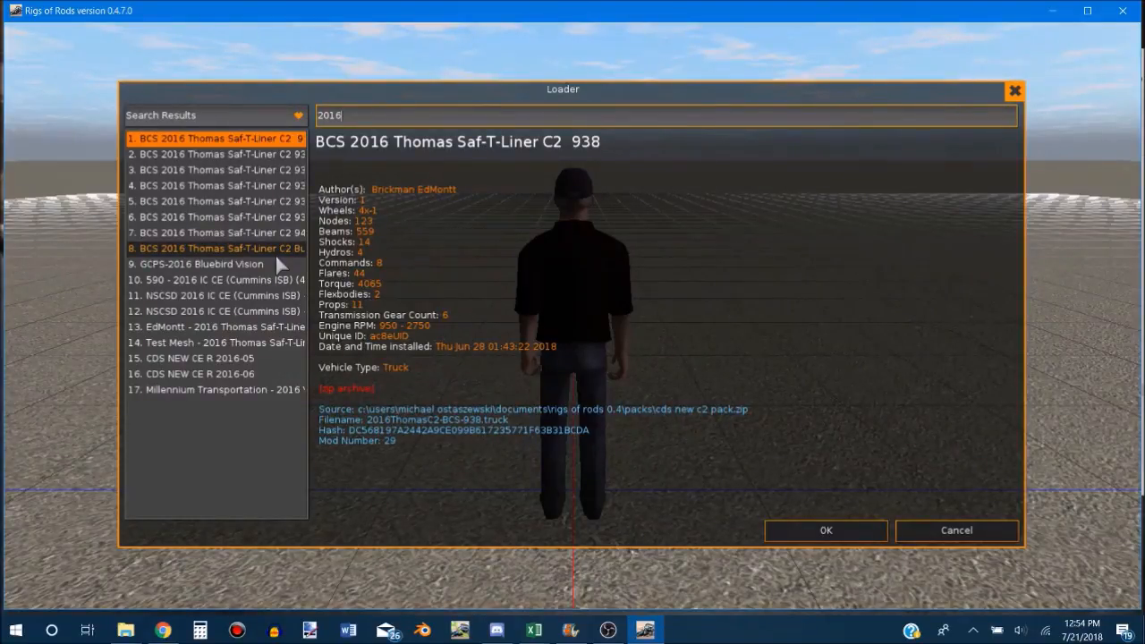
click(258, 329)
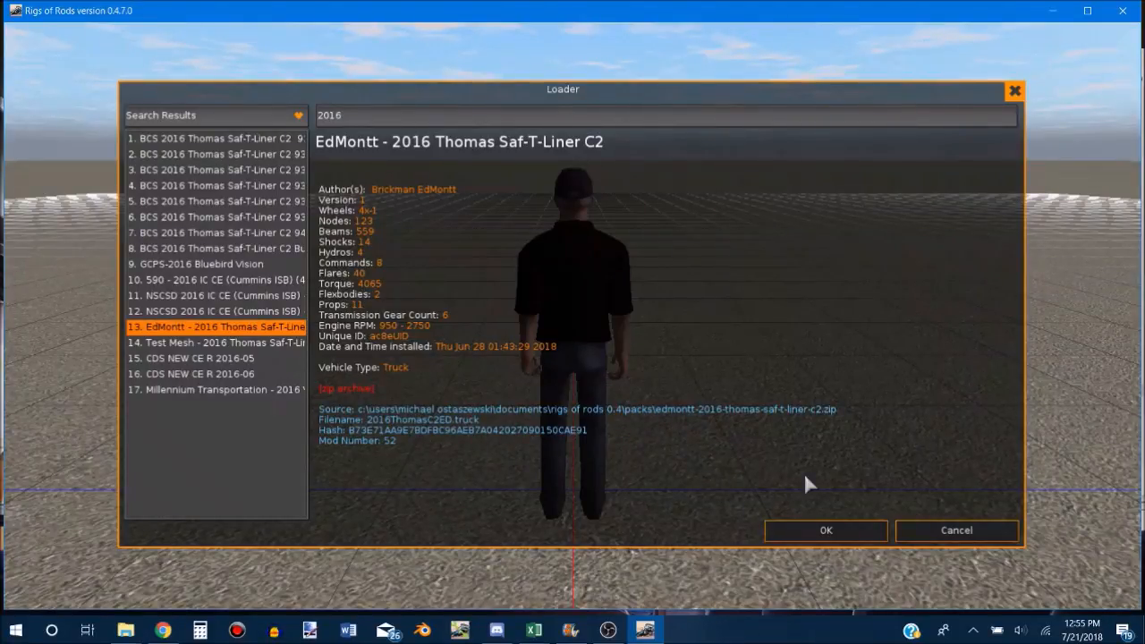
click(984, 537)
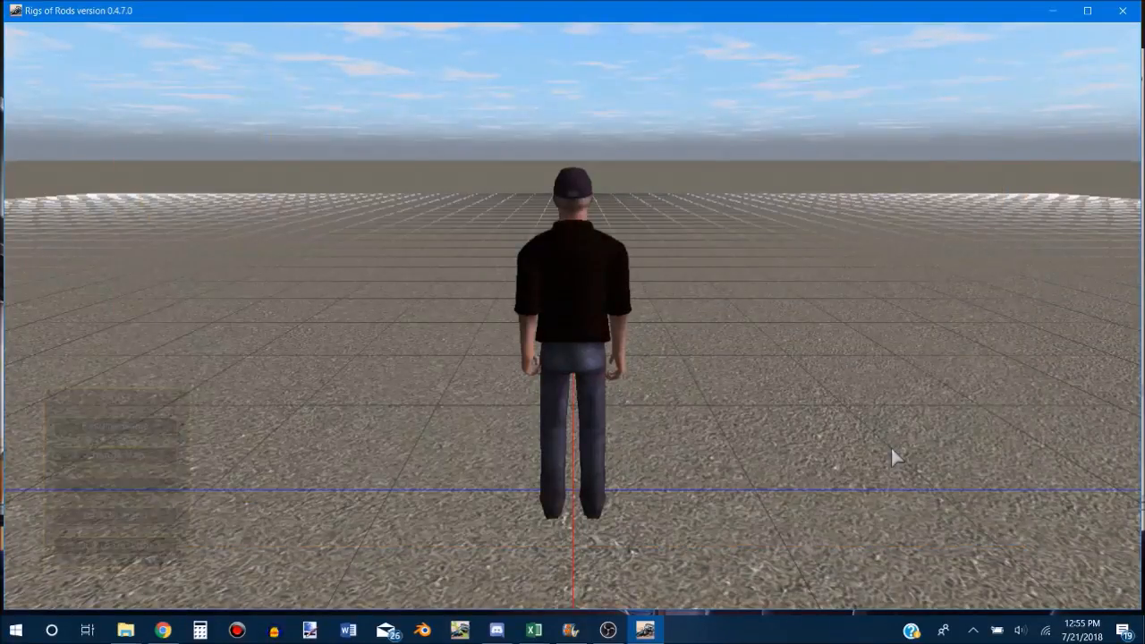
click(151, 542)
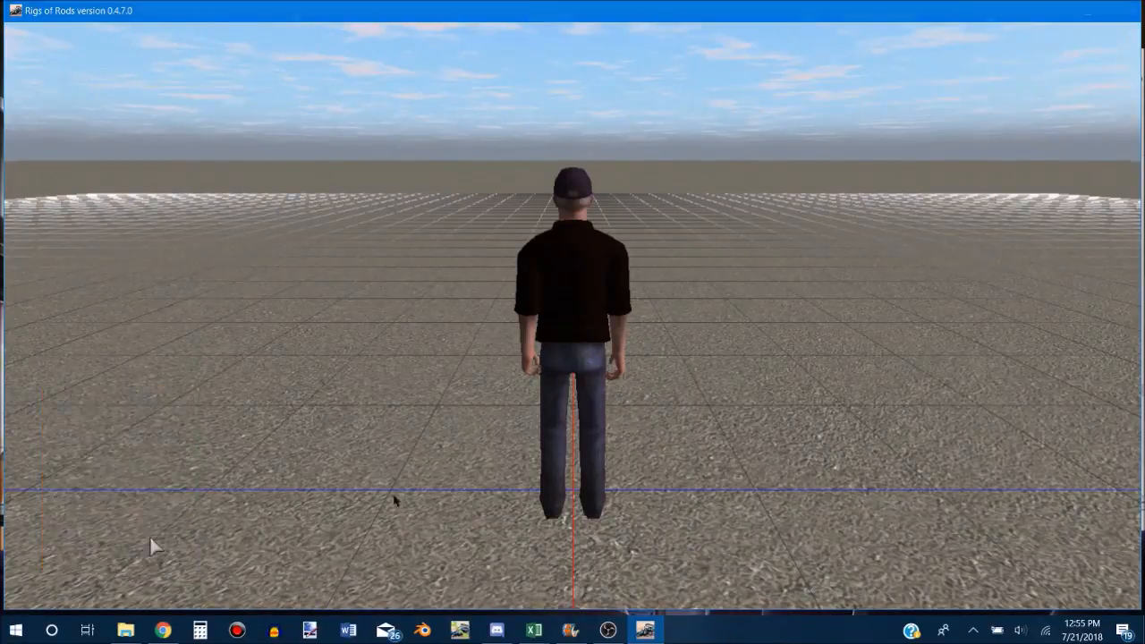
Find the 2016ThomasC2ED truck file in the pack and open it in Notepad.
scroll(802, 287, down, 5)
scroll(802, 286, down, 4)
scroll(803, 286, up, 5)
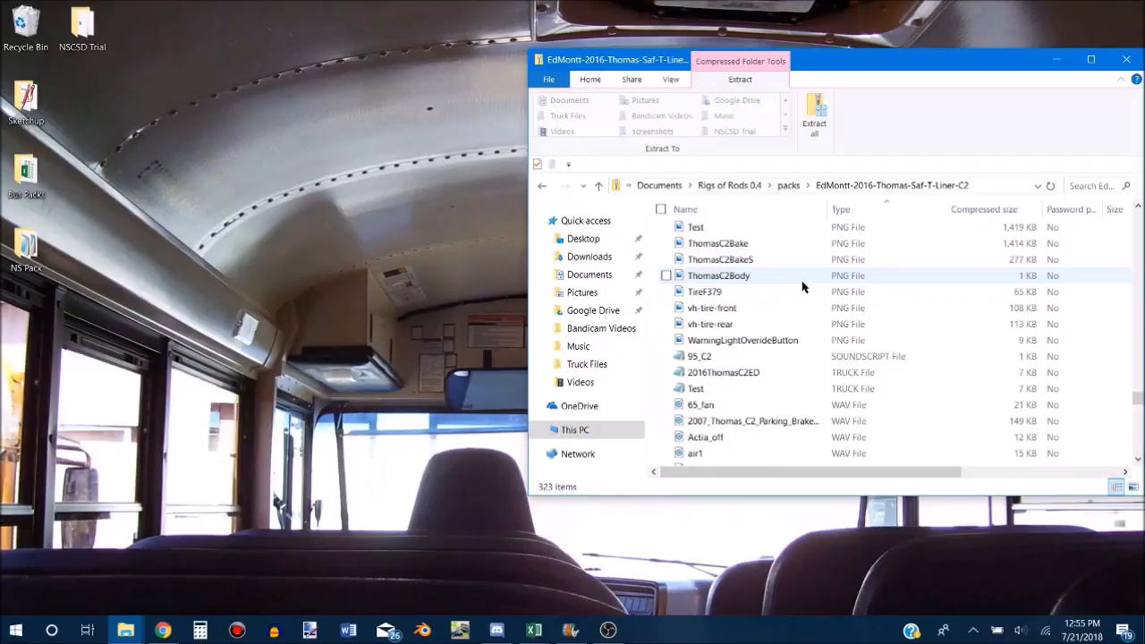
double_click(738, 375)
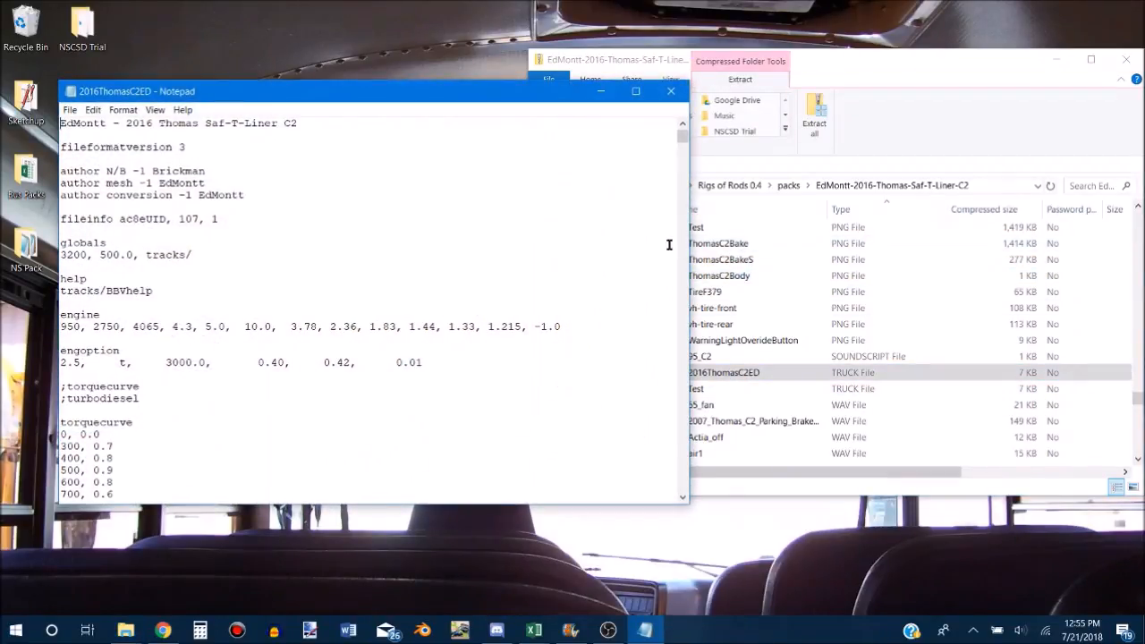
Examine the managedmaterials section of the truck file, including its material names, mesh types and texture files.
scroll(366, 282, down, 9)
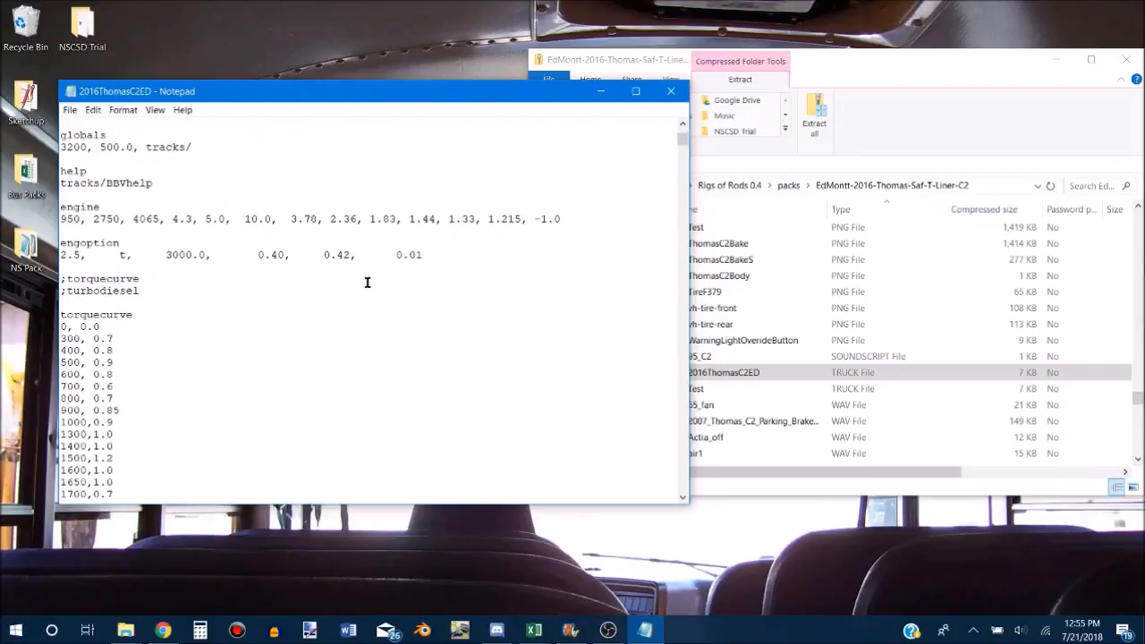
scroll(367, 283, down, 5)
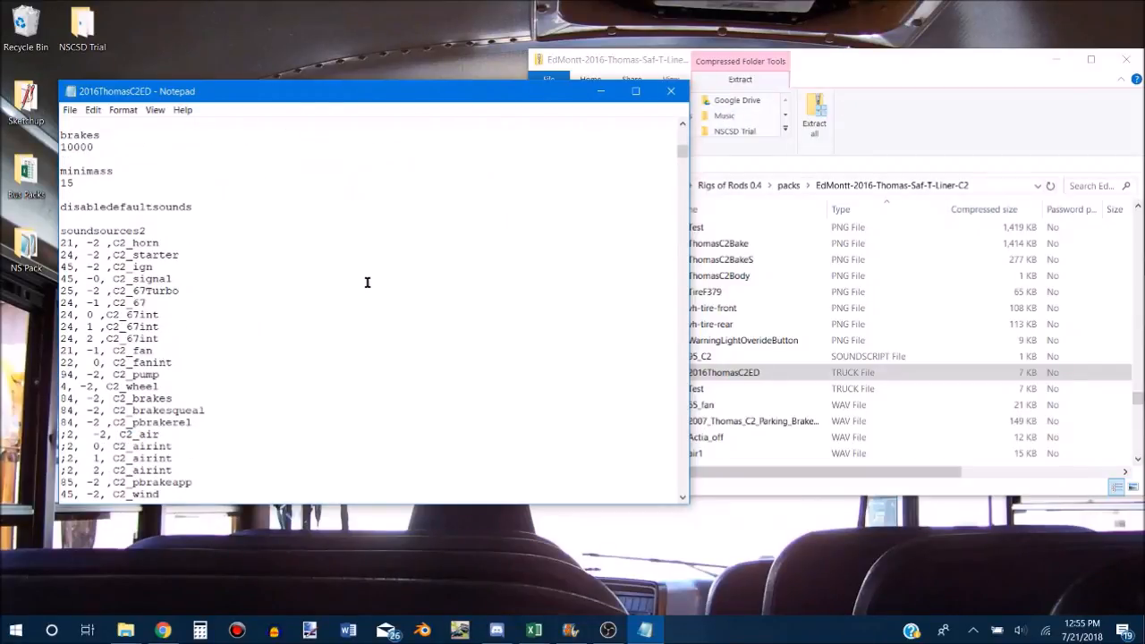
scroll(345, 295, down, 8)
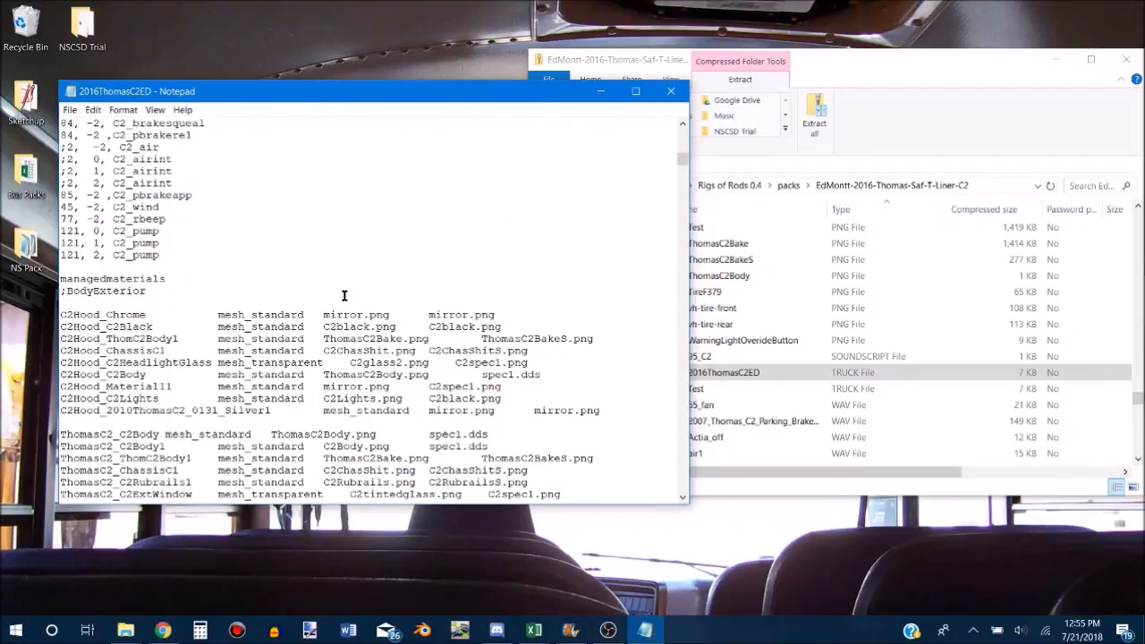
scroll(345, 295, down, 2)
scroll(331, 307, down, 1)
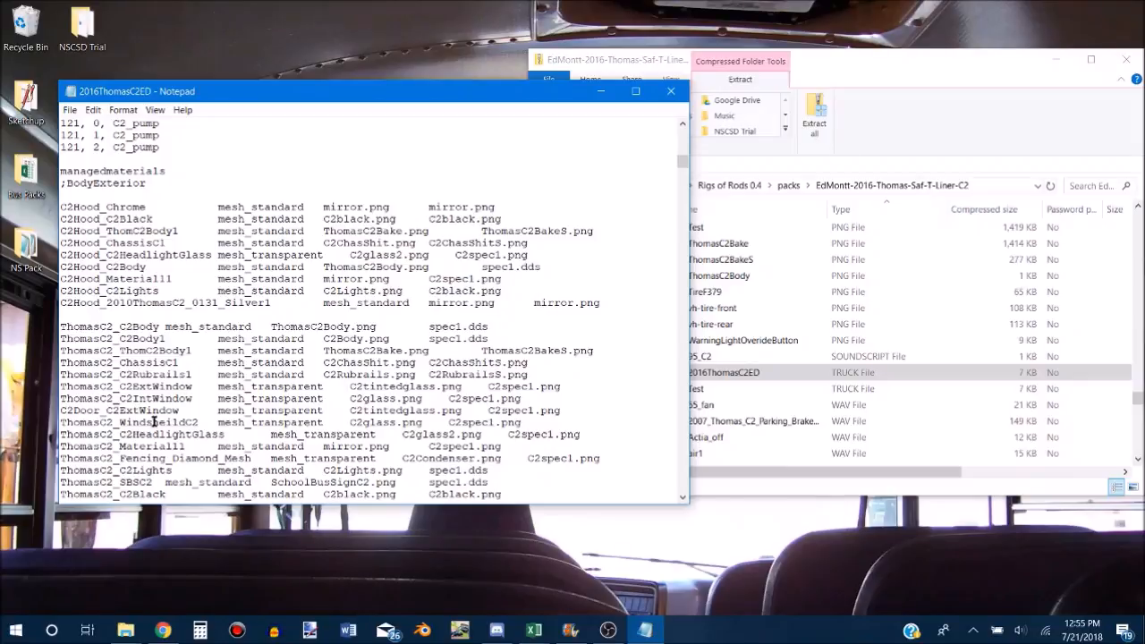
scroll(168, 420, down, 2)
scroll(169, 419, down, 3)
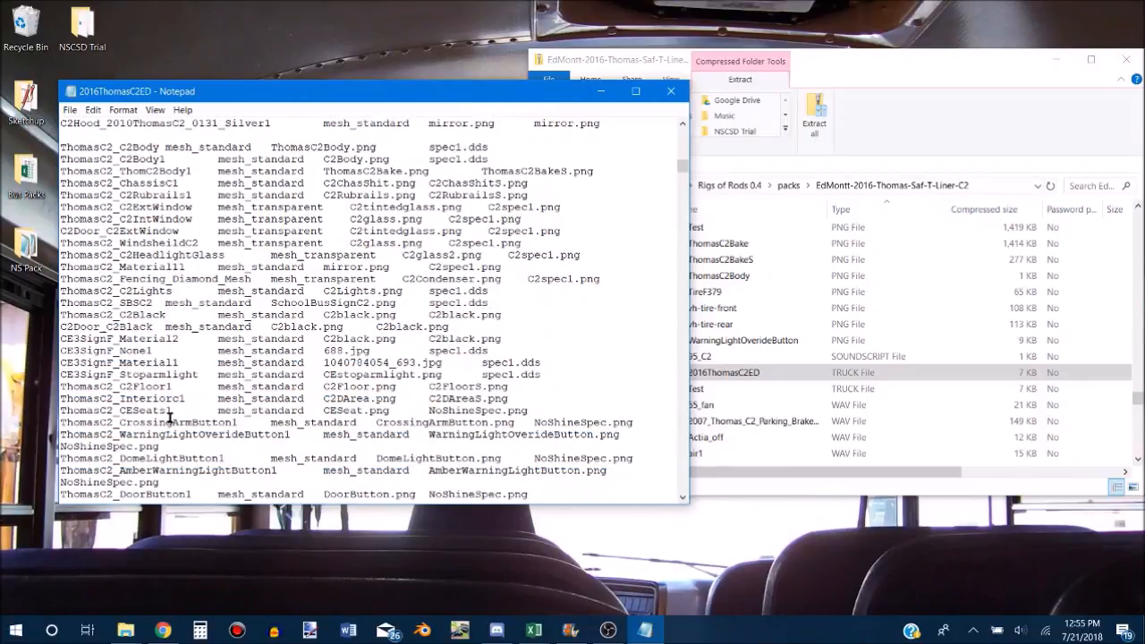
scroll(169, 416, down, 3)
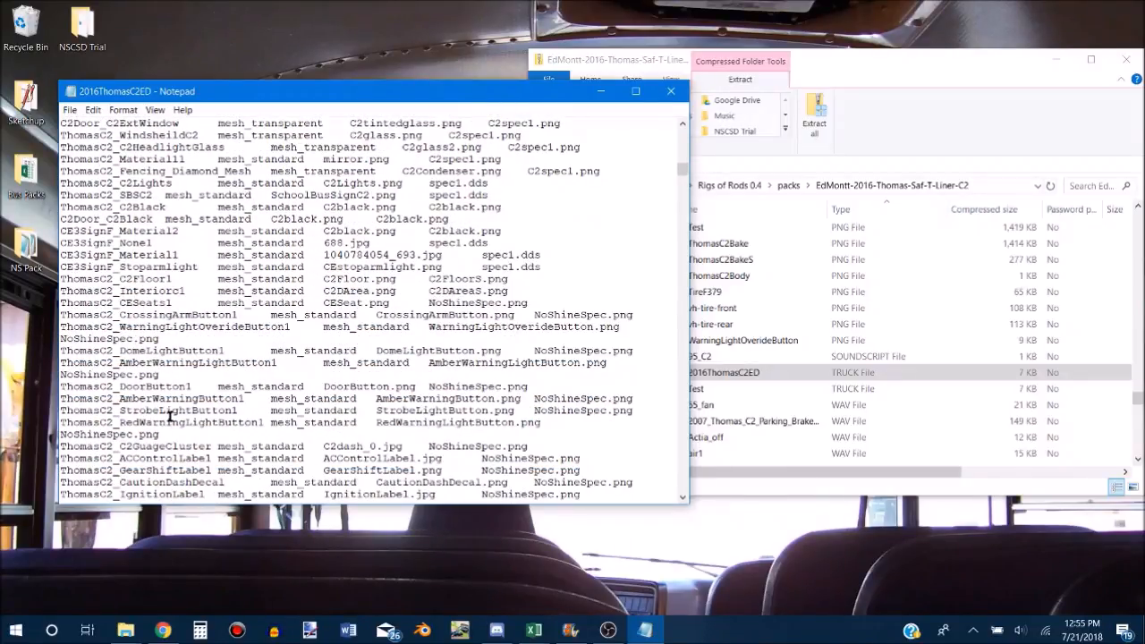
scroll(170, 415, up, 10)
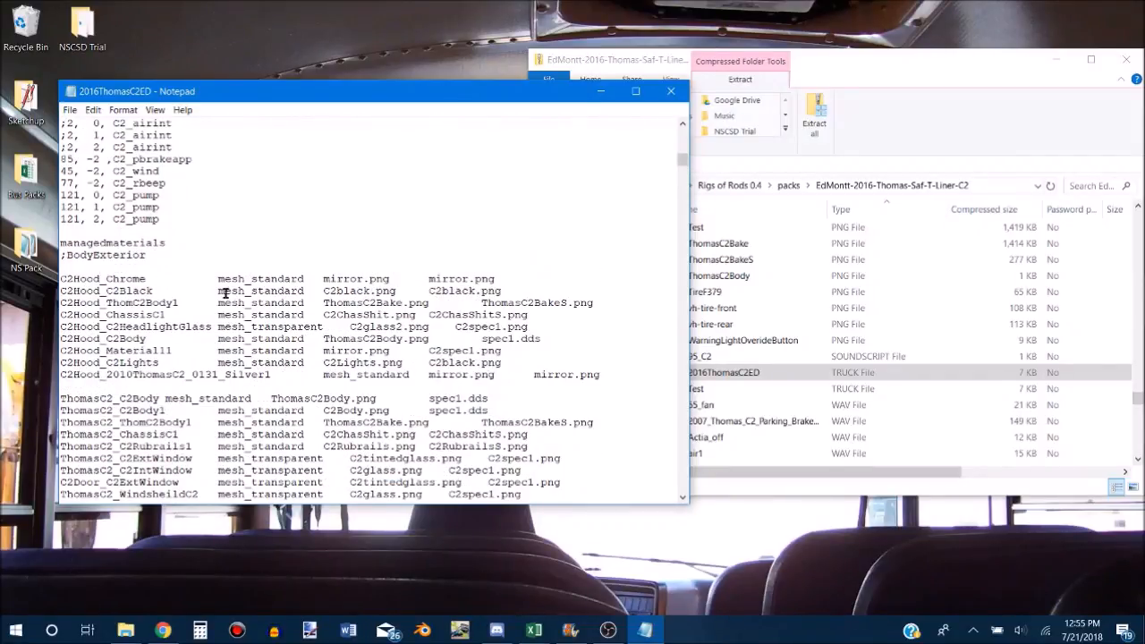
scroll(210, 343, down, 6)
scroll(215, 396, down, 15)
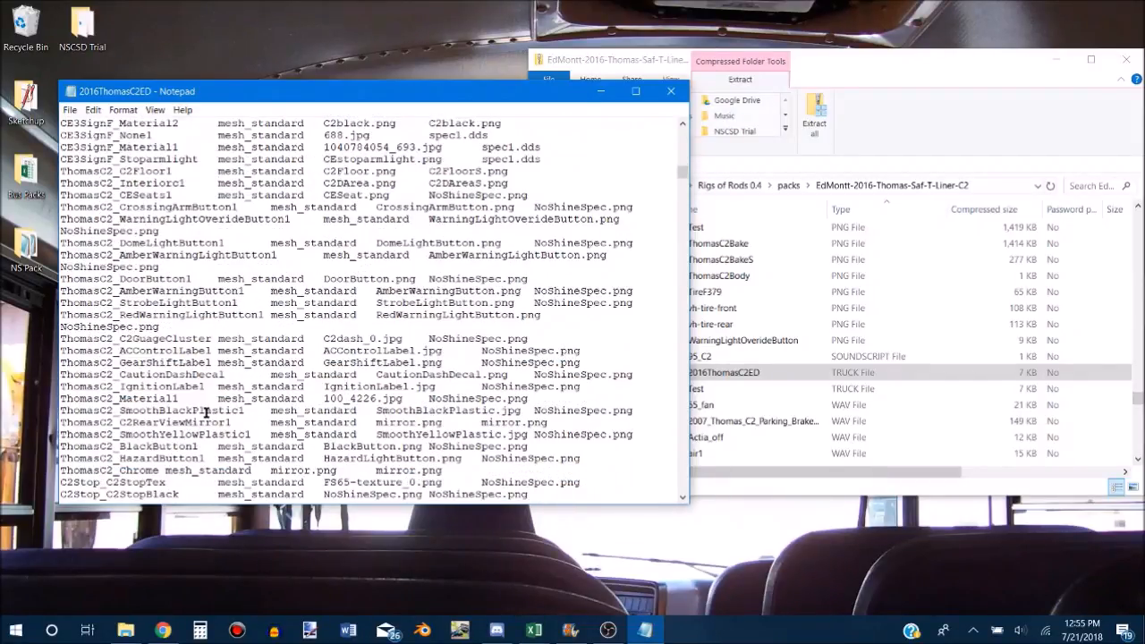
scroll(162, 434, up, 20)
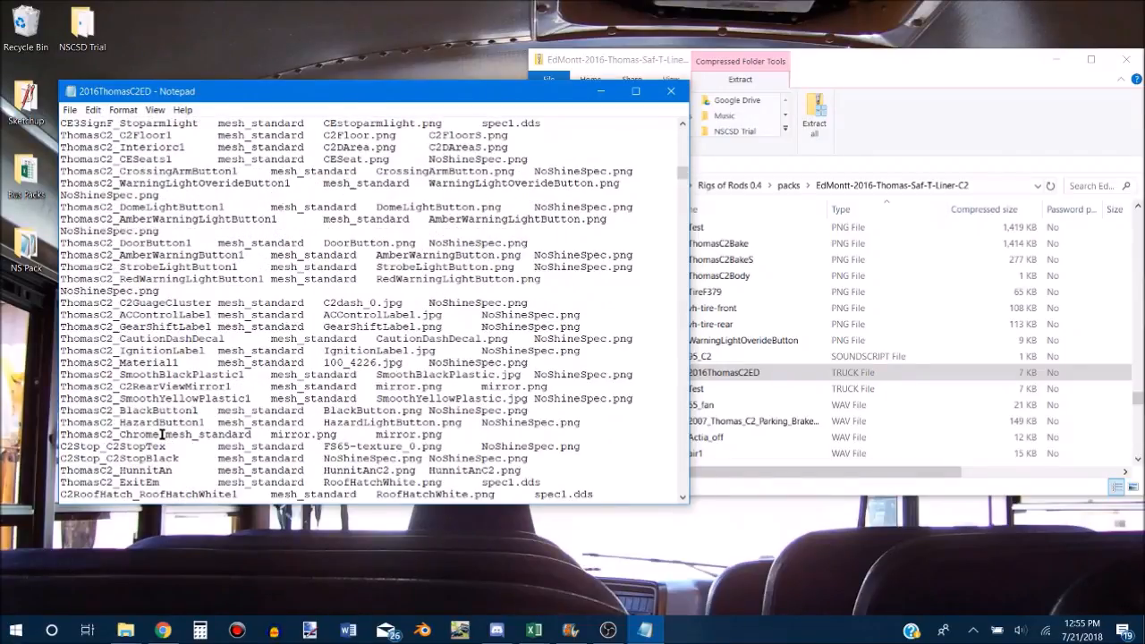
scroll(229, 361, down, 3)
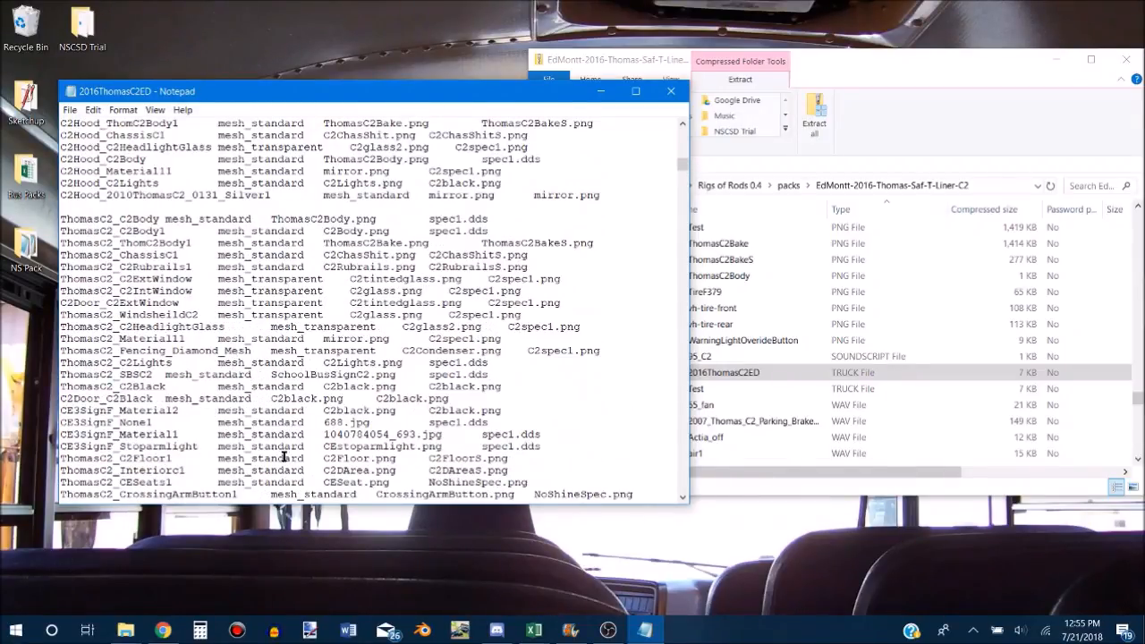
scroll(304, 365, down, 2)
scroll(292, 345, down, 1)
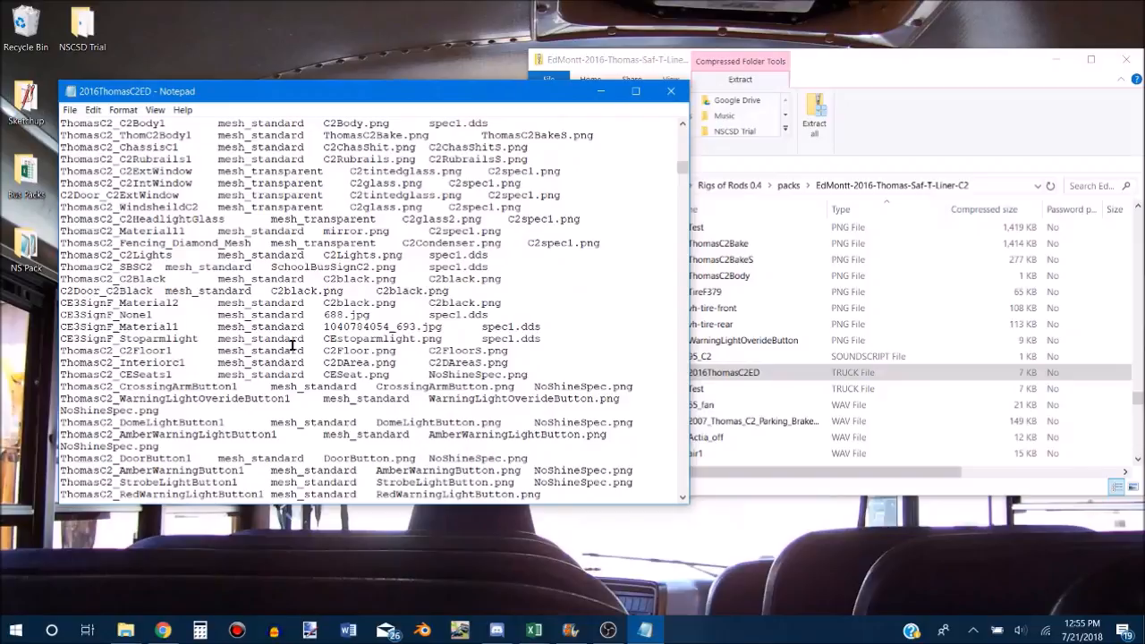
scroll(228, 354, up, 7)
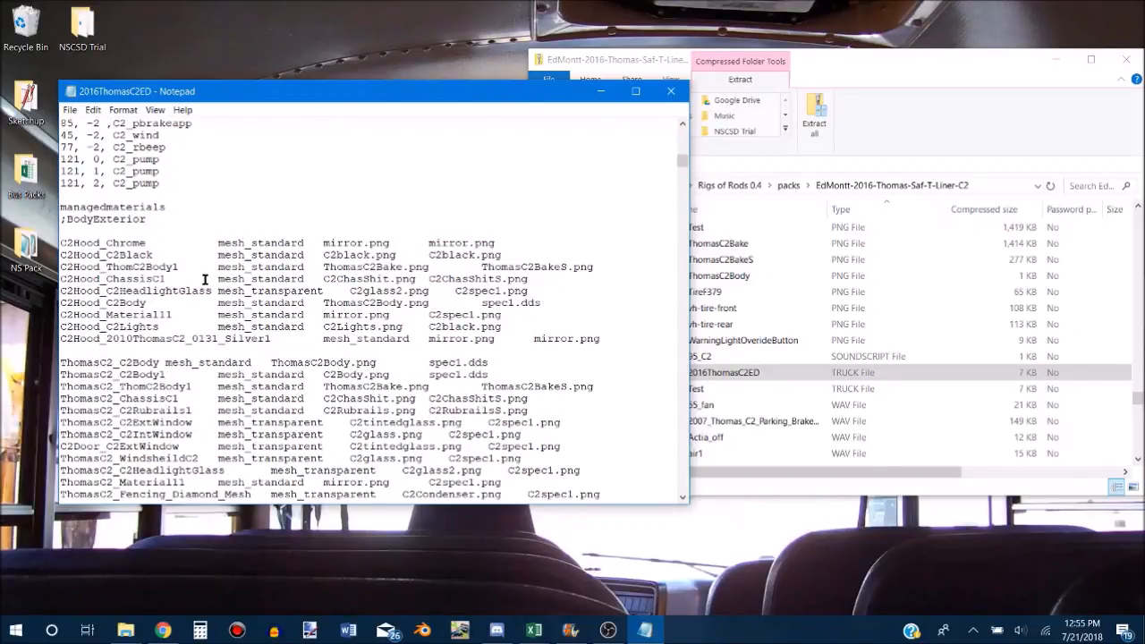
Highlight the C2Hood entries under the BodyExterior comment to inspect their material names, and clear the selection.
drag(61, 248, 118, 292)
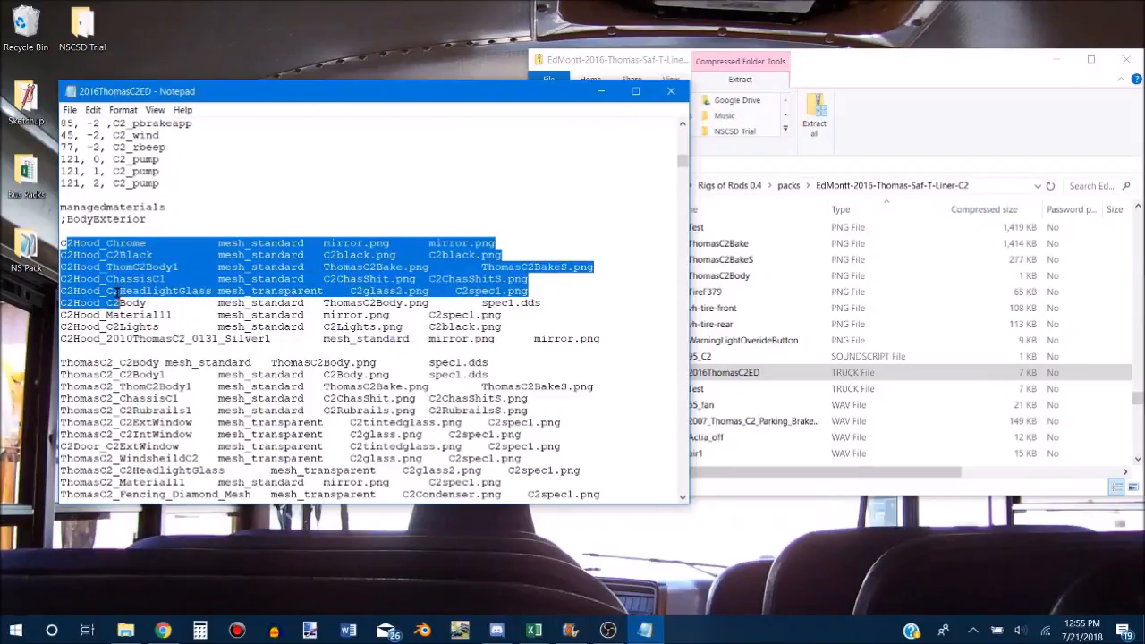
click(113, 278)
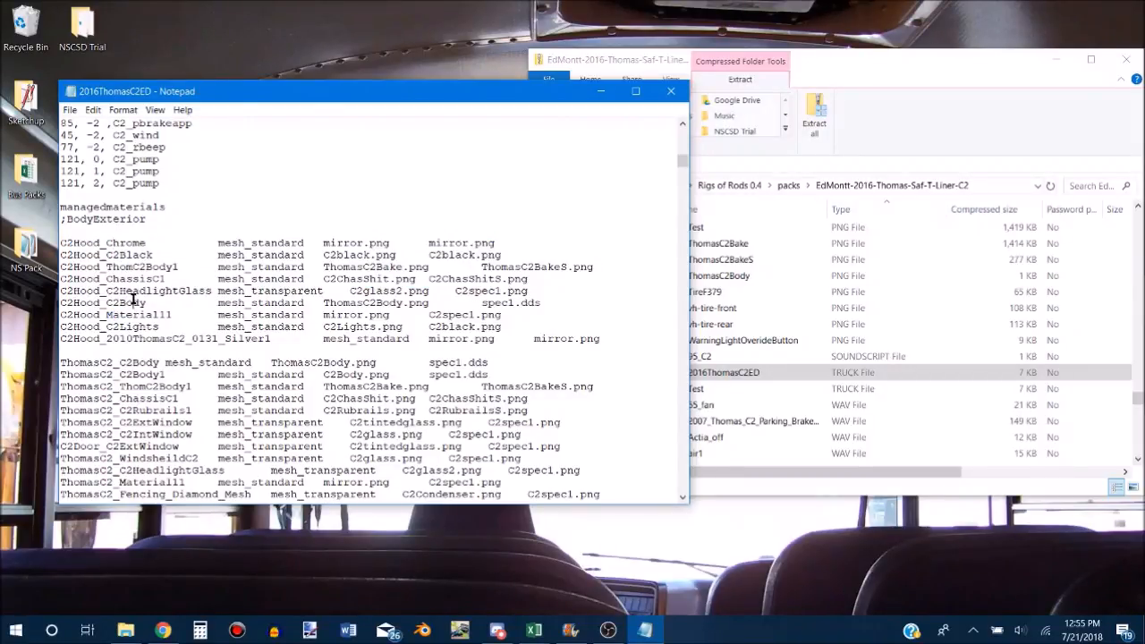
drag(109, 278, 129, 293)
click(123, 310)
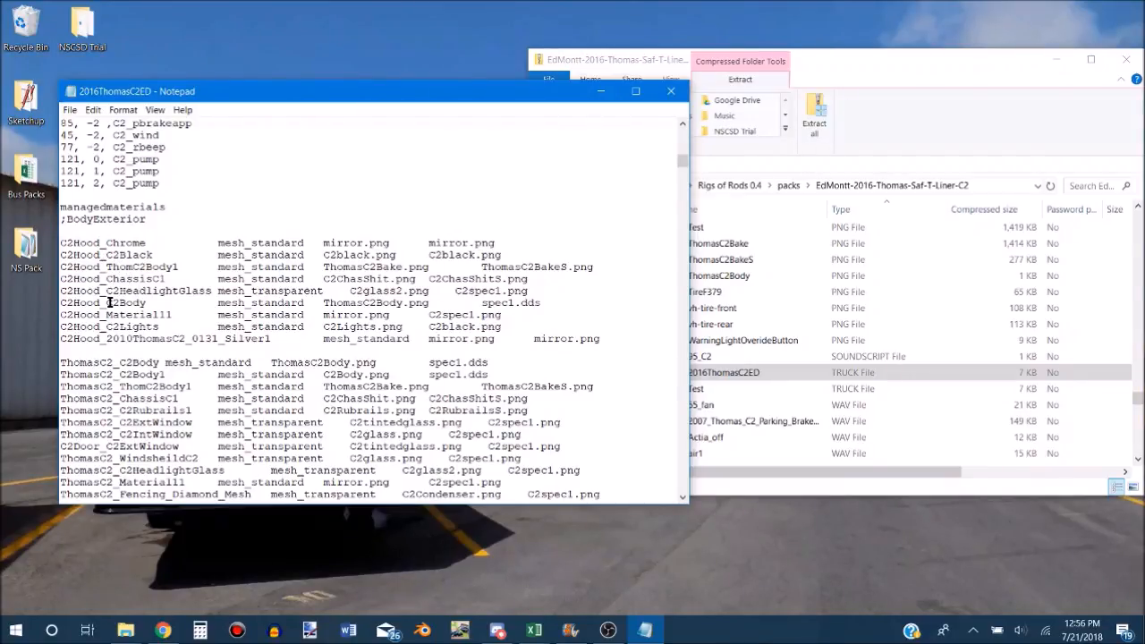
Highlight the C2Hood_ThomC2Body1 and ThomasC2_ThomC2Body1 entries in the managed materials to inspect how their names are built.
drag(60, 266, 176, 267)
click(178, 269)
click(86, 267)
drag(79, 265, 105, 266)
click(74, 243)
drag(62, 387, 192, 386)
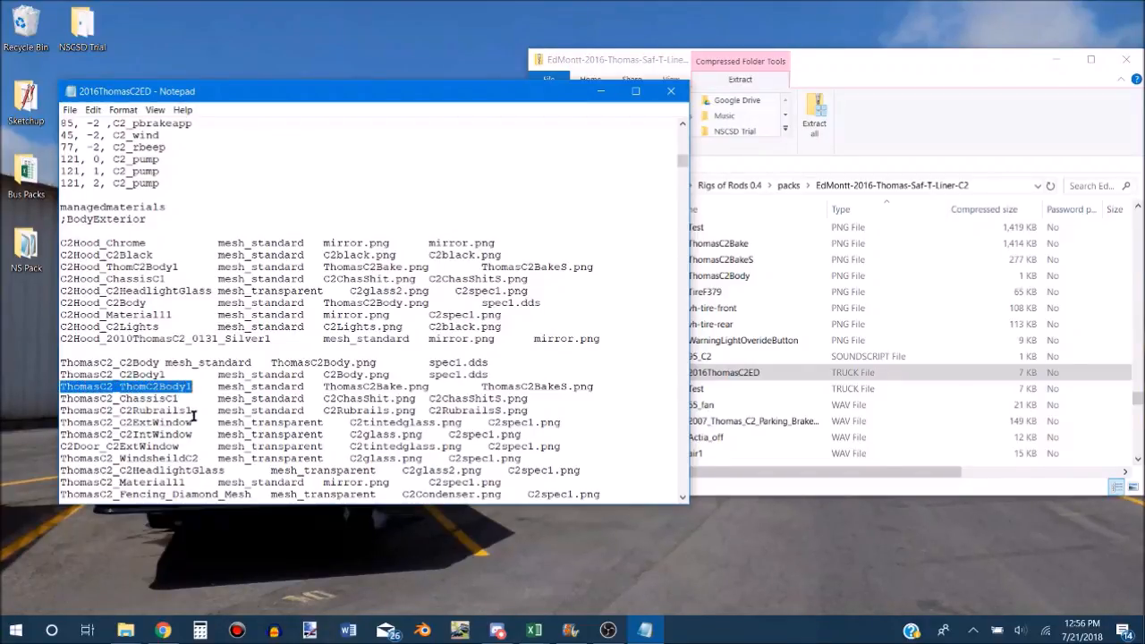
click(154, 387)
drag(152, 387, 186, 386)
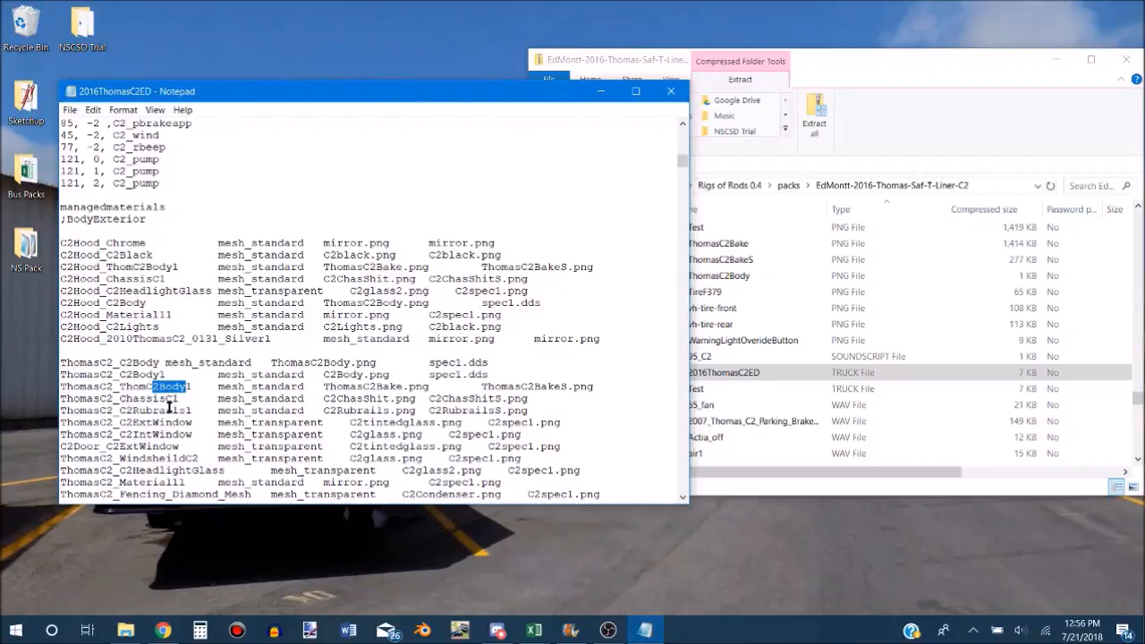
Highlight the mesh_standard type of ThomasC2_ThomC2Body1 and the mesh_transparent type of ThomasC2_C2ExtWindow to compare them.
mouse_move(219, 387)
mouse_down()
mouse_move(305, 390)
mouse_move(224, 387)
mouse_up()
click(306, 390)
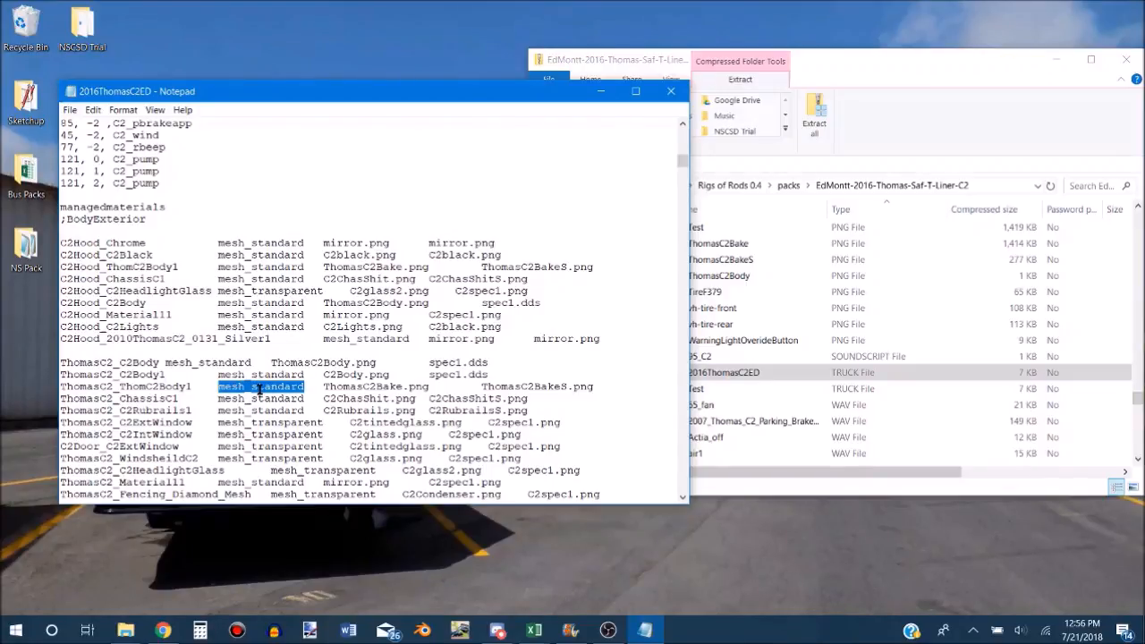
drag(232, 422, 318, 422)
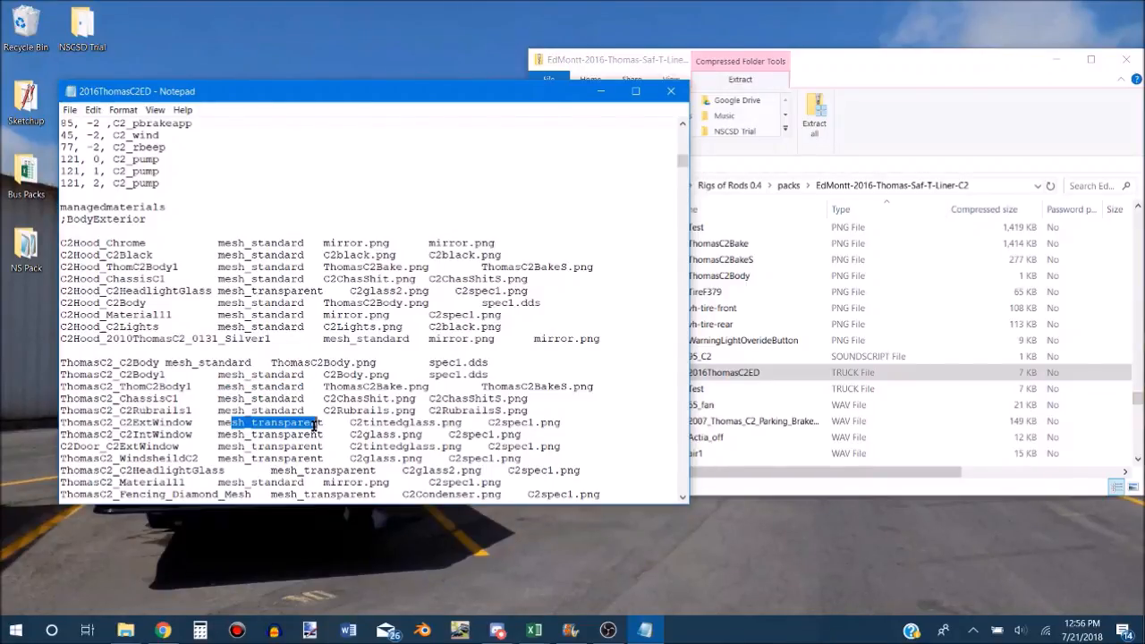
click(261, 397)
click(257, 388)
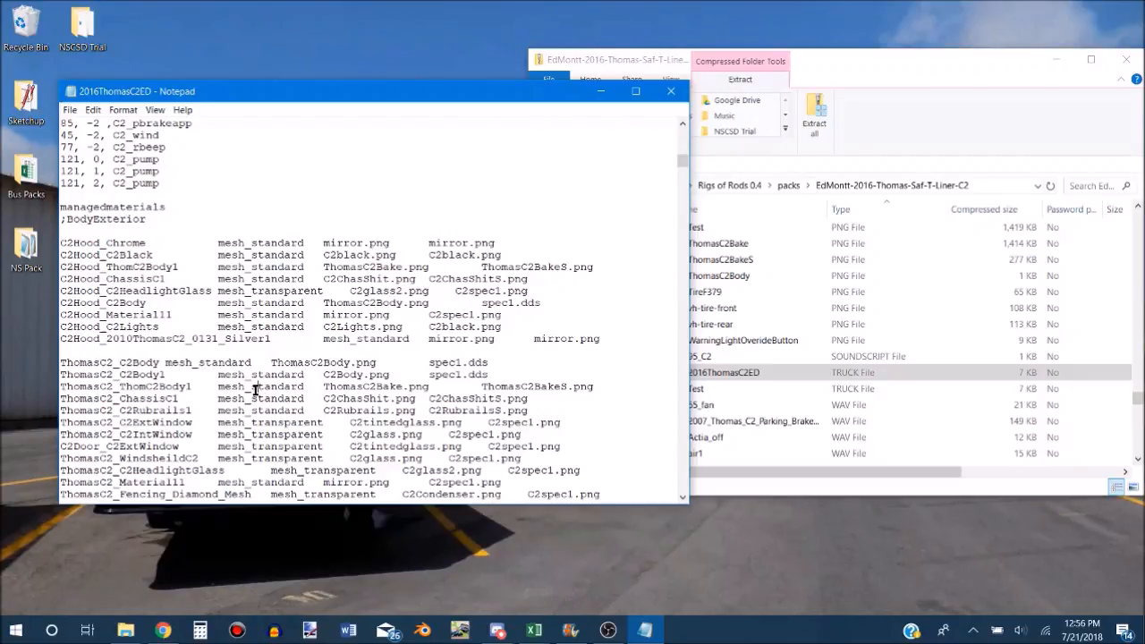
Highlight the ThomasC2Bake.png texture name on the ThomasC2_ThomC2Body1 line, and close the truck file.
drag(329, 388, 430, 387)
click(331, 387)
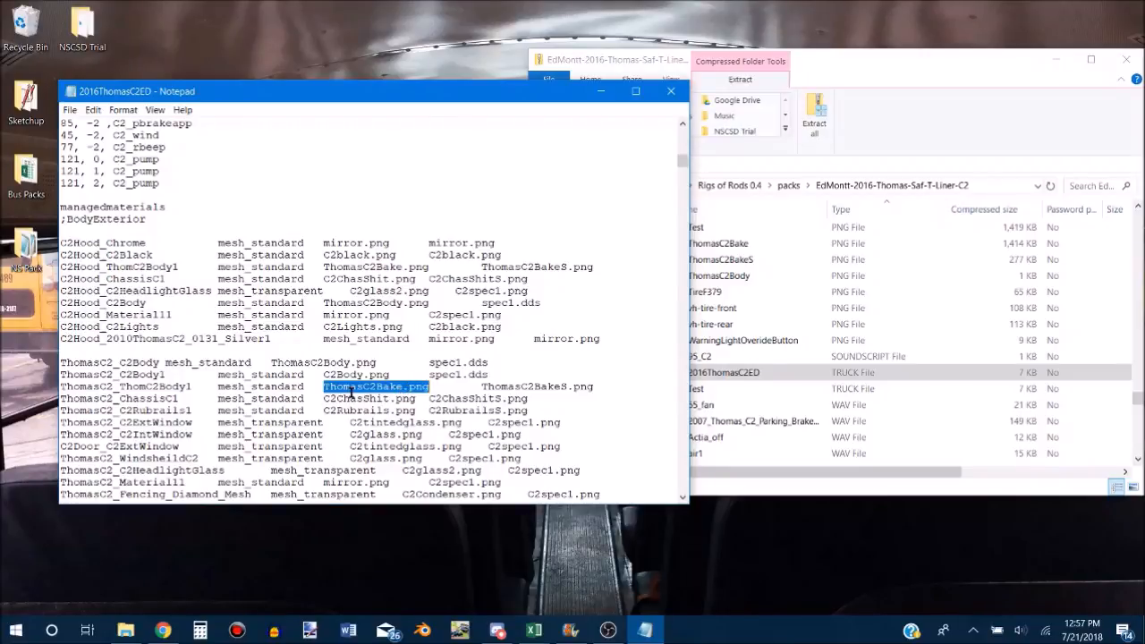
click(351, 390)
drag(336, 385, 430, 382)
click(670, 91)
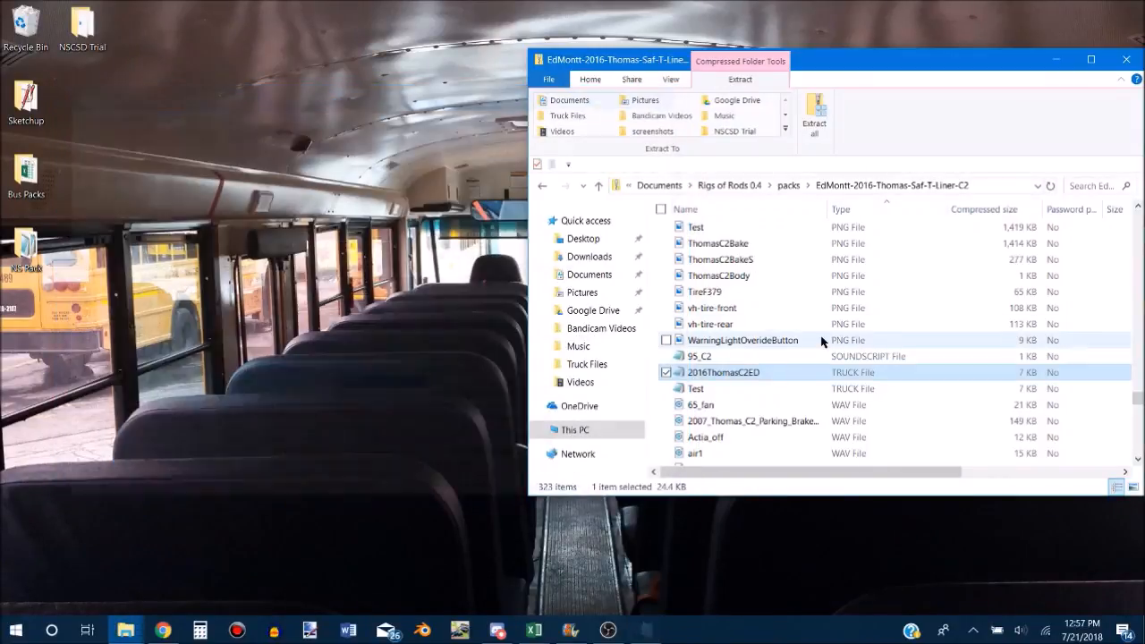
Open the BluebirdTC2000Jason material file from the Jason_Bluebird_FE pack in Notepad.
scroll(821, 343, up, 15)
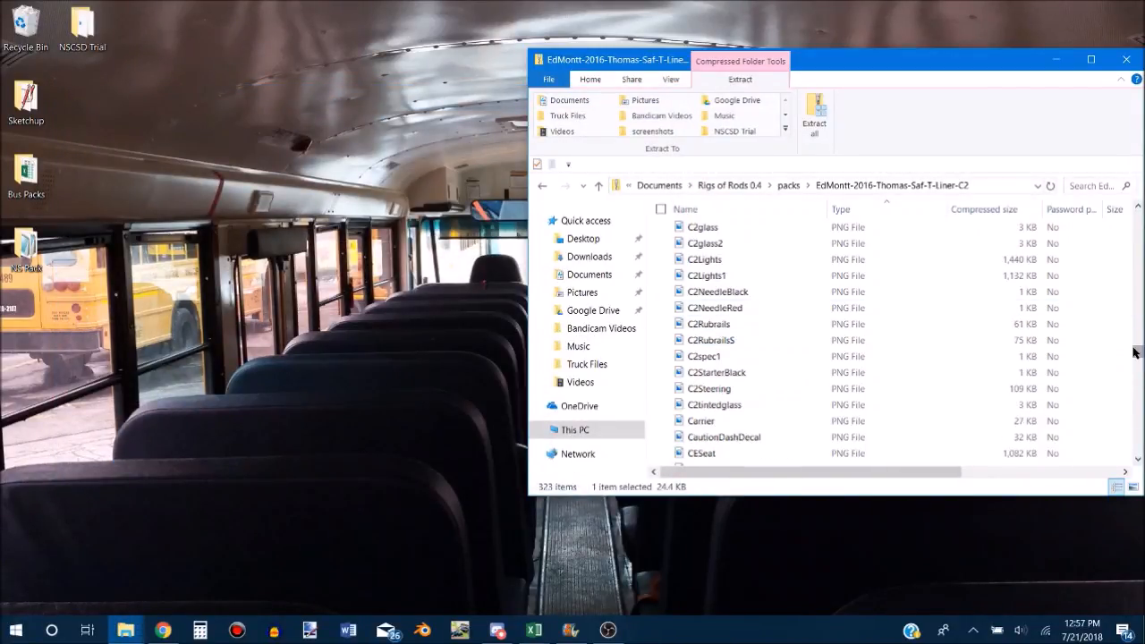
scroll(1125, 326, up, 10)
scroll(1124, 327, up, 20)
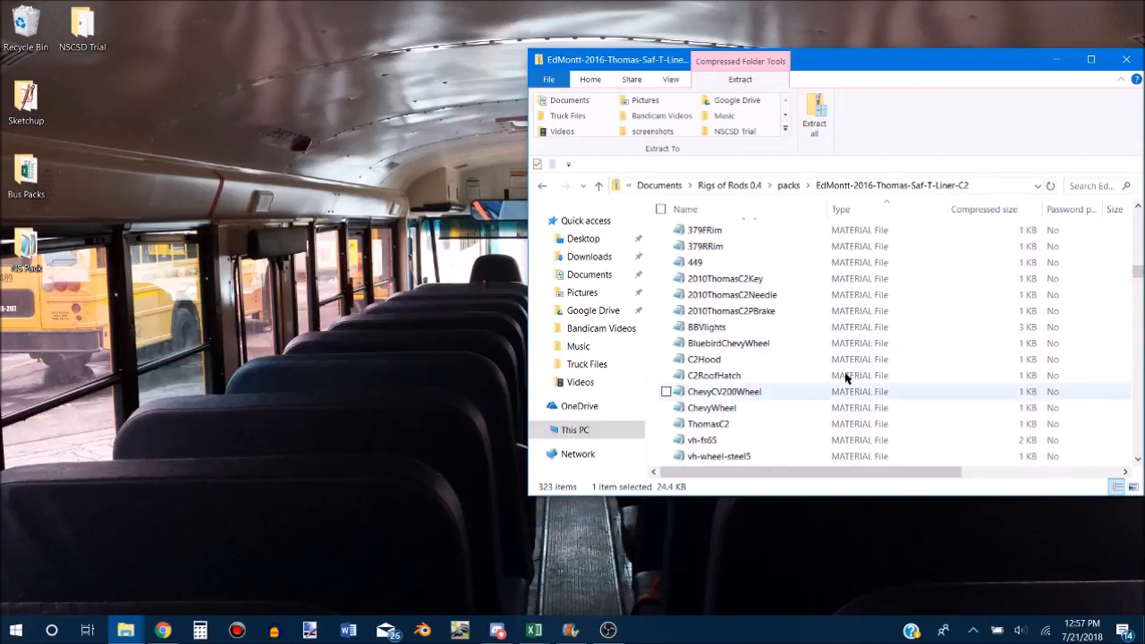
click(541, 188)
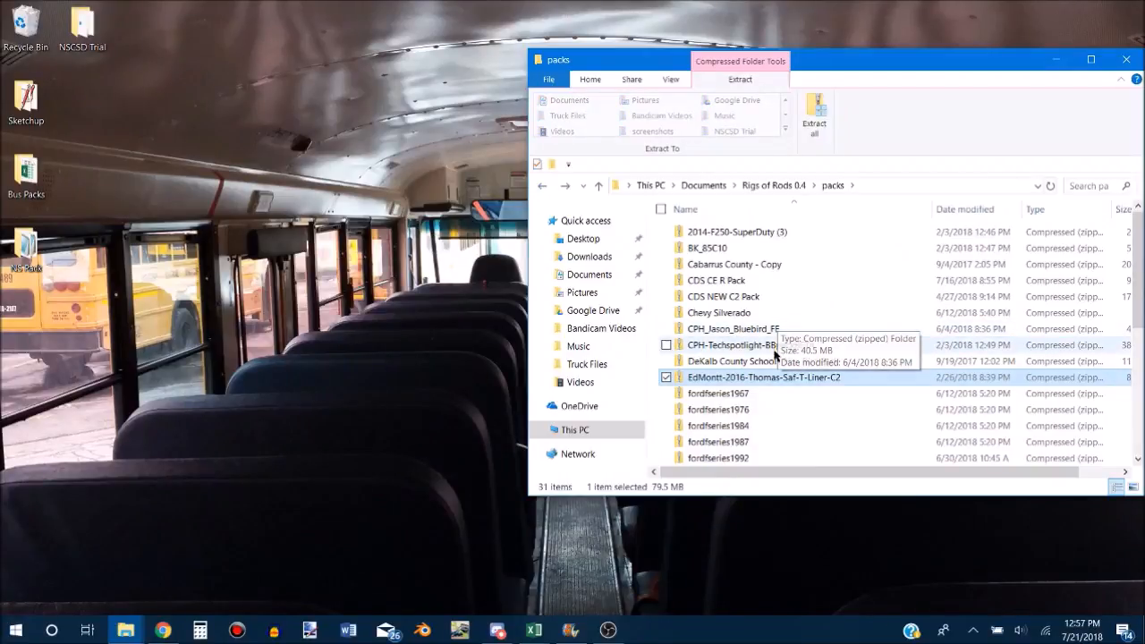
scroll(777, 401, down, 3)
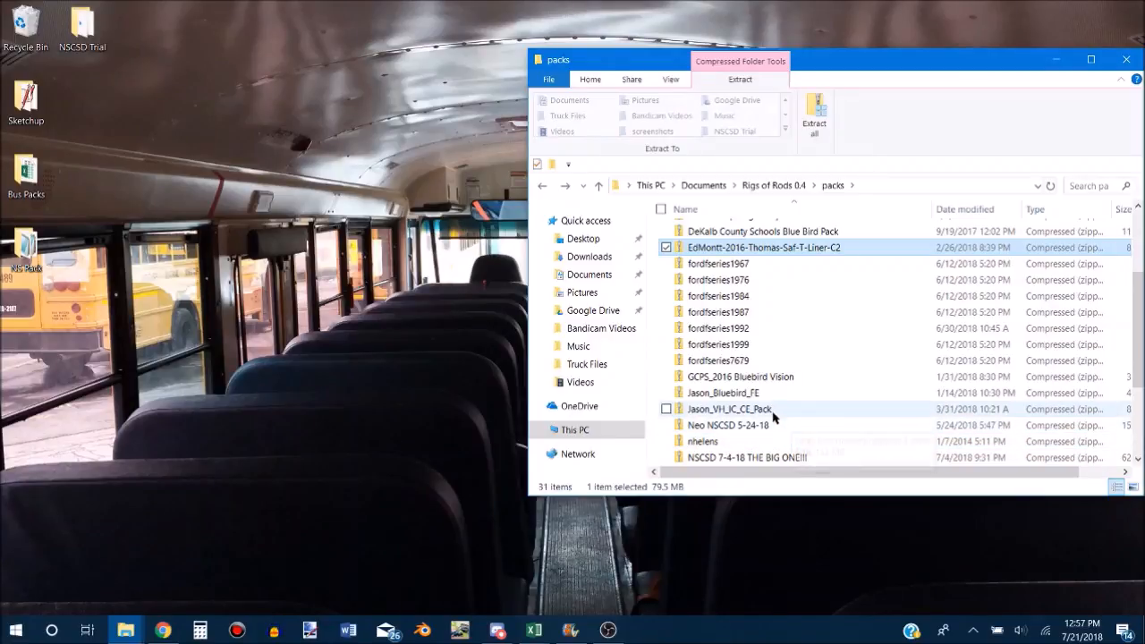
double_click(744, 394)
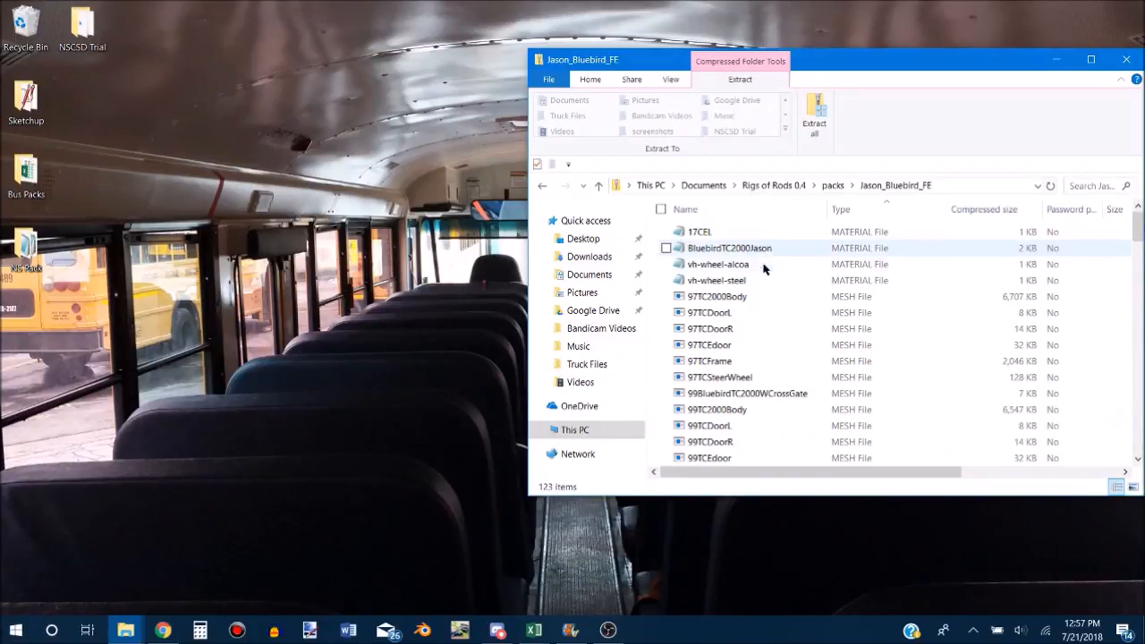
double_click(732, 248)
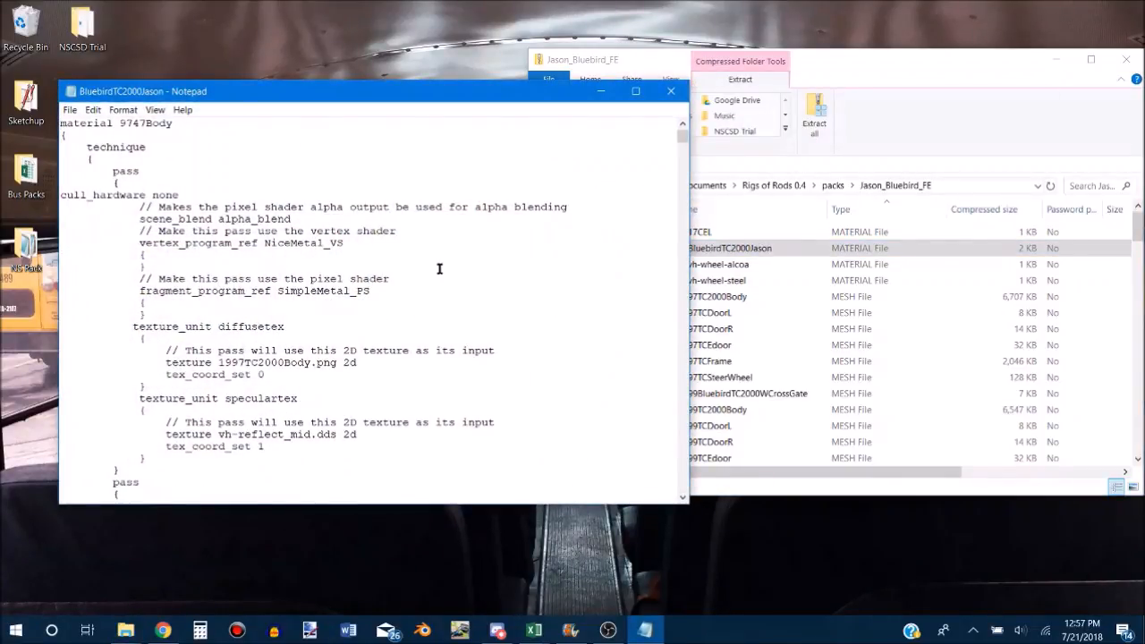
Inspect the 9747Body material's name and highlight its diffuse texture line for 1997TC2000Body.png.
shift+click(179, 126)
click(200, 131)
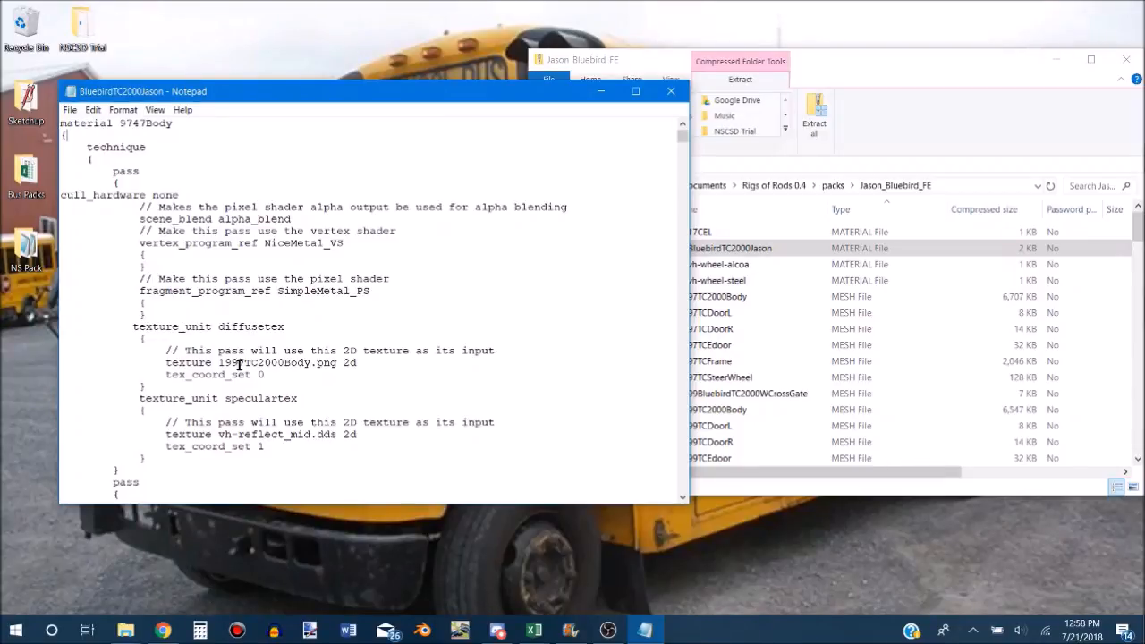
drag(166, 362, 357, 363)
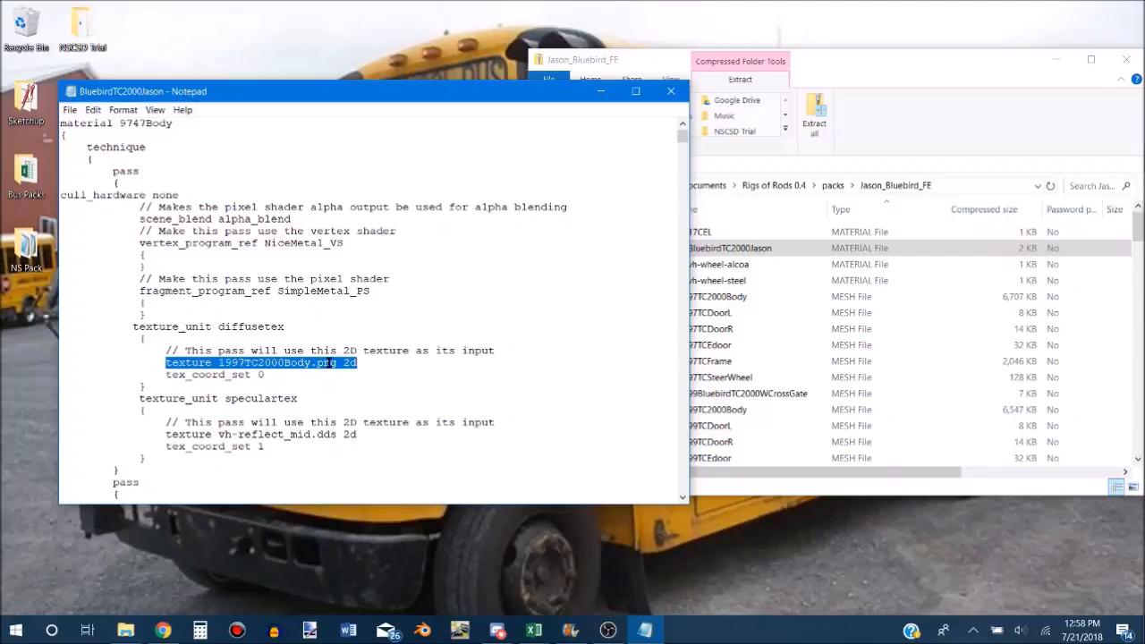
click(335, 363)
Find the 9950Body material, highlight its 1999TC2000Body.png texture line, and close the material file.
scroll(379, 351, down, 2)
scroll(377, 349, down, 12)
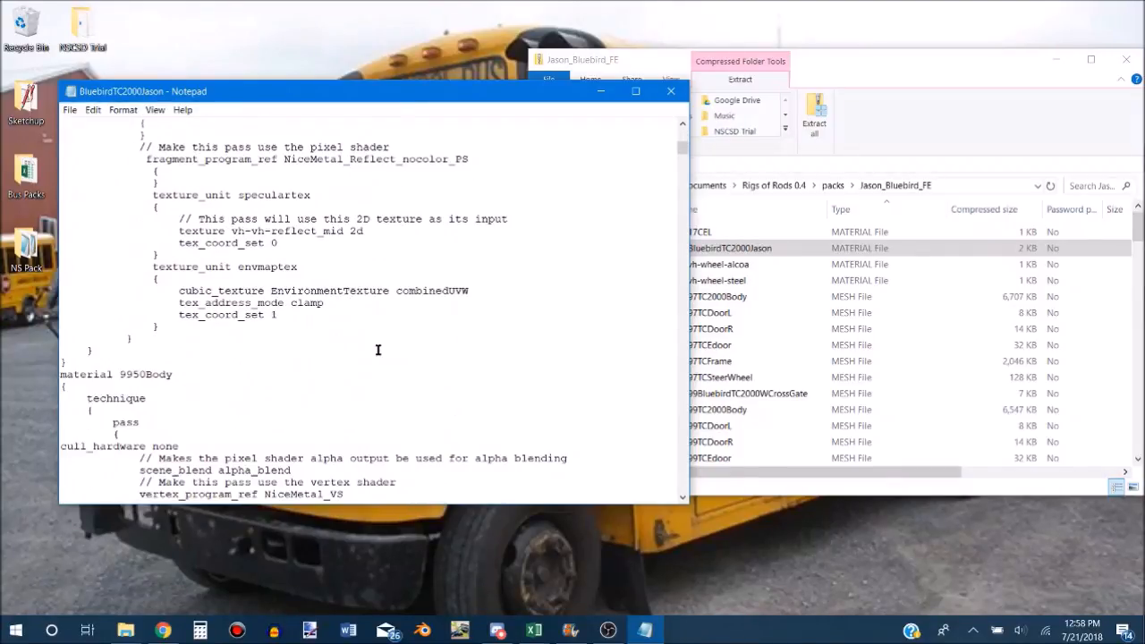
scroll(378, 350, down, 7)
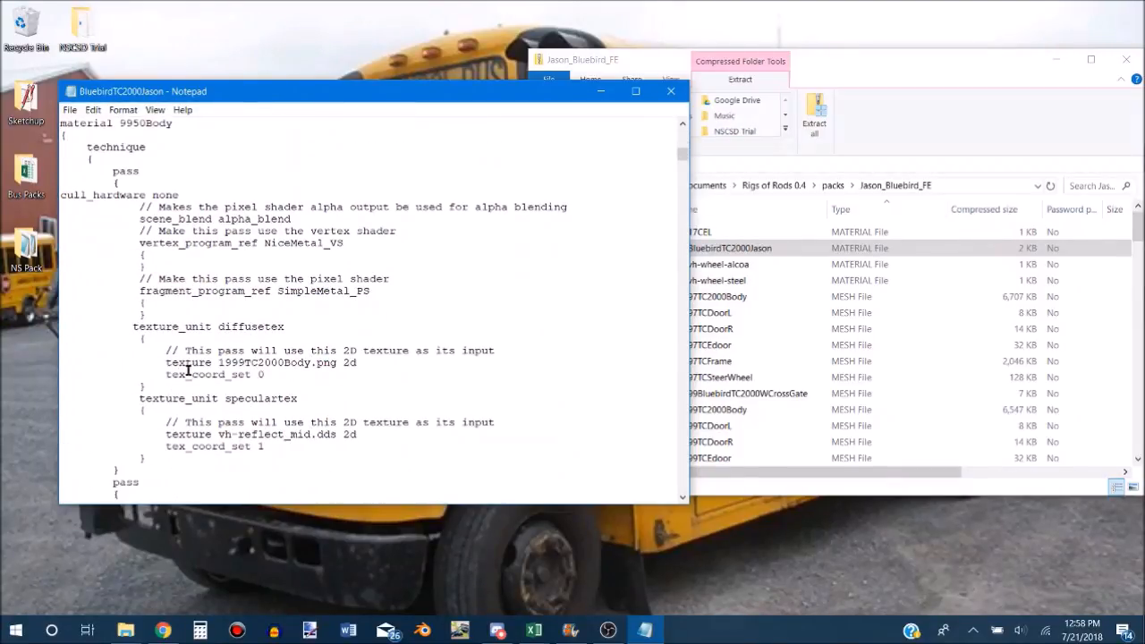
drag(171, 363, 356, 362)
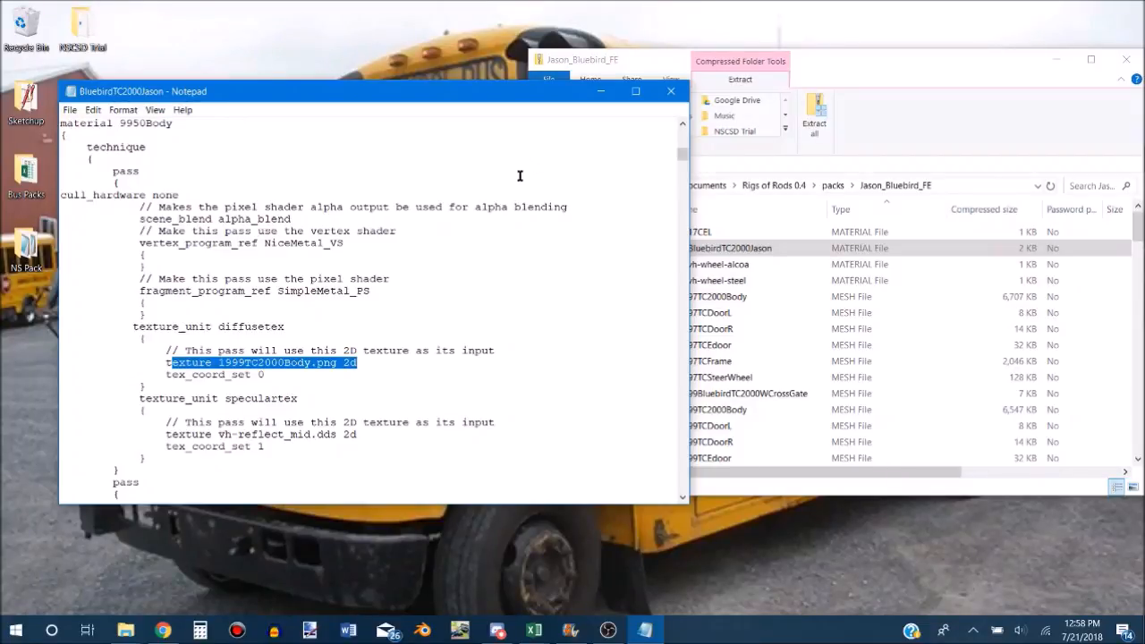
click(669, 92)
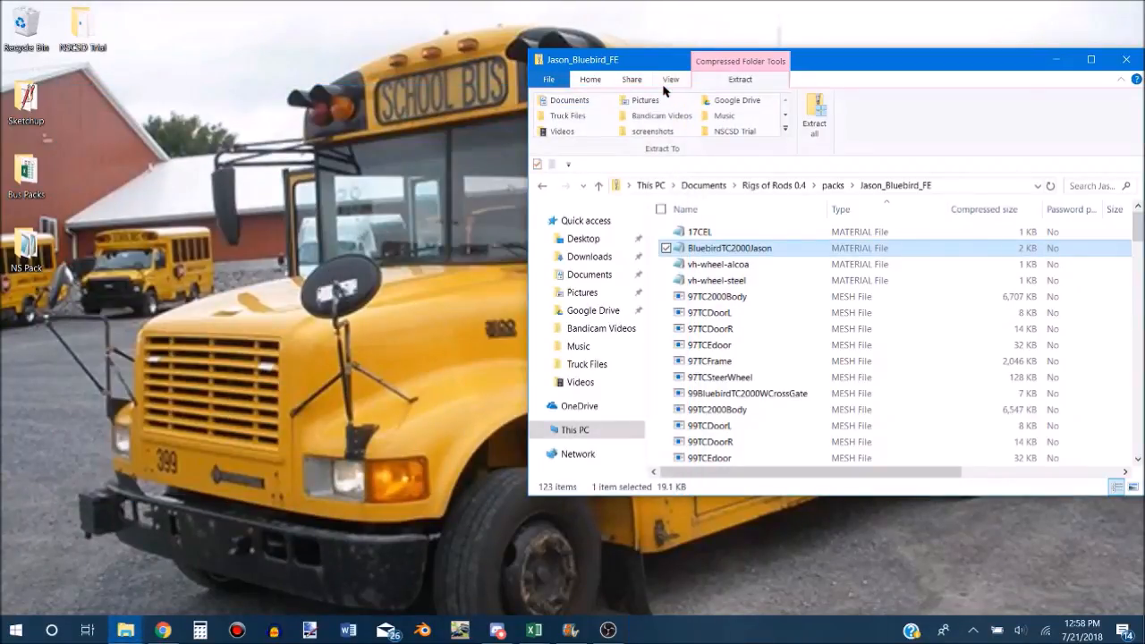
Reopen the EdMontt-2016-Thomas-Saf-T-Liner-C2 pack and look through its material, image and truck files.
click(542, 186)
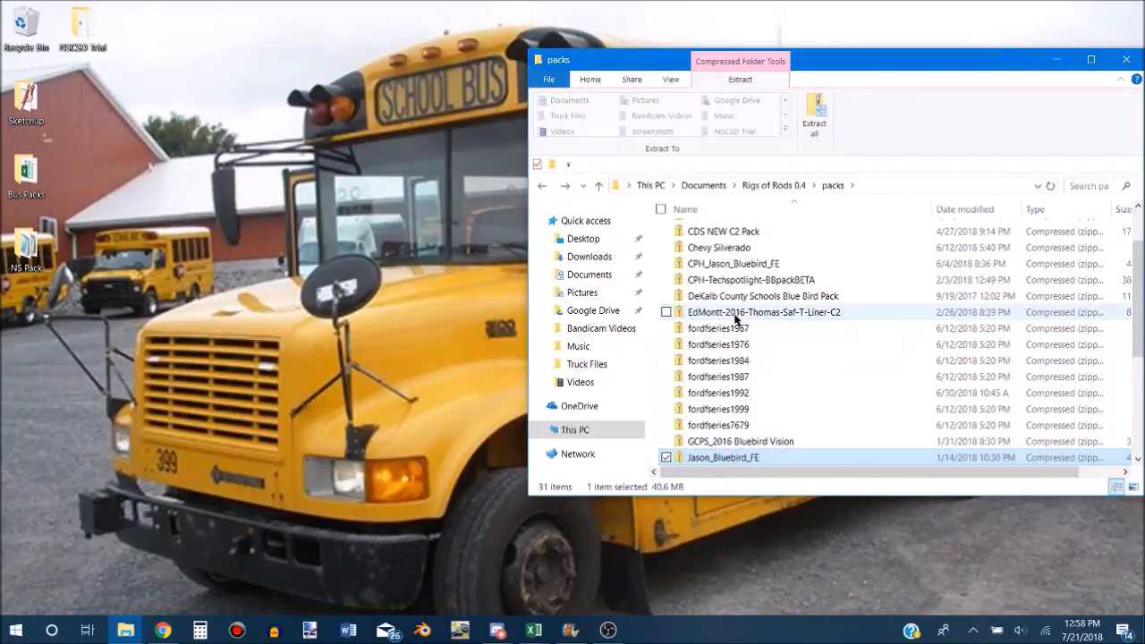
click(735, 315)
double_click(735, 314)
scroll(749, 331, down, 3)
scroll(760, 340, down, 15)
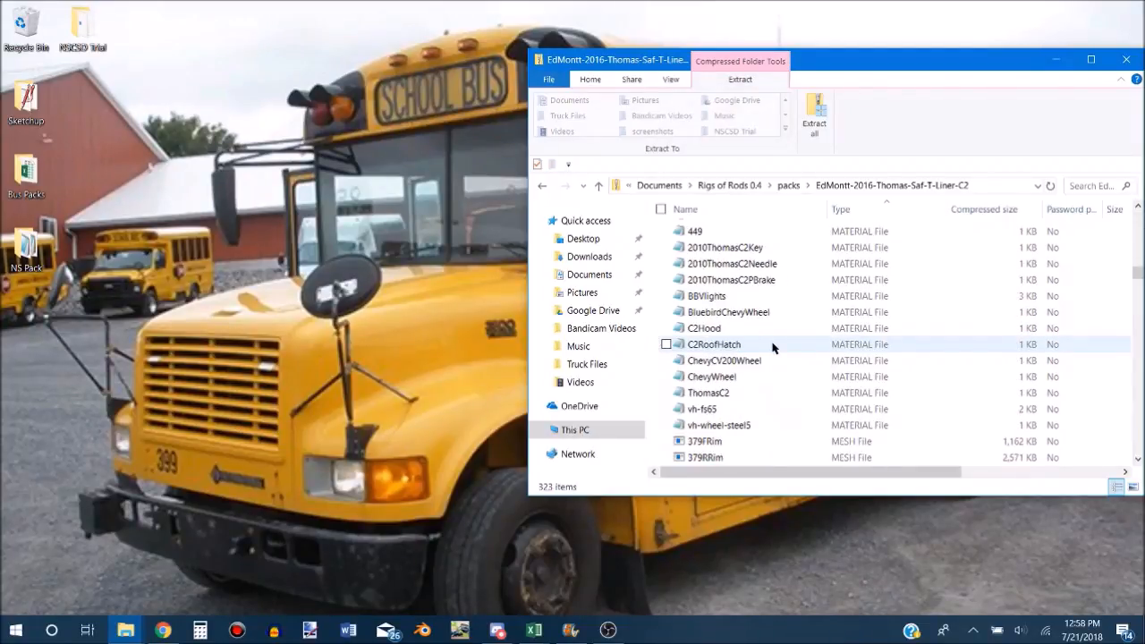
scroll(773, 347, down, 10)
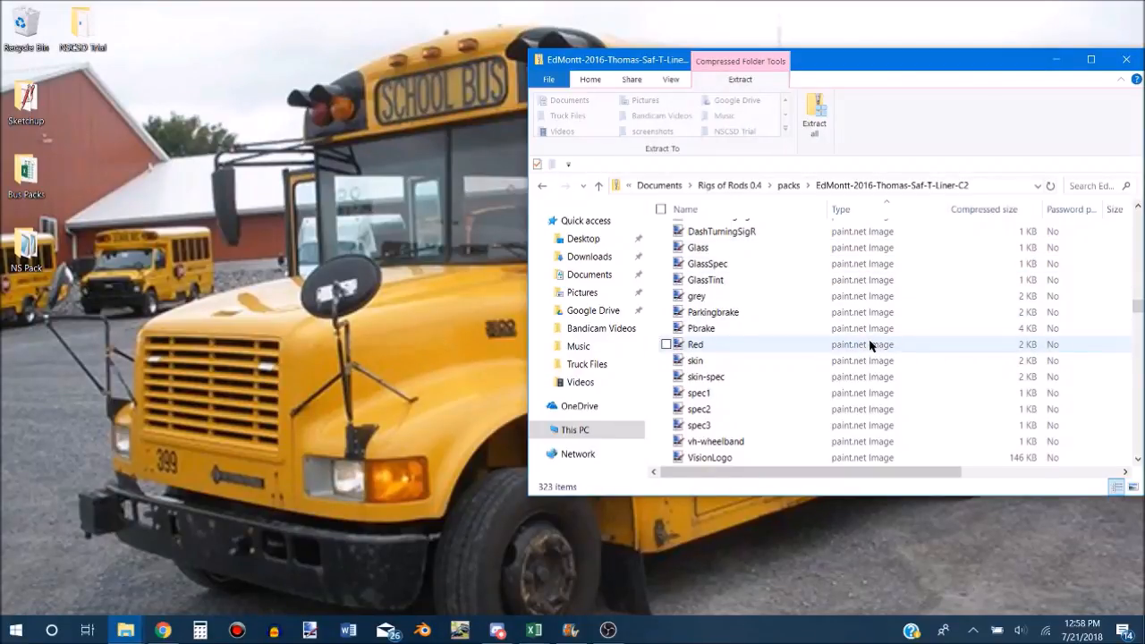
scroll(856, 308, down, 3)
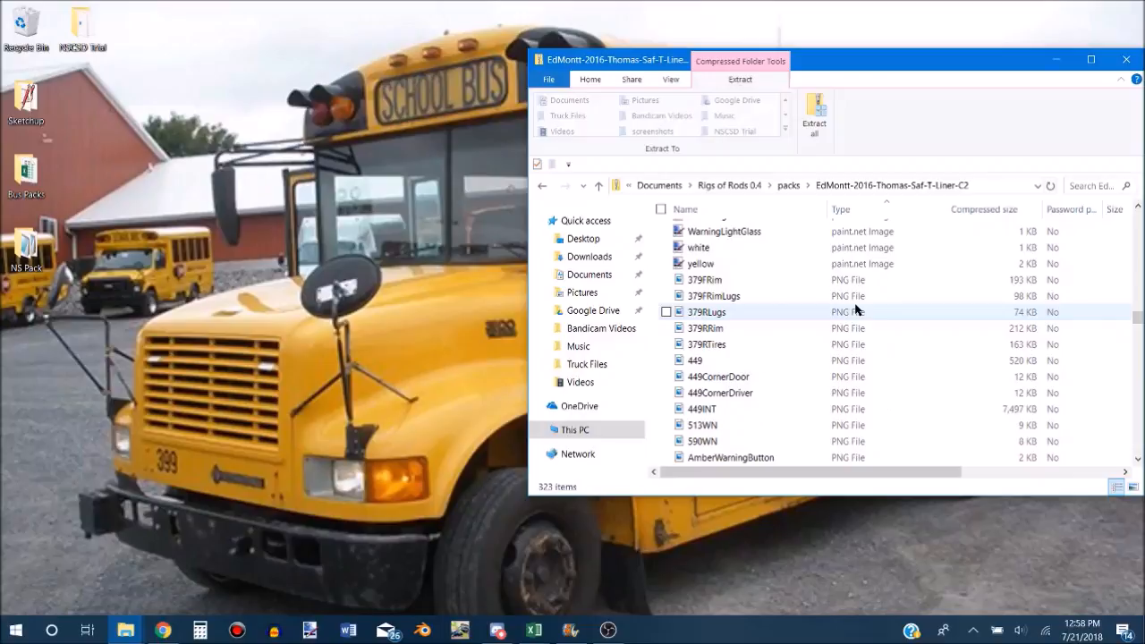
scroll(855, 309, down, 12)
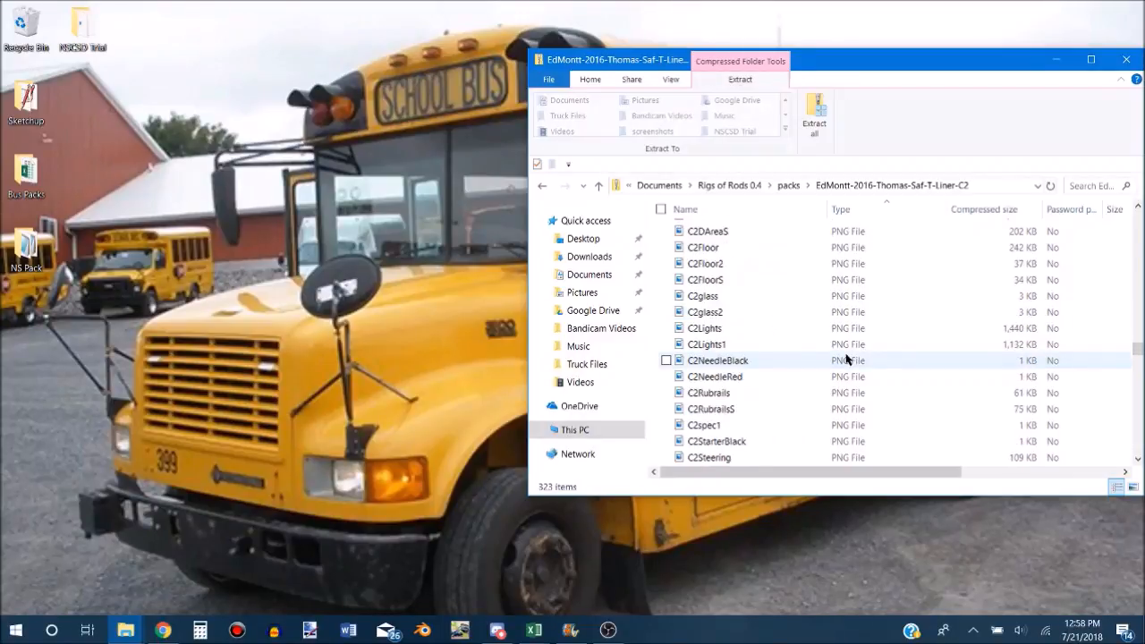
scroll(846, 359, down, 15)
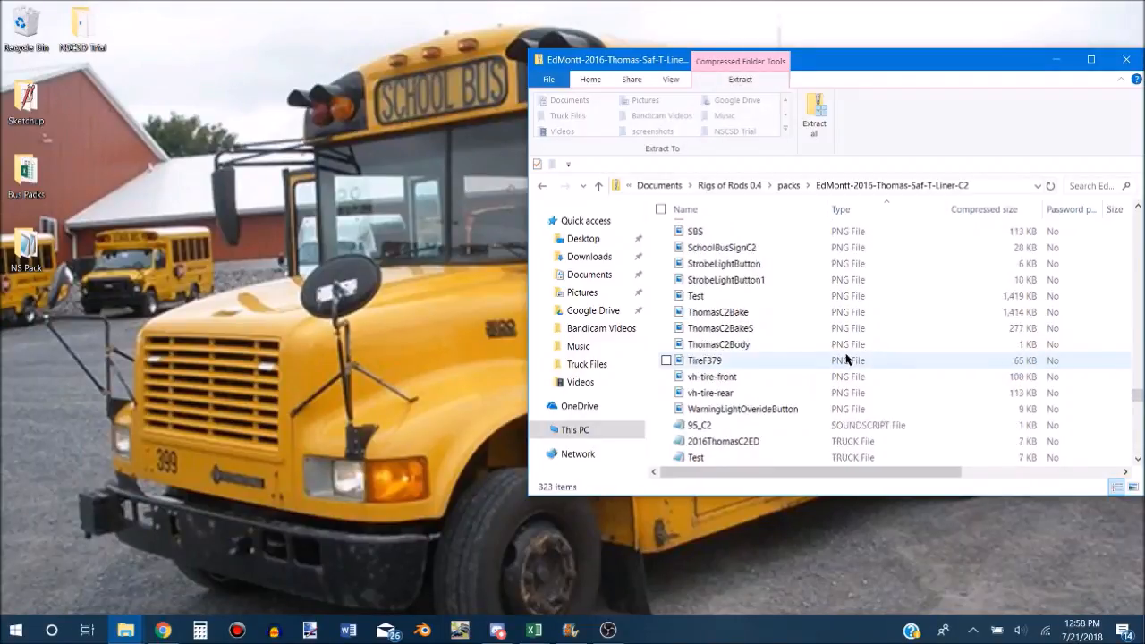
Look through the PNG textures in the EdMontt-2016-Thomas-Saf-T-Liner-C2 pack and select ThomasC2Bake.
scroll(846, 359, up, 15)
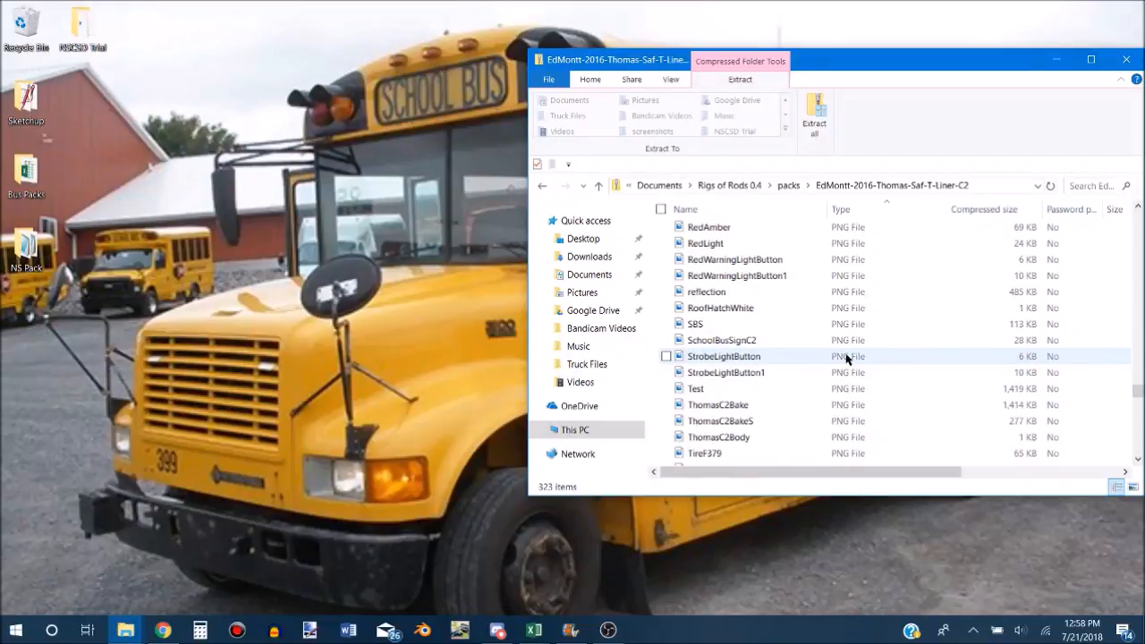
scroll(846, 358, up, 10)
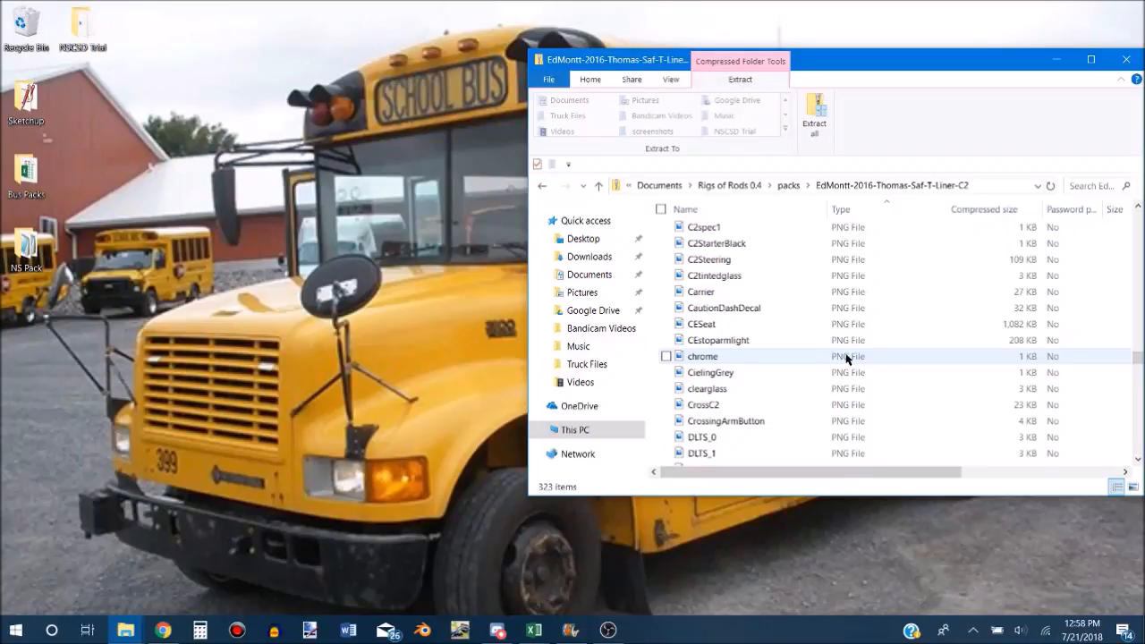
scroll(846, 359, up, 12)
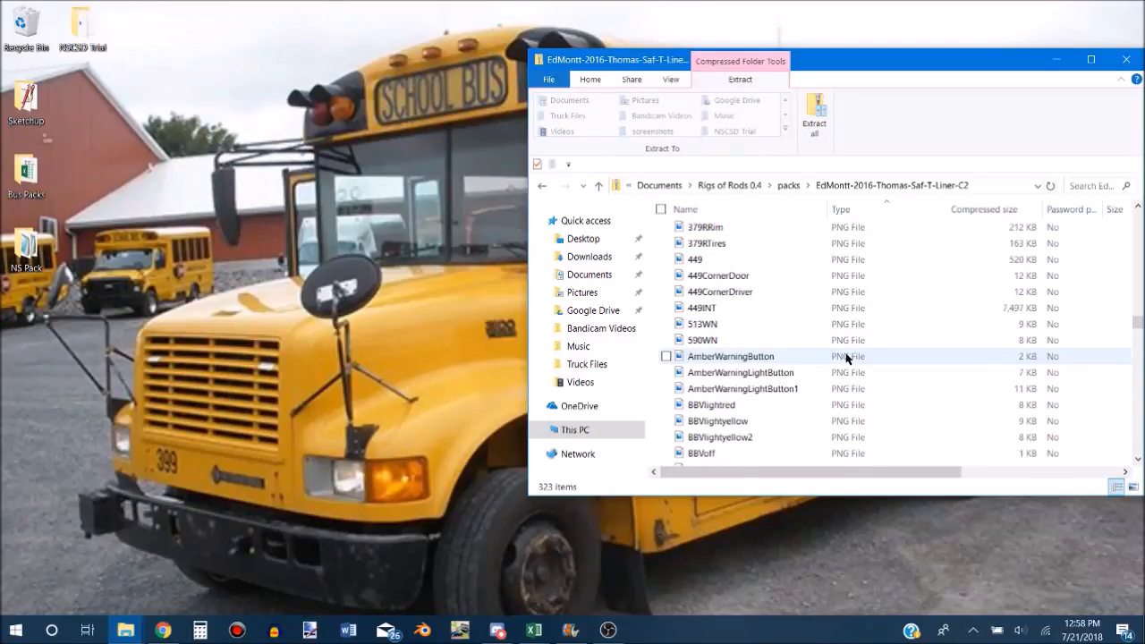
scroll(846, 358, down, 10)
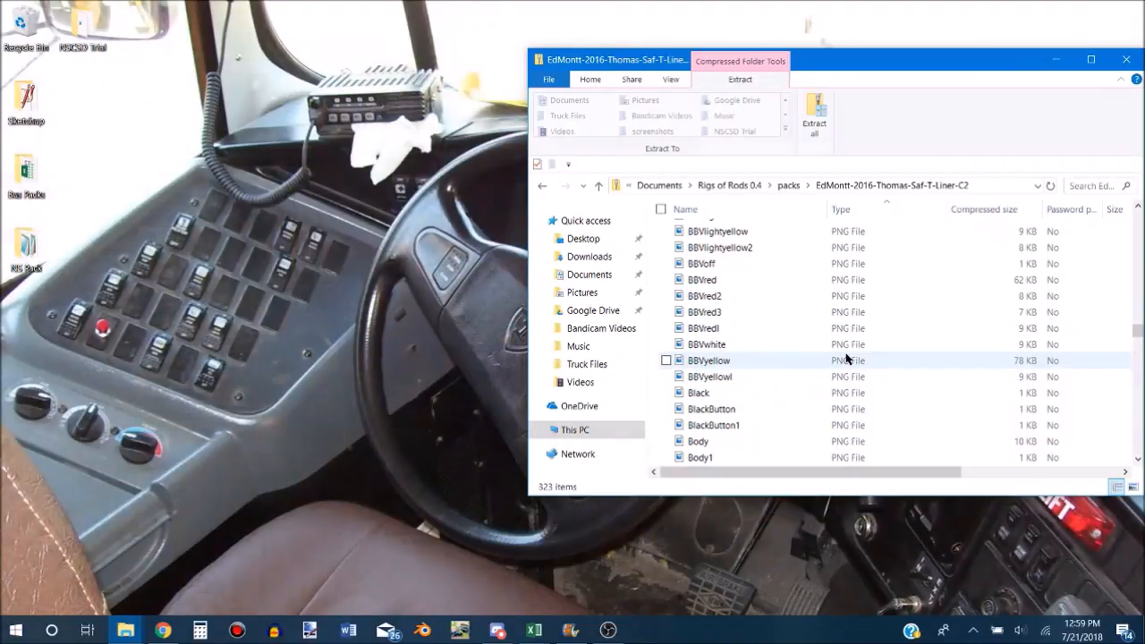
scroll(846, 359, up, 5)
scroll(846, 359, down, 8)
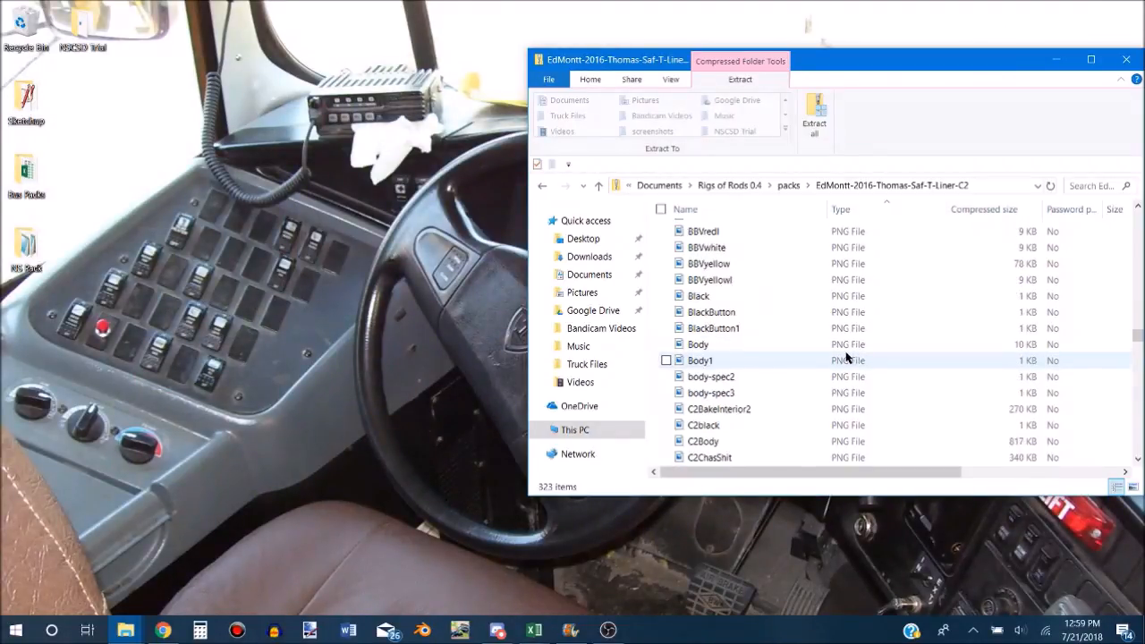
scroll(774, 339, down, 10)
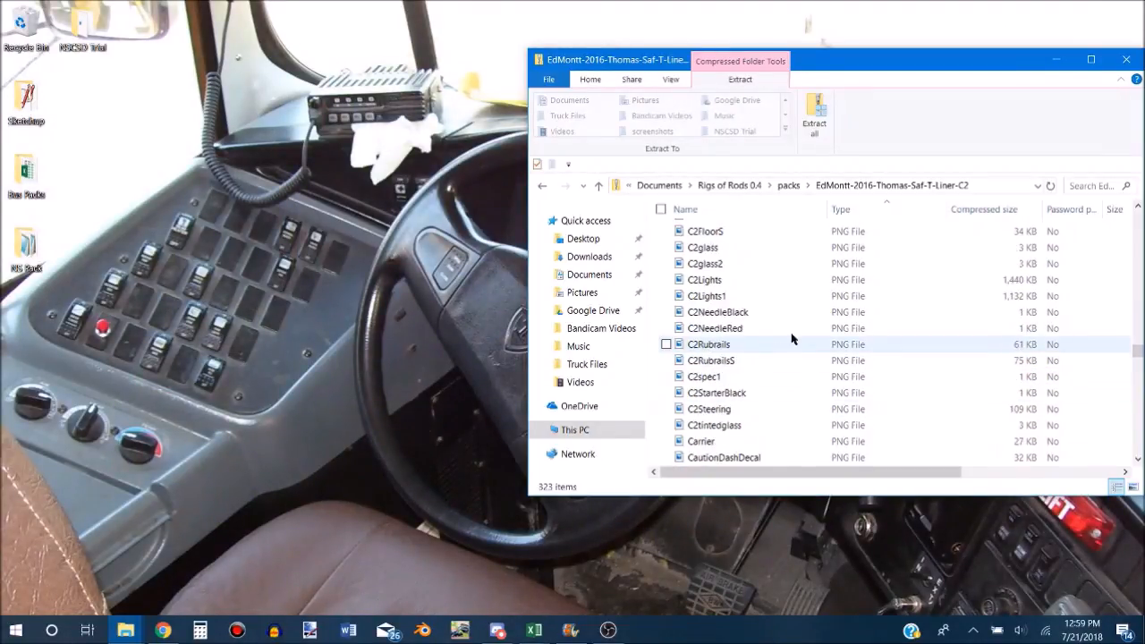
scroll(795, 329, down, 10)
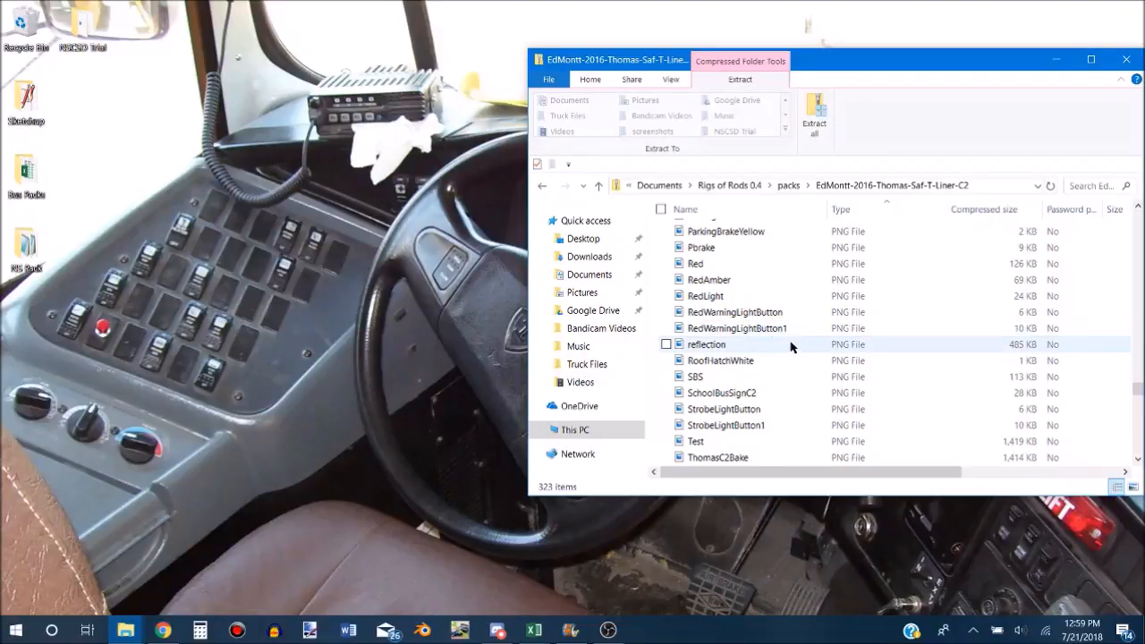
scroll(792, 340, down, 2)
scroll(791, 346, down, 2)
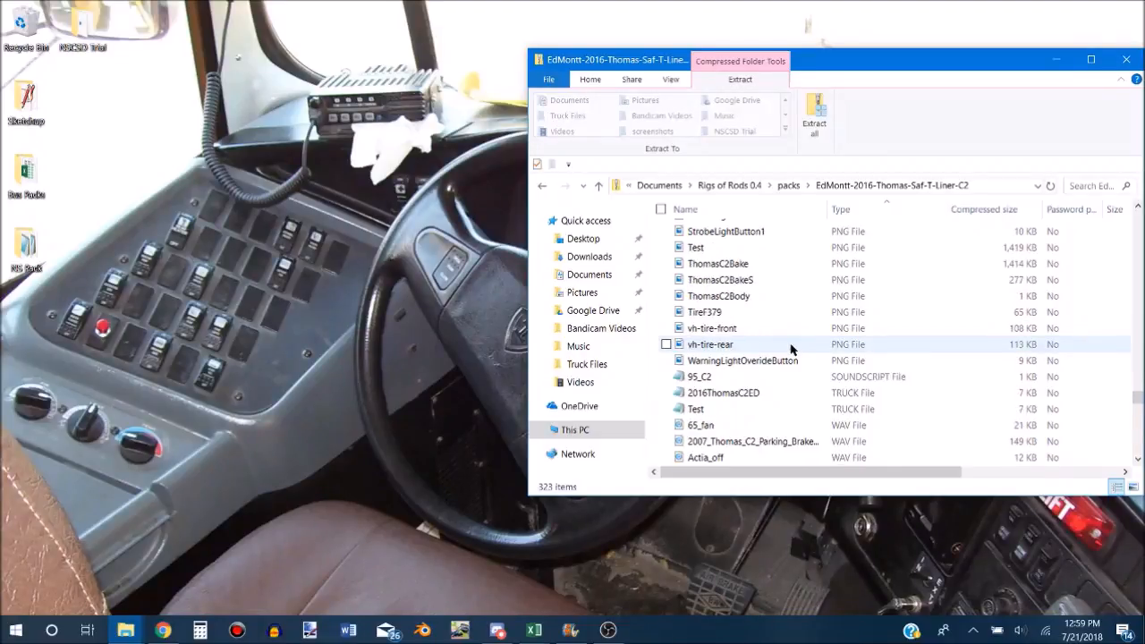
click(738, 266)
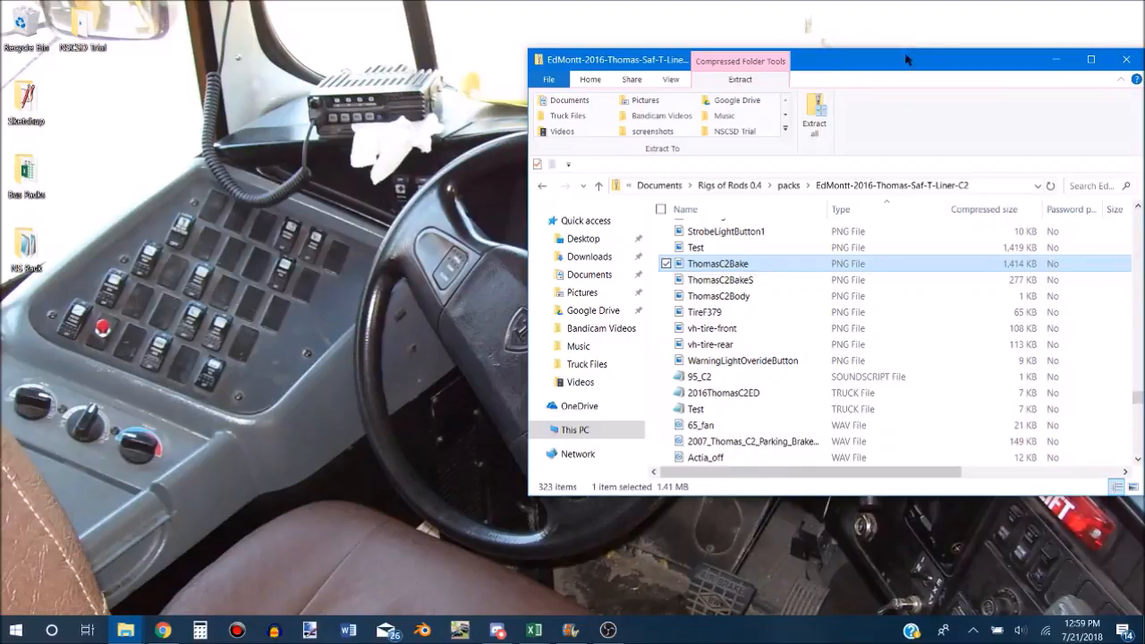
right_click(733, 266)
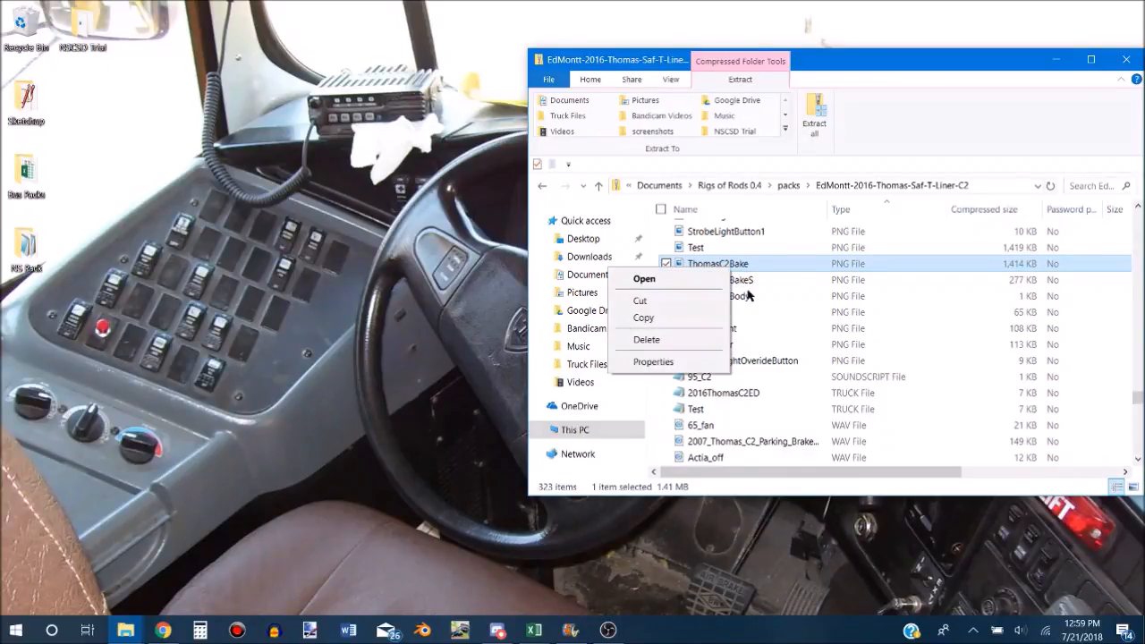
click(747, 279)
click(732, 265)
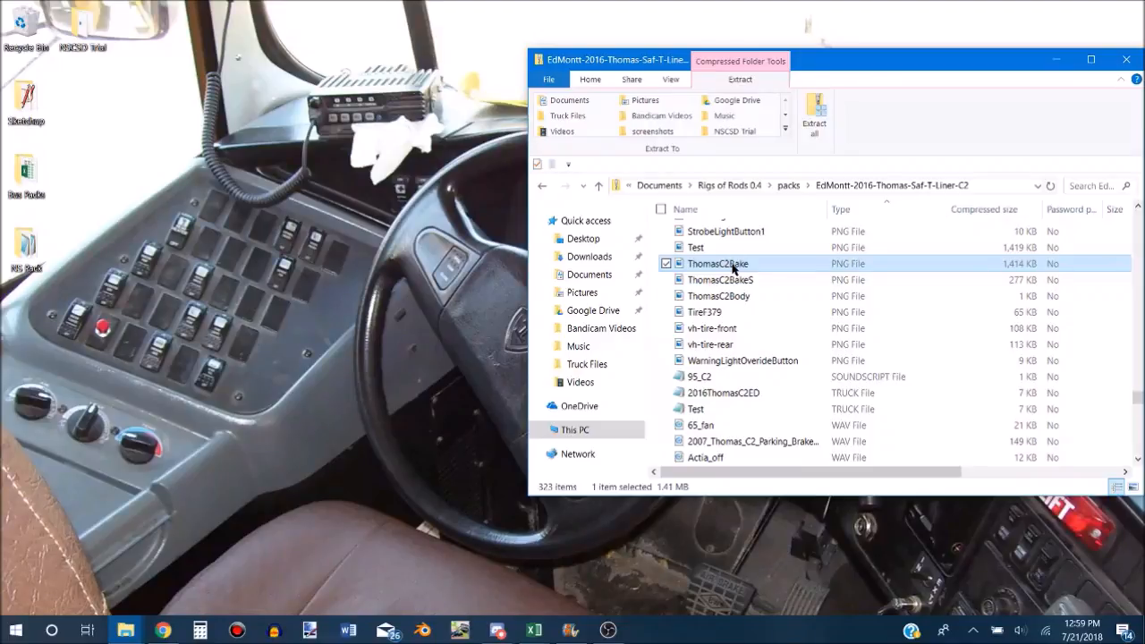
click(736, 280)
click(735, 263)
click(720, 279)
click(713, 264)
click(714, 280)
Copy the ThomasC2Bake texture from the pack to the desktop and open that copy in paint.net.
click(718, 264)
drag(723, 265, 116, 129)
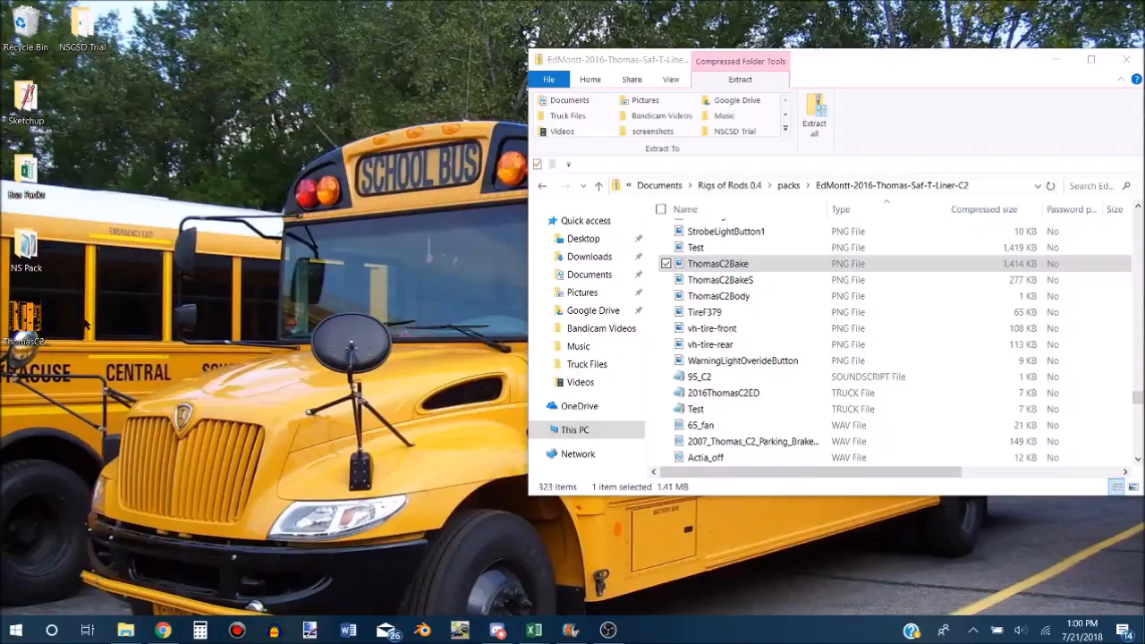
right_click(29, 320)
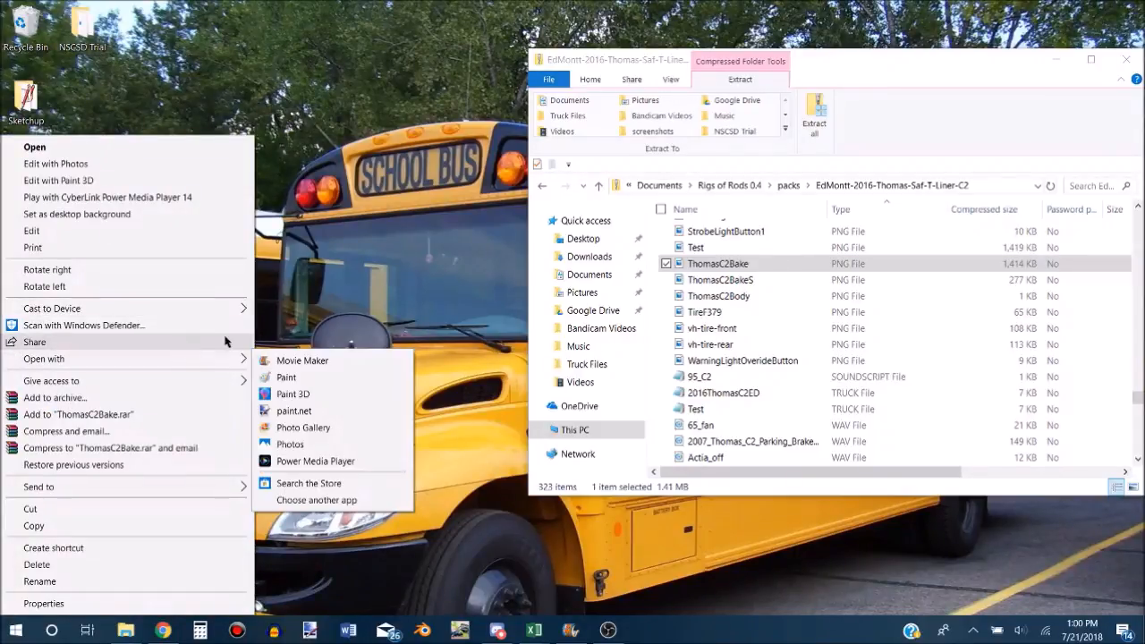
click(292, 411)
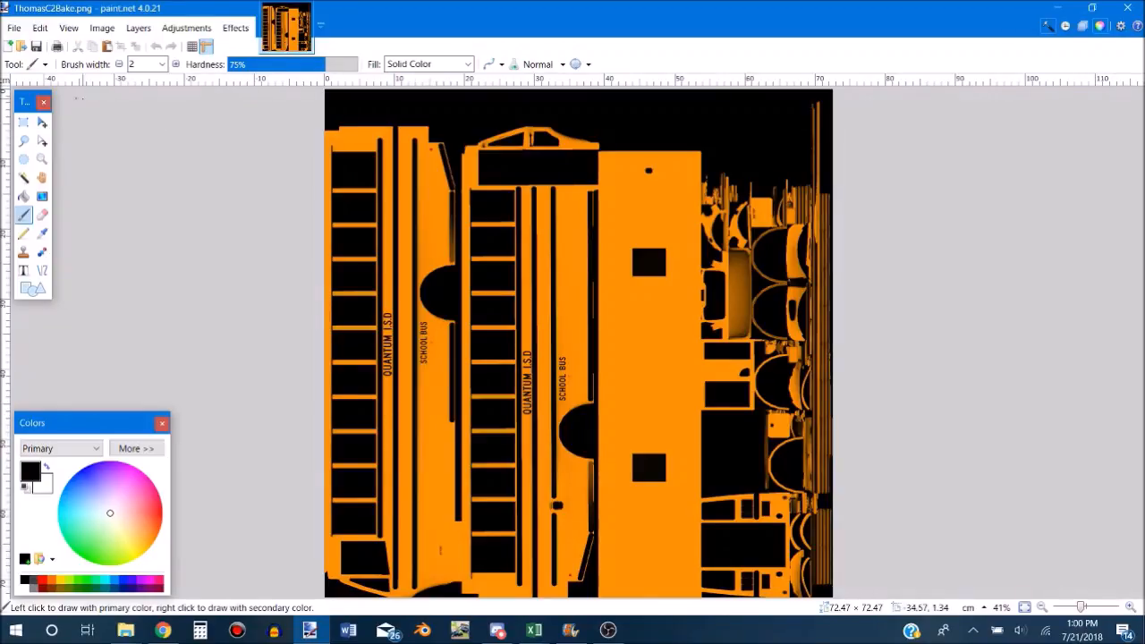
Try out 90° rotations of the whole texture, ending back in its original sideways orientation.
click(101, 28)
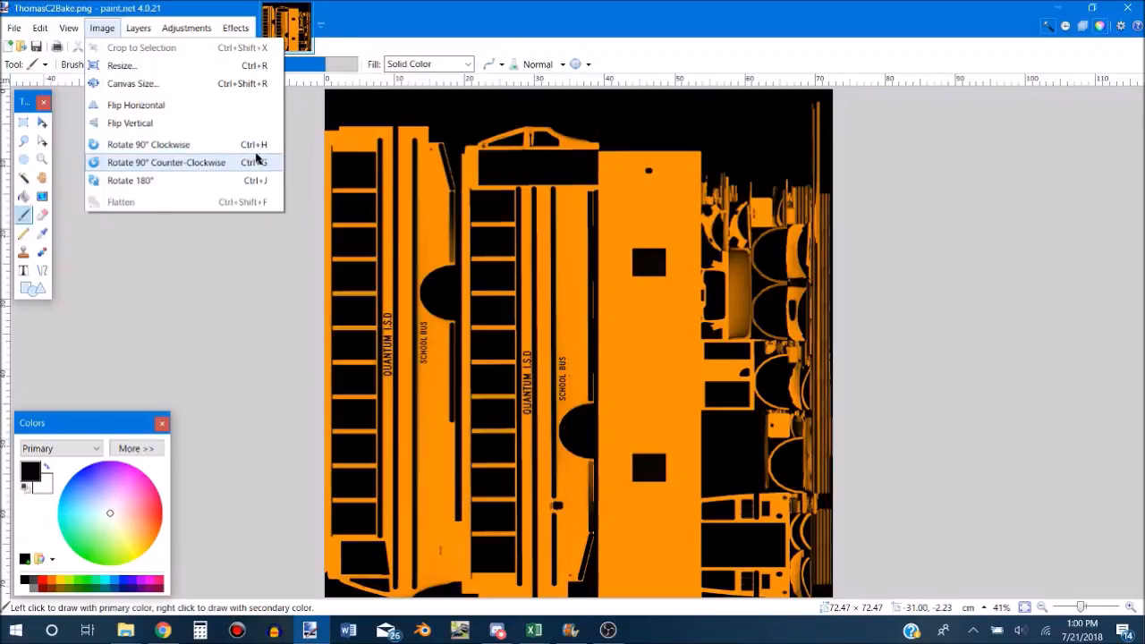
click(276, 265)
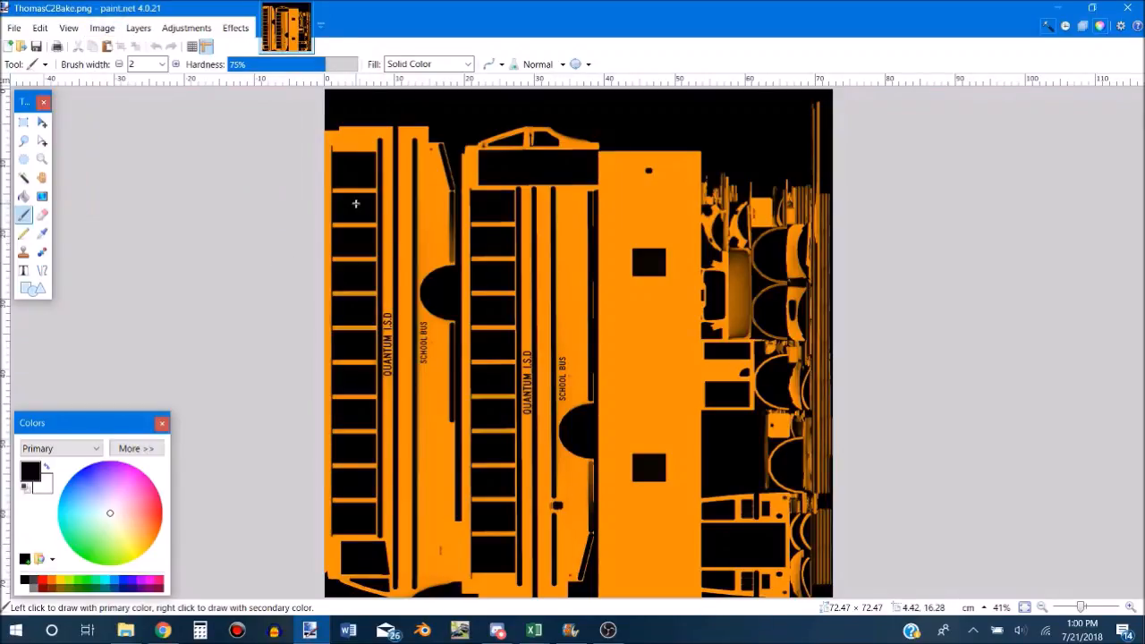
key(ctrl+g)
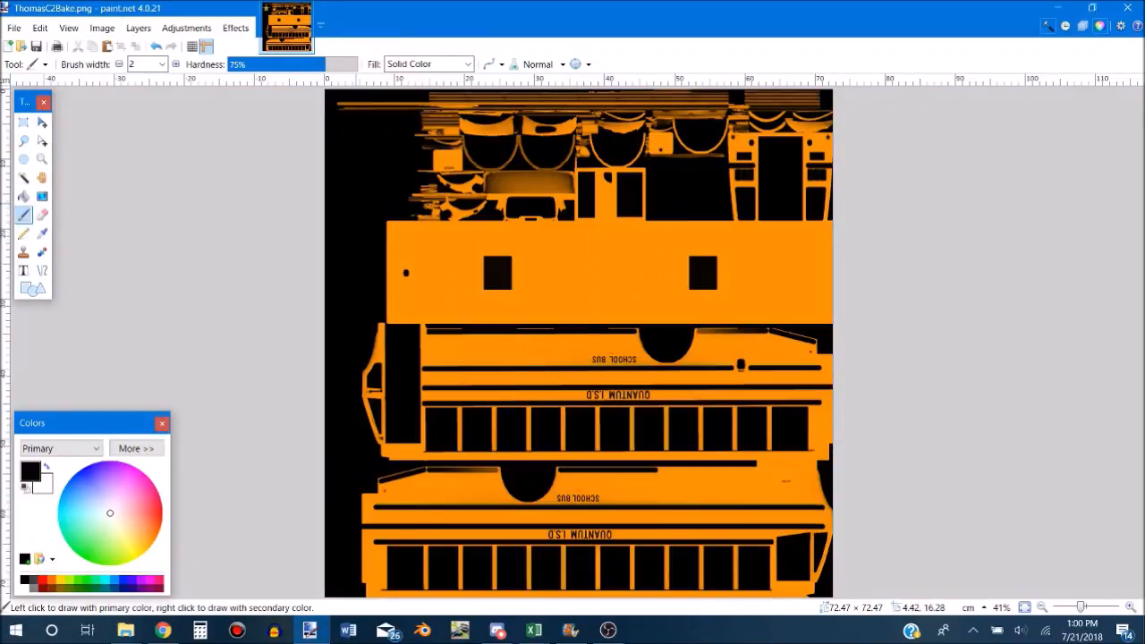
key(ctrl+g)
key(ctrl+g)
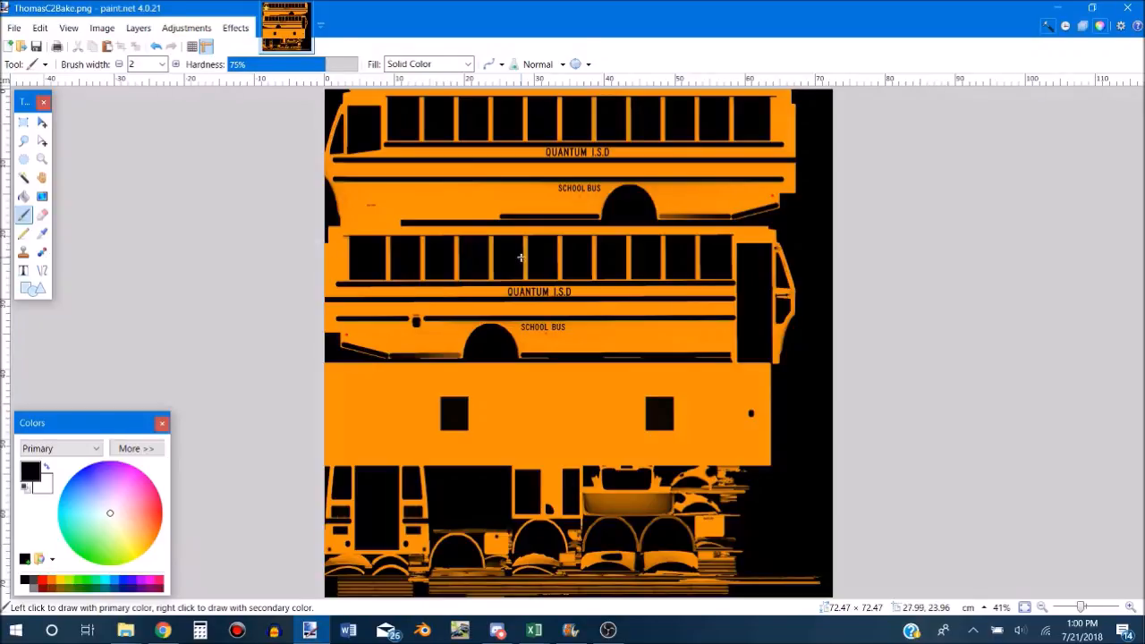
key(ctrl+g)
key(ctrl+g)
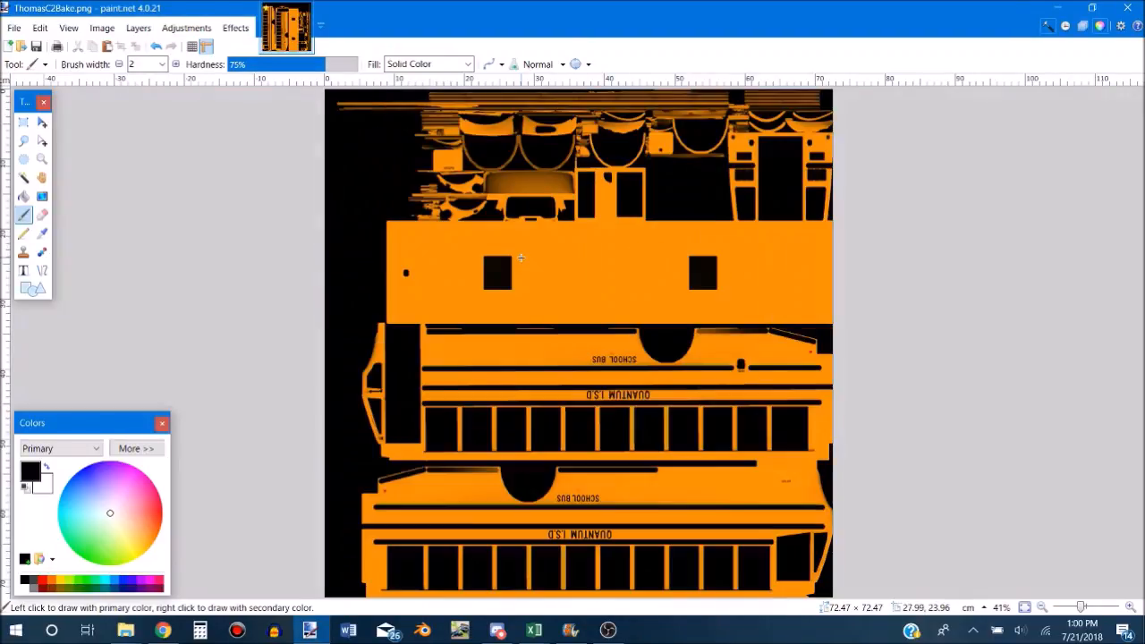
key(ctrl+g)
key(ctrl+g)
key(ctrl+g)
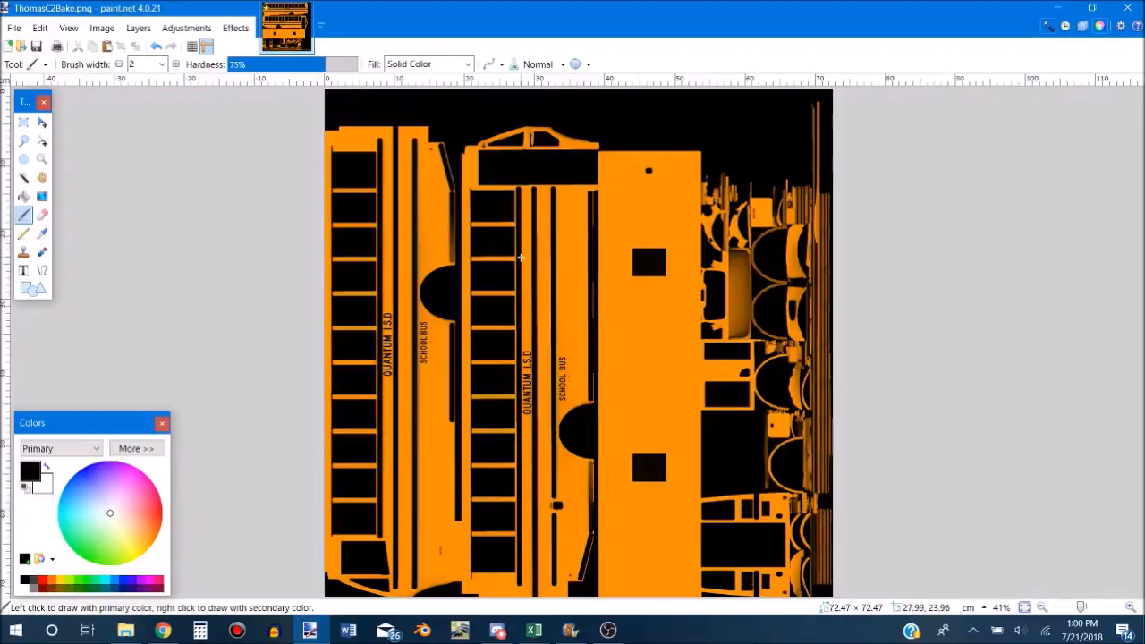
key(ctrl+g)
key(ctrl+h)
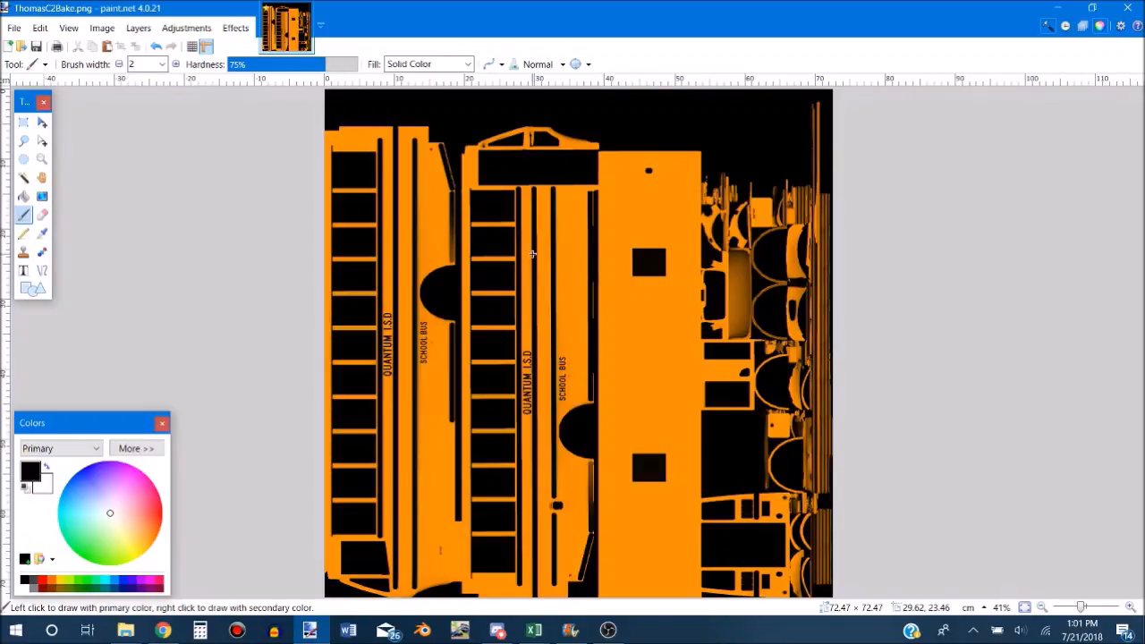
Rotate the texture 90° counter-clockwise three times so the bus side lettering reads upright.
key(ctrl+g)
key(ctrl+g)
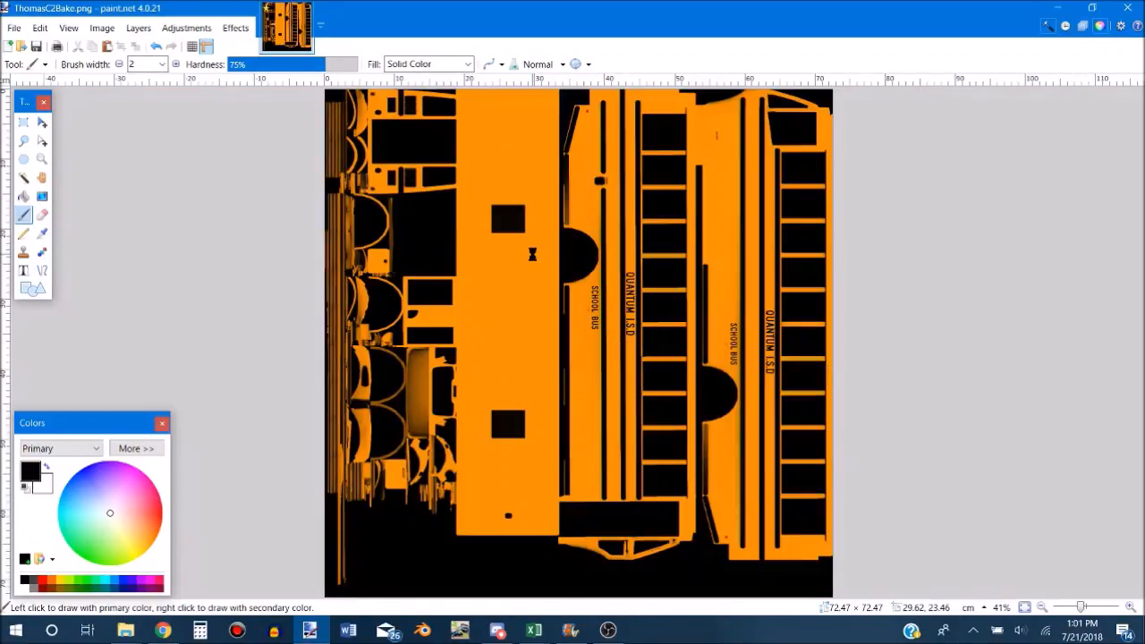
key(ctrl+g)
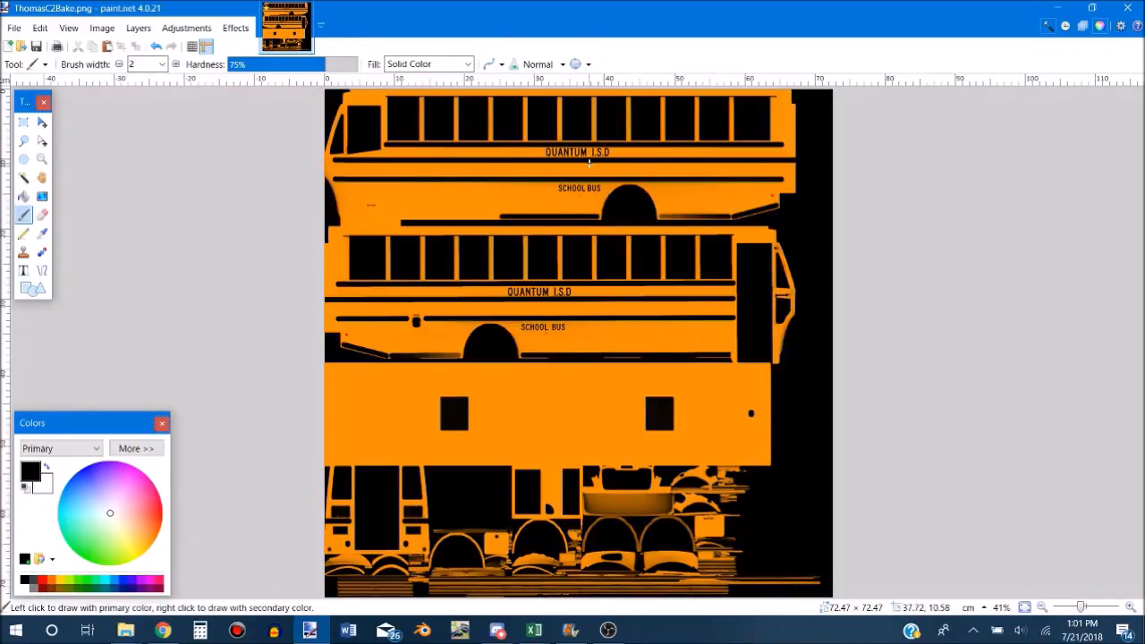
Make a rectangular selection about 38.2 by 1.3 cm around the upper QUANTUM I.S.D lettering, between the black rub rails.
scroll(589, 162, up, 3)
scroll(590, 163, up, 1)
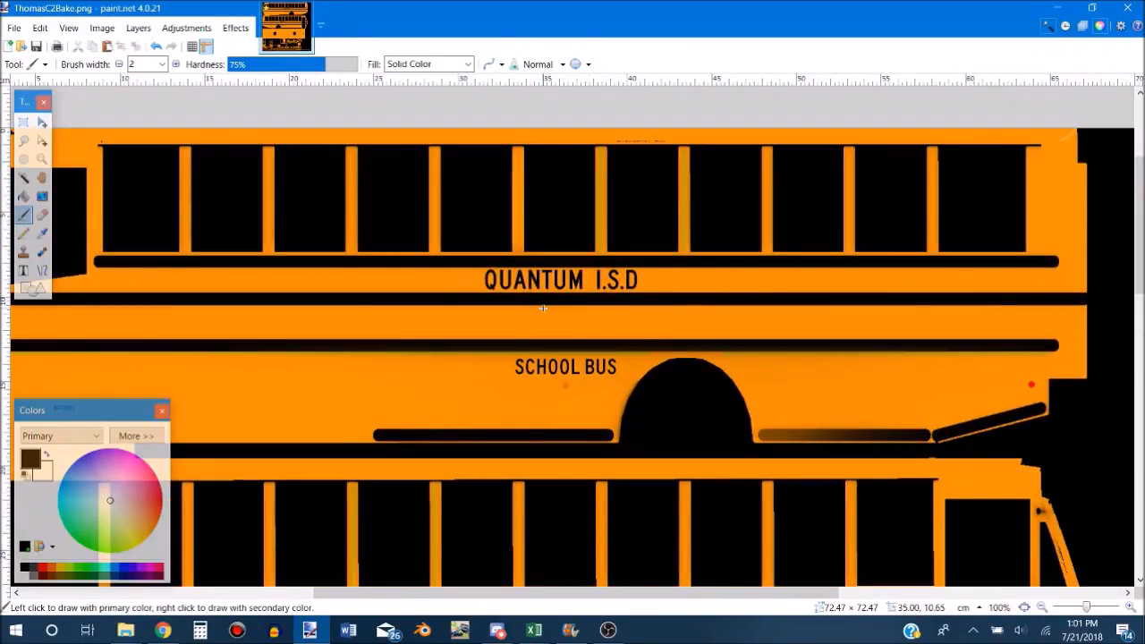
scroll(543, 307, up, 1)
scroll(543, 308, up, 1)
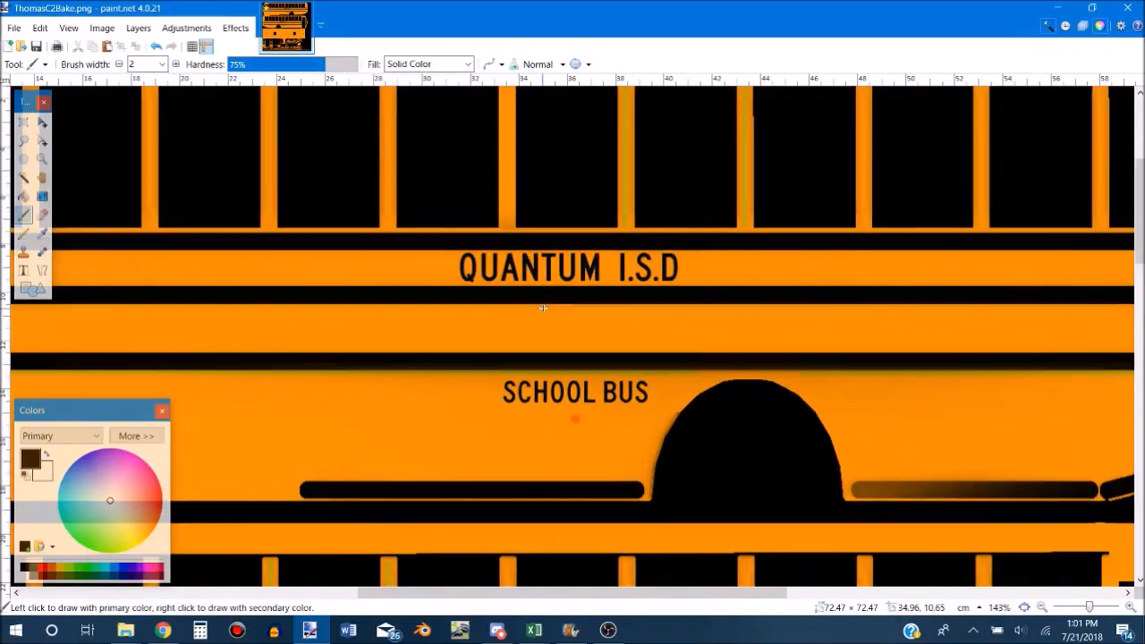
scroll(543, 308, down, 2)
scroll(543, 308, up, 1)
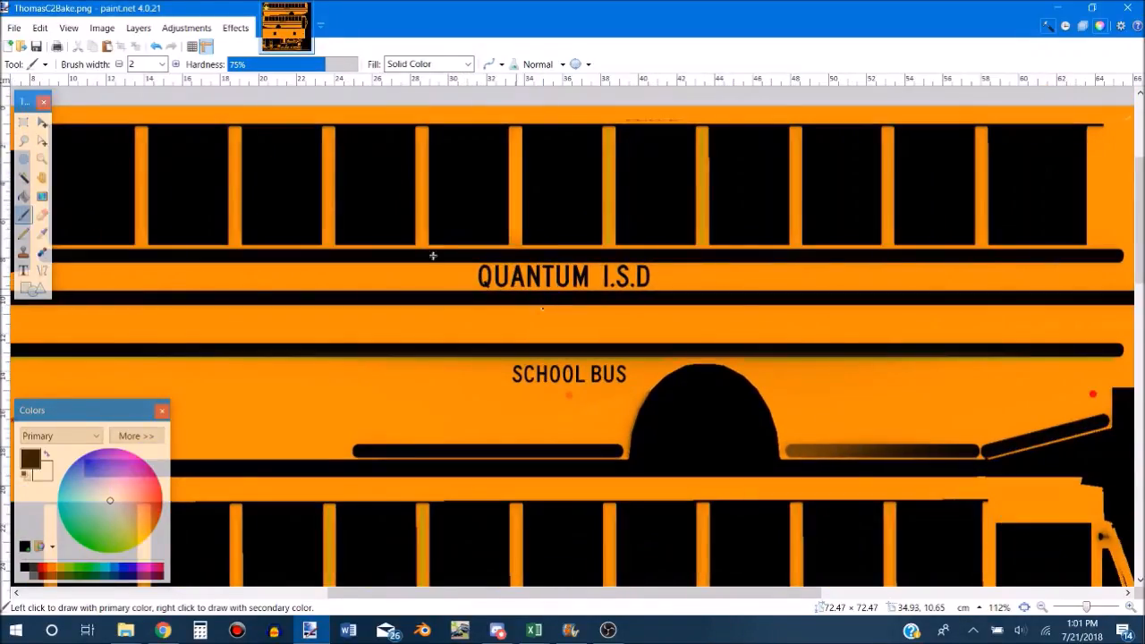
click(23, 122)
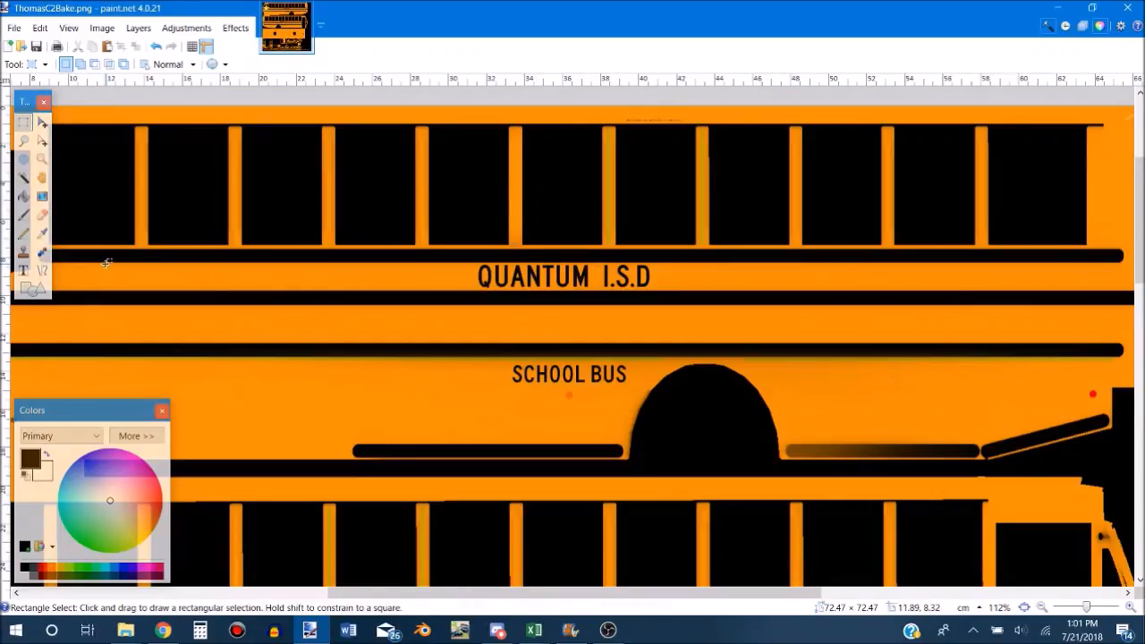
drag(106, 262, 1056, 288)
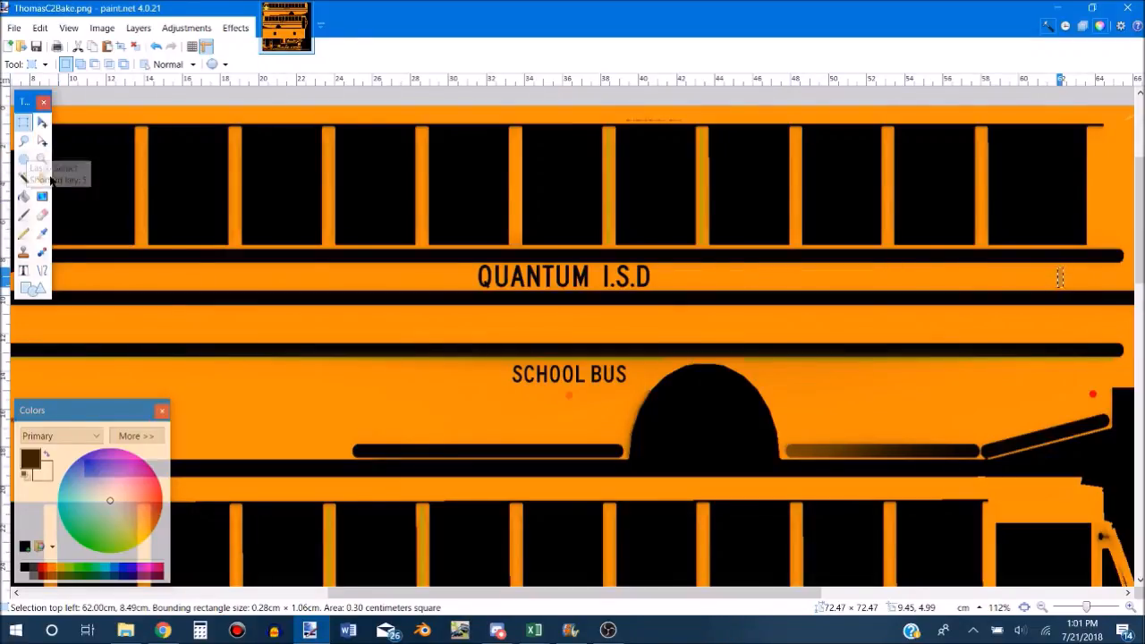
click(43, 143)
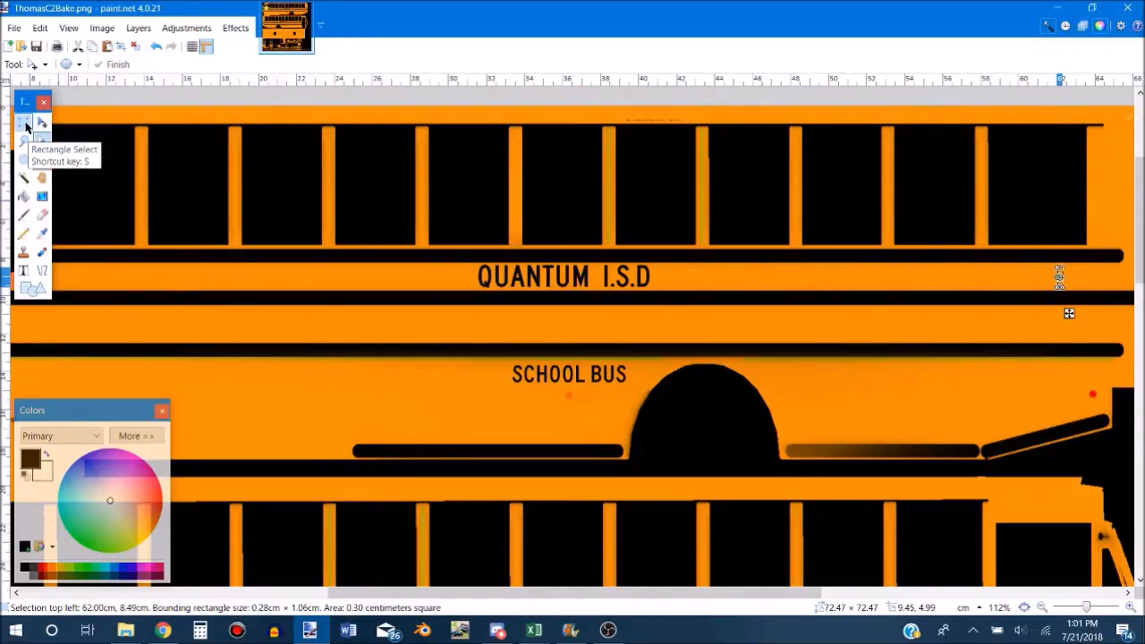
click(26, 127)
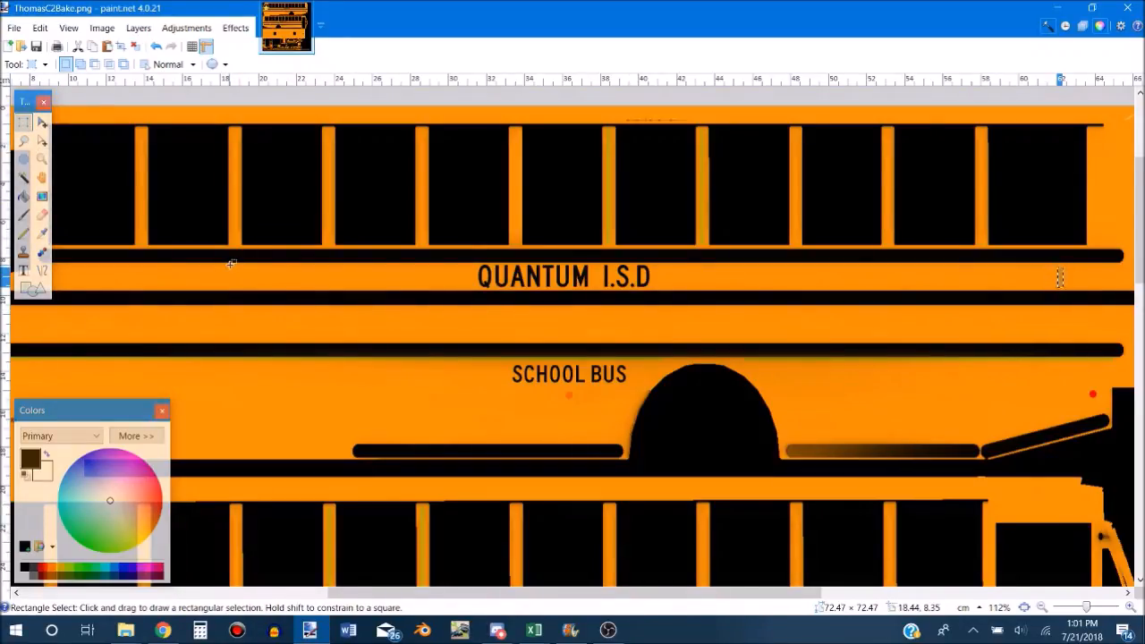
drag(229, 264, 955, 288)
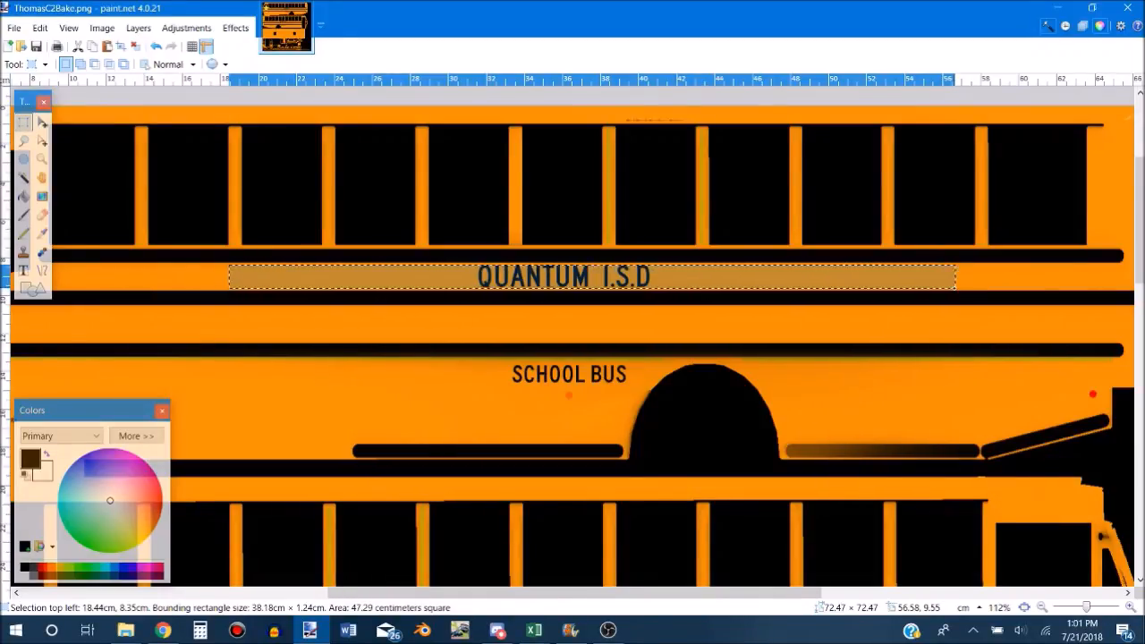
drag(955, 288, 957, 290)
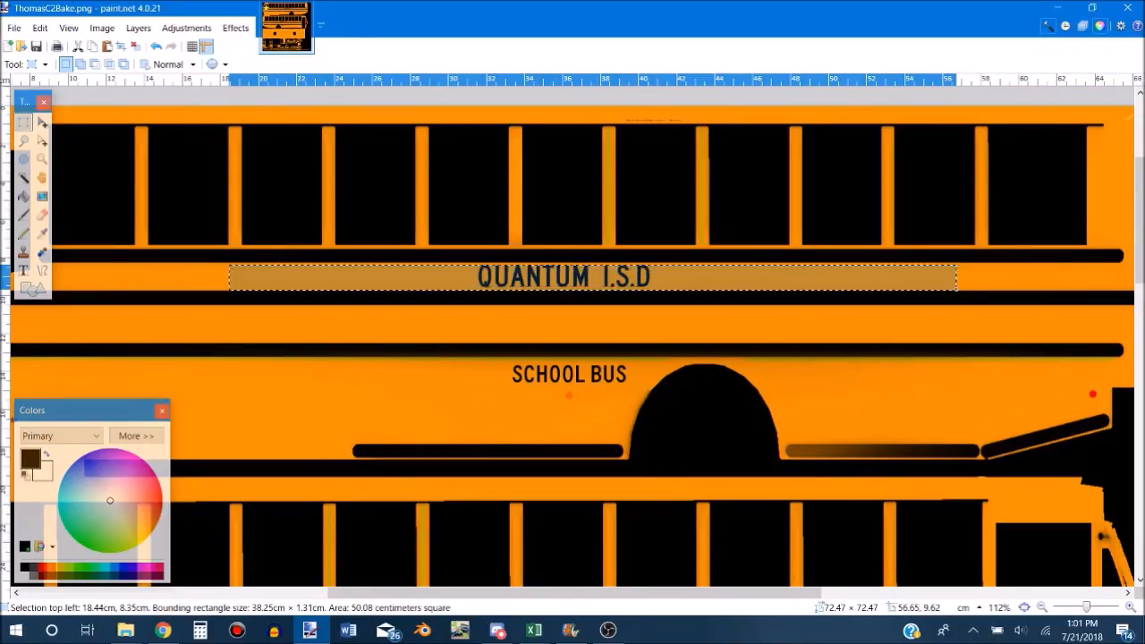
drag(957, 291, 956, 289)
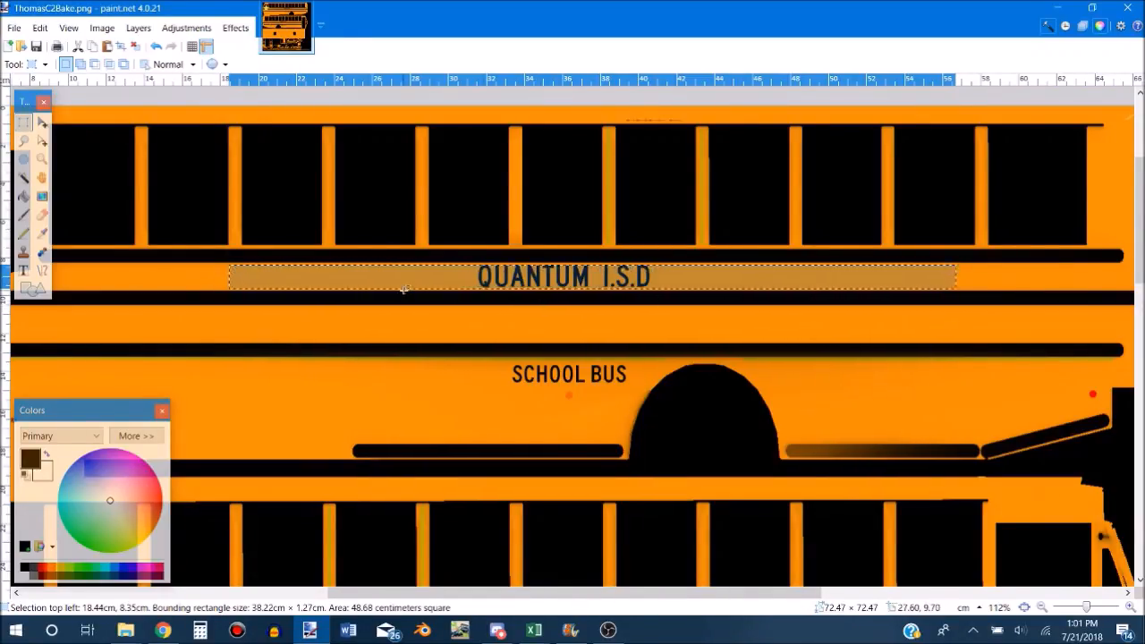
Paint a short brush stroke of width 2 inside the selection, ahead of the QUANTUM I.S.D lettering.
click(25, 216)
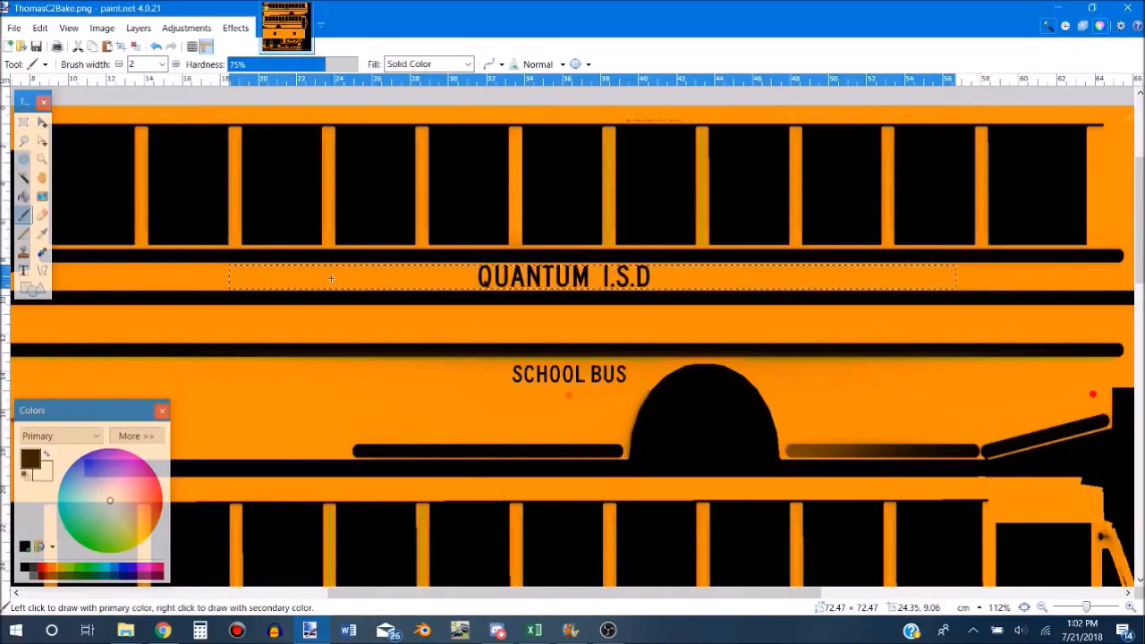
drag(287, 278, 344, 277)
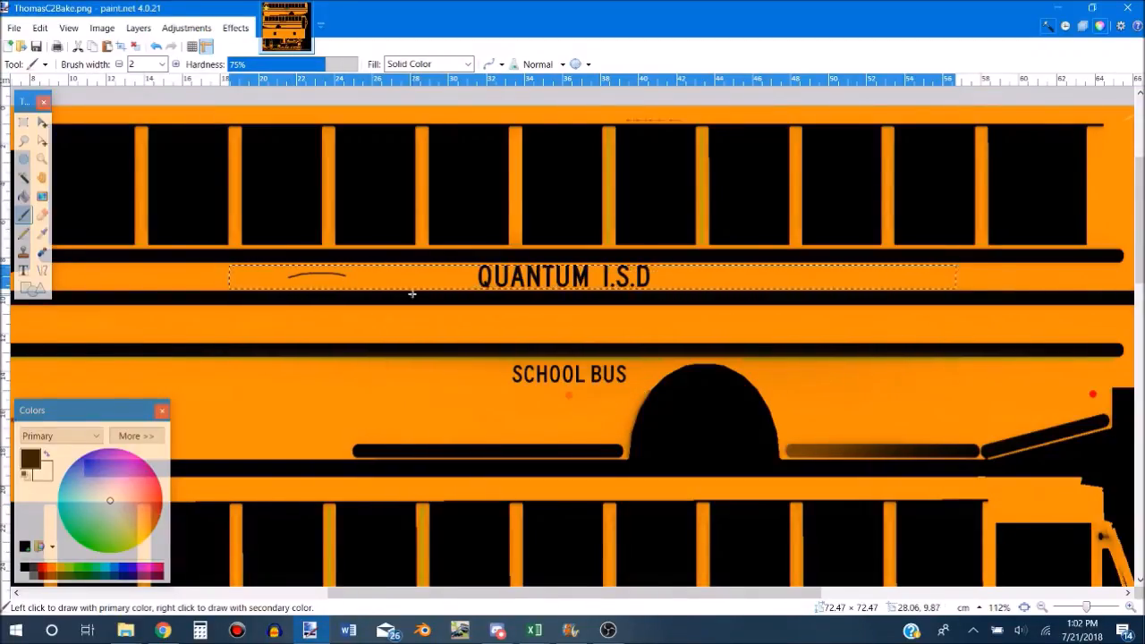
Undo the dark brush stroke and paint a short, thin yellow stroke ahead of the QUANTUM I.S.D lettering.
key(ctrl+z)
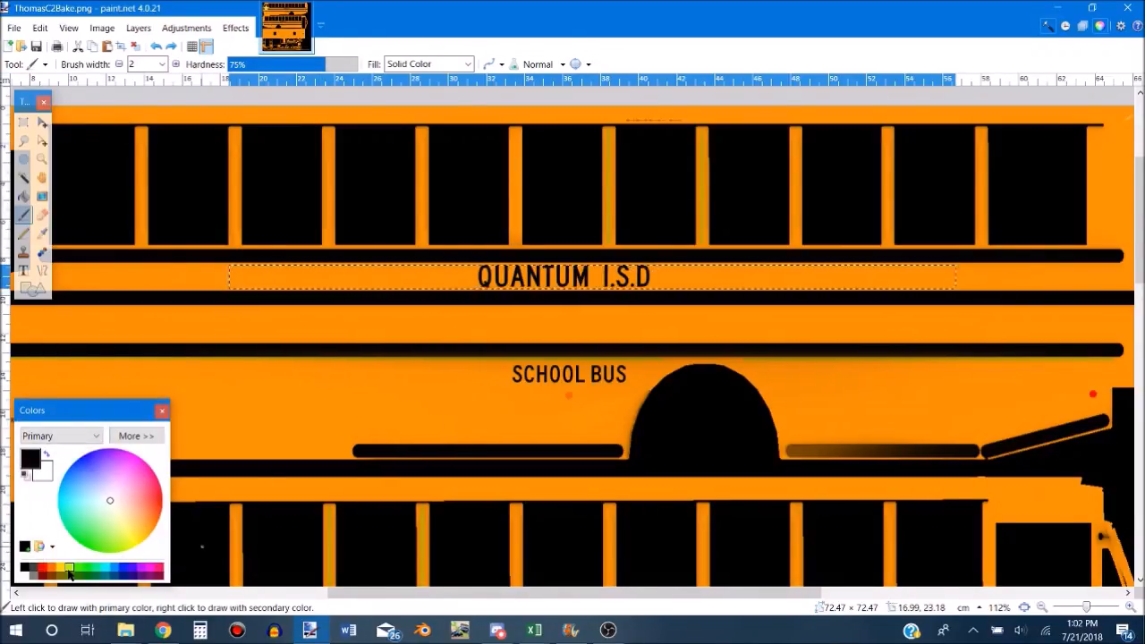
click(60, 567)
drag(407, 273, 334, 274)
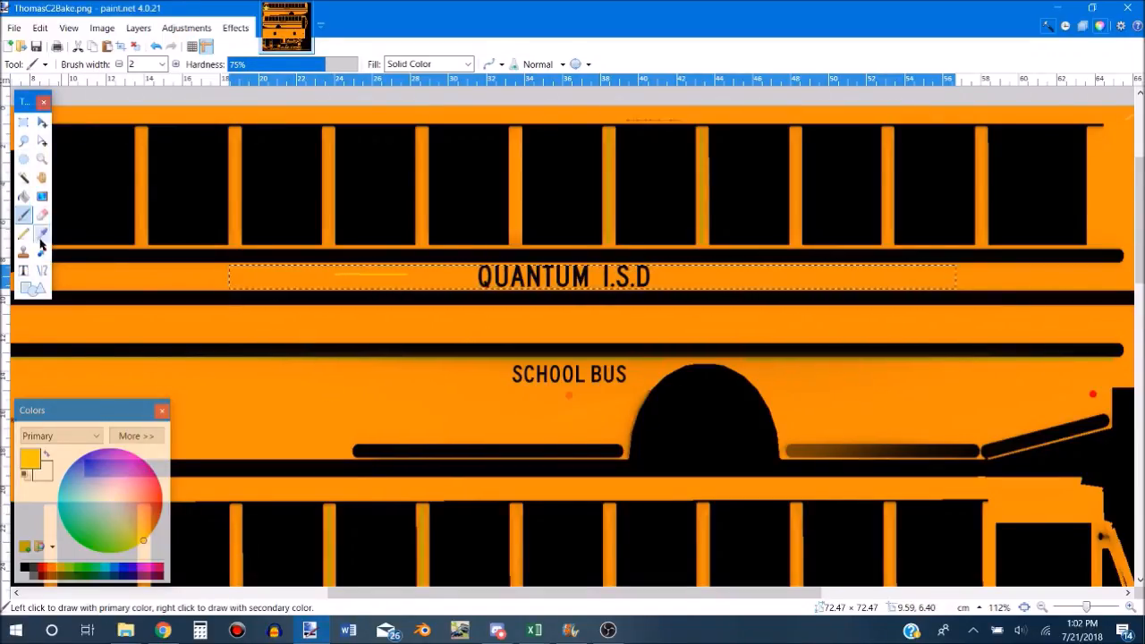
Cover the selected QUANTUM I.S.D strip completely in yellow, using brush width 45 and finishing with width 325.
click(162, 64)
click(159, 310)
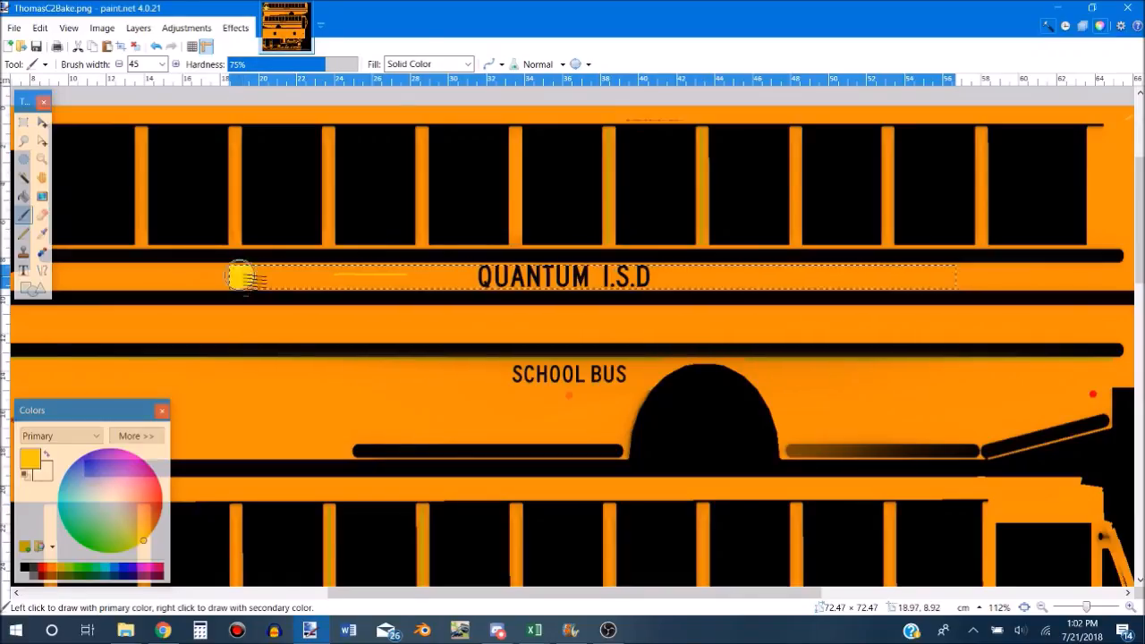
mouse_move(669, 280)
mouse_down()
mouse_move(910, 279)
mouse_move(1016, 268)
mouse_move(823, 286)
mouse_up()
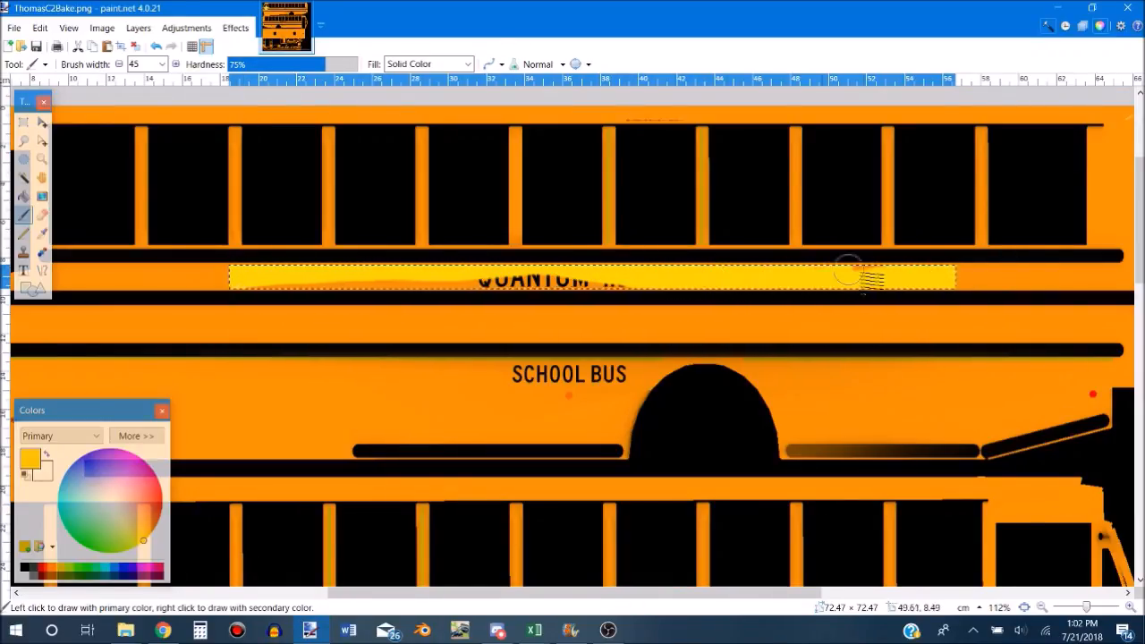
click(161, 64)
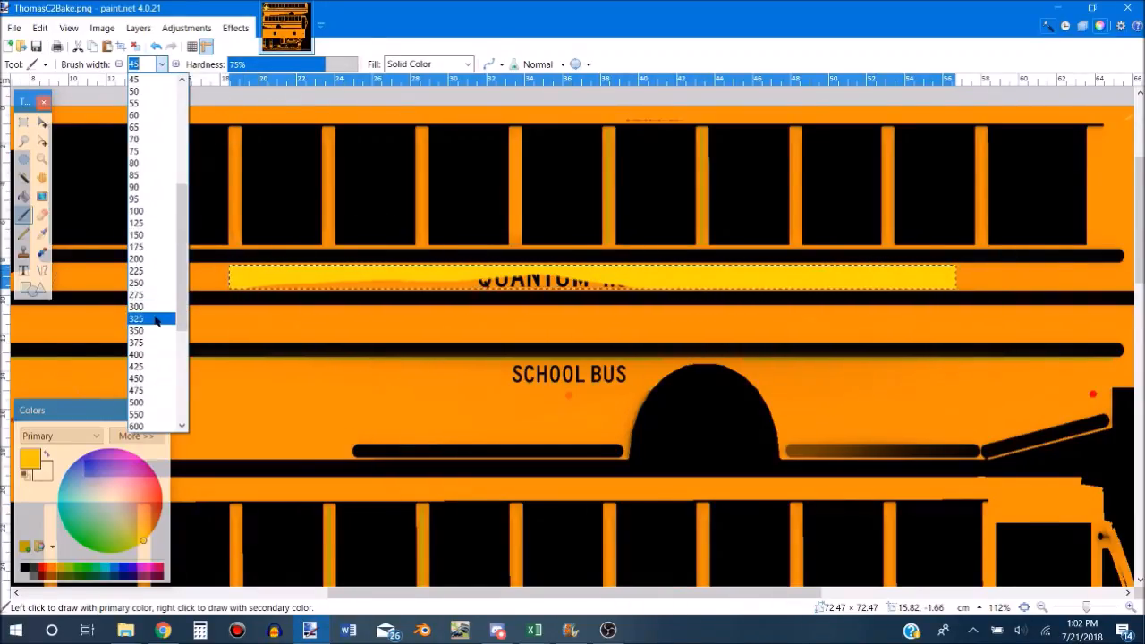
click(154, 319)
drag(242, 286, 1074, 280)
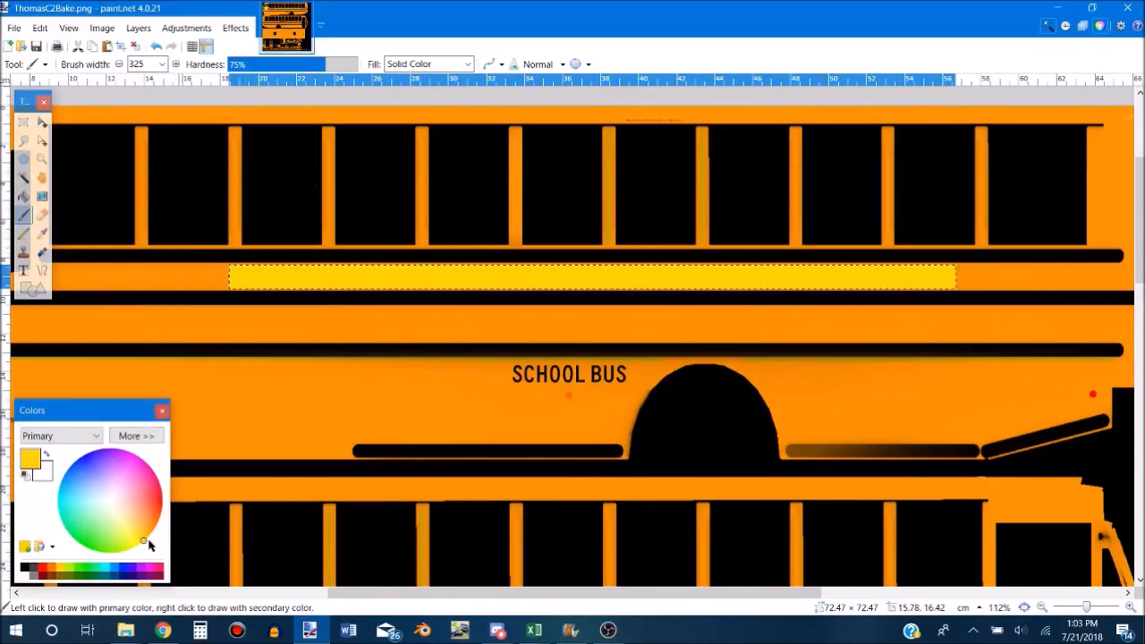
Repaint the selected strip in a light orange chosen on the colour wheel, aiming to match the bus body.
click(149, 531)
mouse_move(235, 291)
mouse_down()
mouse_move(607, 264)
mouse_move(965, 210)
mouse_move(1136, 212)
mouse_up()
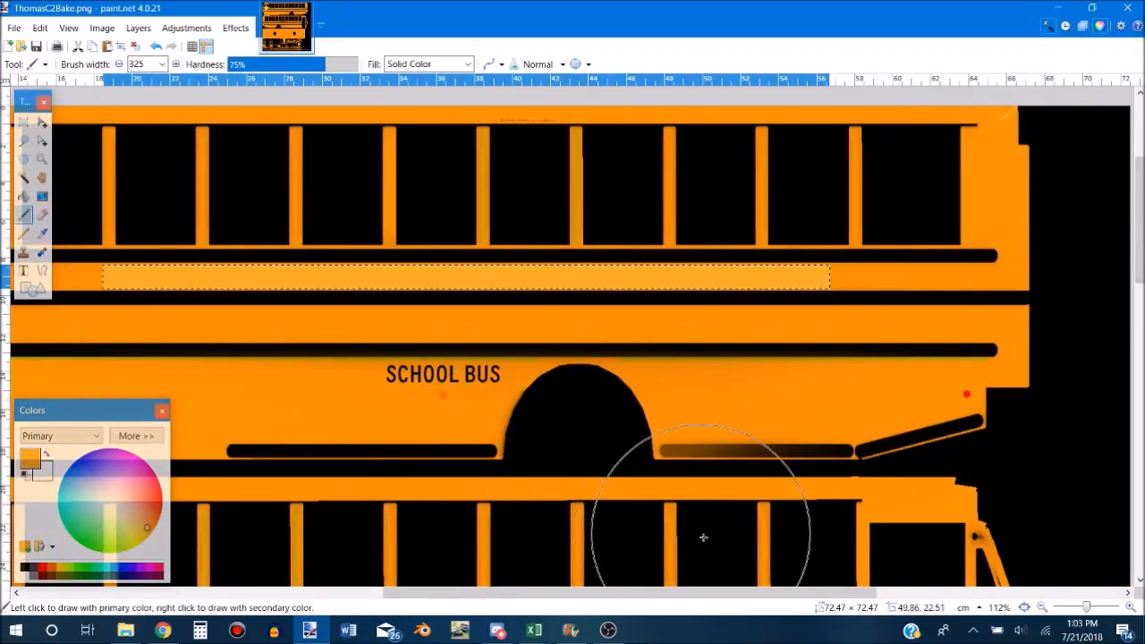
Sample the bus body's orange just beside the selected strip as the primary colour and return to the Paintbrush.
drag(704, 592, 640, 590)
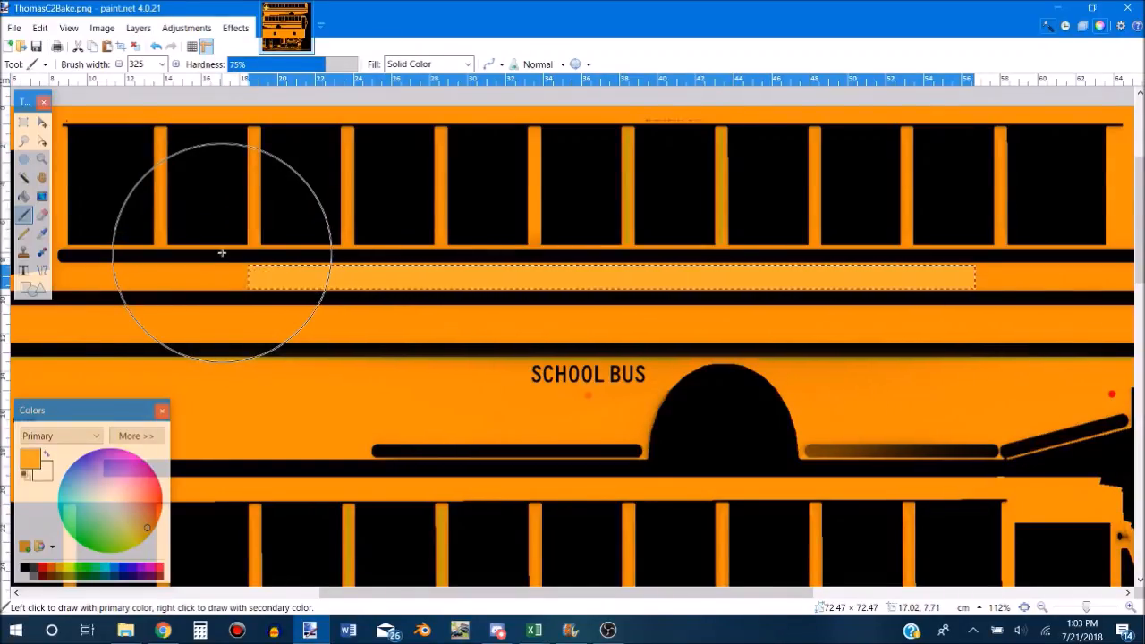
click(44, 234)
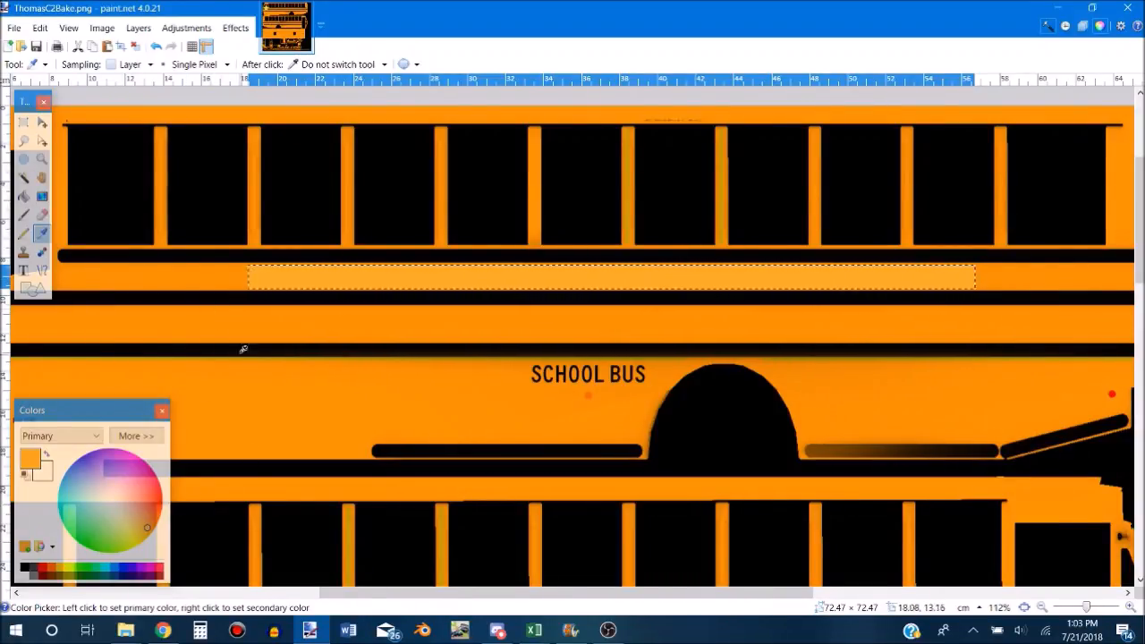
click(207, 276)
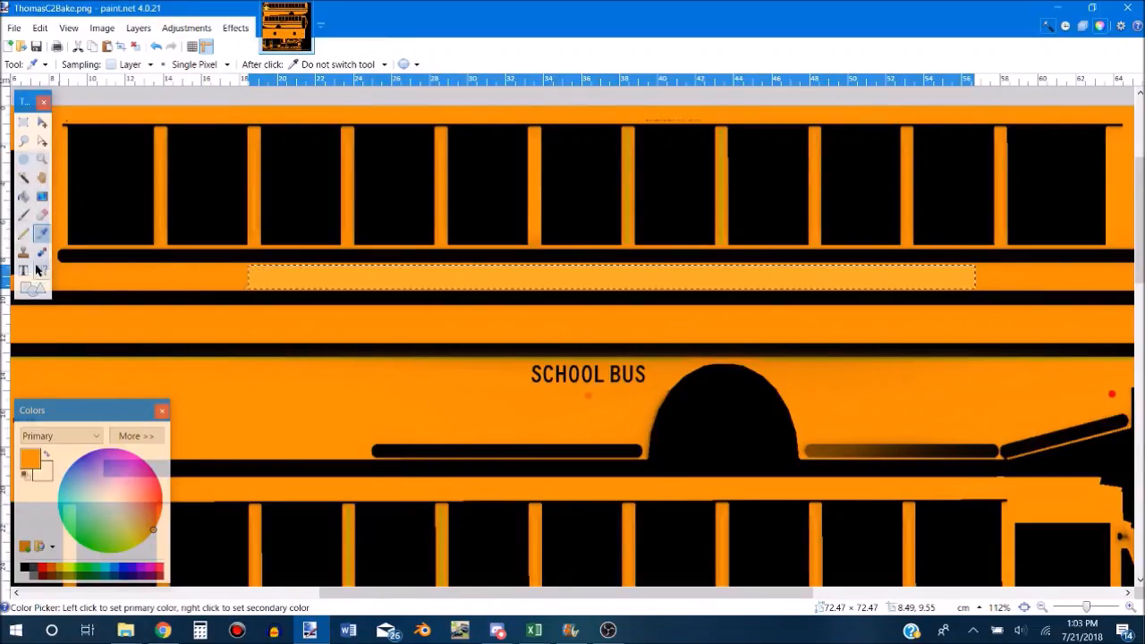
click(23, 215)
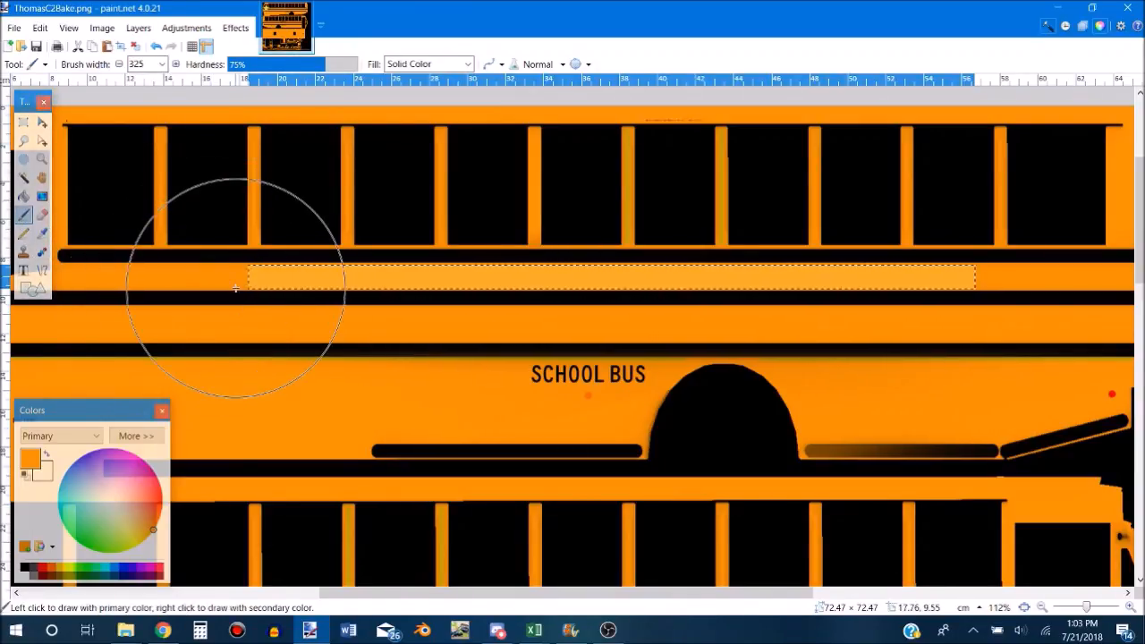
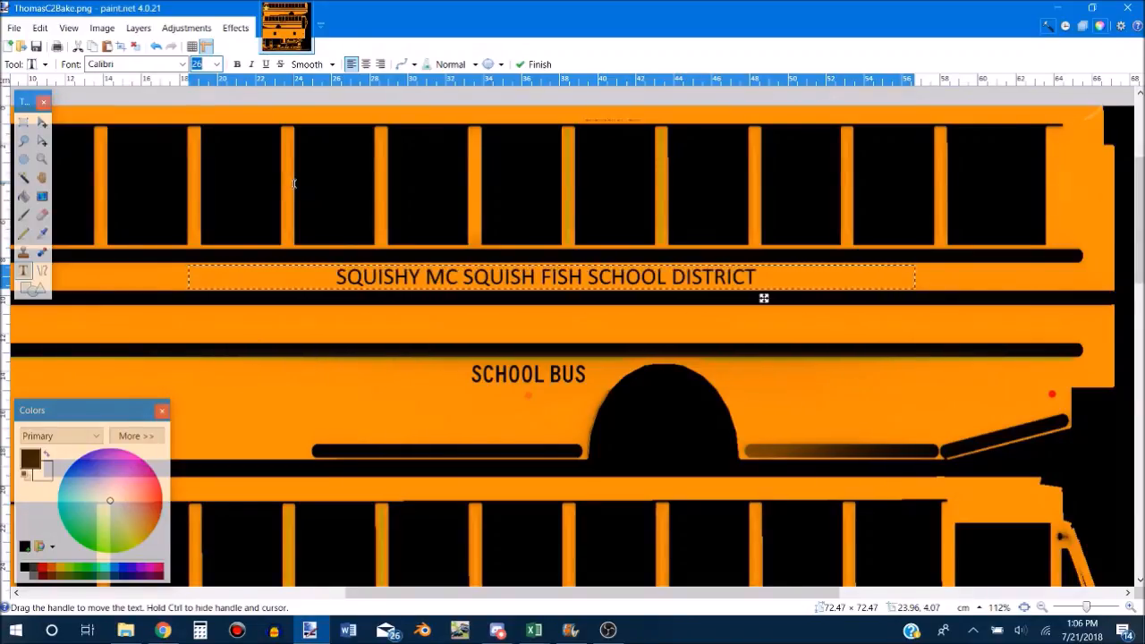
Try font size 27 on the SQUISHY MC SQUISH FISH SCHOOL DISTRICT lettering and shift it slightly to the left.
click(216, 64)
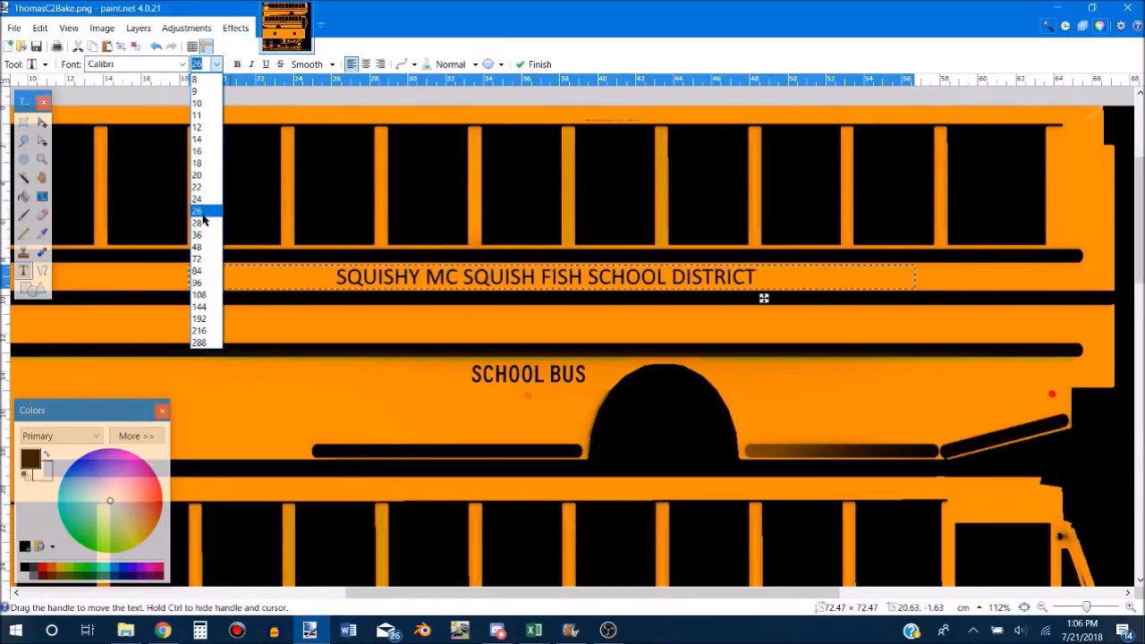
click(208, 64)
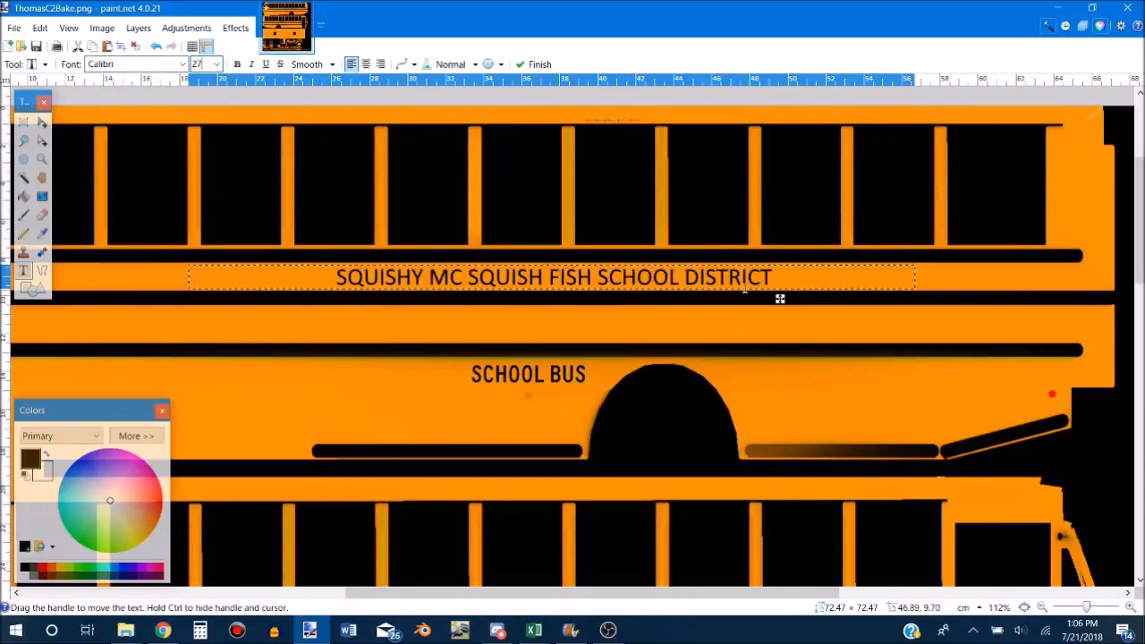
drag(779, 297, 768, 293)
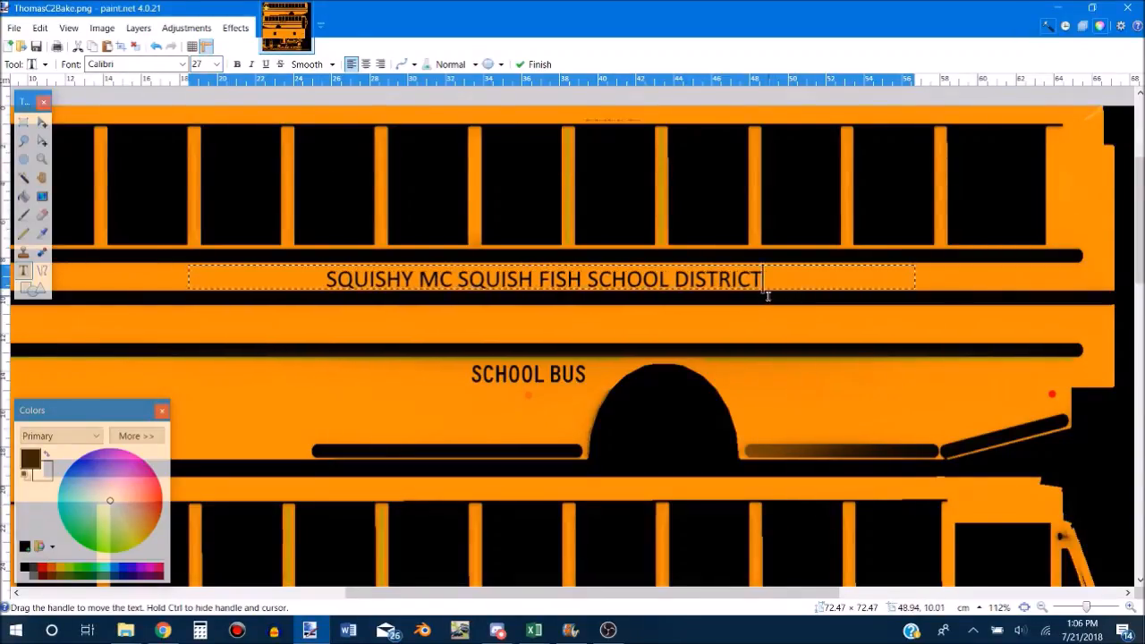
Set the district lettering's font size to 26 and nudge it up and left between the black rub rails.
double_click(202, 65)
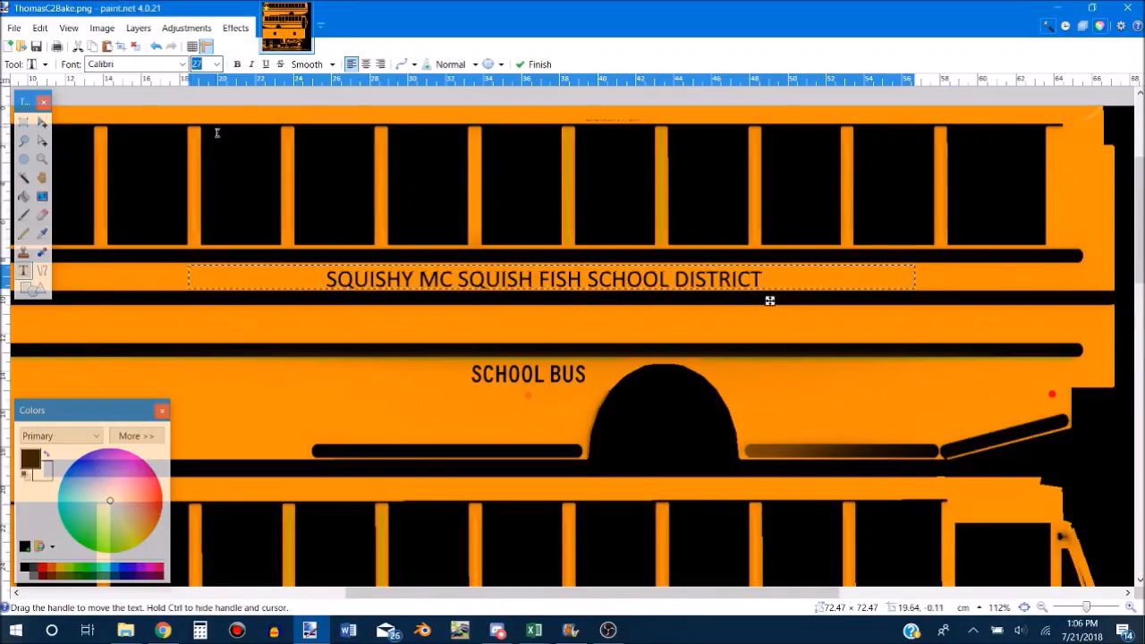
text(26)
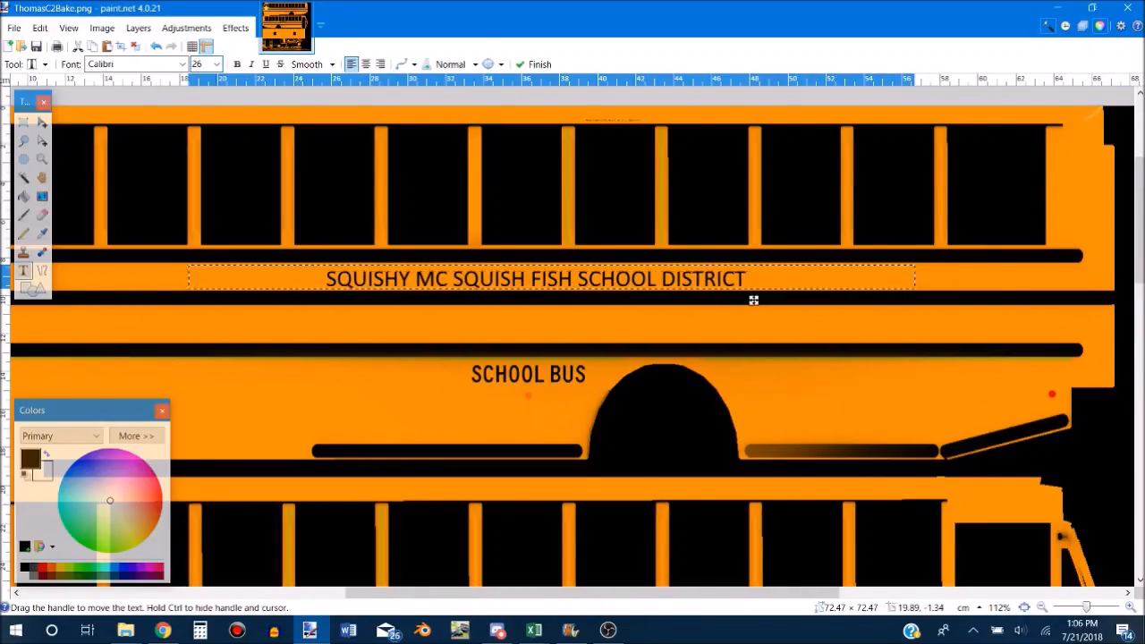
drag(754, 300, 748, 296)
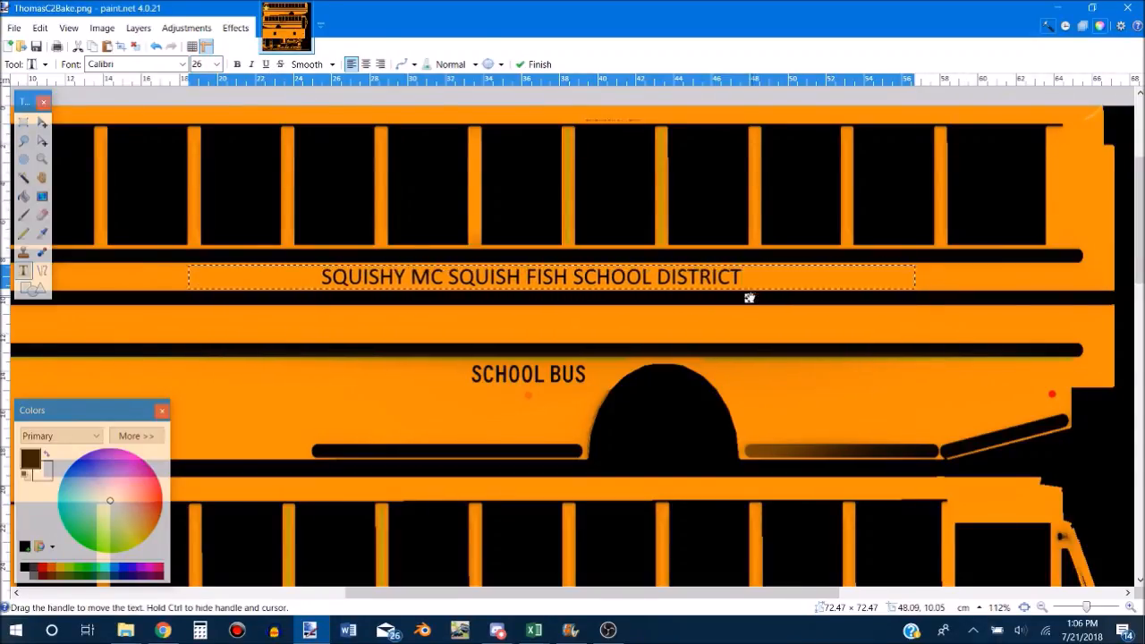
Change the district lettering's font to Comic Sans MS and move the text left within the selected strip.
click(180, 66)
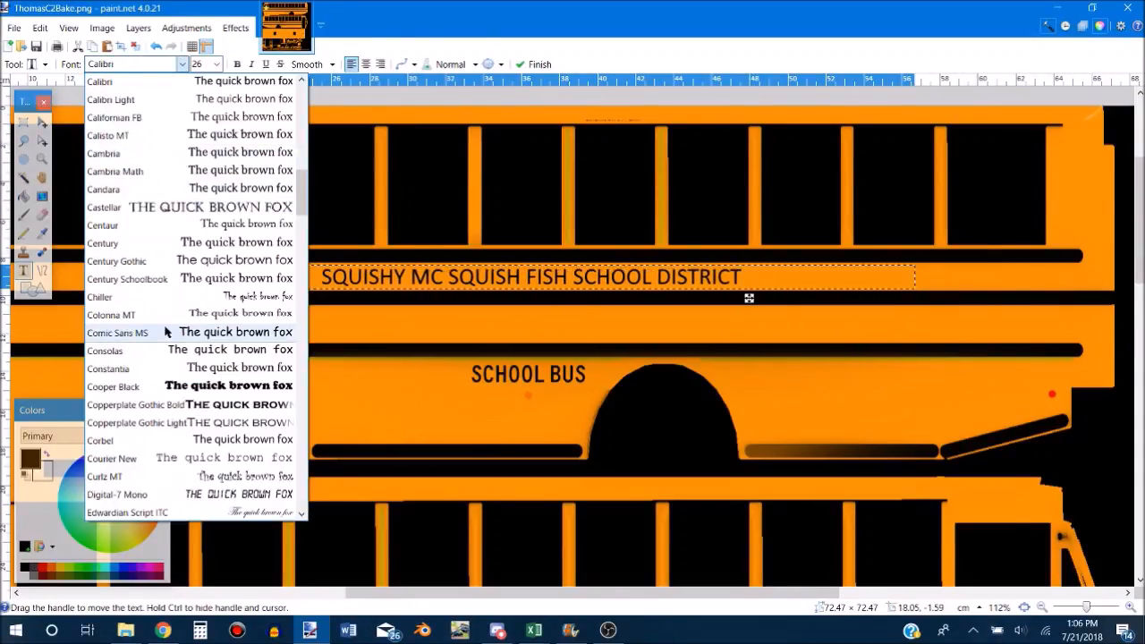
scroll(169, 331, down, 3)
scroll(167, 304, down, 3)
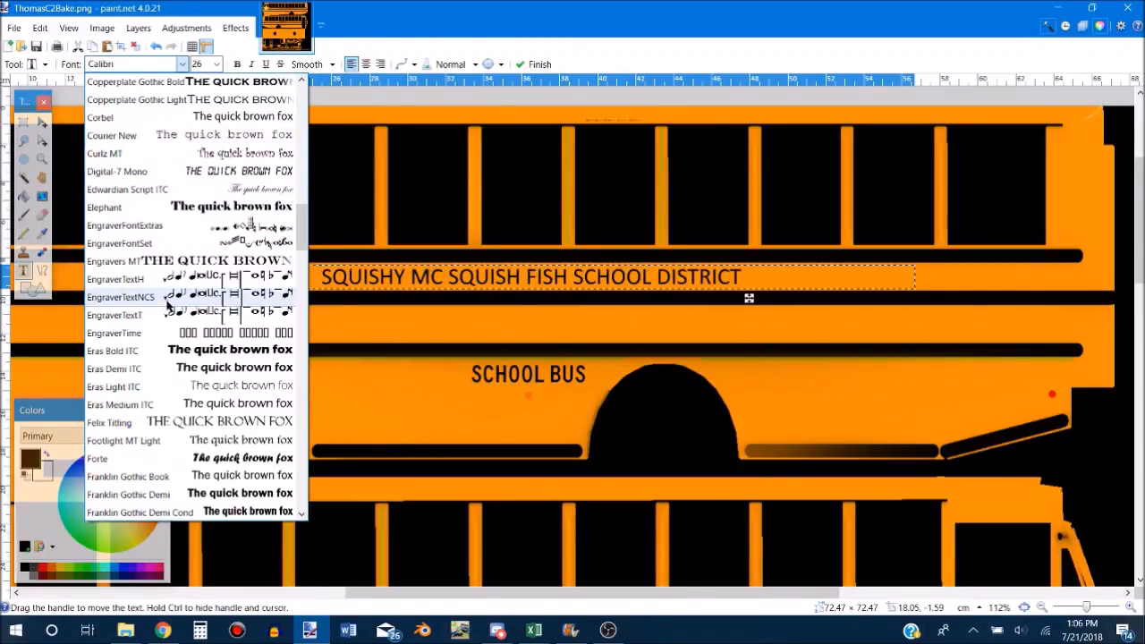
scroll(181, 420, down, 1)
scroll(181, 420, up, 4)
scroll(182, 420, down, 8)
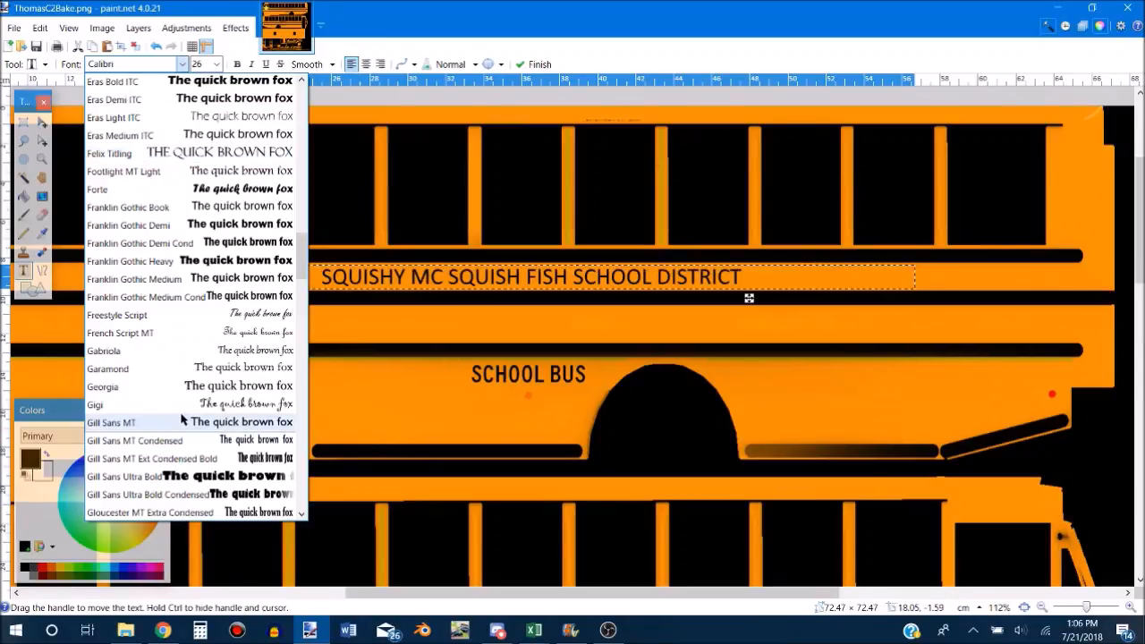
scroll(181, 420, down, 2)
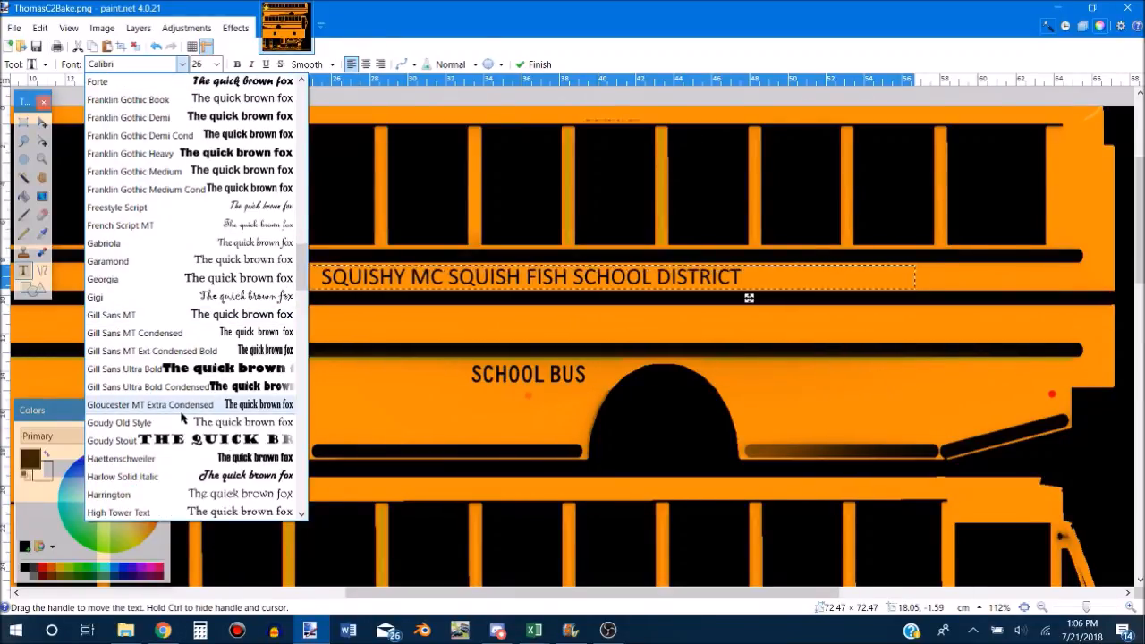
scroll(179, 161, up, 15)
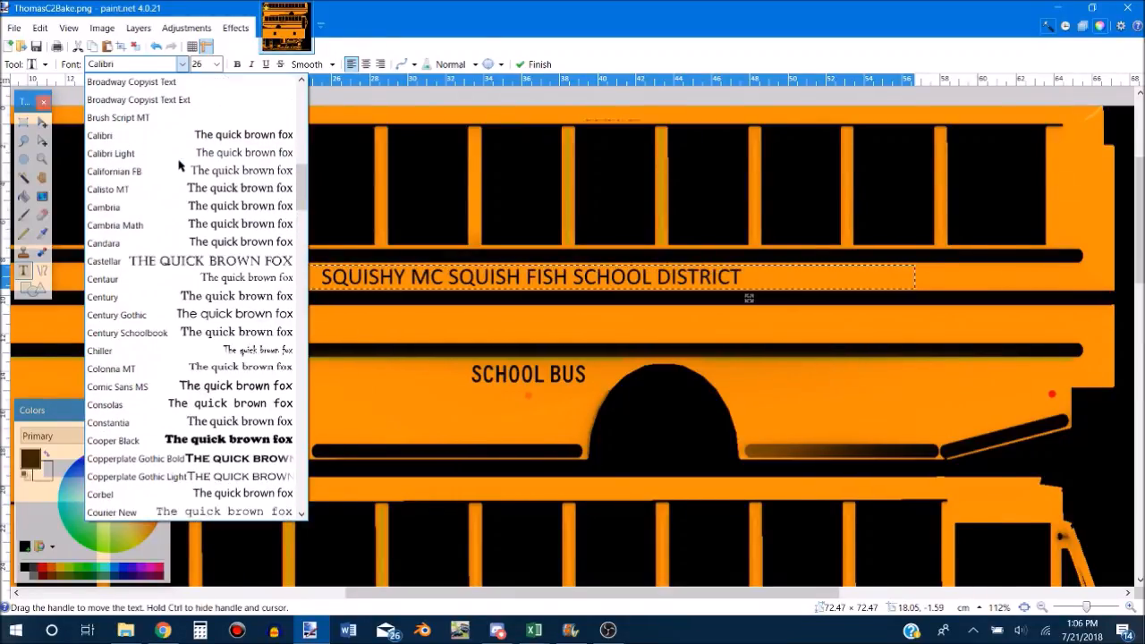
scroll(143, 439, down, 1)
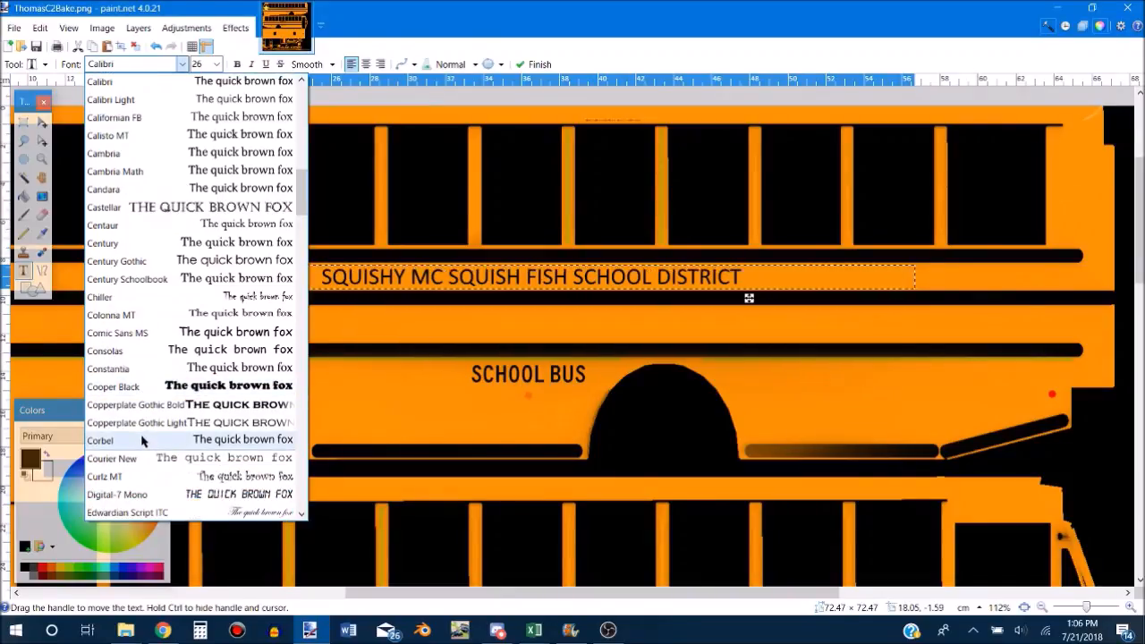
click(143, 333)
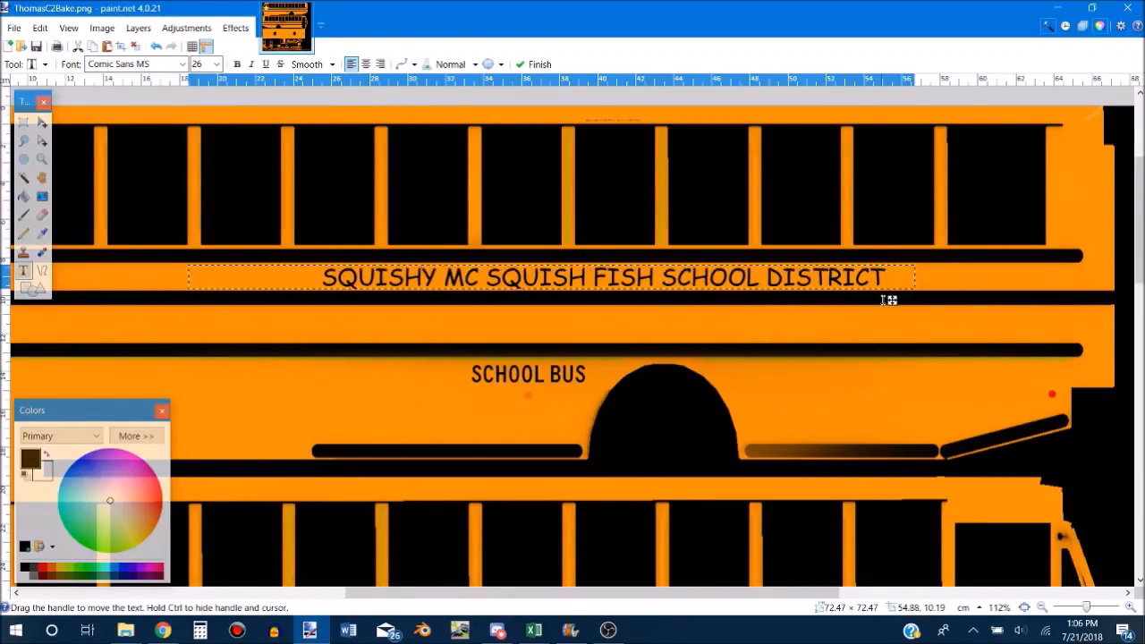
drag(891, 301, 870, 302)
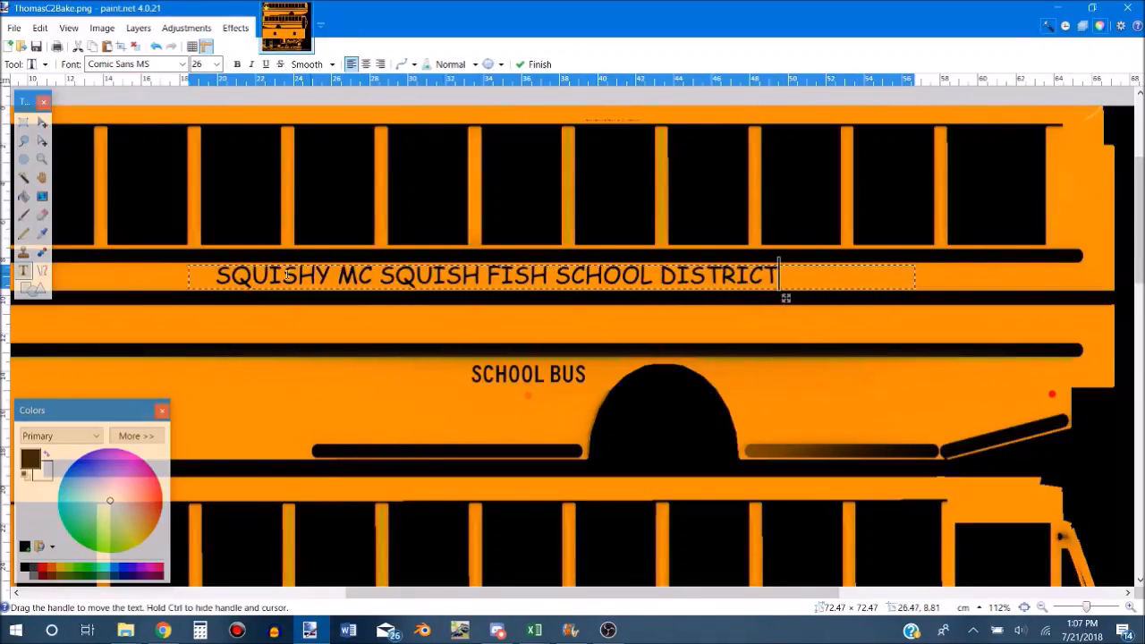
Extend the selection's upper and lower edges around the district lettering to meet both black rub rails, making it 38.22 by 1.49 cm.
scroll(701, 275, up, 6)
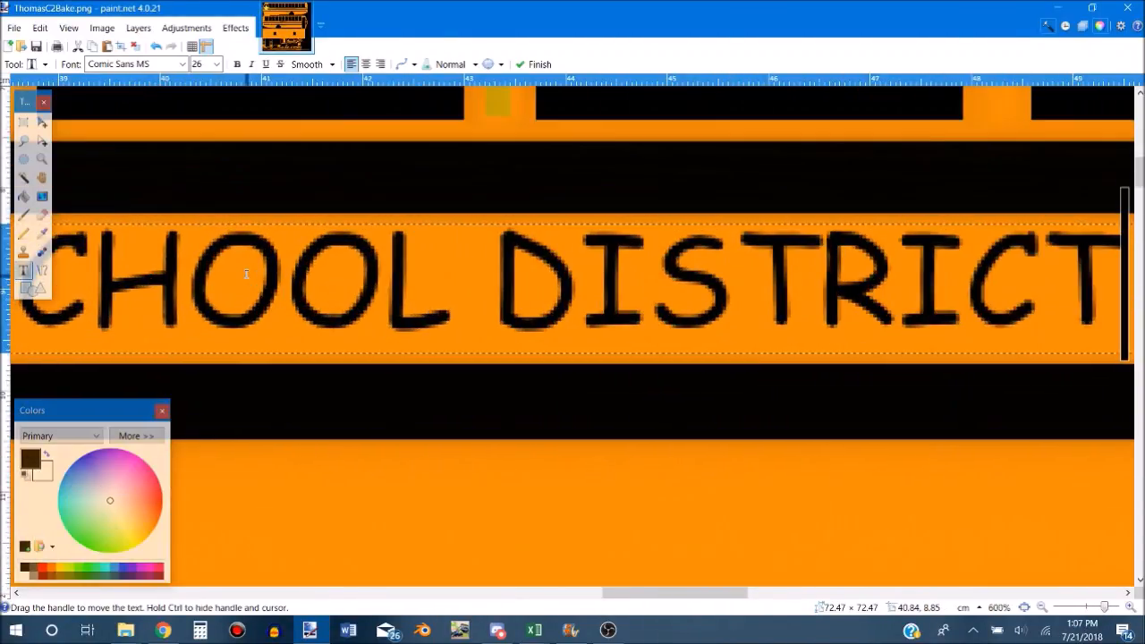
drag(642, 595, 480, 569)
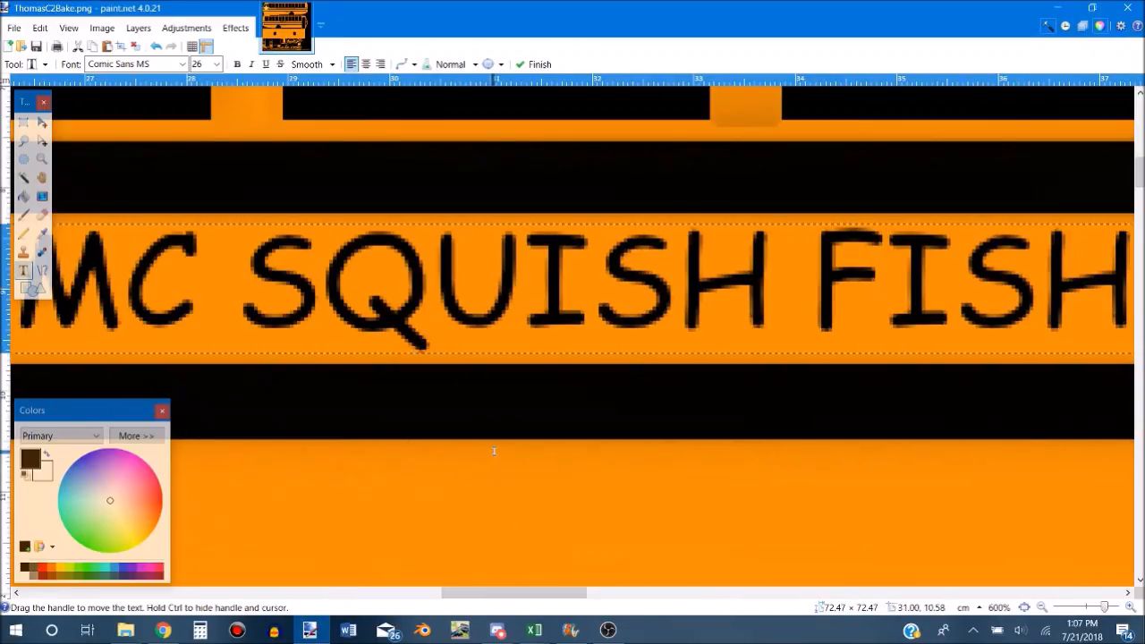
key(ctrl)
scroll(494, 451, down, 1)
scroll(494, 451, up, 2)
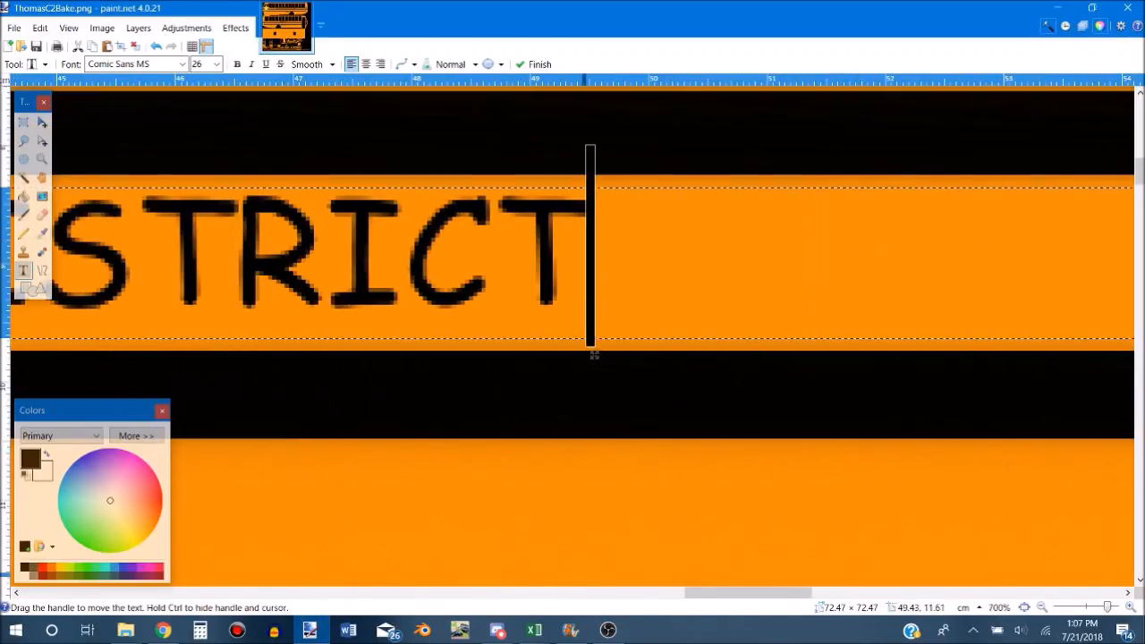
drag(688, 598, 332, 513)
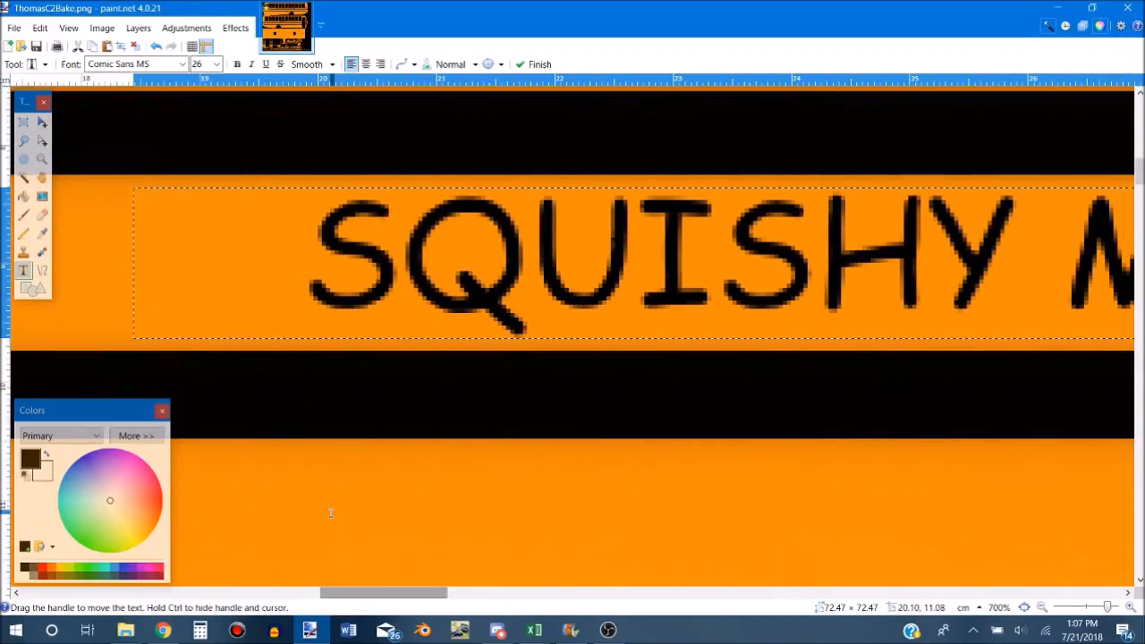
click(40, 142)
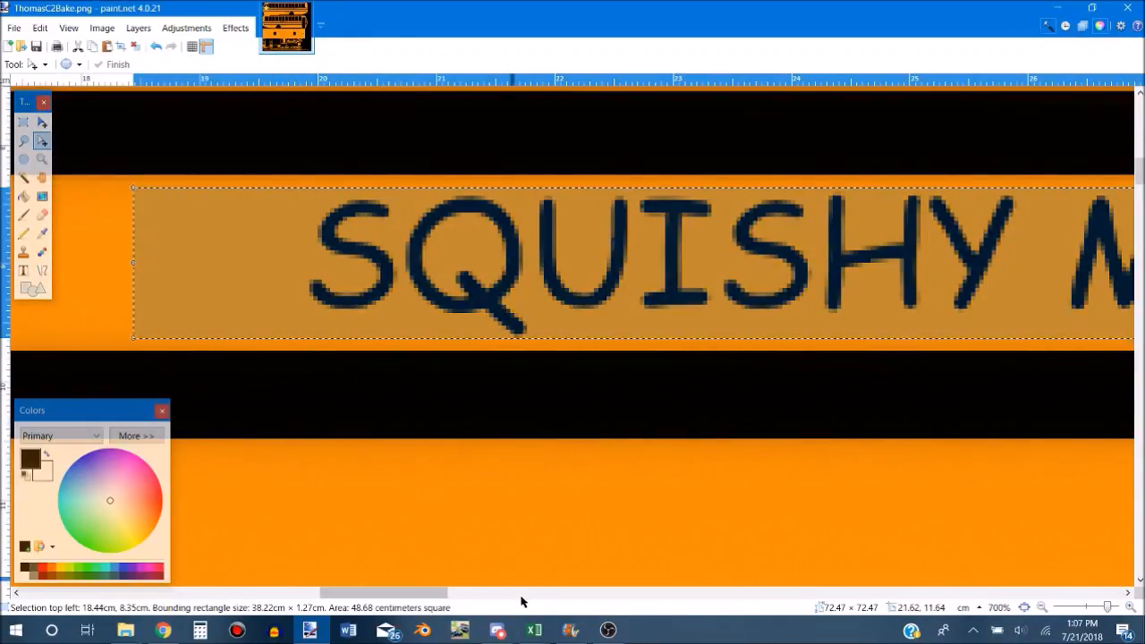
drag(439, 594, 658, 628)
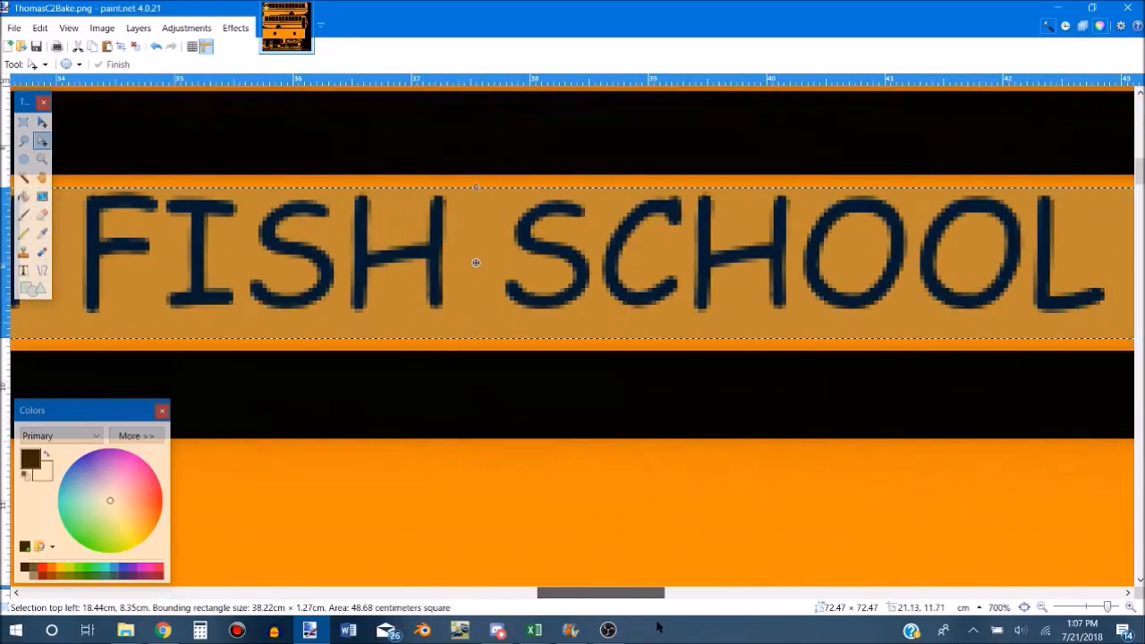
drag(476, 187, 475, 176)
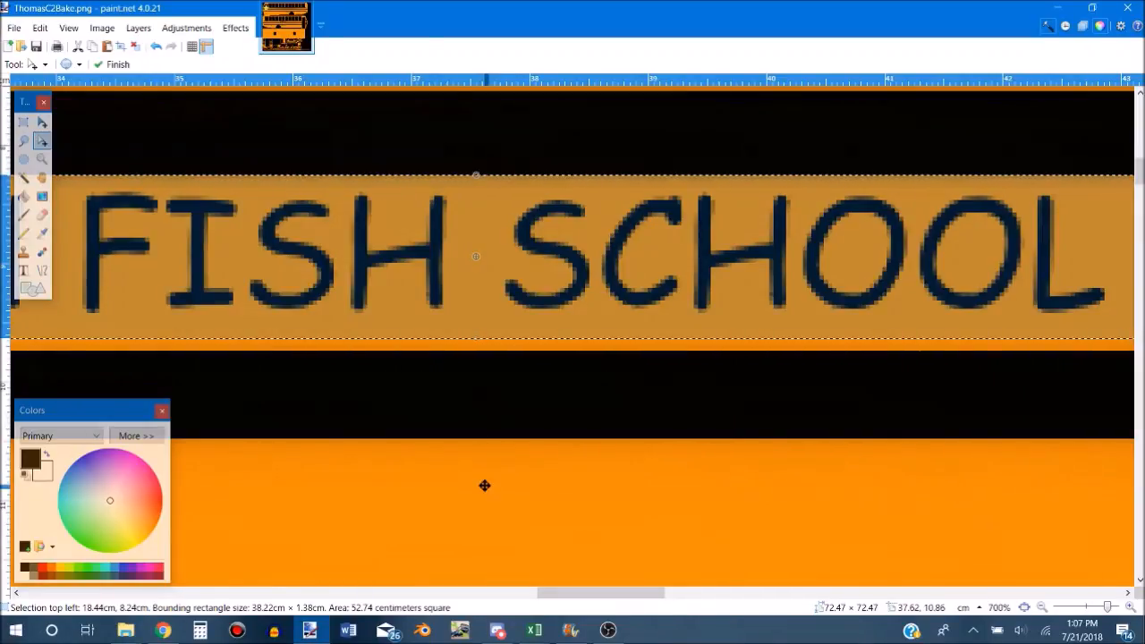
drag(558, 593, 520, 594)
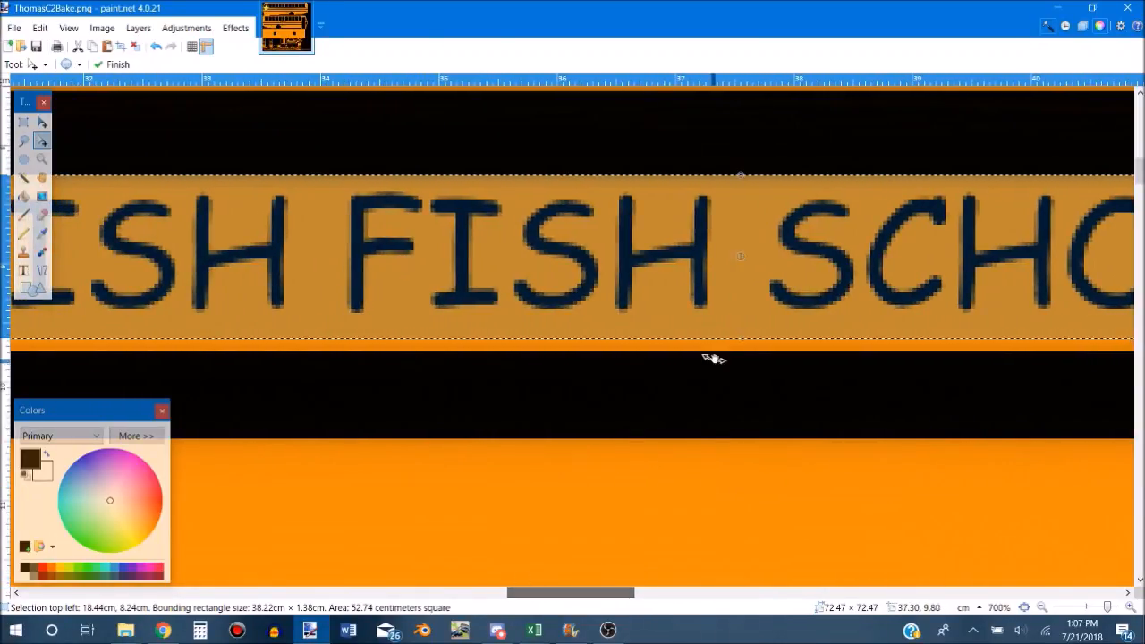
drag(741, 341, 741, 353)
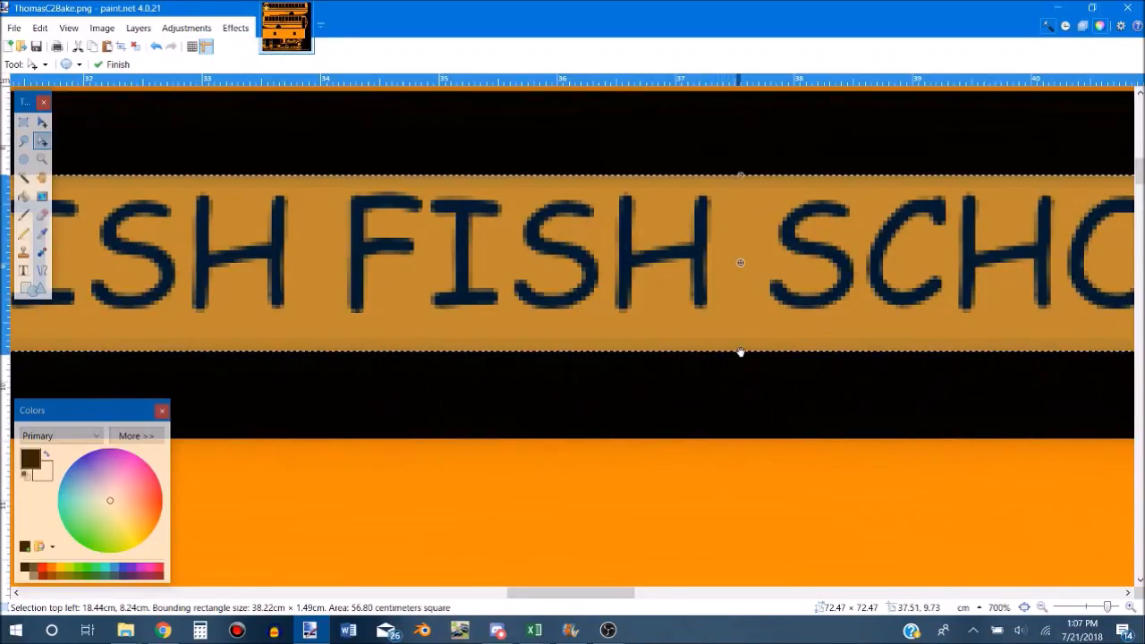
Select just the SQUISHY MC SQUISH FISH SCHOOL DISTRICT lettering with a rectangle of about 29.69 by 1.17 cm.
scroll(740, 352, down, 3)
scroll(740, 352, down, 1)
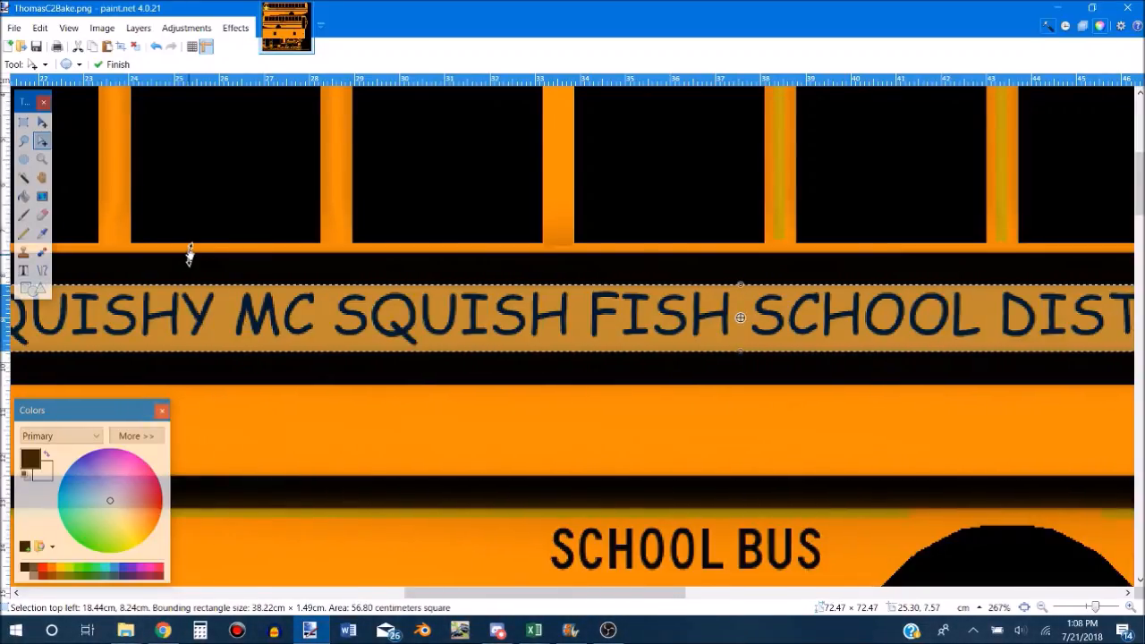
drag(586, 595, 519, 578)
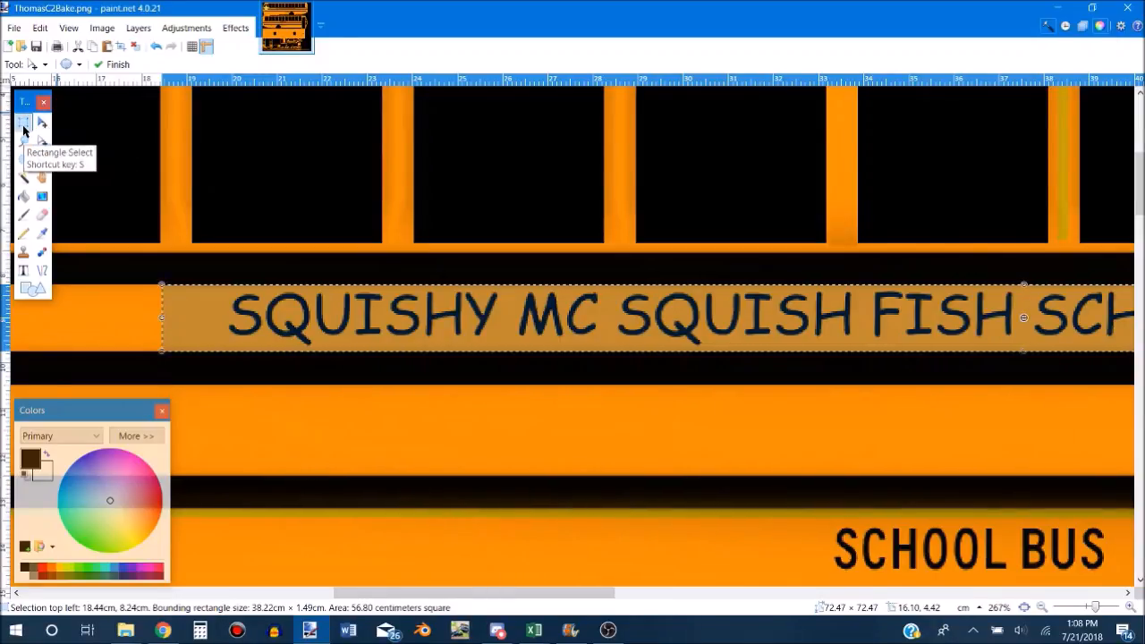
click(24, 122)
scroll(219, 322, up, 5)
drag(241, 274, 680, 411)
ctrl+scroll(680, 411, down, 5)
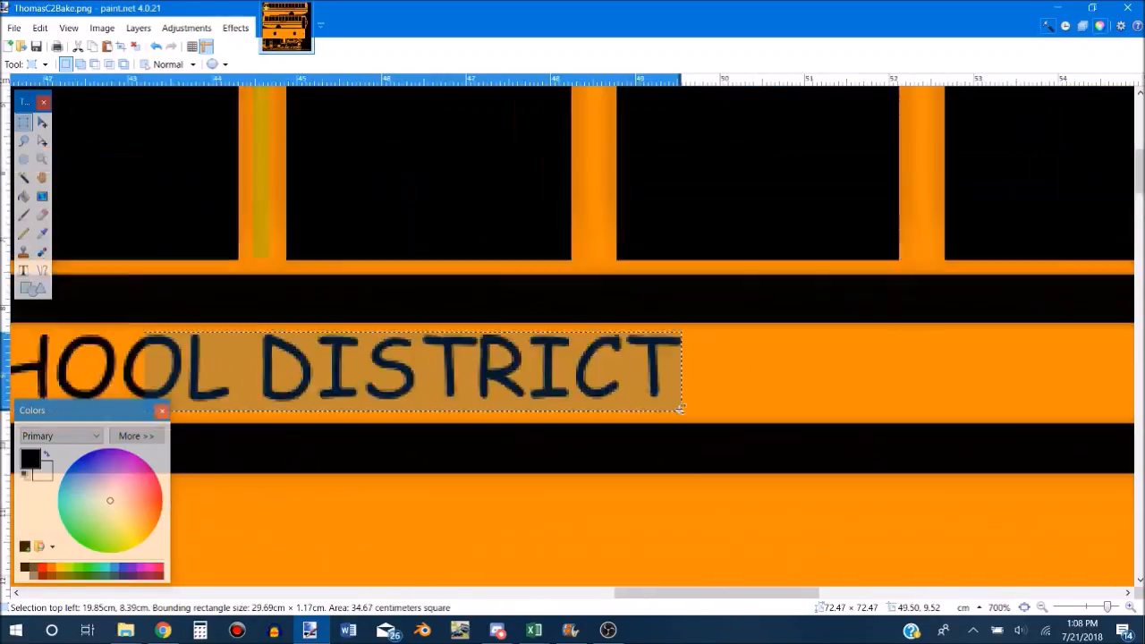
Extend the selection's lower edge to take in the tails of the Qs, making it 29.69 by 1.24 cm.
drag(678, 598, 422, 536)
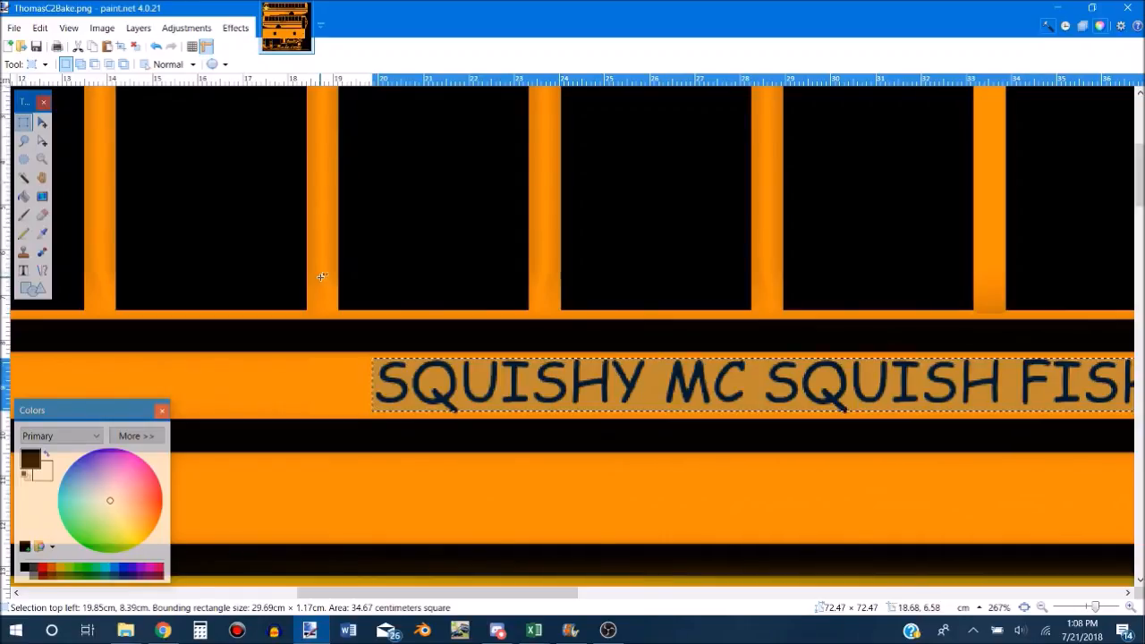
click(41, 140)
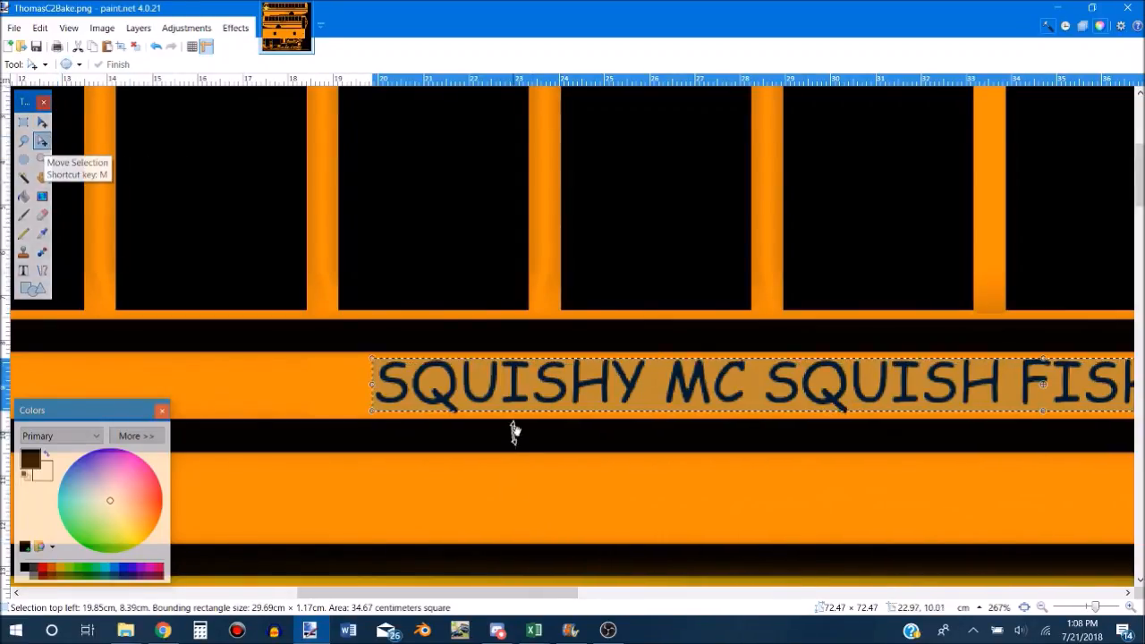
scroll(515, 425, up, 7)
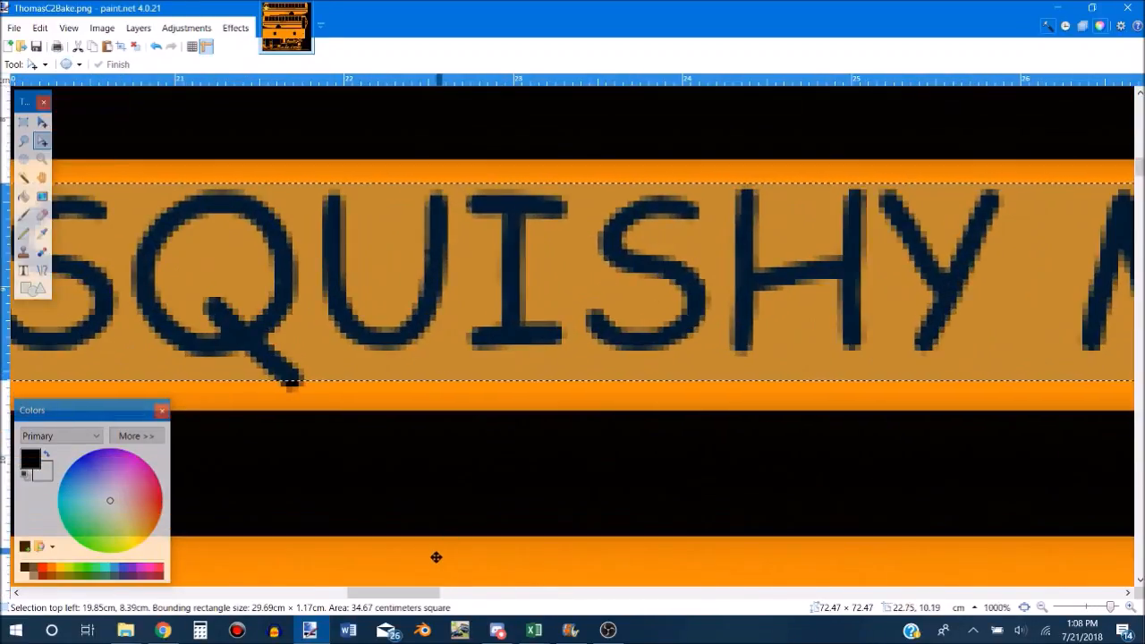
drag(415, 592, 549, 596)
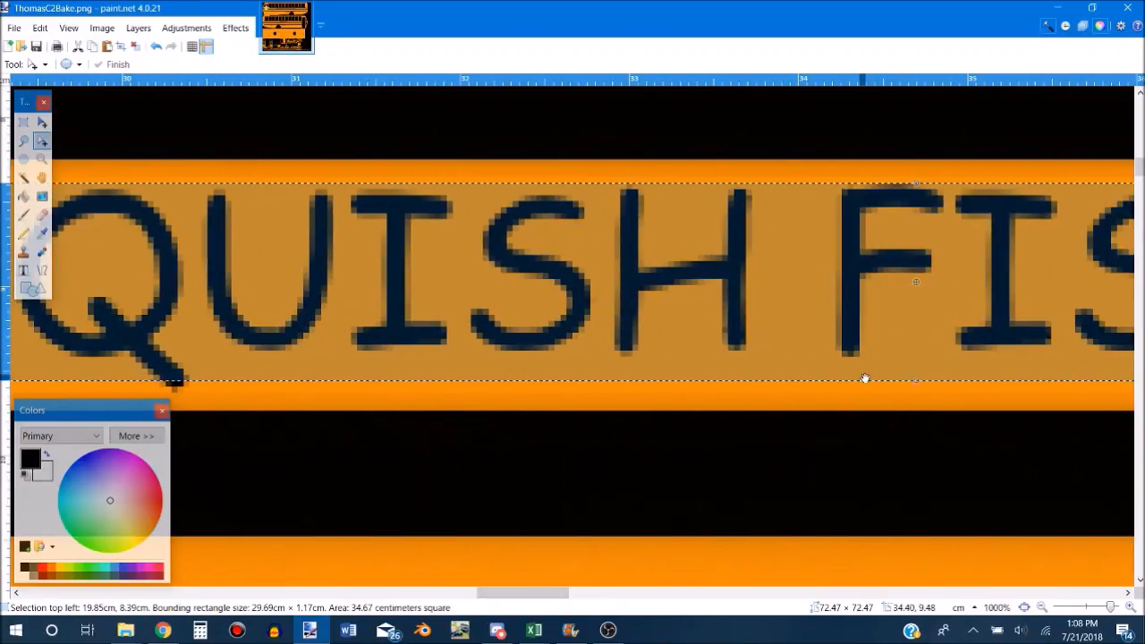
drag(915, 385, 917, 395)
scroll(916, 394, down, 8)
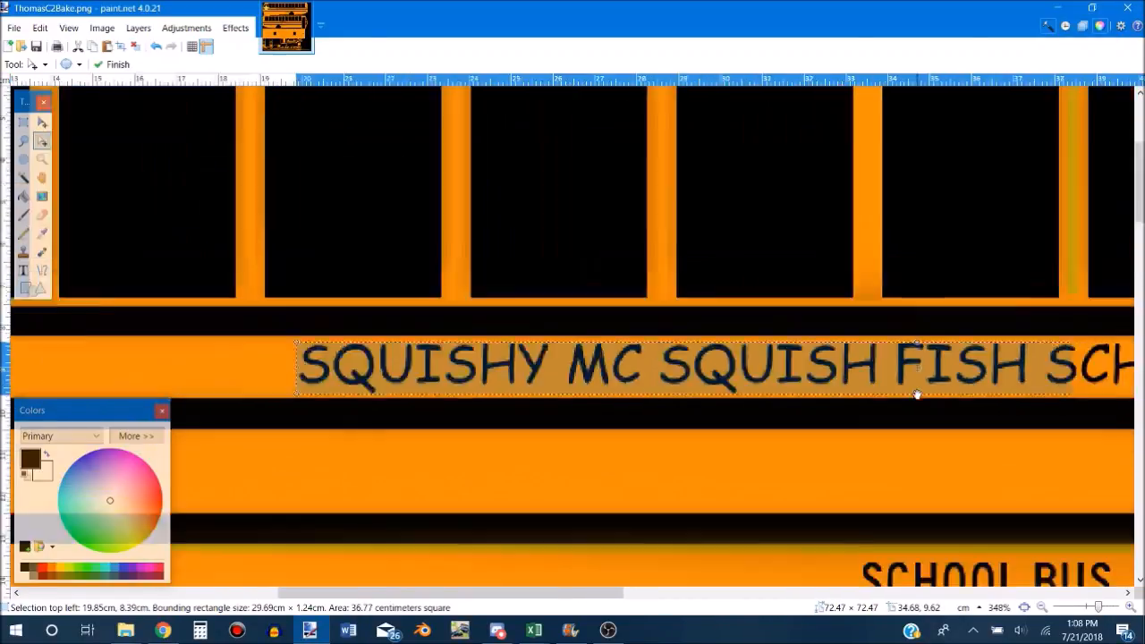
Shift the selected lettering pixels slightly down between the black rub rails, placing the selection's upper edge at 8.42 cm.
drag(593, 595, 726, 595)
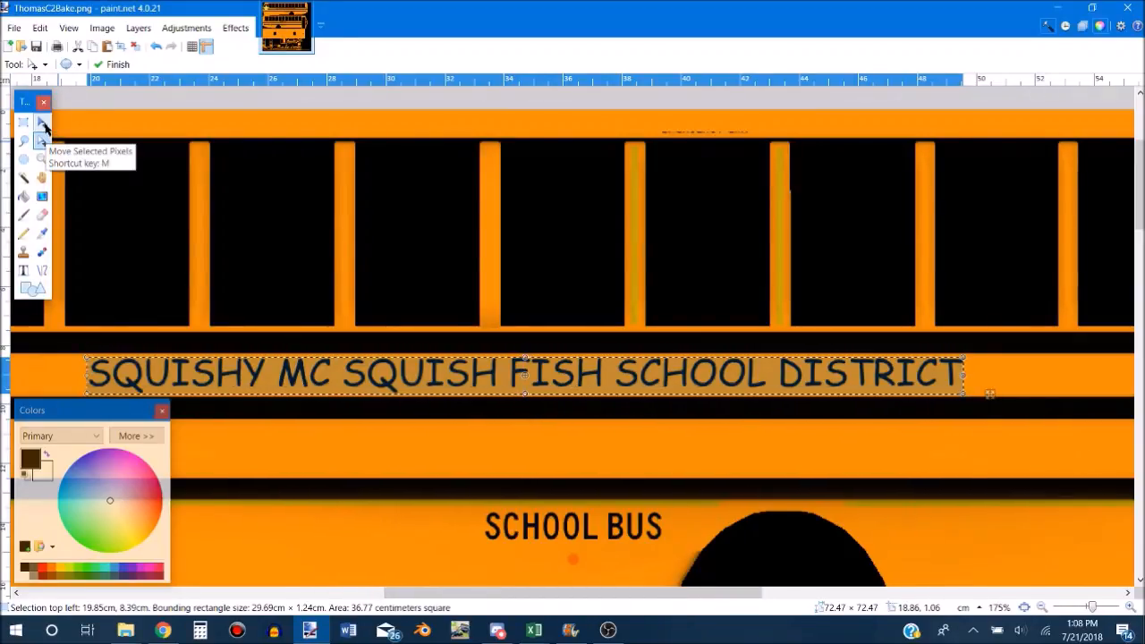
click(42, 125)
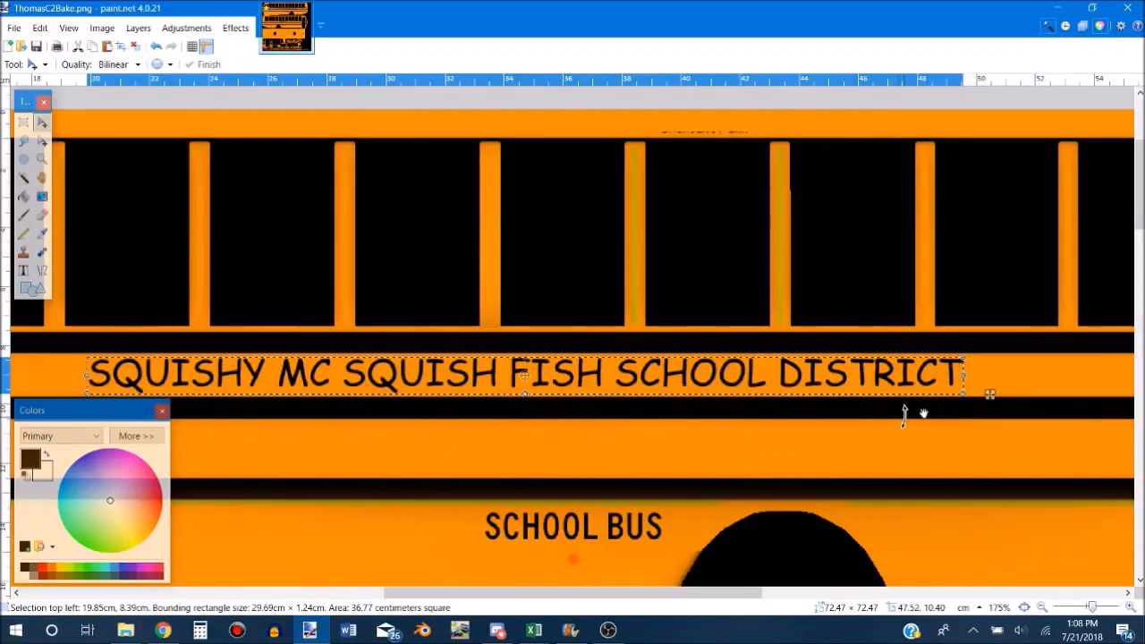
key(ctrl+d)
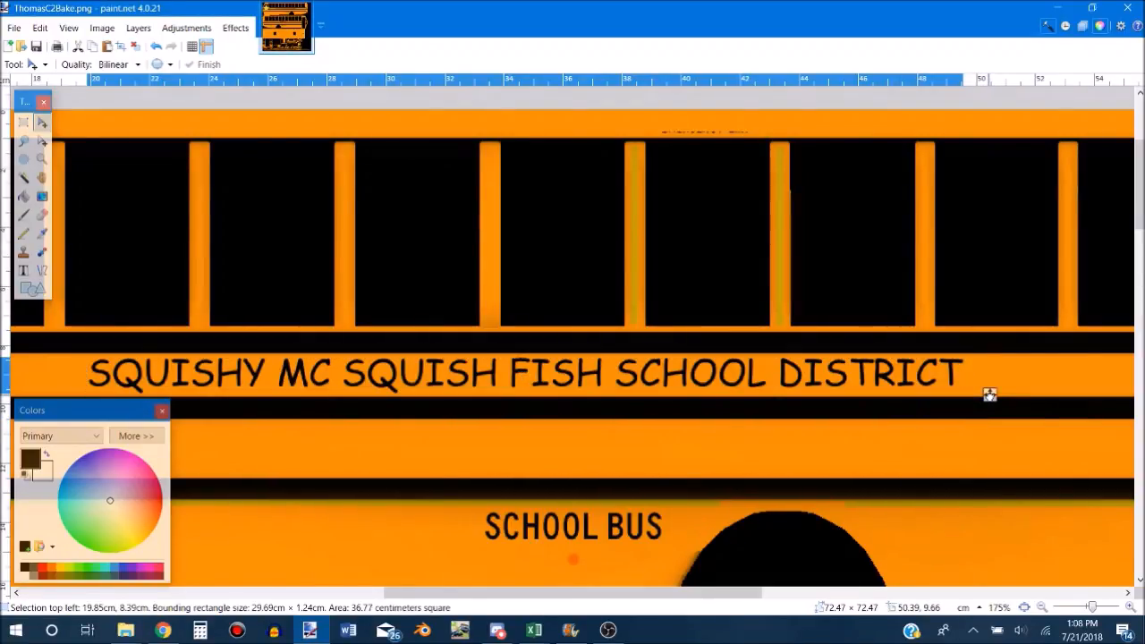
drag(989, 394, 989, 396)
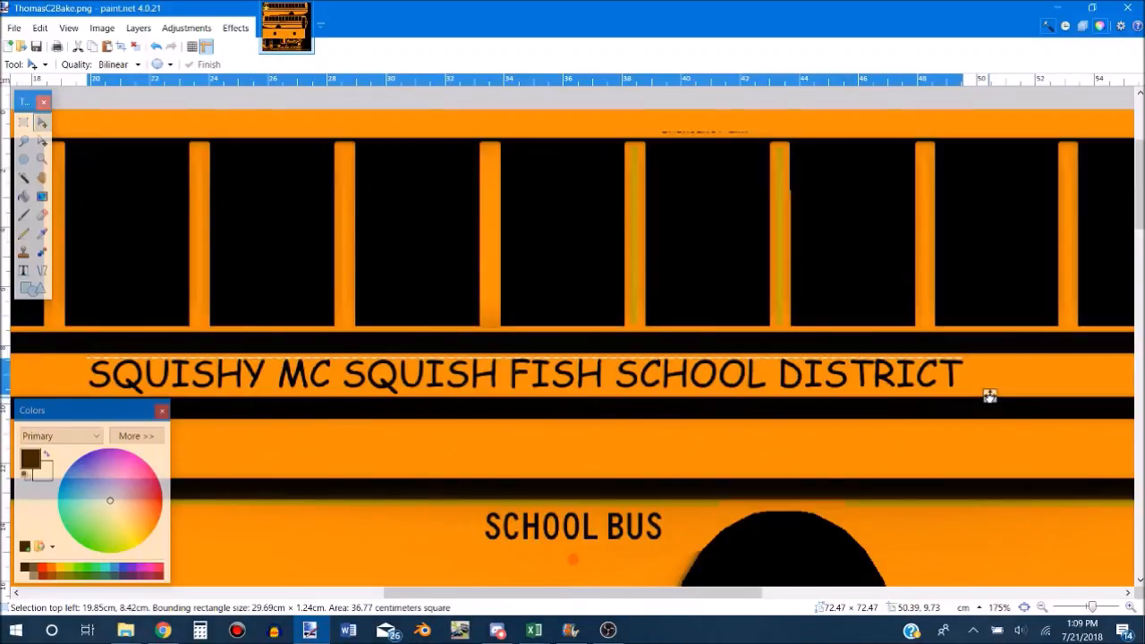
drag(989, 396, 989, 396)
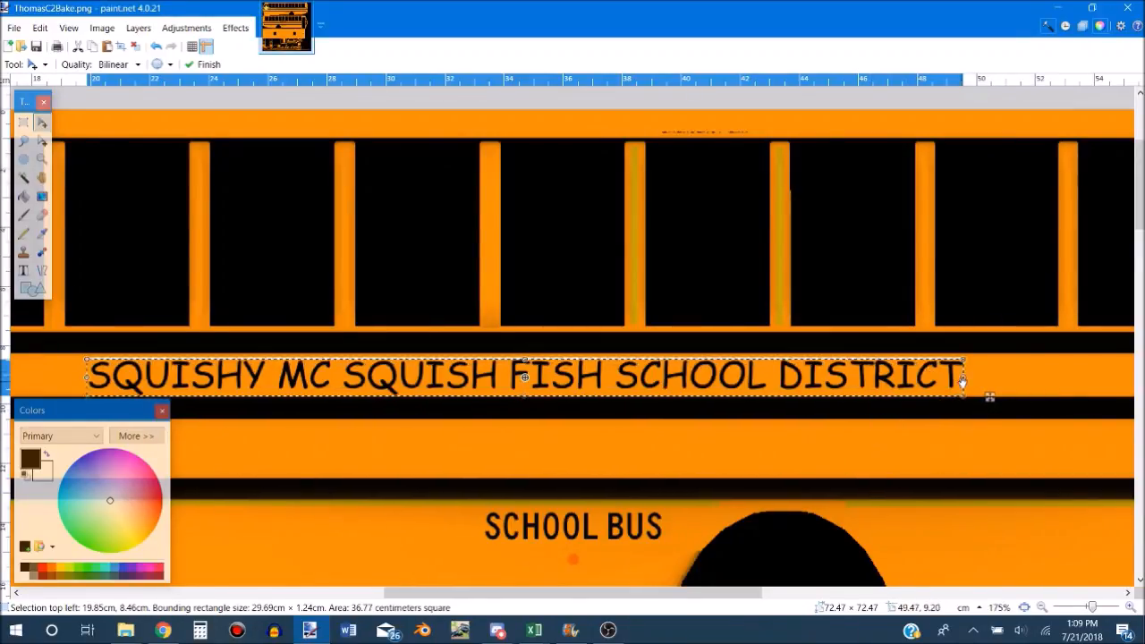
scroll(961, 382, up, 6)
scroll(971, 408, down, 1)
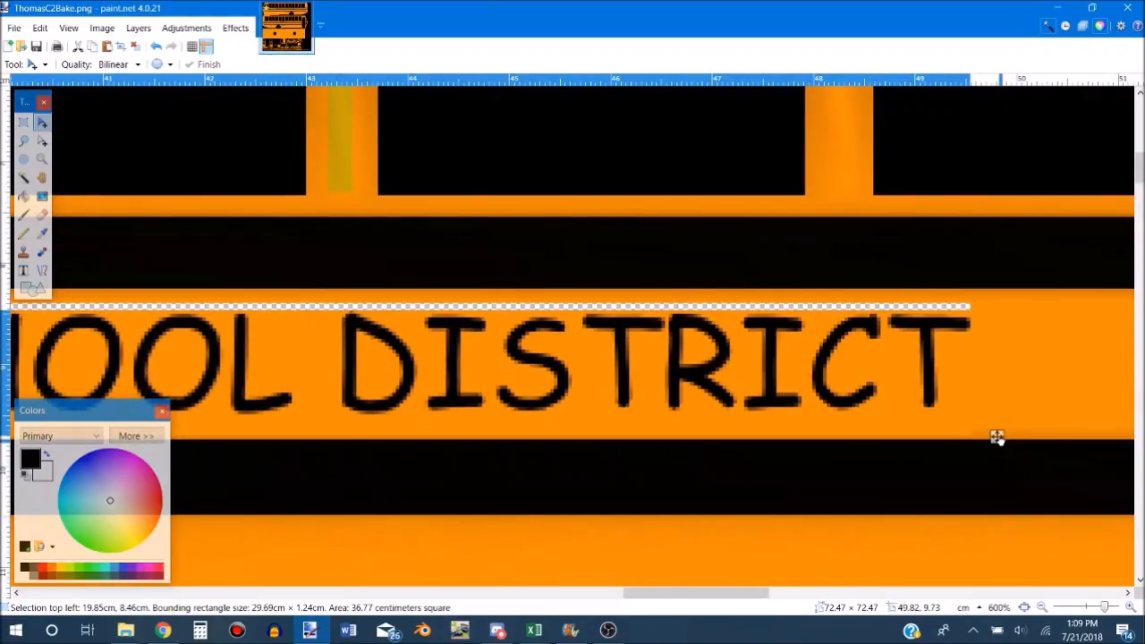
drag(724, 596, 639, 597)
scroll(712, 461, down, 3)
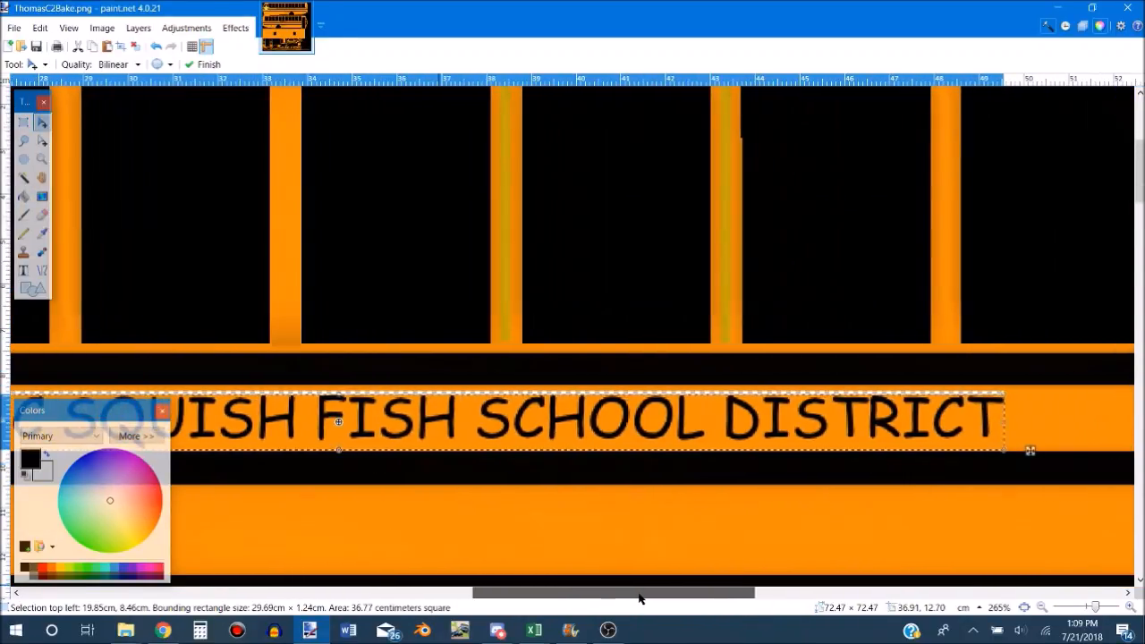
drag(1034, 452, 1034, 448)
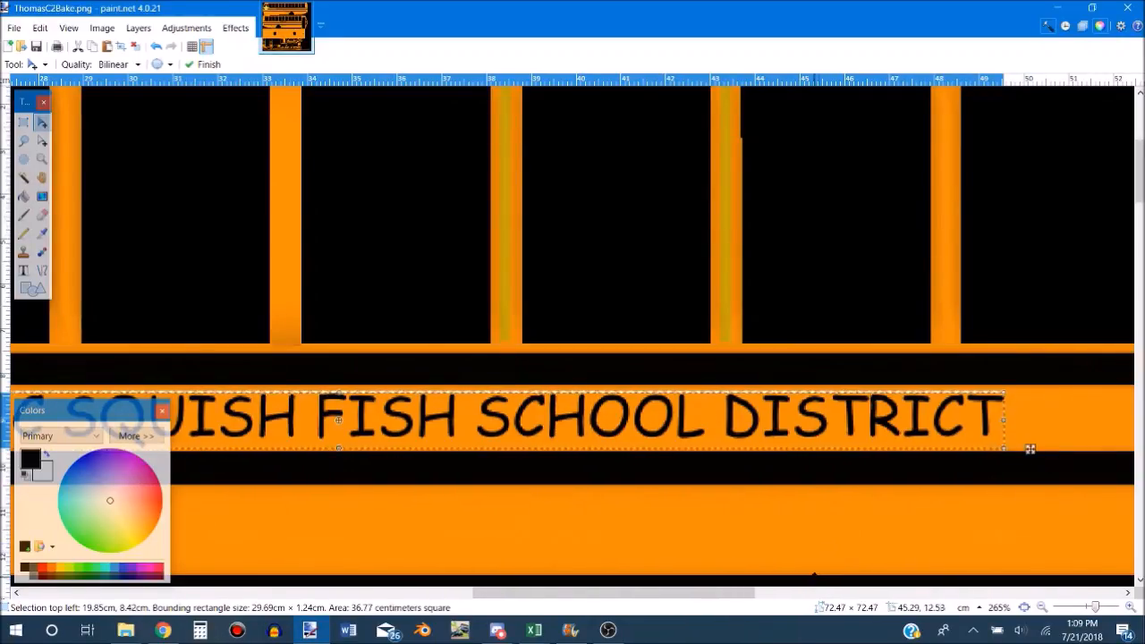
Deselect the lettering and select the thin transparent gap above it with a strip of about 29.72 by 0.07 cm.
drag(742, 592, 587, 567)
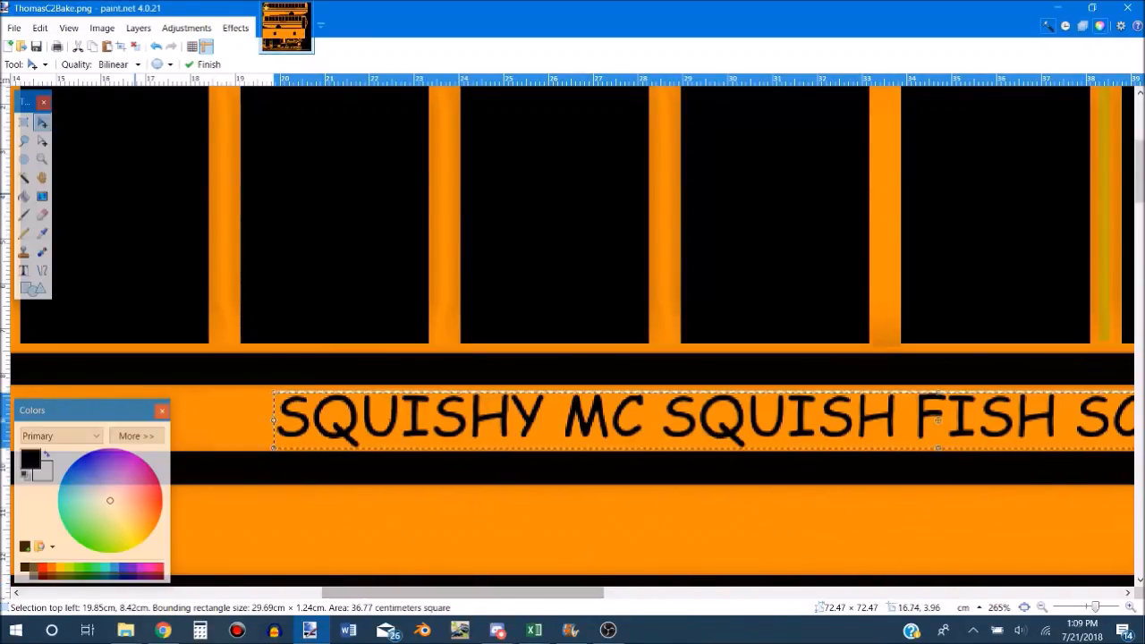
click(24, 122)
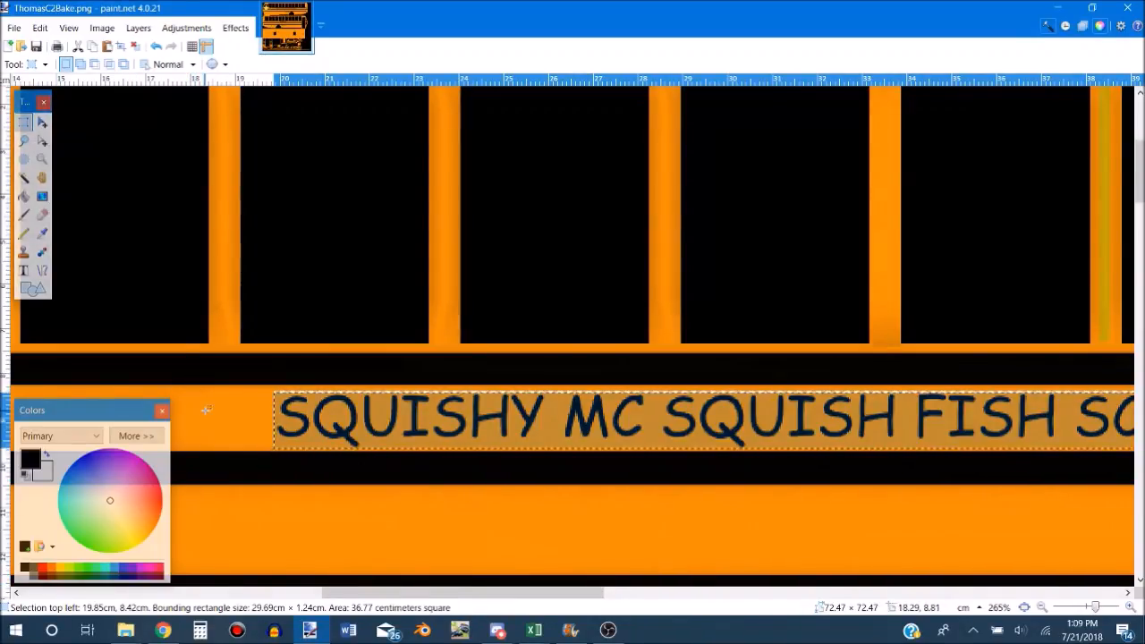
click(261, 409)
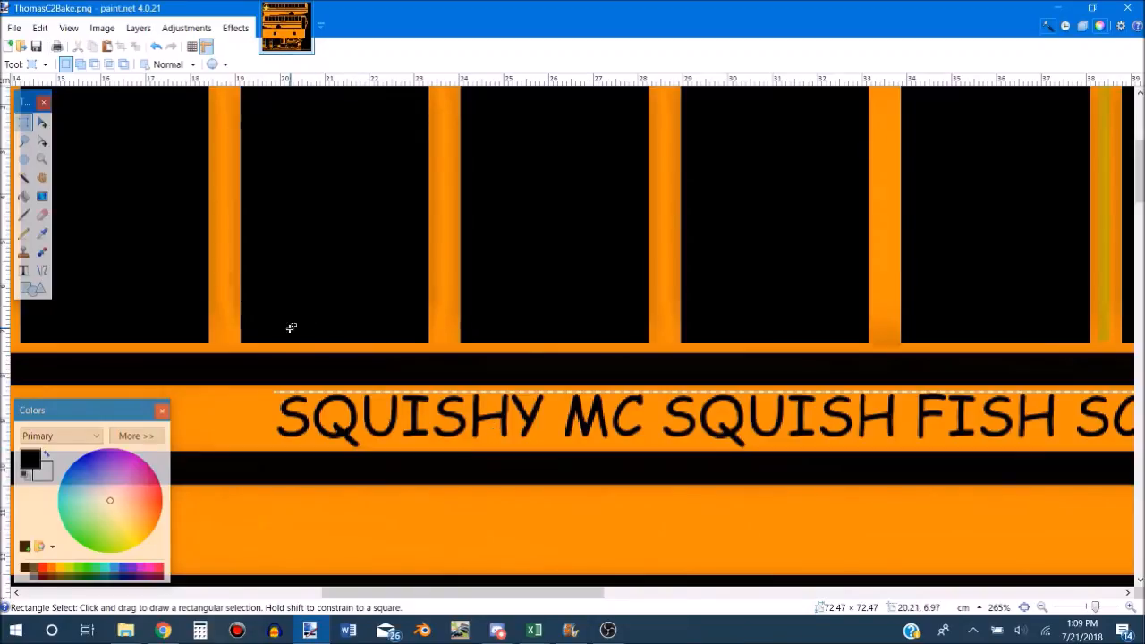
scroll(257, 401, up, 7)
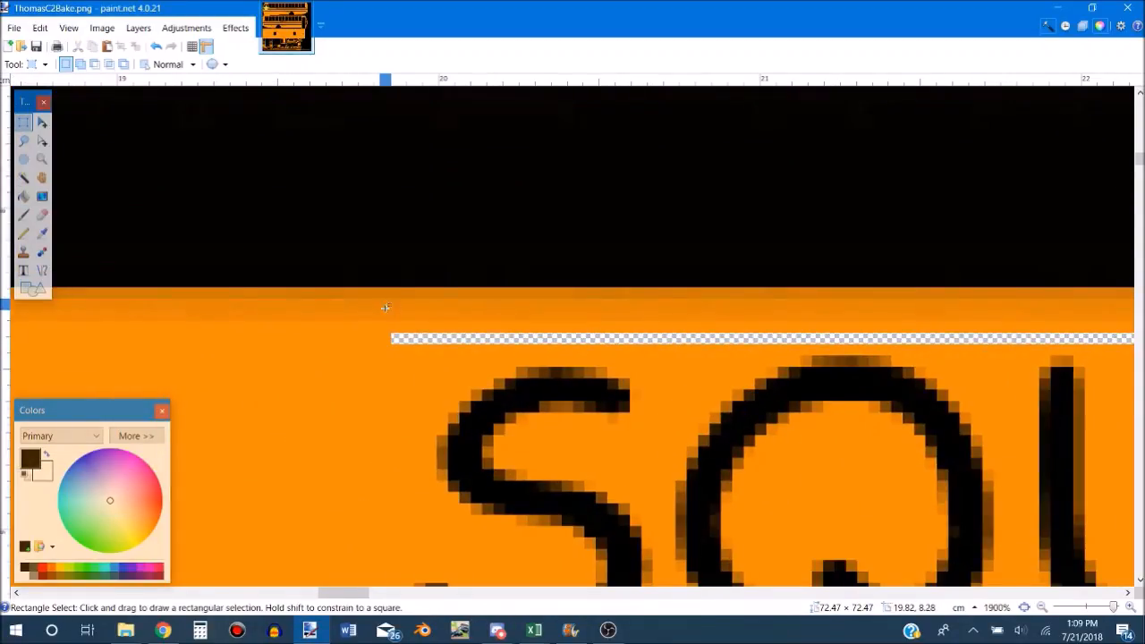
drag(380, 322, 690, 339)
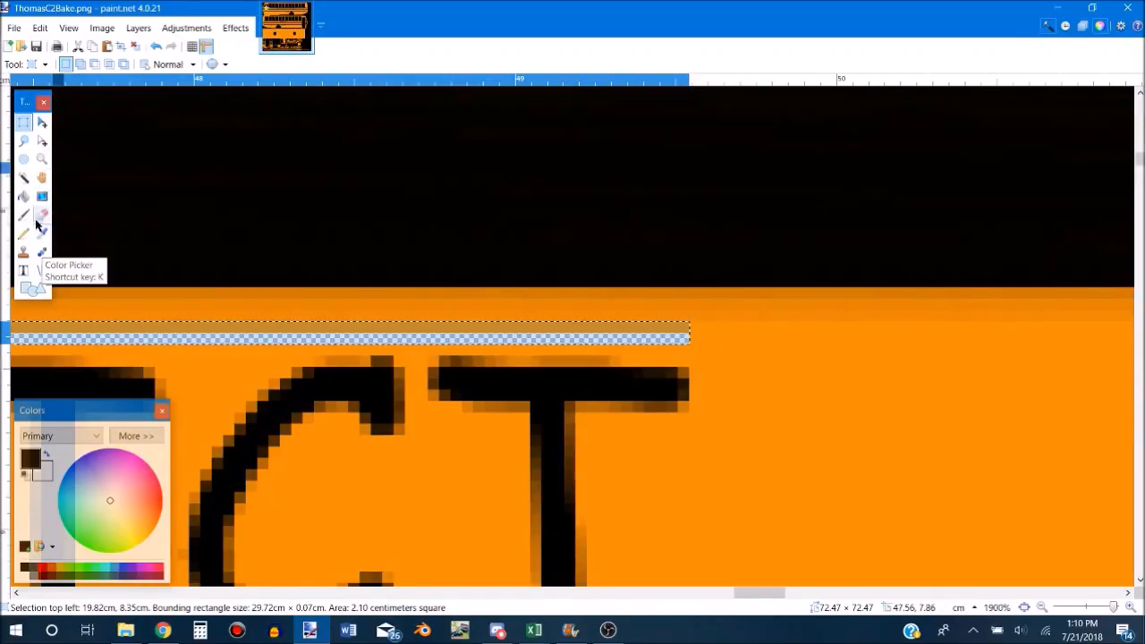
Sample the orange body color beside the lettering and fill the transparent strip with it using the Paint Bucket.
click(23, 197)
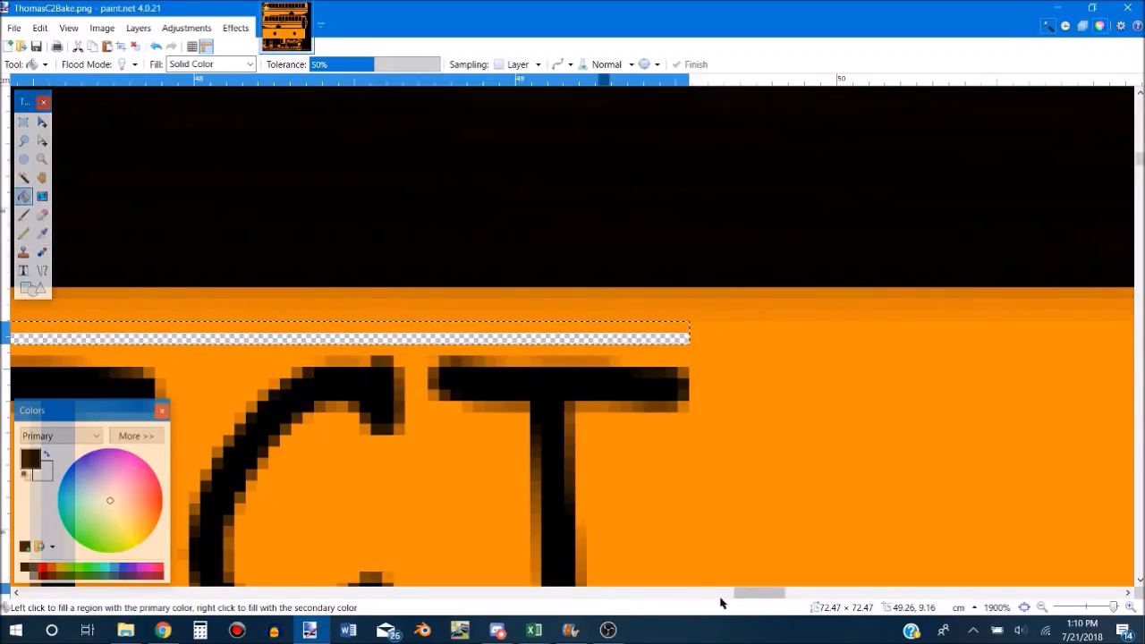
drag(752, 599, 678, 592)
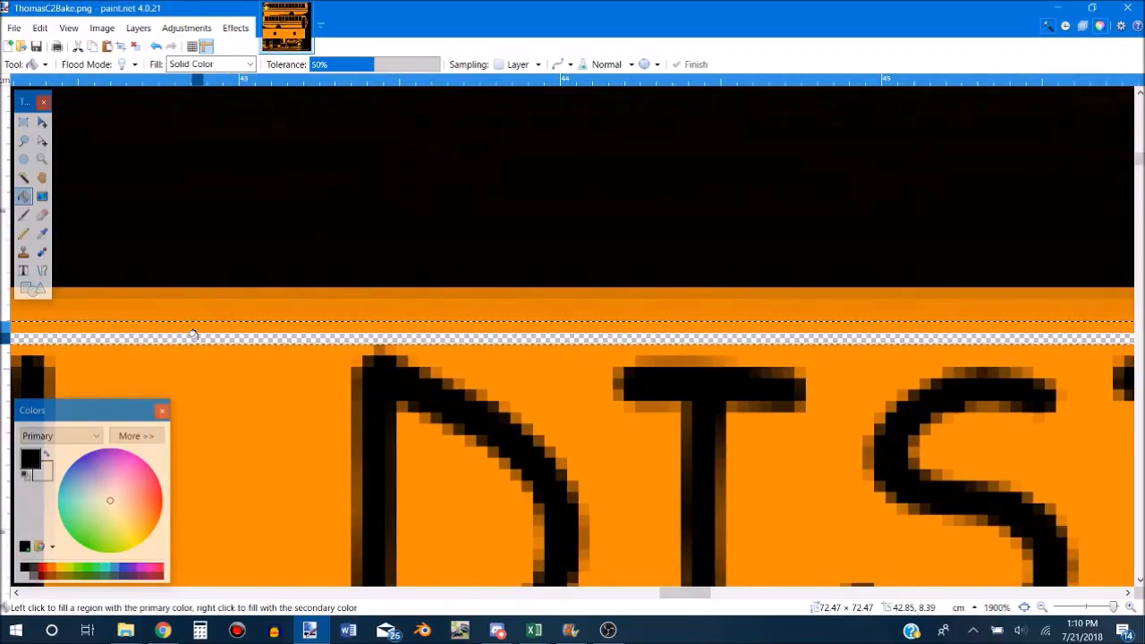
click(41, 233)
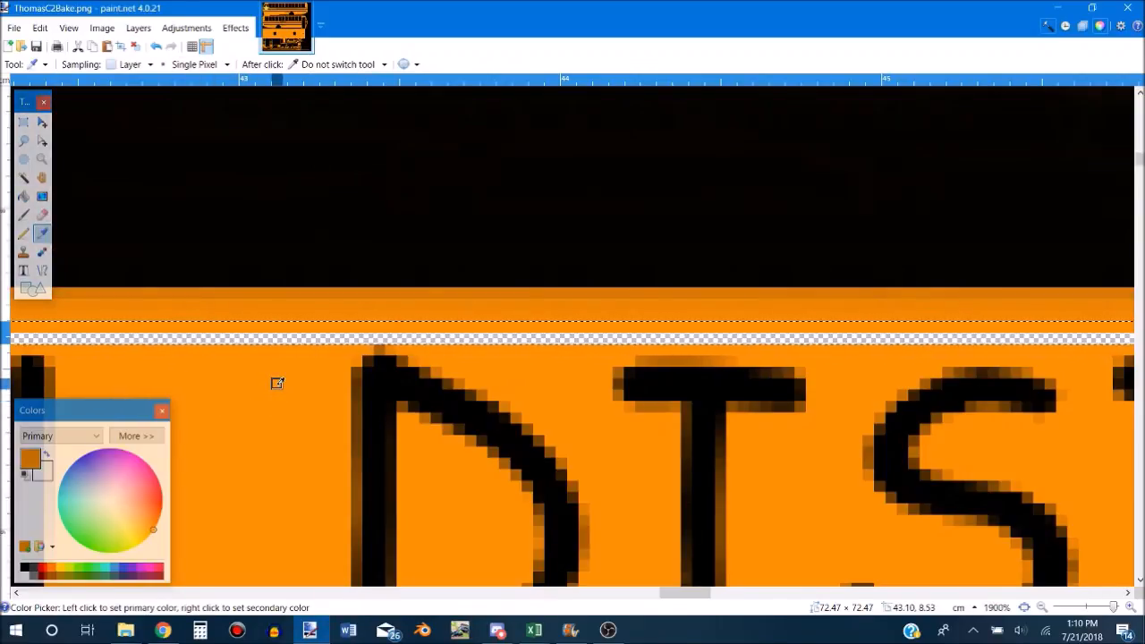
click(23, 197)
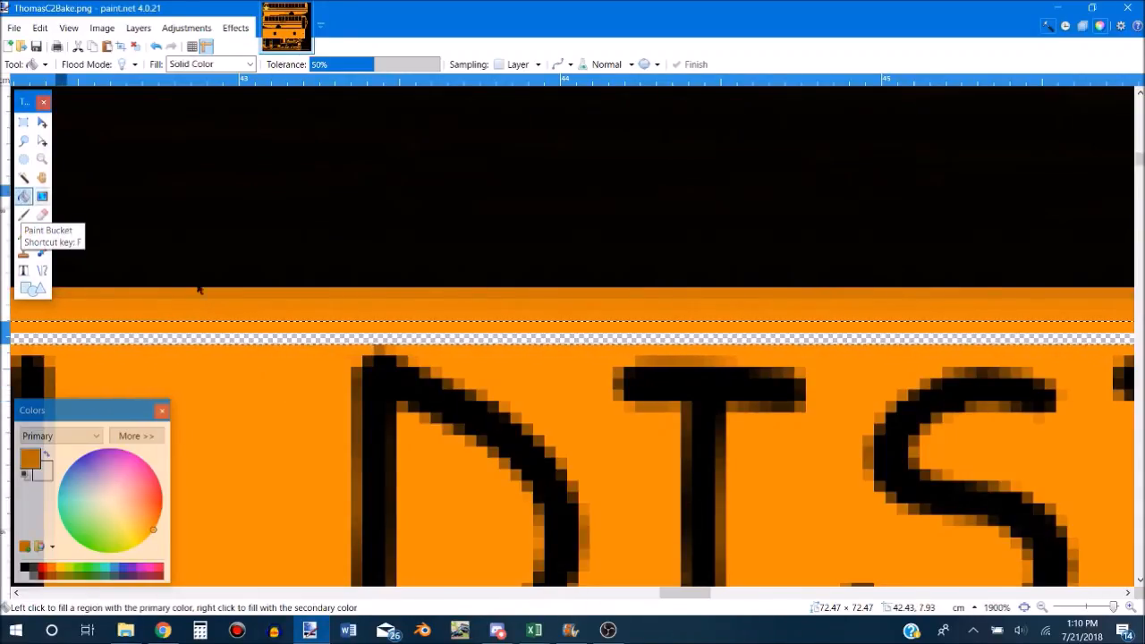
click(276, 338)
scroll(278, 339, down, 3)
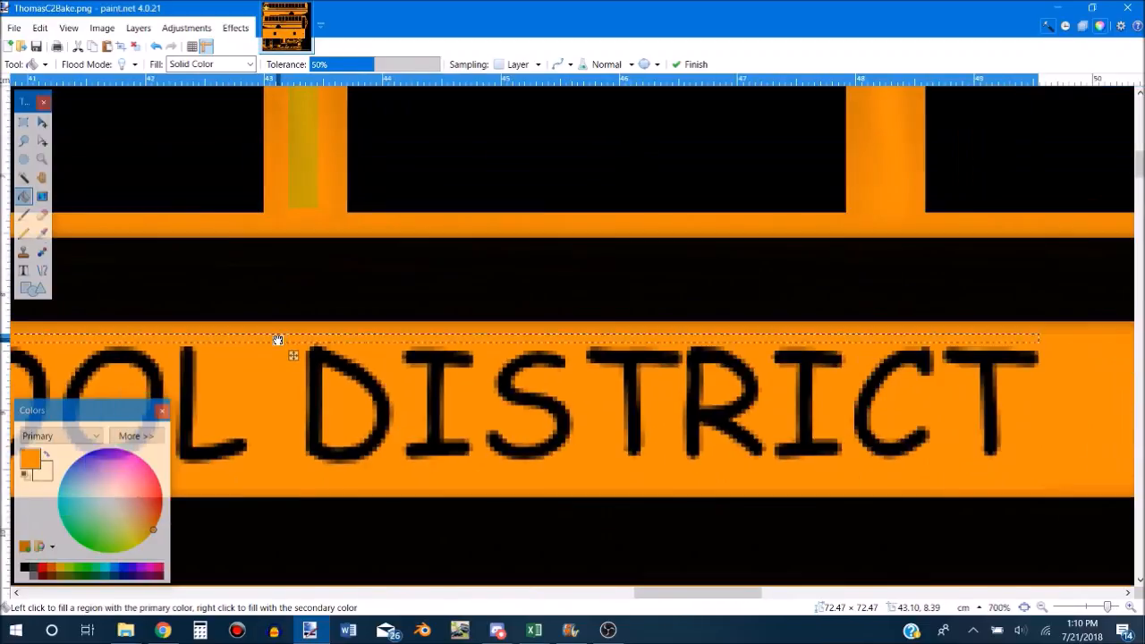
Select the whole district lettering on the upper bus side with a rectangle of about 29.83 by 1.27 cm.
scroll(277, 340, down, 4)
drag(685, 593, 464, 591)
scroll(496, 491, down, 4)
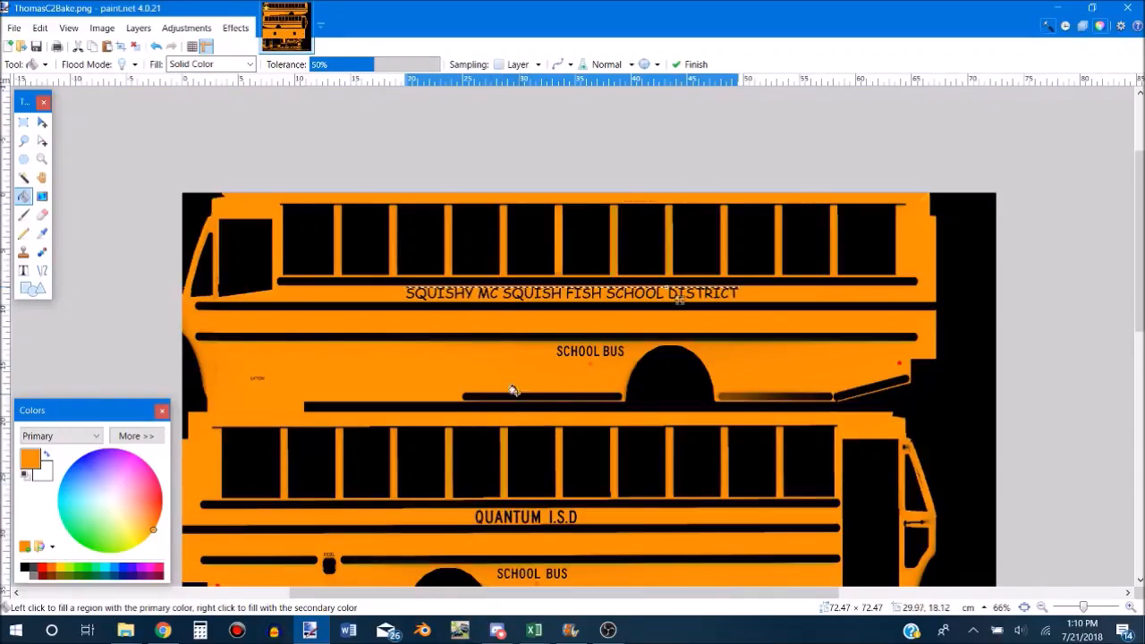
scroll(509, 373, up, 3)
scroll(507, 376, up, 1)
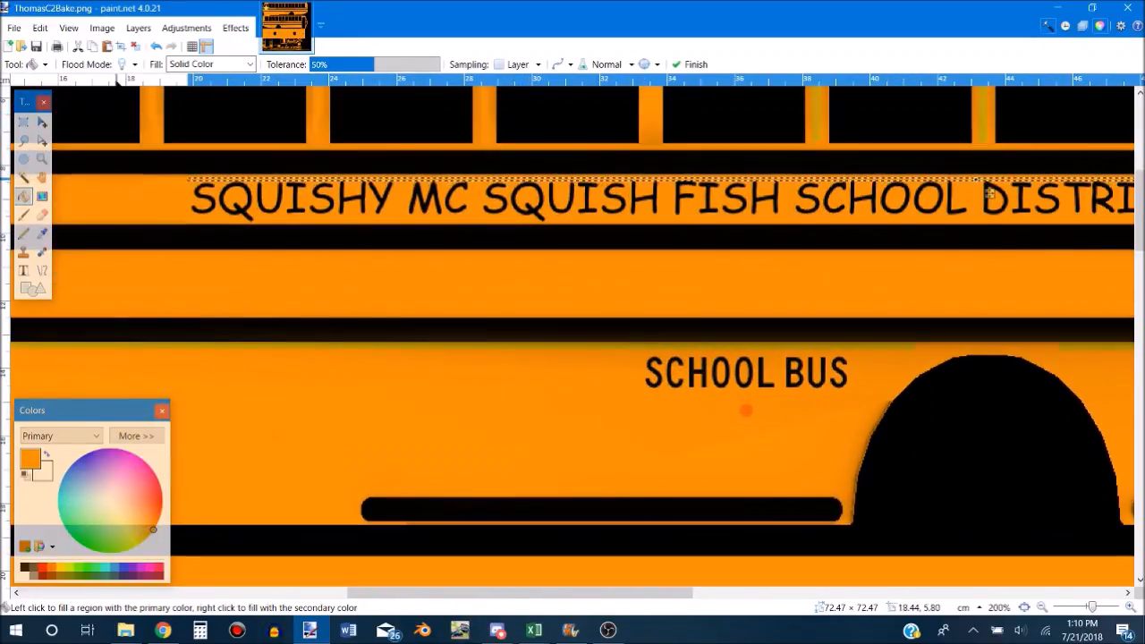
click(23, 121)
scroll(119, 124, up, 5)
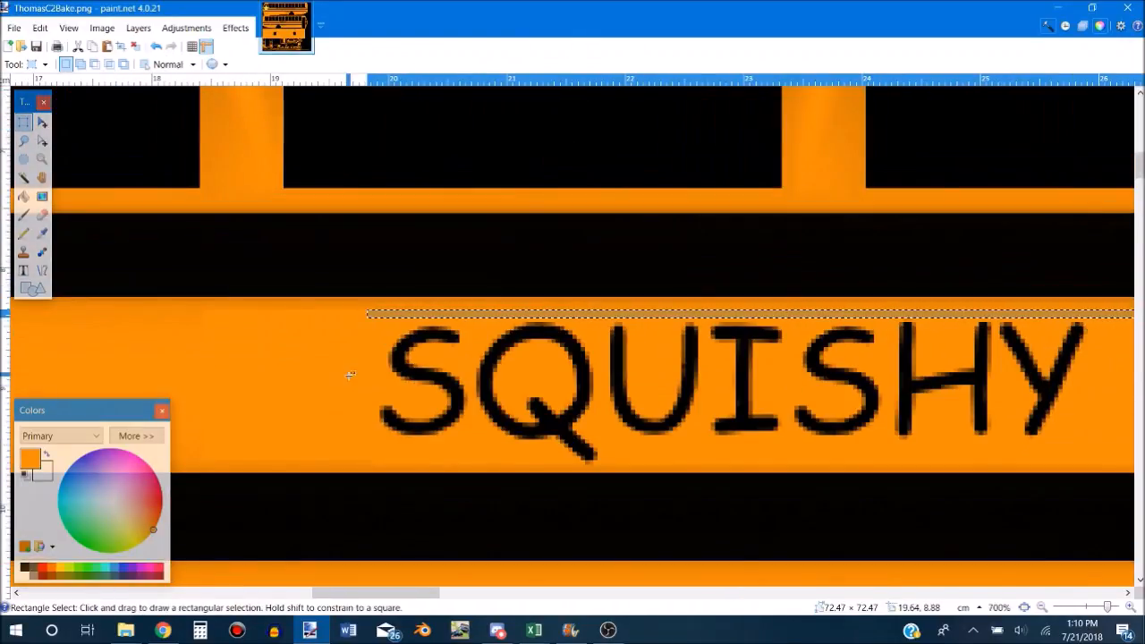
drag(366, 311, 737, 355)
scroll(735, 349, down, 6)
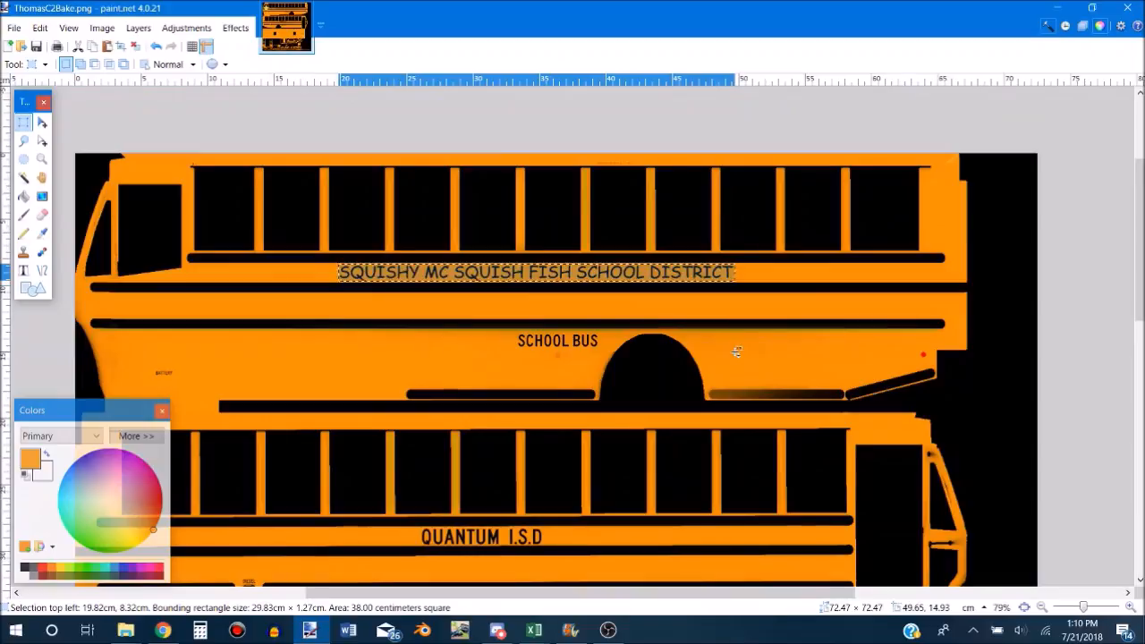
Copy the selected district lettering, paste it and place the copy over QUANTUM I.S.D on the lower bus side.
click(41, 28)
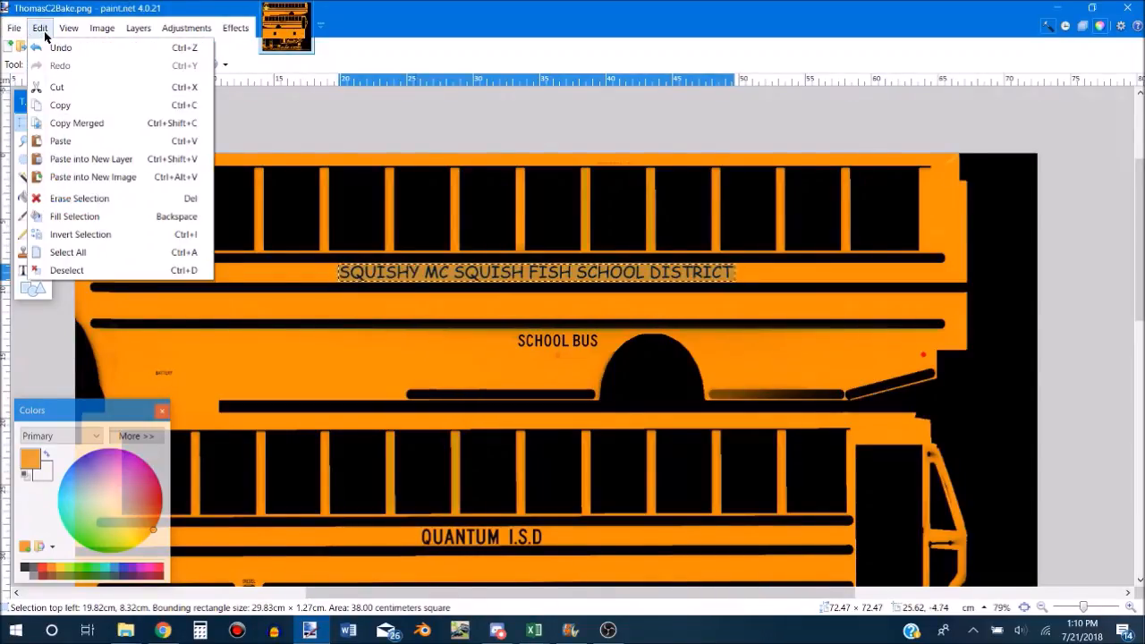
click(63, 106)
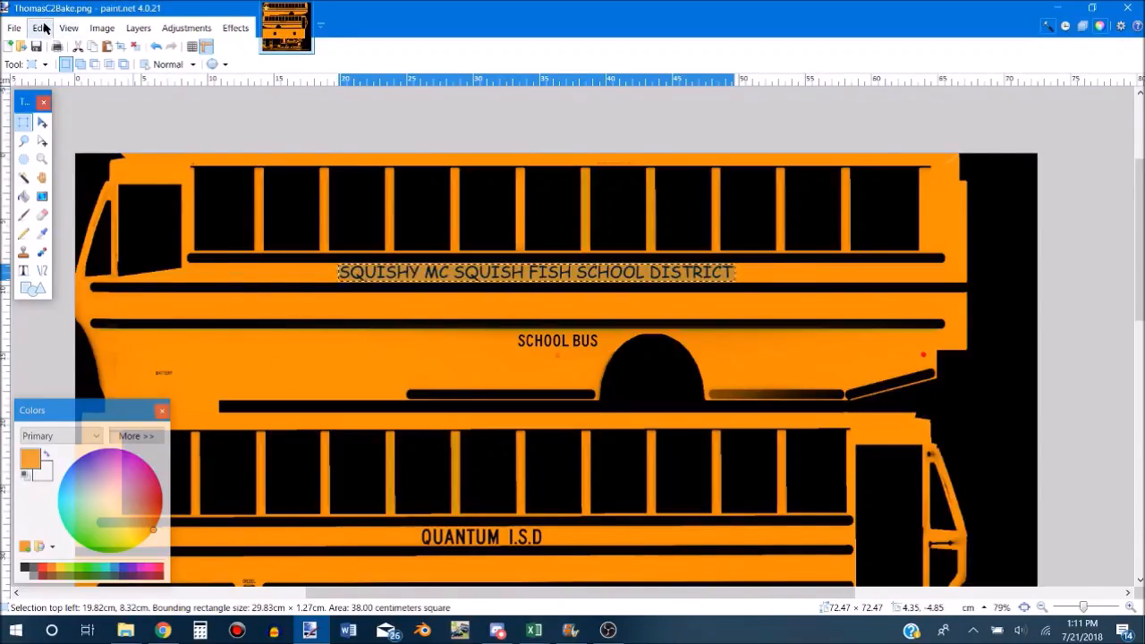
click(42, 28)
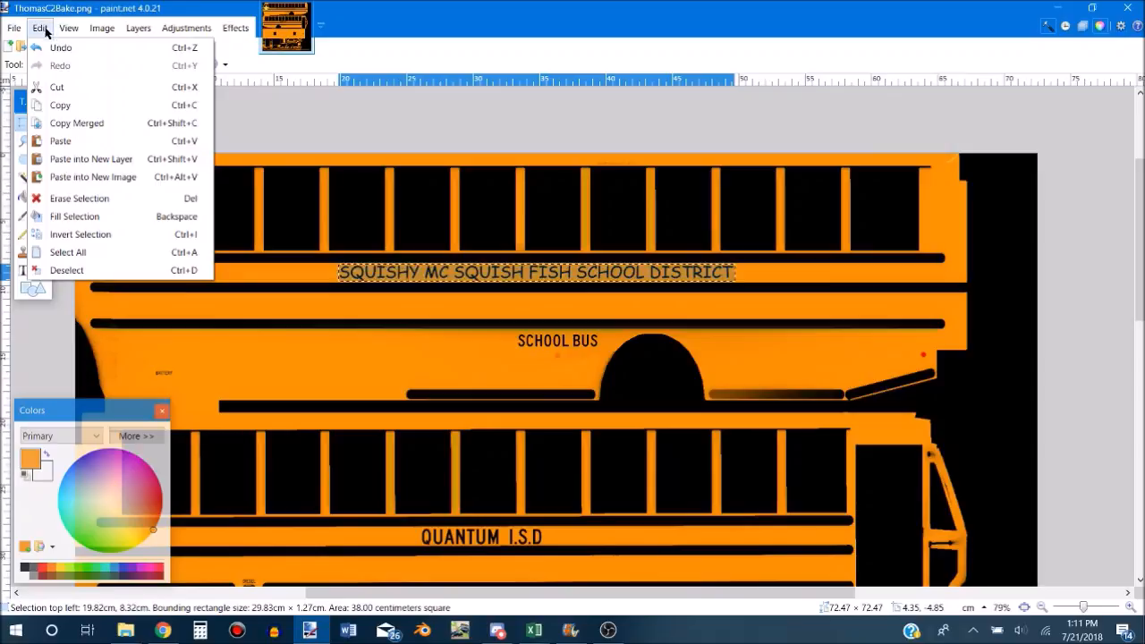
click(78, 140)
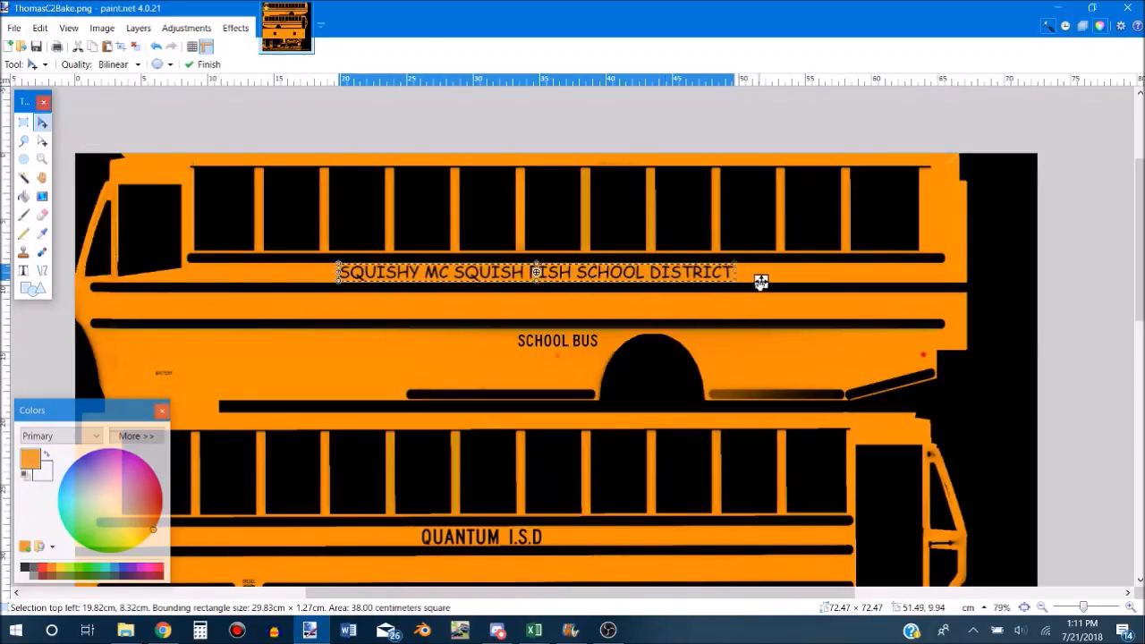
drag(761, 282, 734, 489)
scroll(713, 483, down, 3)
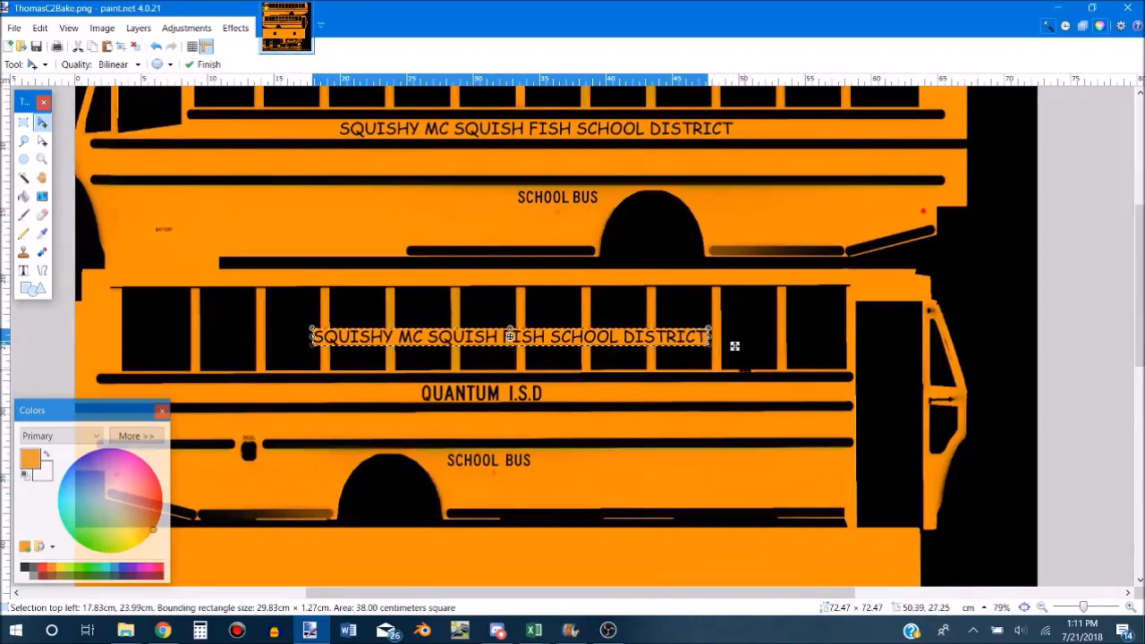
drag(734, 344, 709, 403)
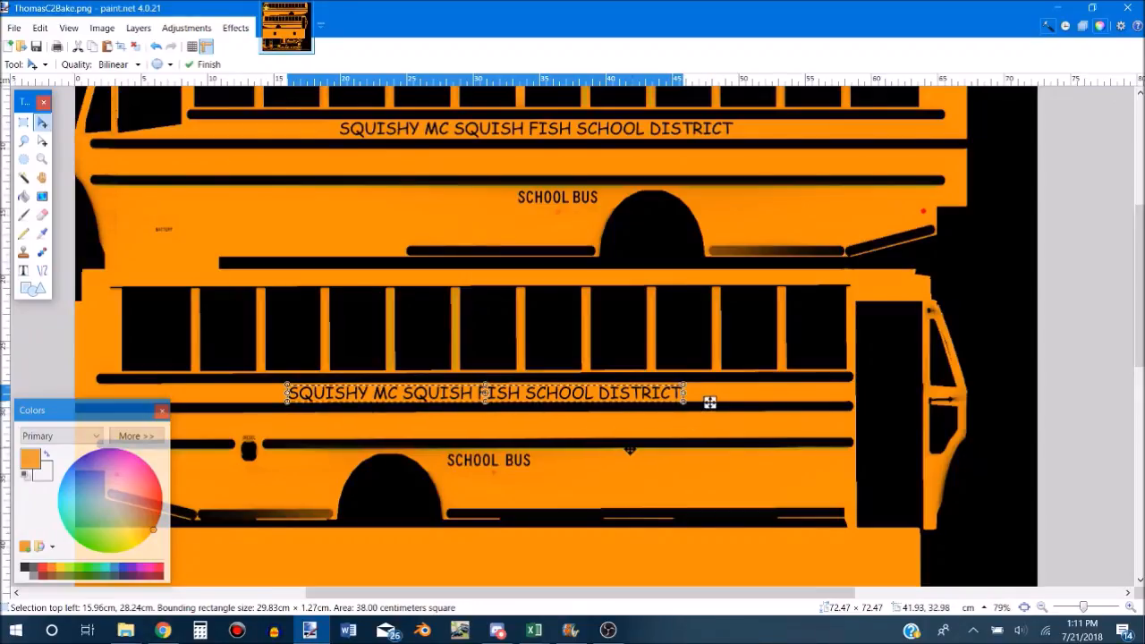
Nudge the pasted lettering slightly up between the rub rails, placing its upper edge at 28.20 cm, and deselect it.
scroll(708, 402, up, 4)
scroll(792, 328, up, 1)
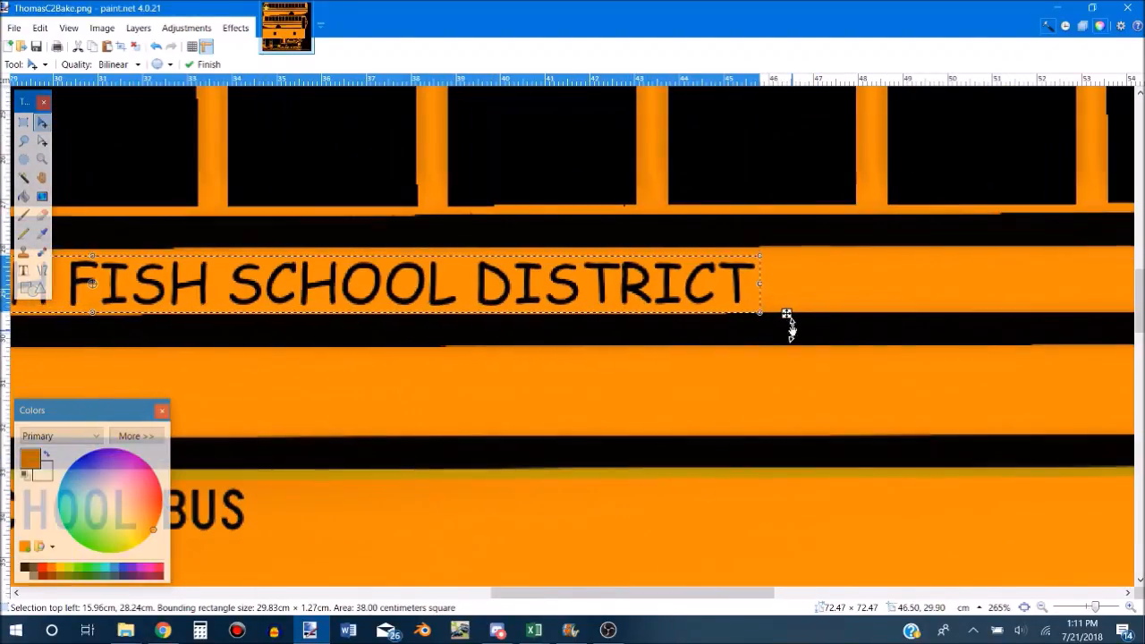
drag(787, 314, 786, 309)
key(ctrl+d)
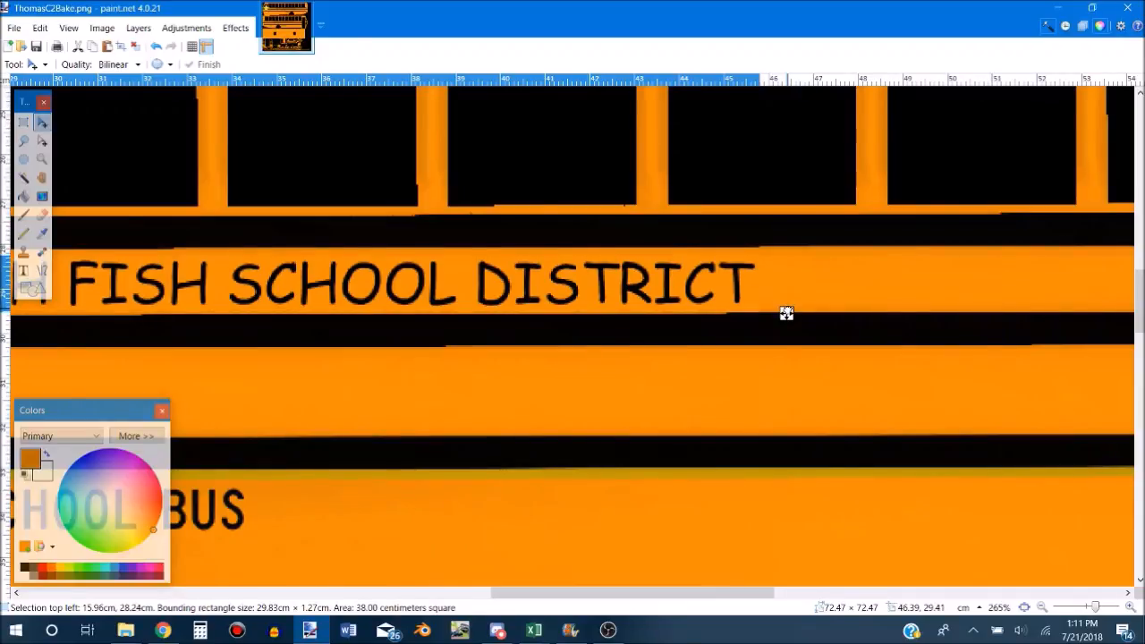
drag(786, 310, 786, 311)
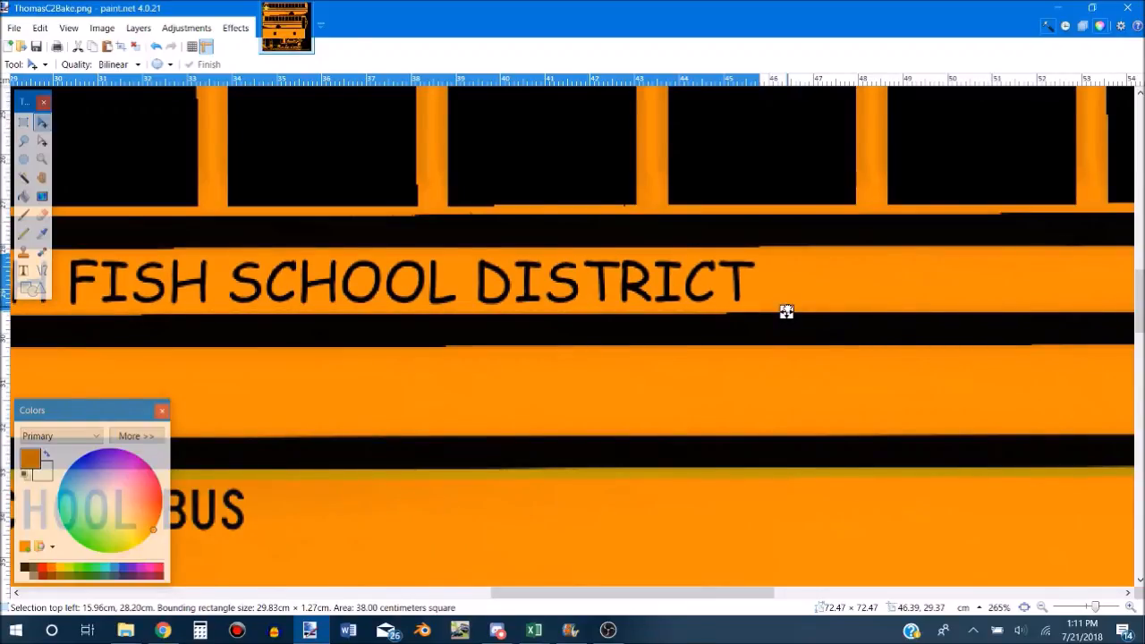
scroll(785, 311, down, 6)
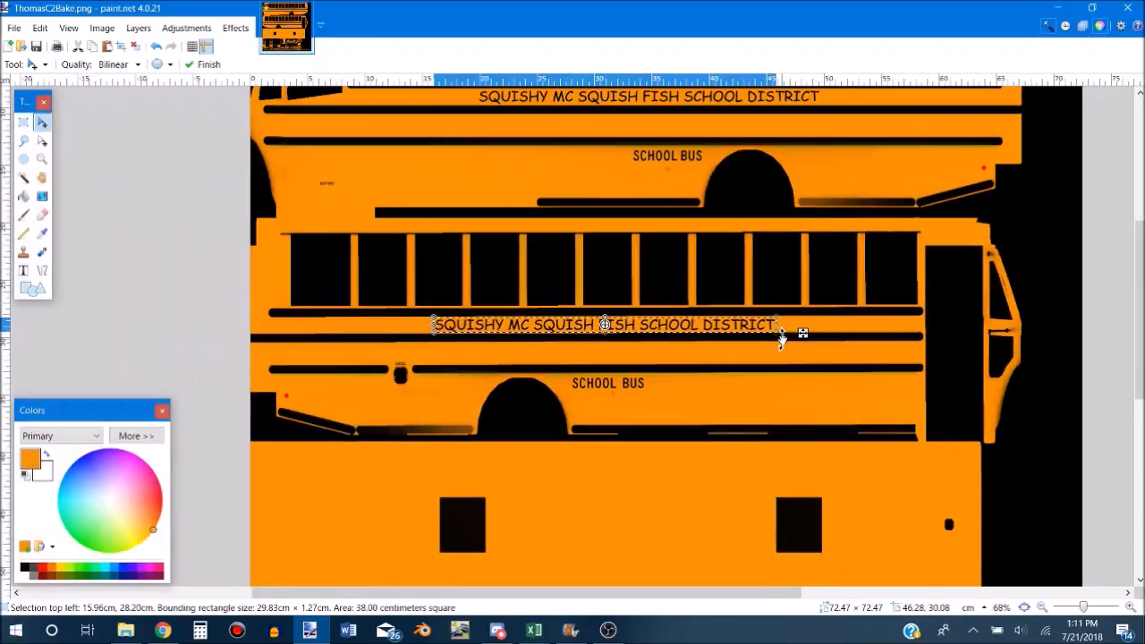
click(24, 122)
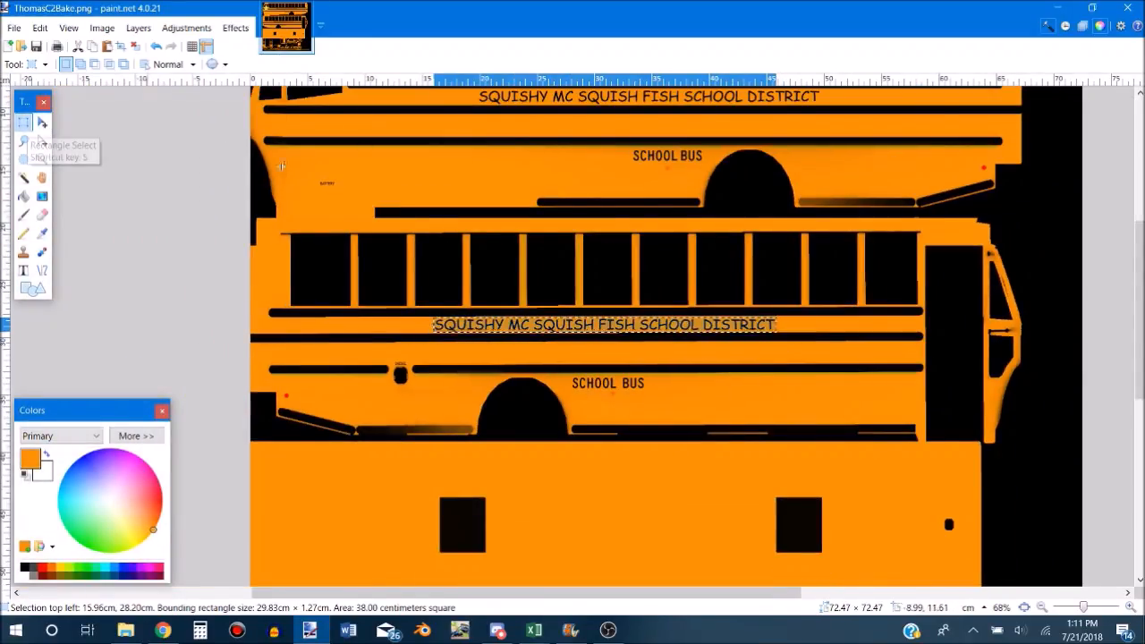
click(336, 183)
scroll(333, 183, down, 3)
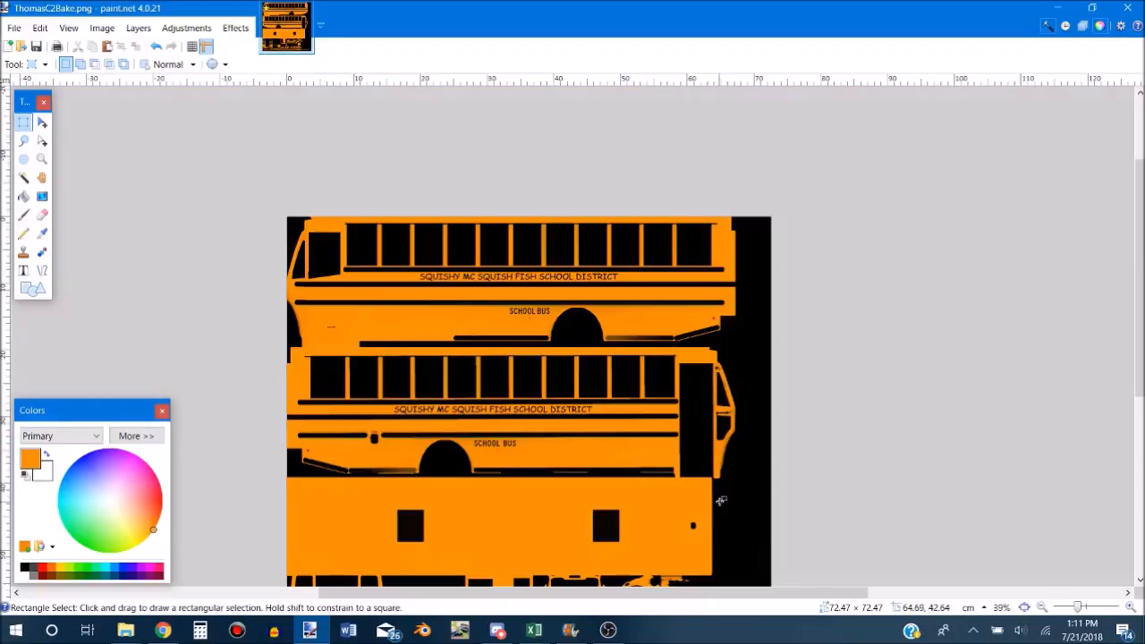
Select an area of about 8.21 by 1.49 cm after the lower side's lettering and add the text 523 in black Comic Sans MS, size 26.
scroll(715, 456, up, 7)
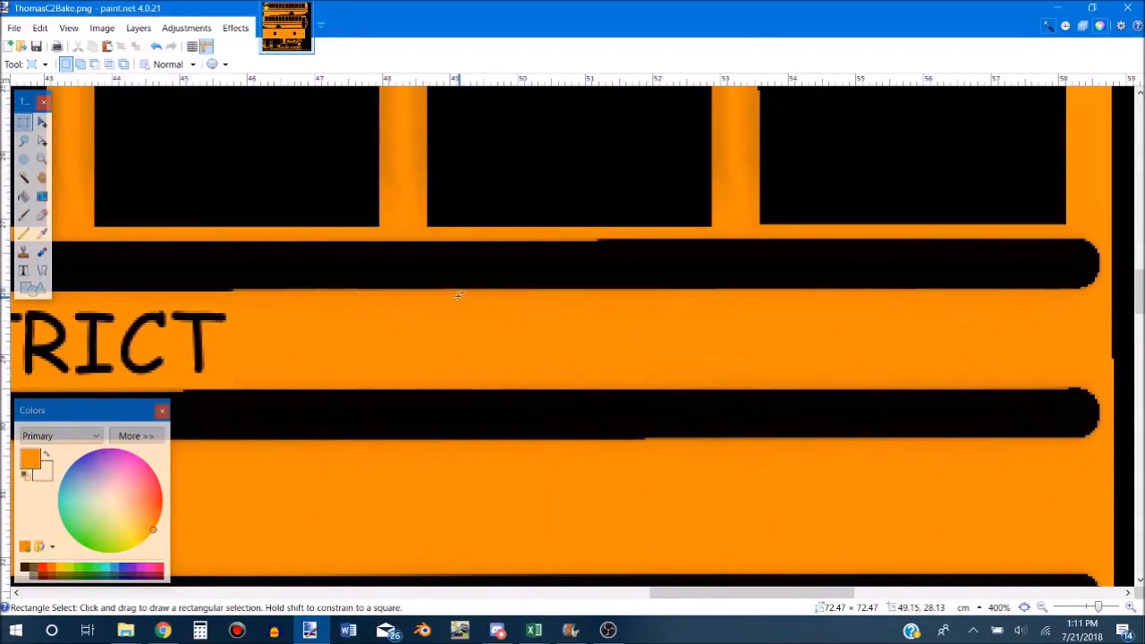
drag(436, 288, 989, 388)
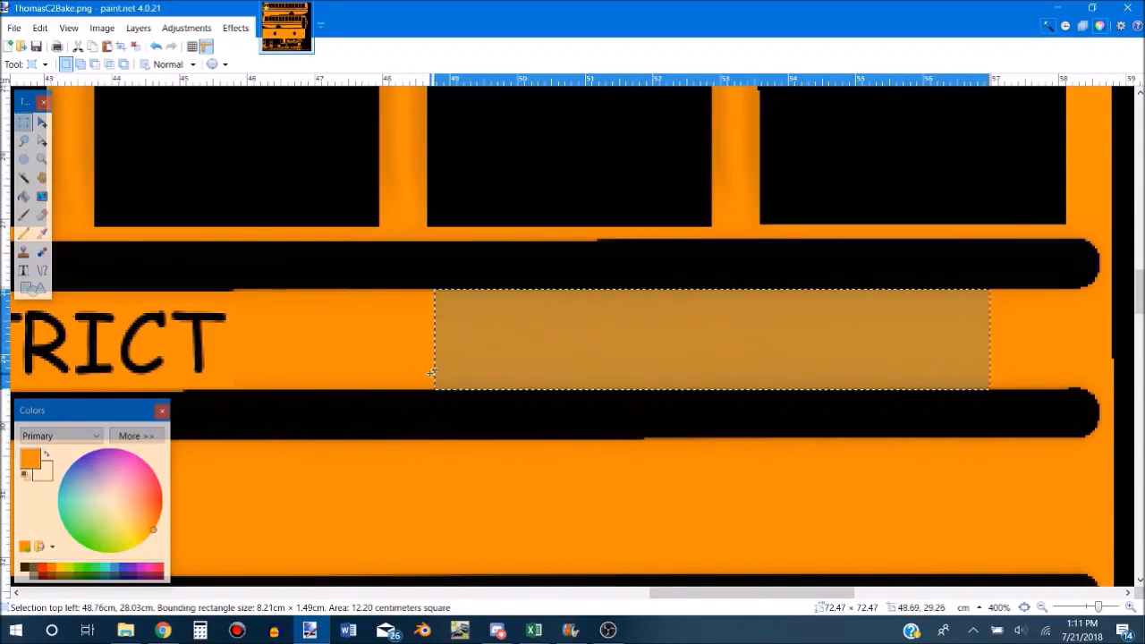
click(23, 270)
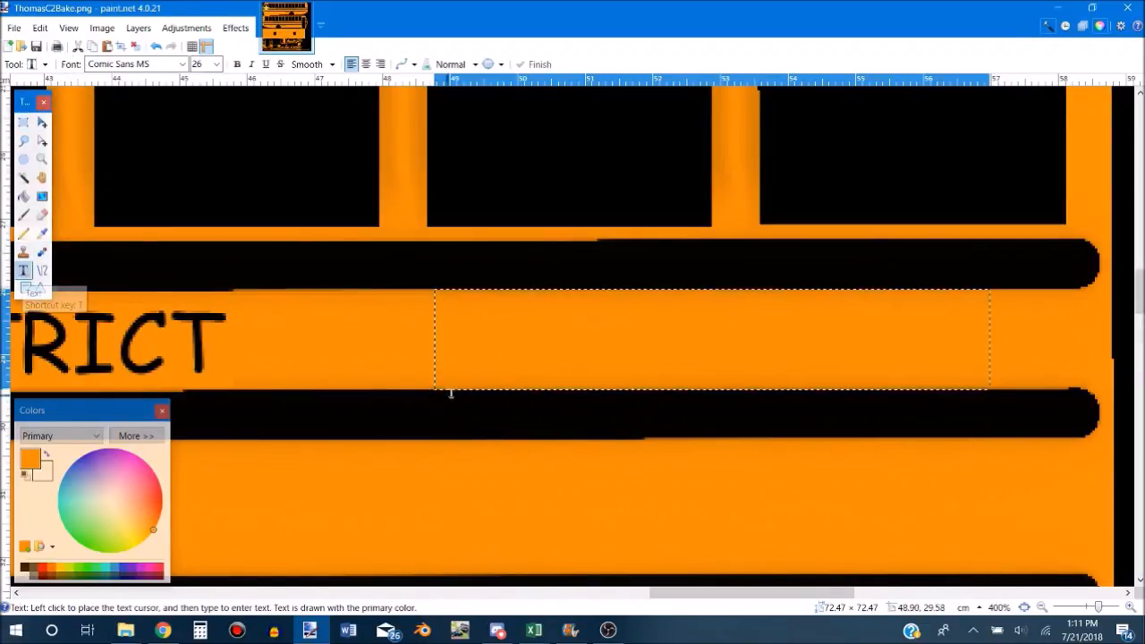
click(490, 337)
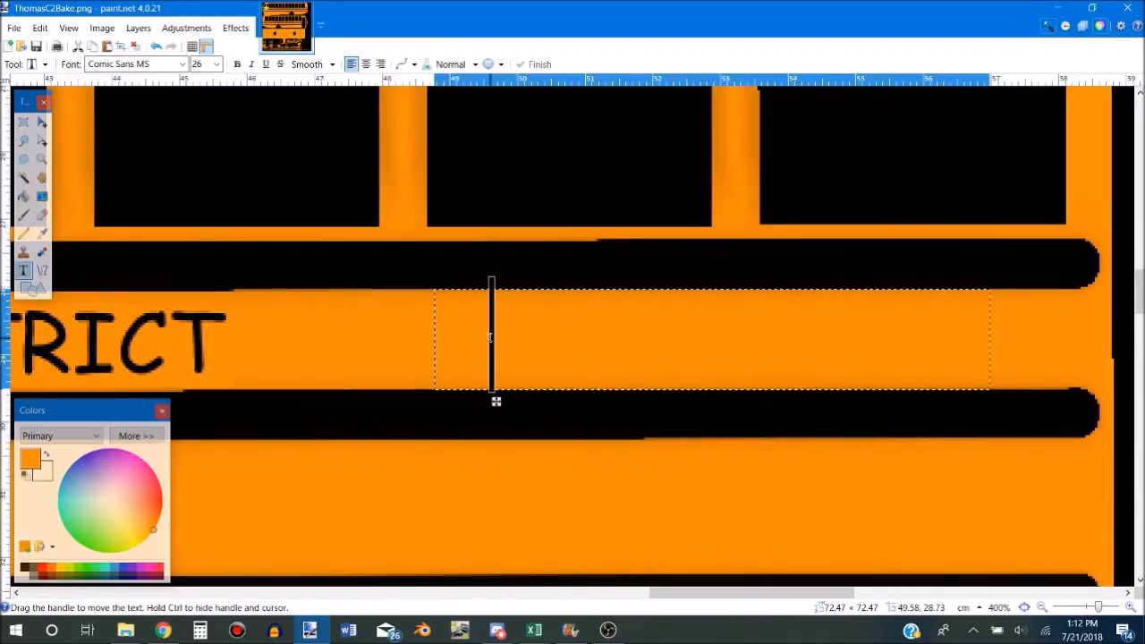
text(123)
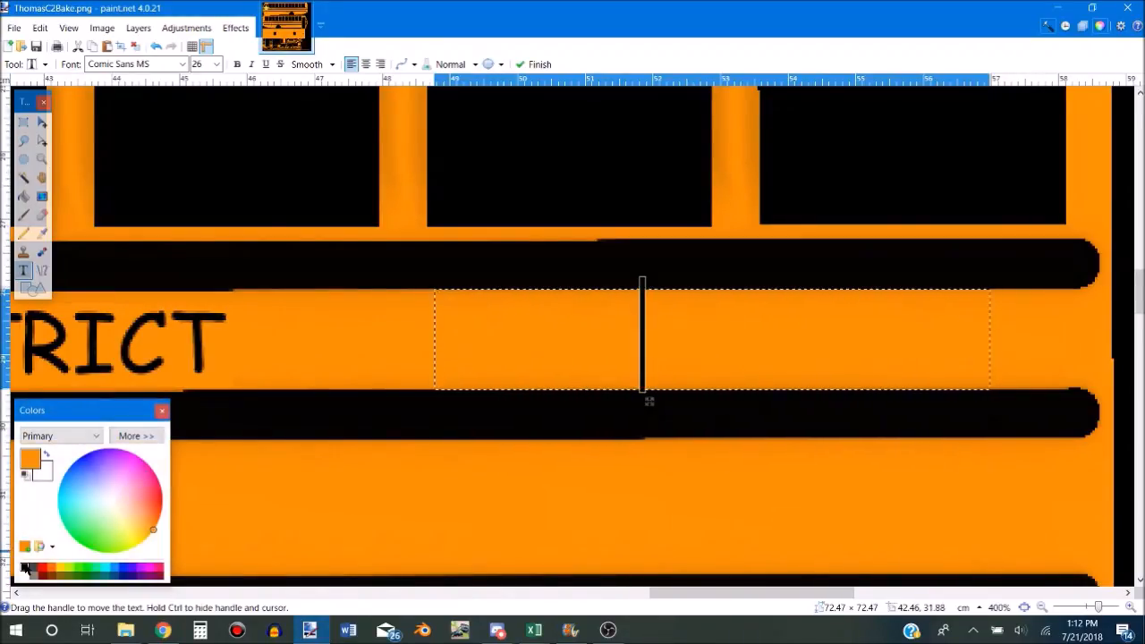
click(27, 568)
Center the lower side's 523 between the rub rails with its anchor point at 49.86, 27.88 cm, and deselect.
mouse_move(650, 401)
mouse_down()
mouse_move(759, 406)
mouse_move(670, 406)
mouse_up()
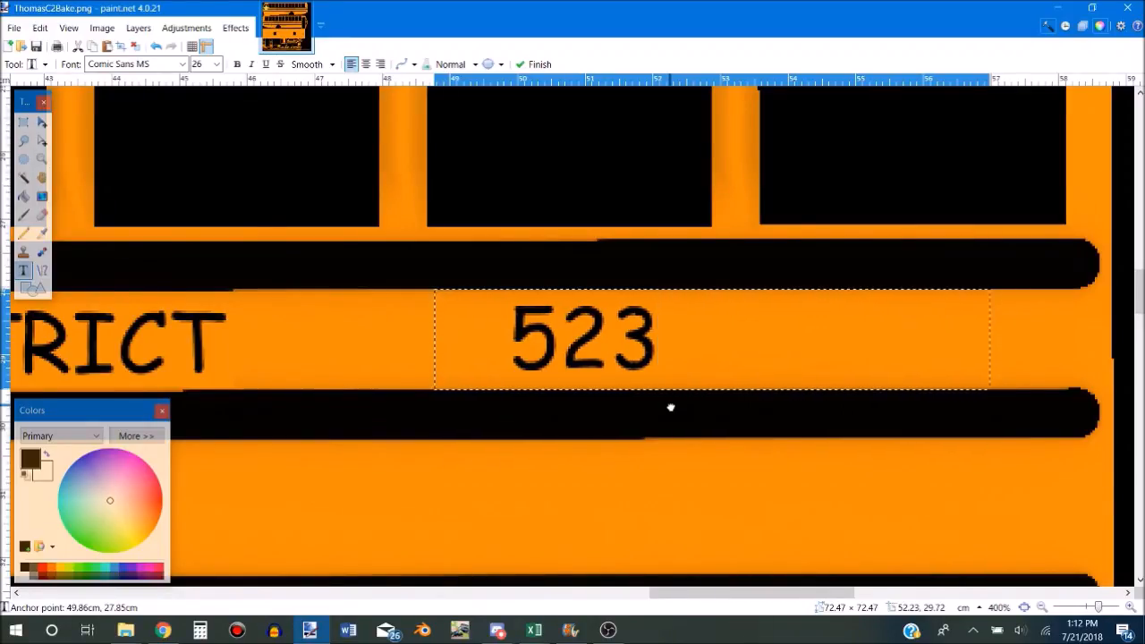
drag(670, 407, 671, 408)
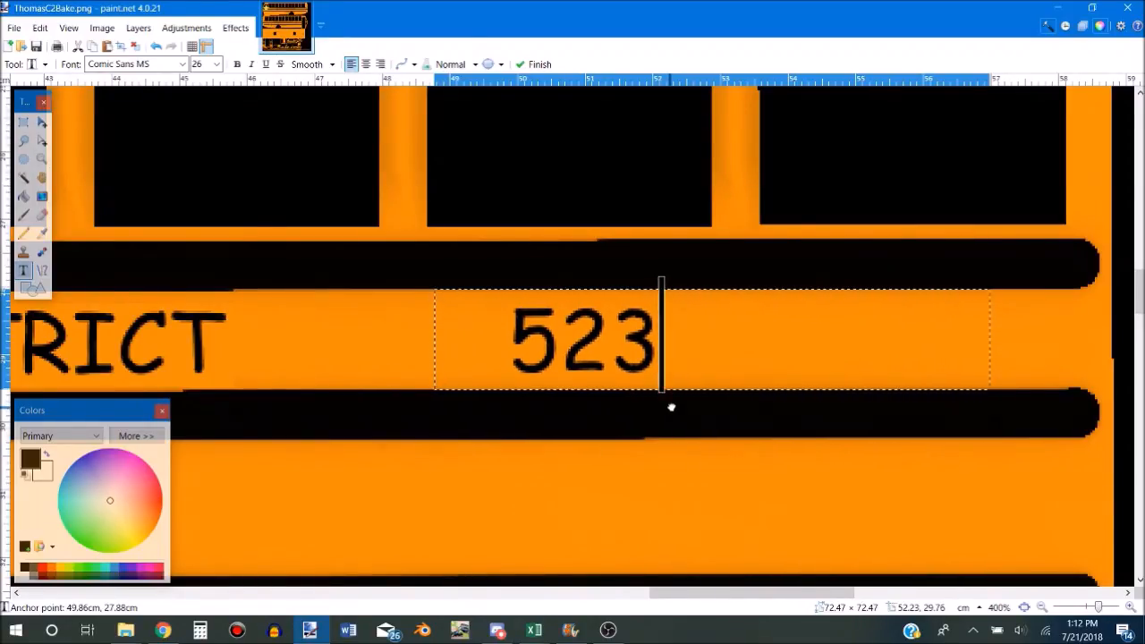
click(23, 122)
click(518, 438)
Add the text 523 in black Comic Sans MS, size 26, ahead of SQUISHY on the upper bus side.
drag(680, 595, 322, 545)
scroll(380, 279, up, 5)
scroll(380, 279, up, 10)
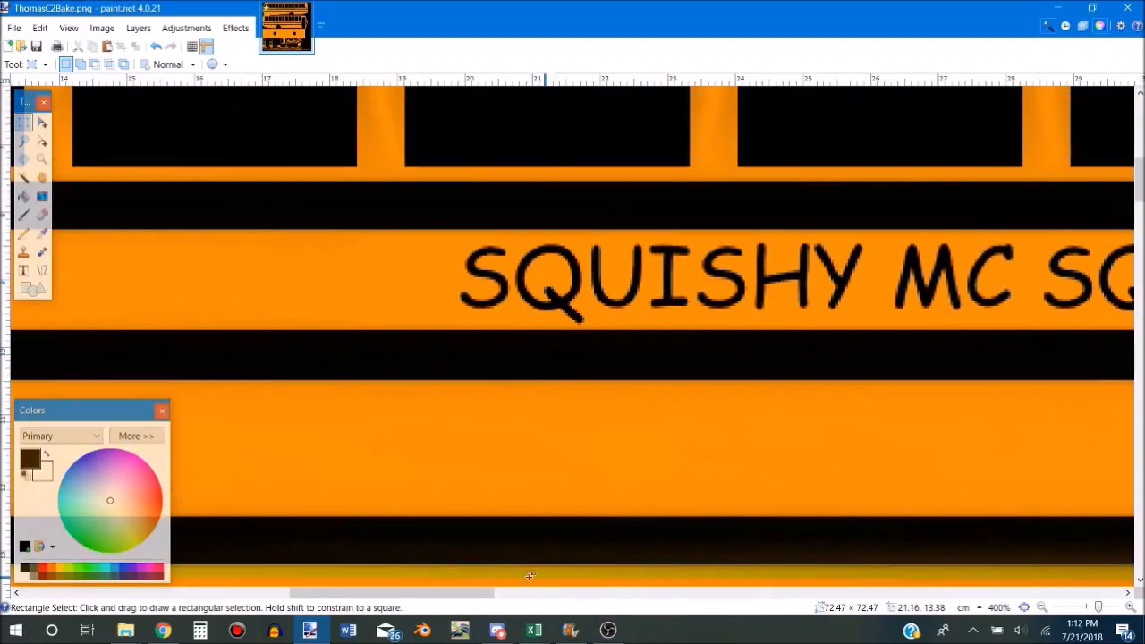
drag(451, 592, 382, 606)
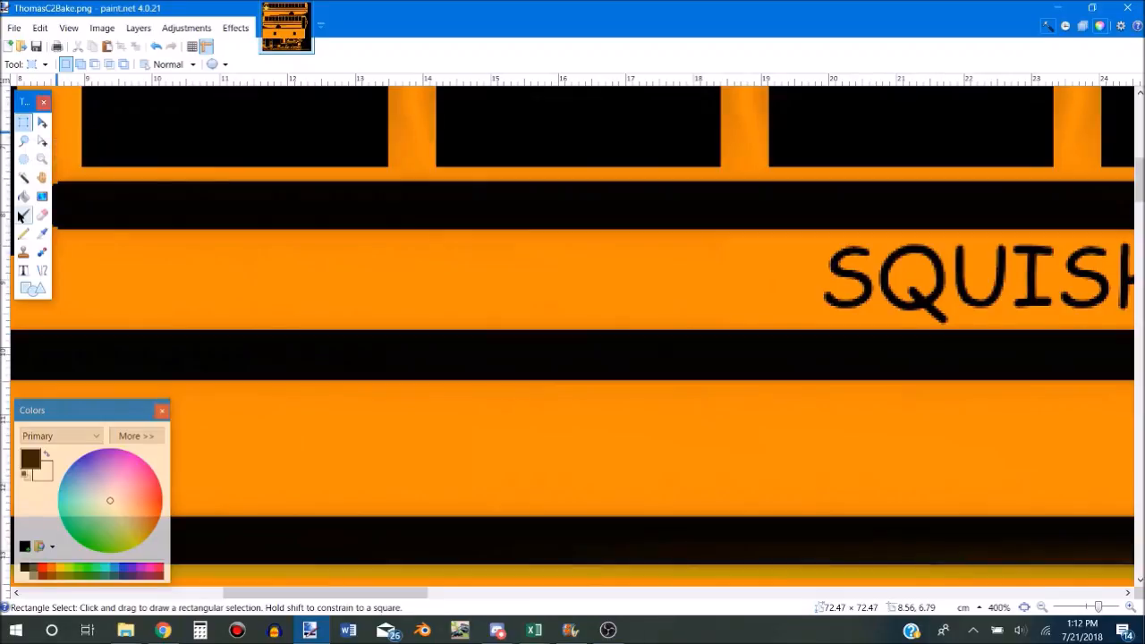
click(23, 270)
click(459, 265)
text(523)
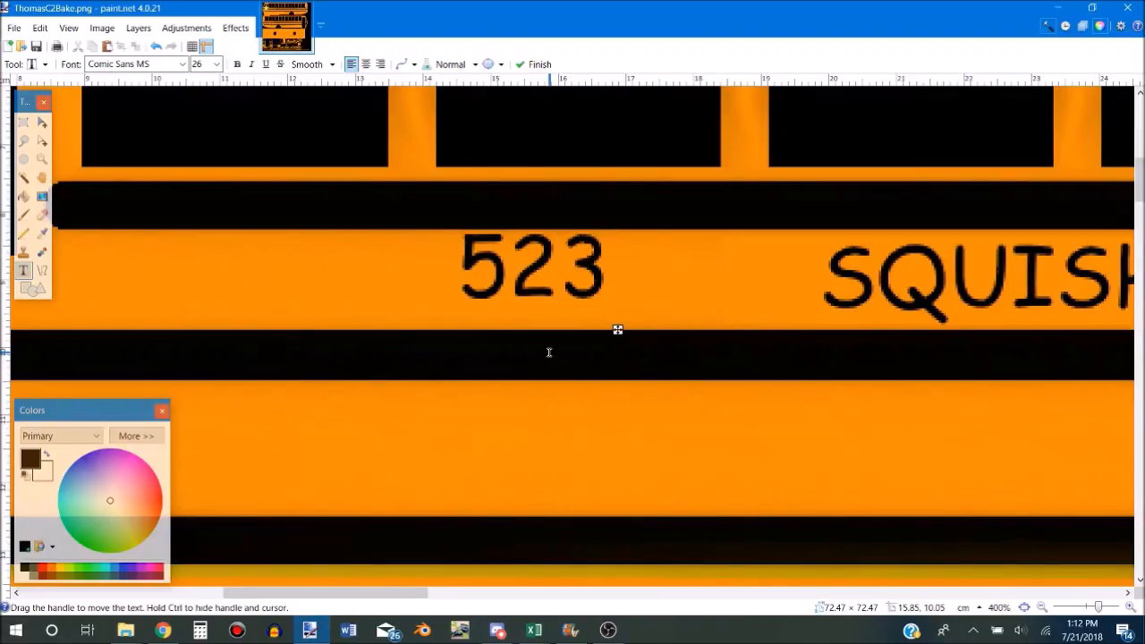
Move the upper side's 523 closer to the district lettering and line it up with that lettering between the rub rails.
drag(613, 332, 669, 343)
scroll(670, 342, down, 3)
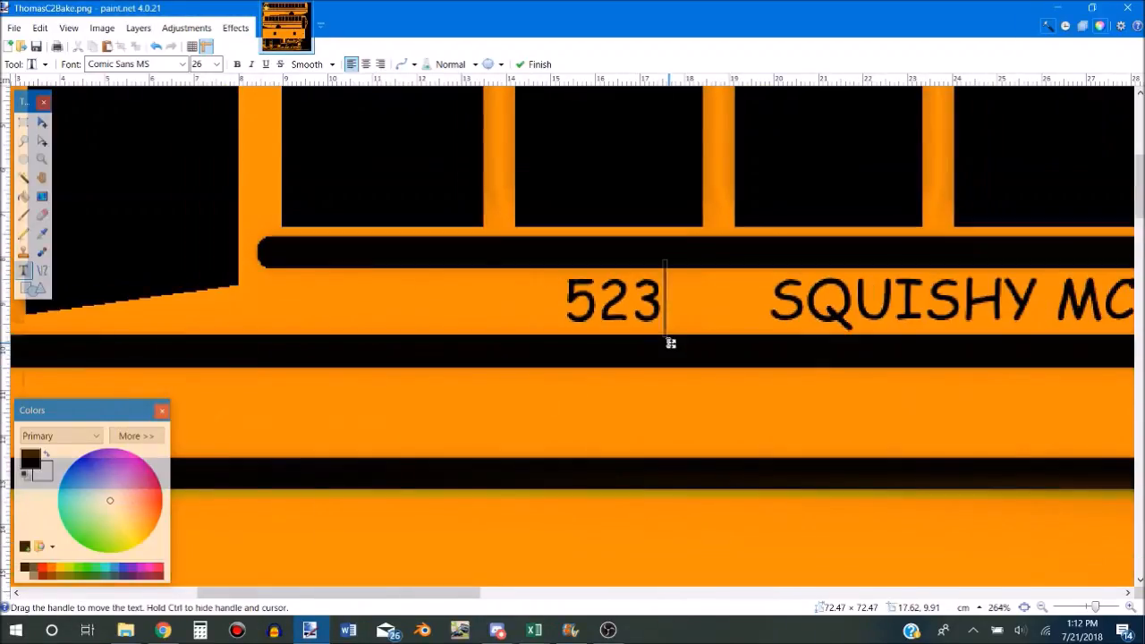
drag(673, 347, 674, 349)
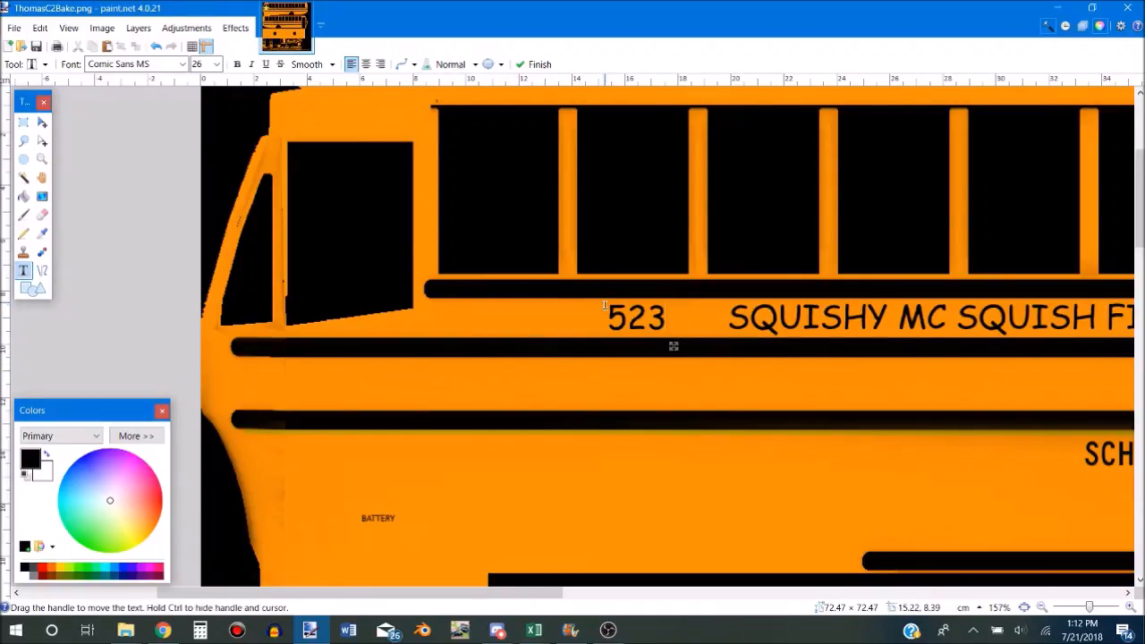
Examine the lettering and numbers on both bus sides and the smaller body panels below them.
scroll(578, 420, down, 2)
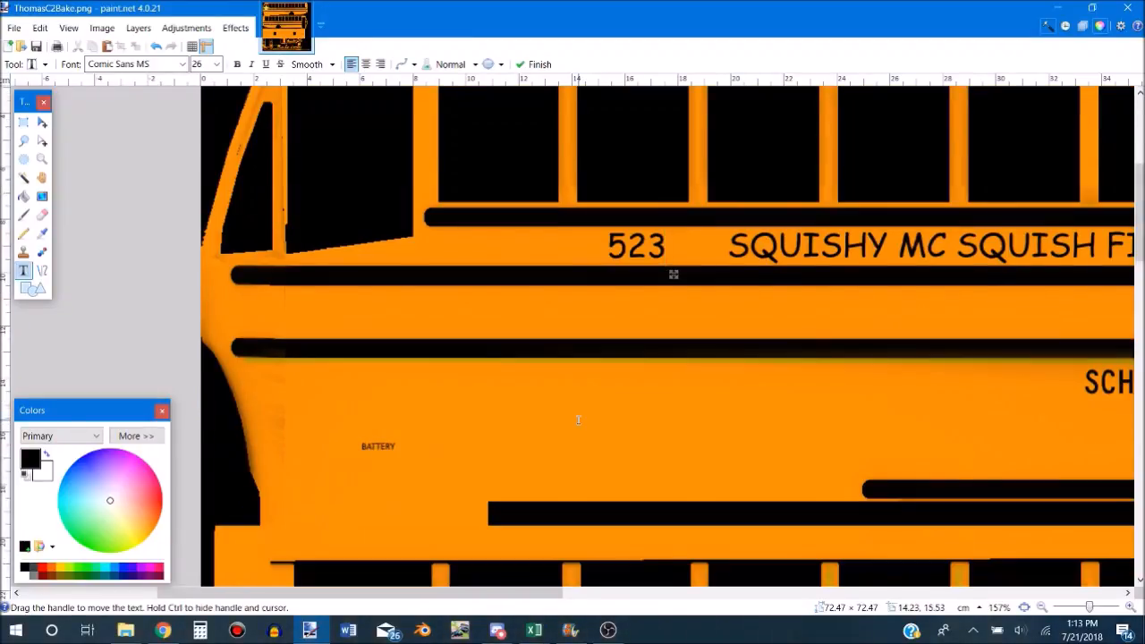
scroll(578, 419, up, 1)
scroll(577, 420, down, 4)
scroll(578, 420, down, 3)
scroll(832, 479, down, 5)
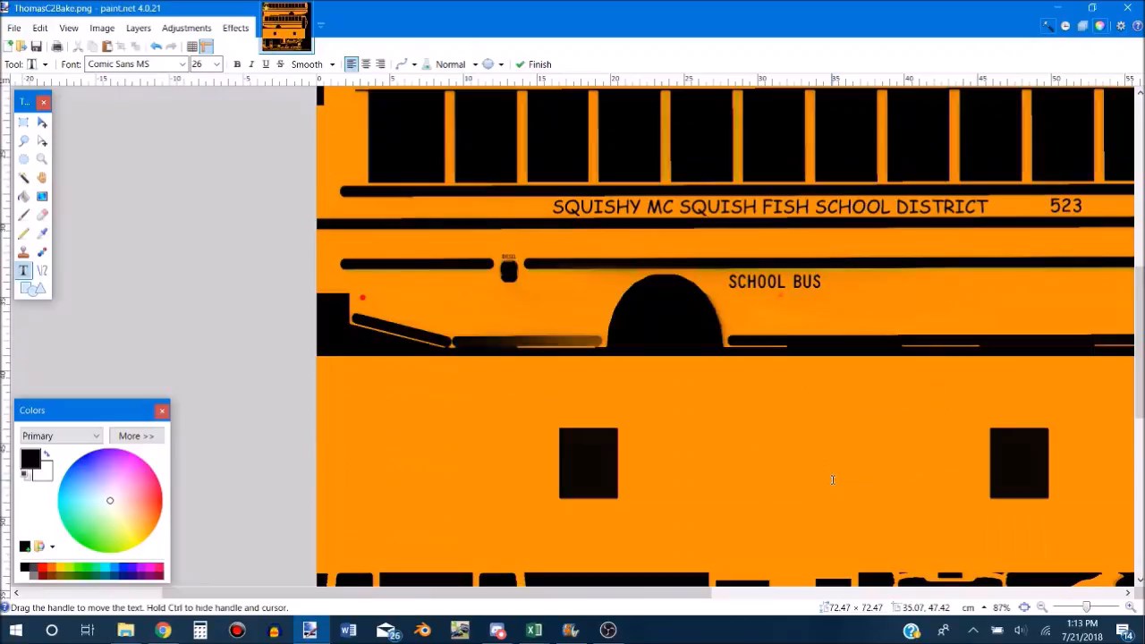
scroll(832, 479, down, 2)
scroll(832, 480, up, 2)
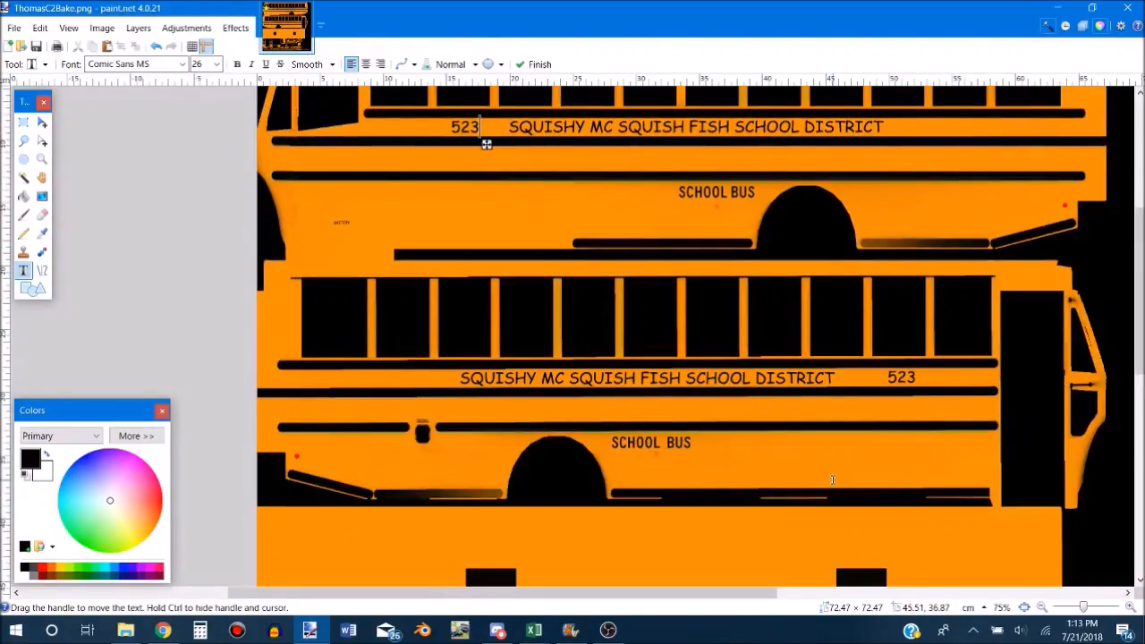
scroll(832, 479, down, 8)
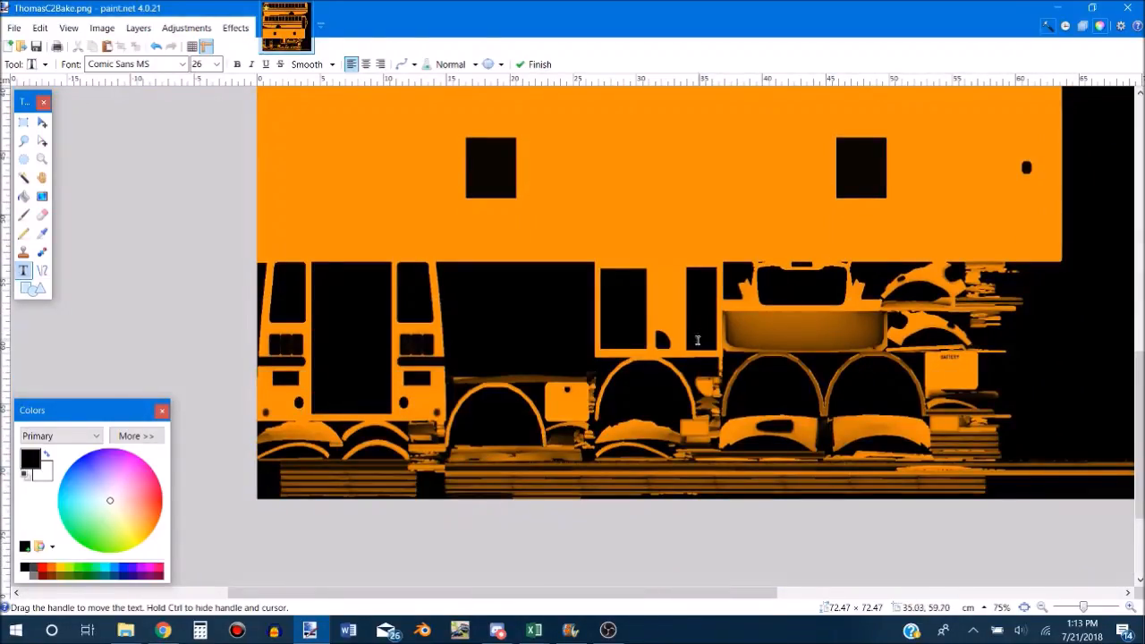
Rotate the whole image counter-clockwise in three 90-degree turns.
key(ctrl+g)
scroll(691, 345, down, 3)
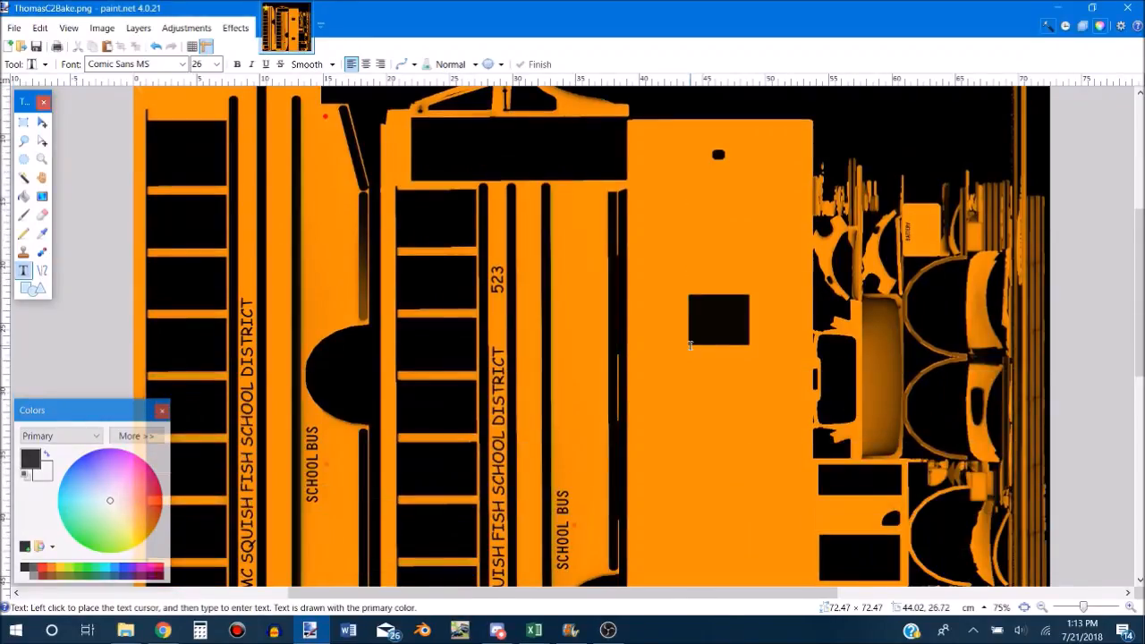
scroll(691, 345, down, 2)
key(ctrl+g)
key(ctrl+g)
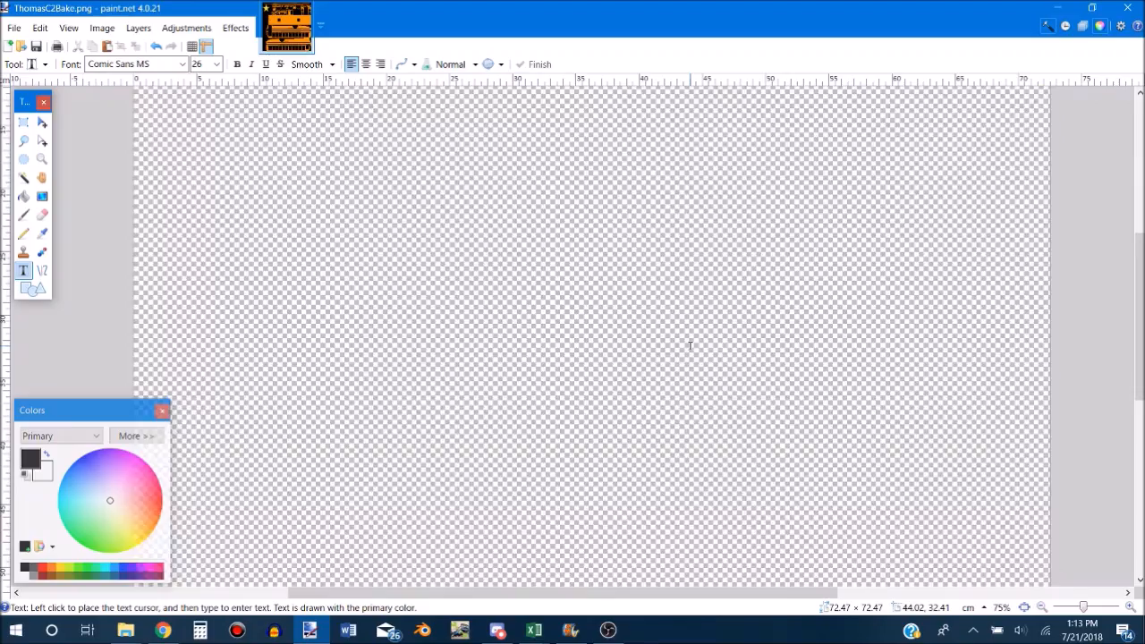
Add the text 523 beside the small rounded black cutout, on the orange band between the two black window openings.
scroll(343, 332, up, 4)
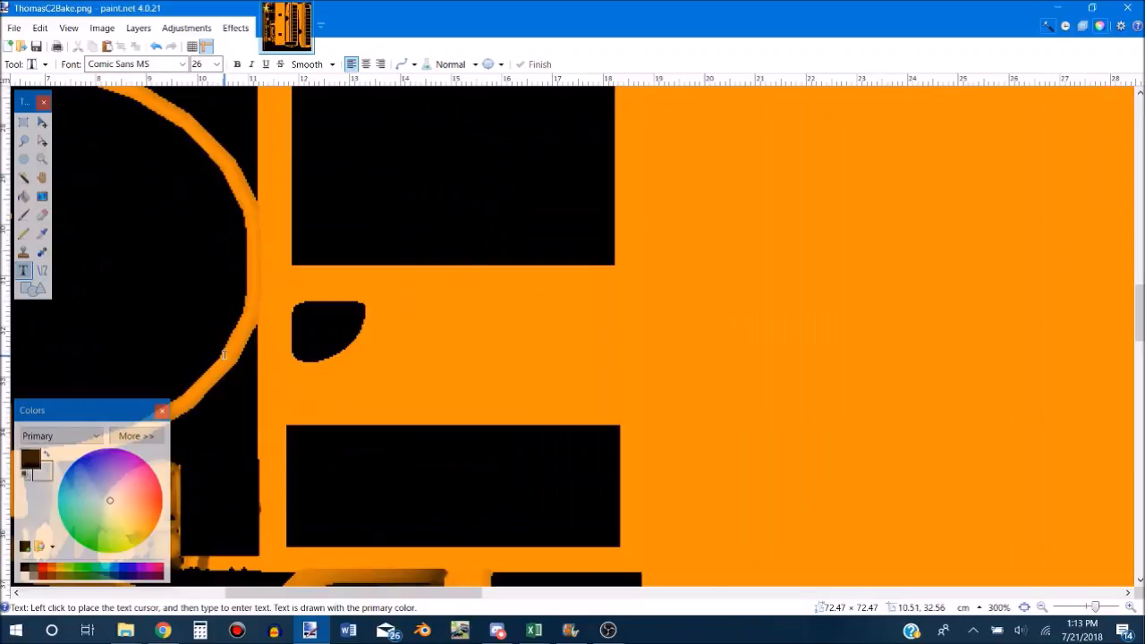
click(424, 345)
text(523)
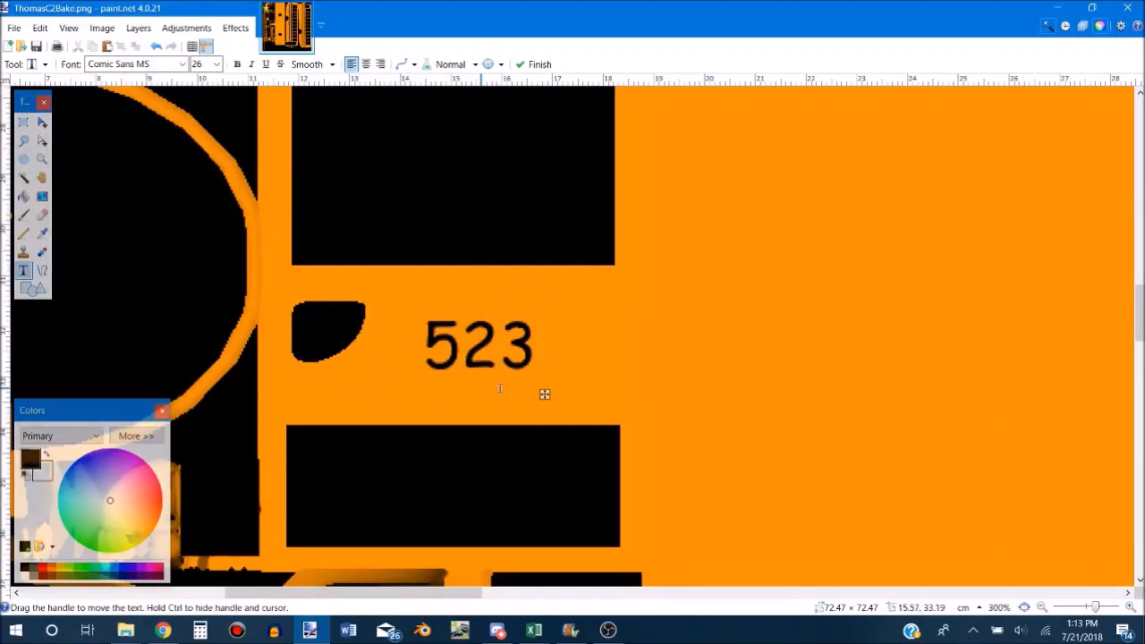
drag(545, 395, 541, 393)
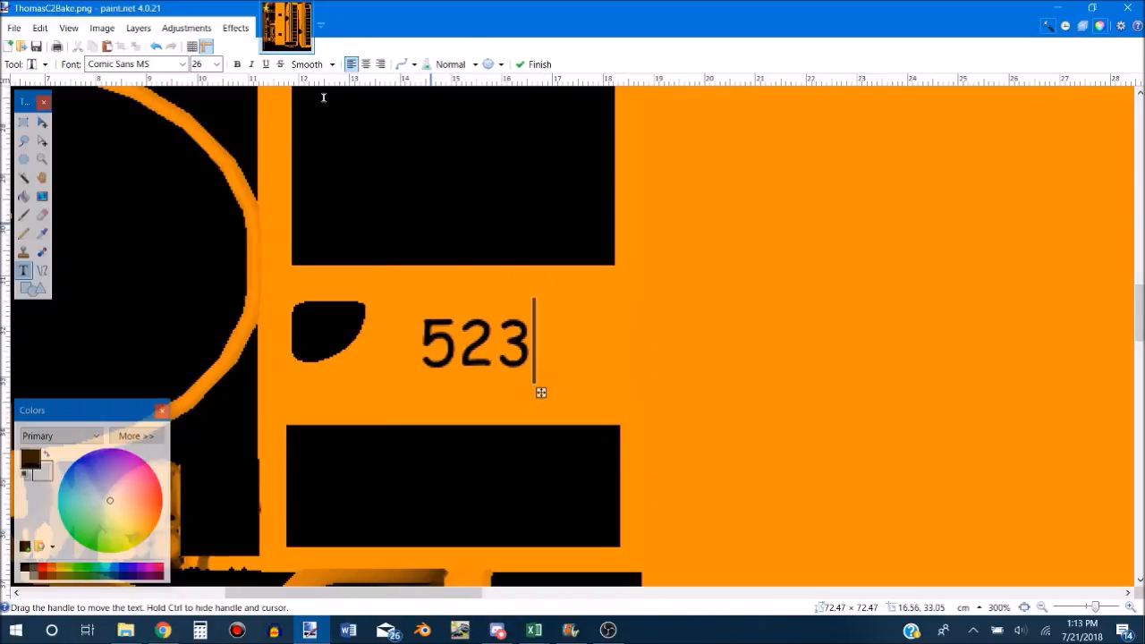
Set the panel number 523 to font size 36 and shift it slightly toward the rounded cutout.
click(216, 65)
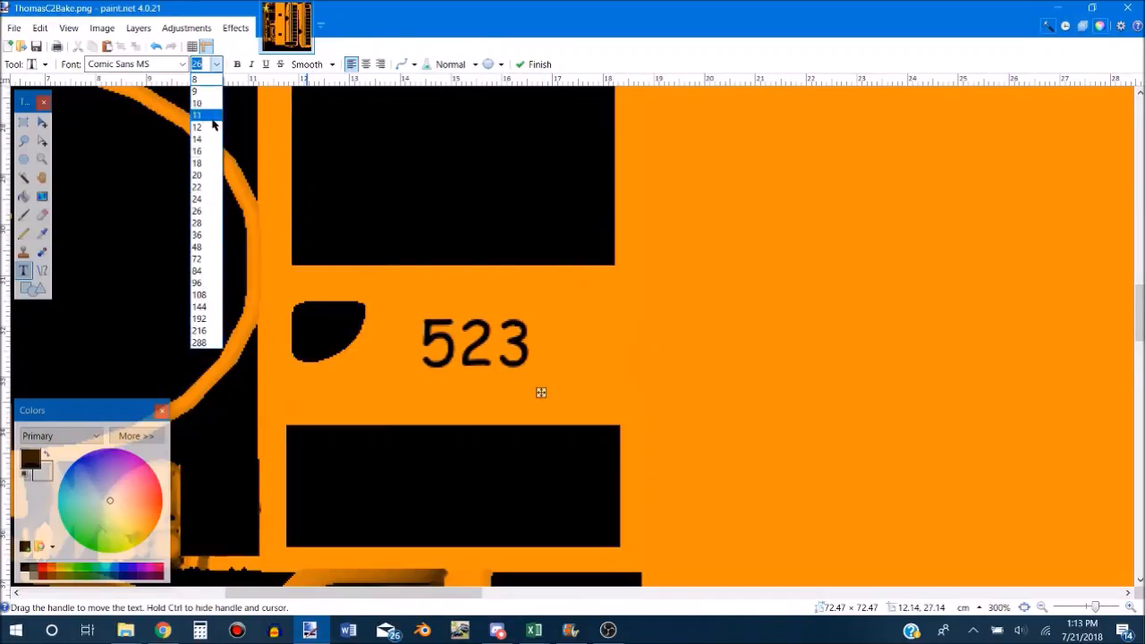
click(204, 237)
drag(582, 409, 571, 409)
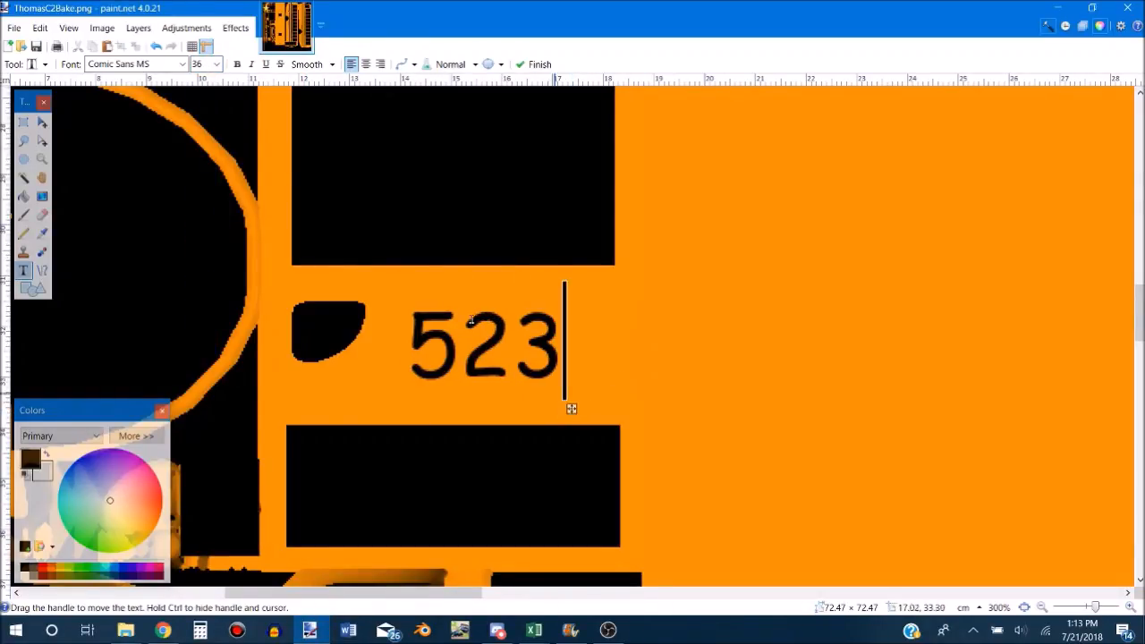
Set the panel number 523 to font size 30 and shift it slightly away from the rounded cutout.
text(30)
key(Return)
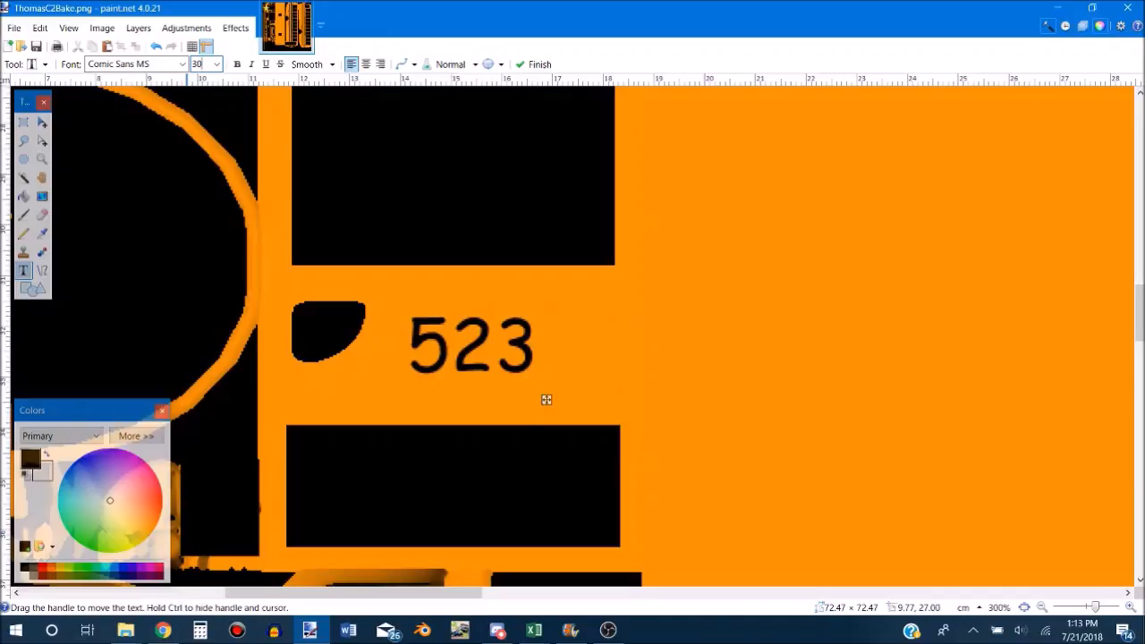
drag(547, 400, 557, 402)
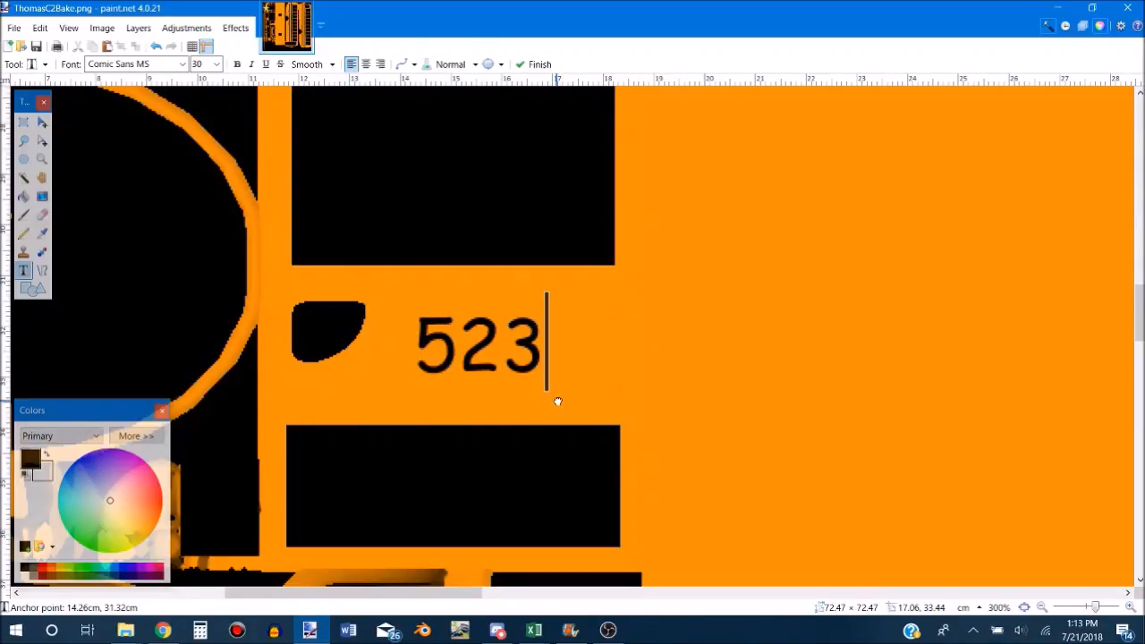
Rotate the whole image clockwise in three 90-degree turns so the side lettering reads upright.
scroll(557, 401, down, 5)
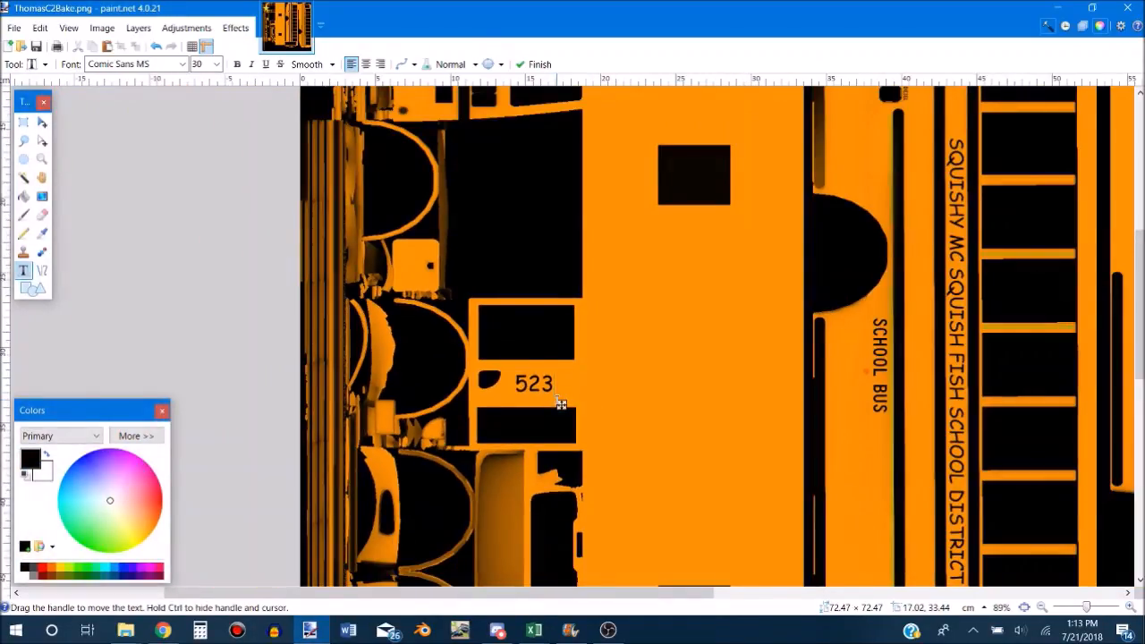
scroll(561, 404, down, 2)
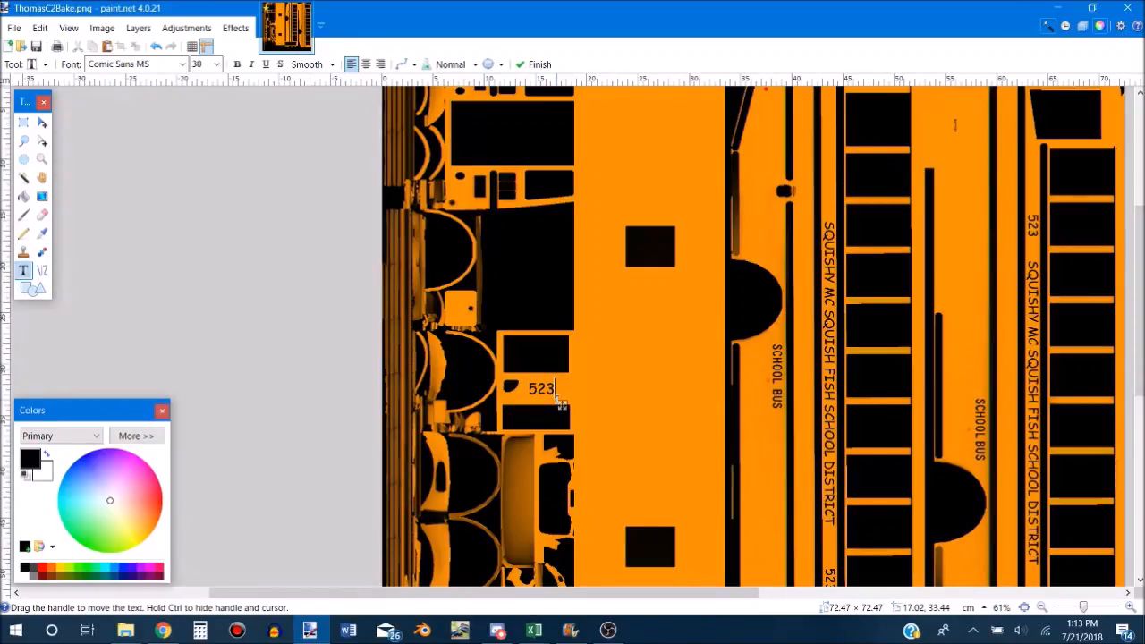
key(ctrl+h)
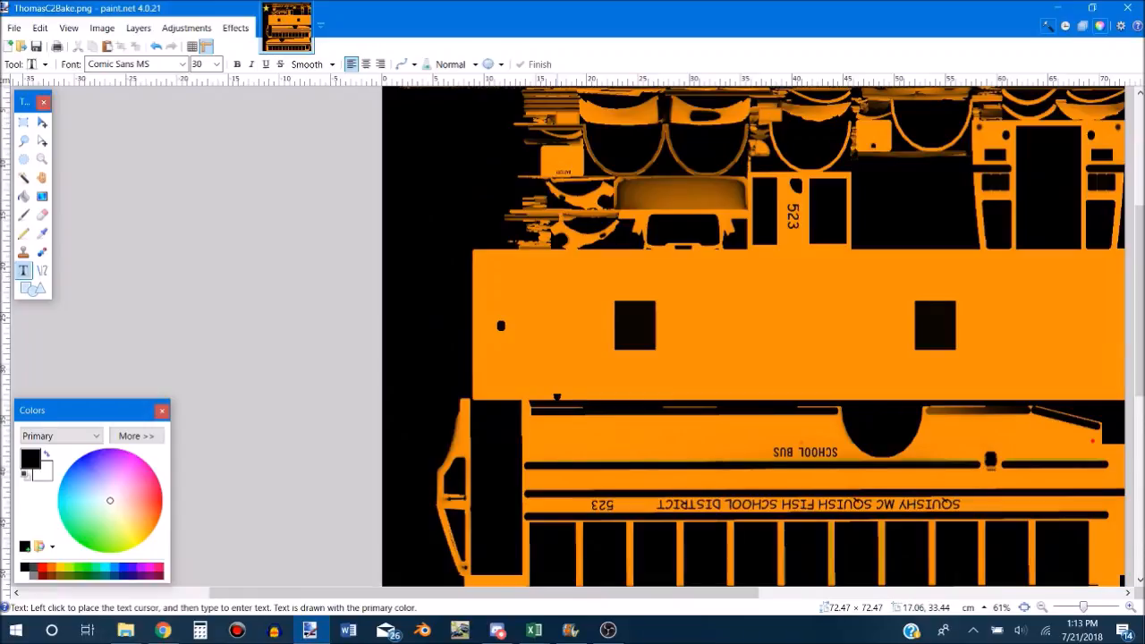
key(ctrl+h)
key(ctrl+h)
scroll(954, 295, down, 3)
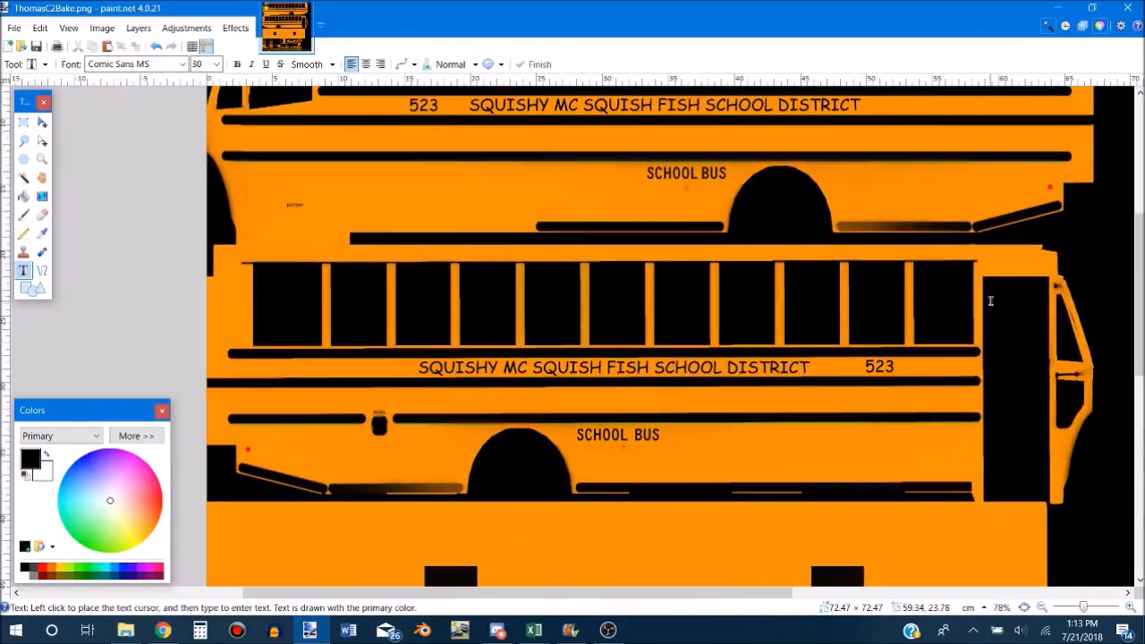
scroll(990, 300, up, 2)
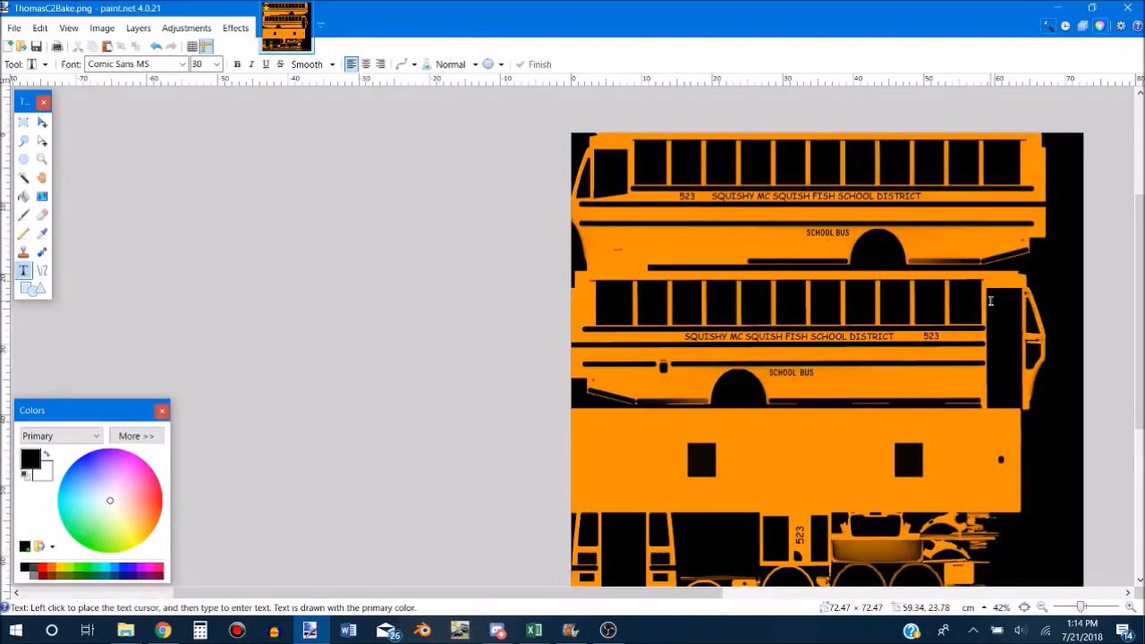
Select a rectangle about 16.45 by 17.91 cm from the large orange panel's upper-left corner across to the first black square's near edge.
scroll(989, 300, up, 2)
scroll(990, 301, down, 3)
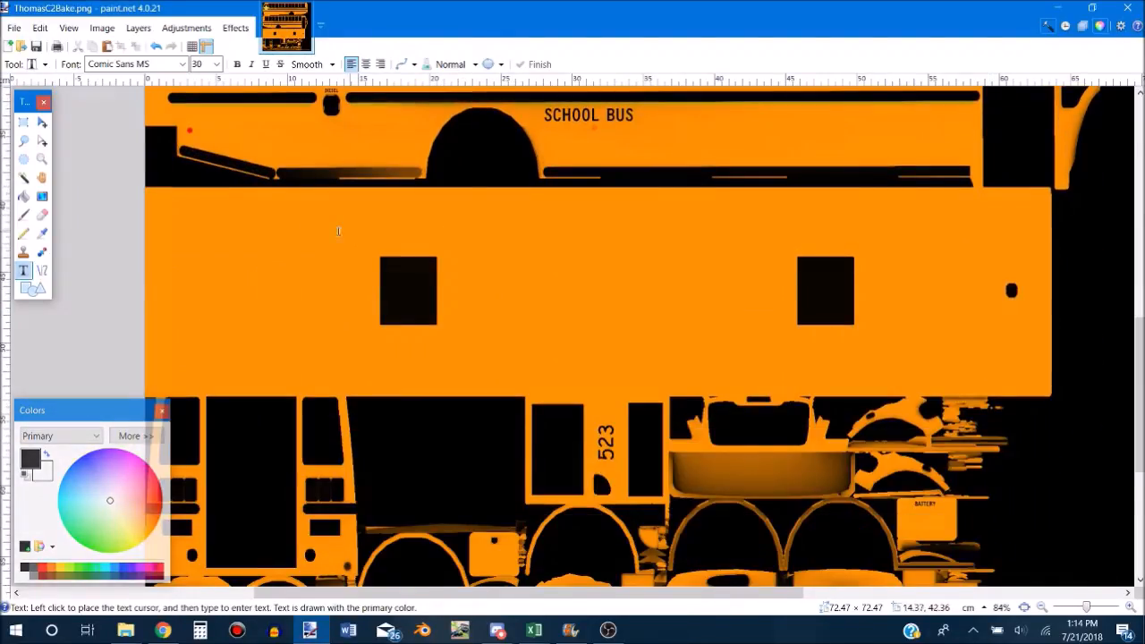
click(23, 122)
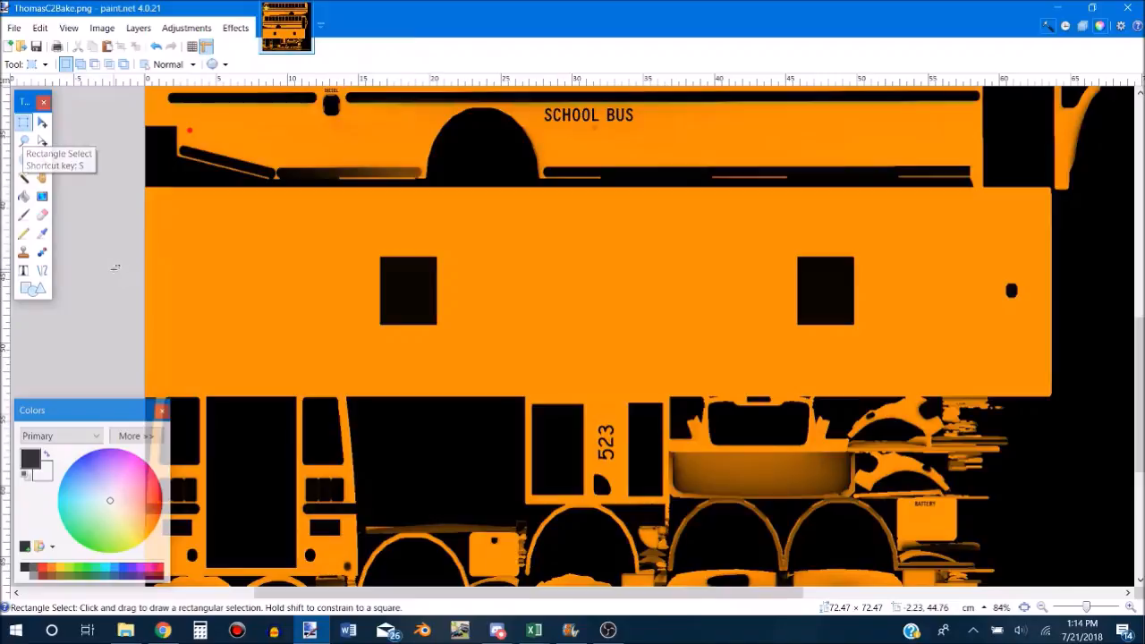
scroll(130, 176, up, 3)
scroll(130, 176, up, 1)
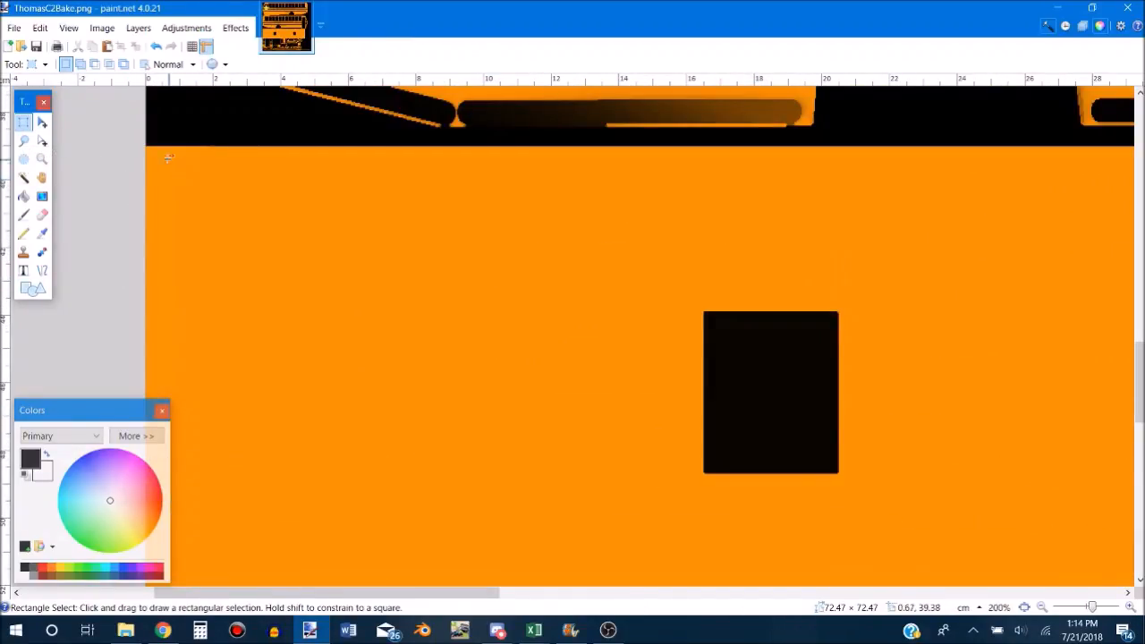
drag(149, 146, 186, 172)
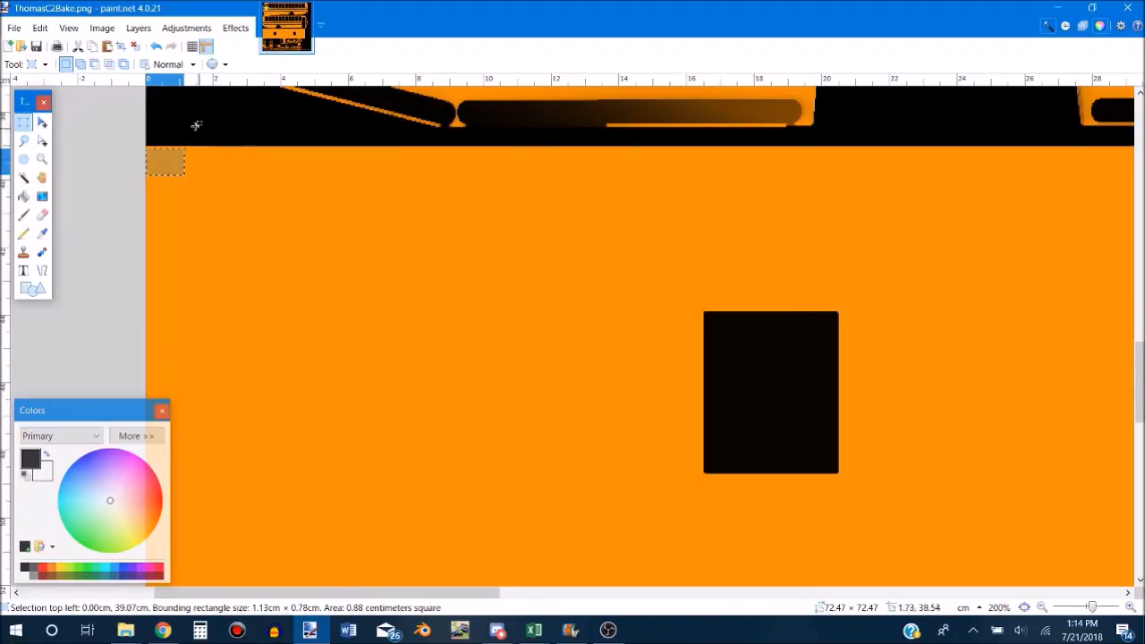
drag(148, 143, 313, 228)
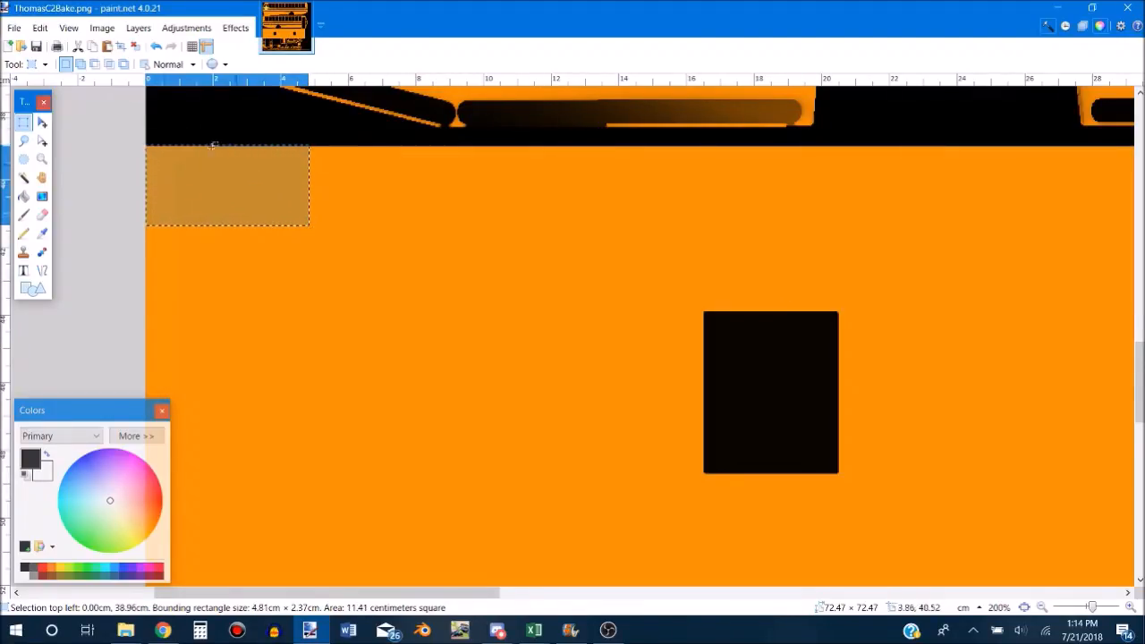
scroll(155, 110, up, 3)
drag(141, 174, 243, 239)
scroll(125, 179, up, 5)
drag(140, 156, 633, 637)
scroll(650, 503, down, 9)
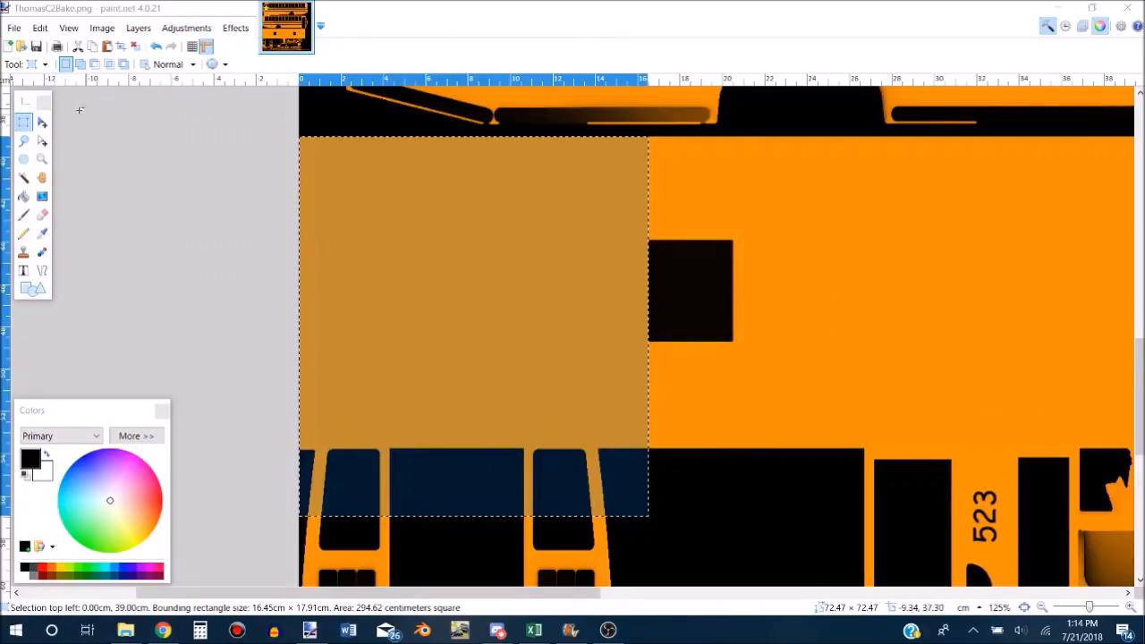
click(41, 123)
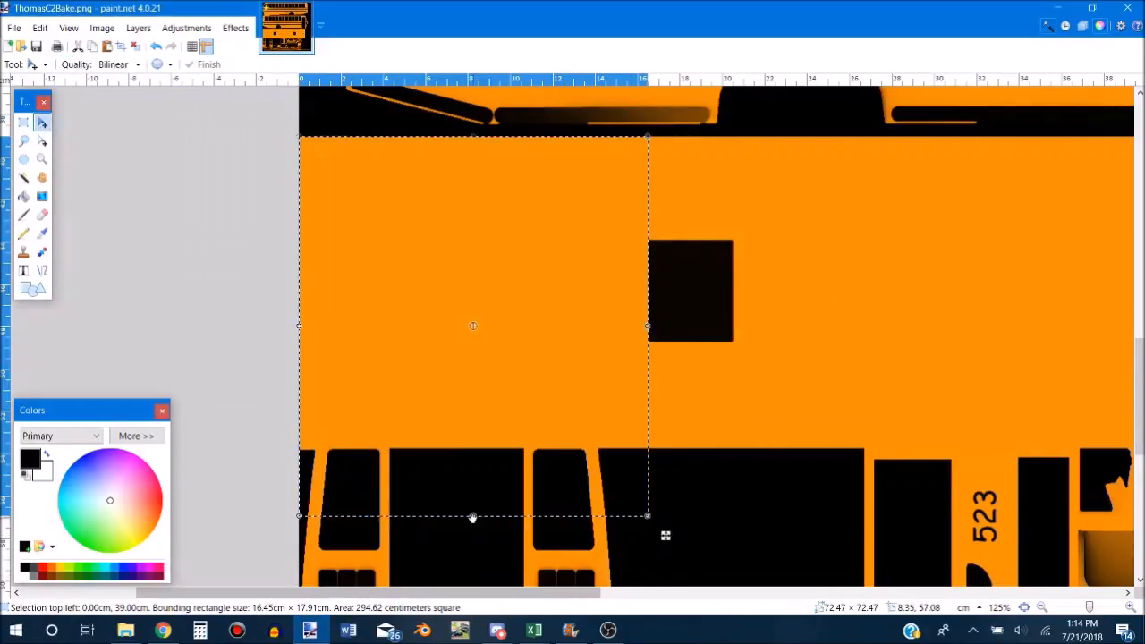
drag(472, 517, 473, 477)
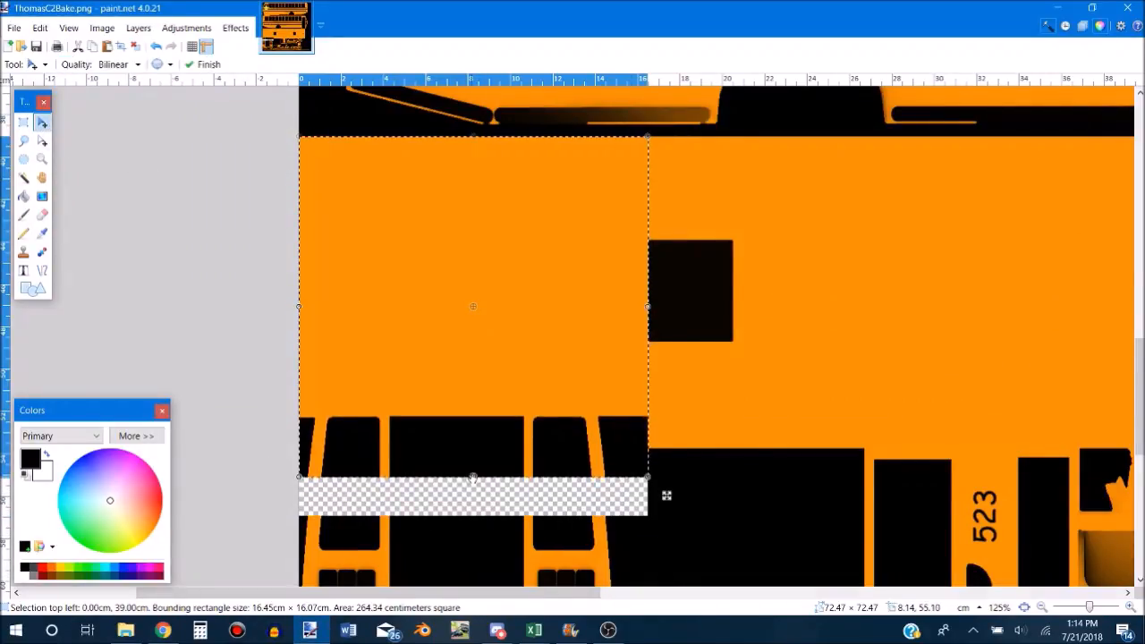
key(ctrl+z)
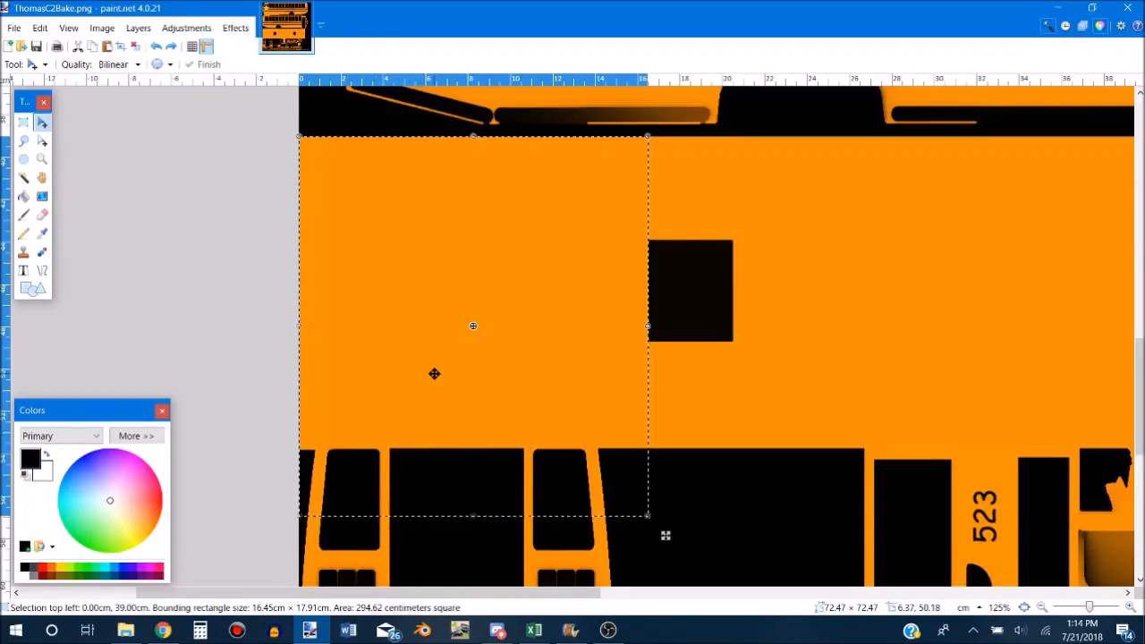
drag(472, 516, 474, 442)
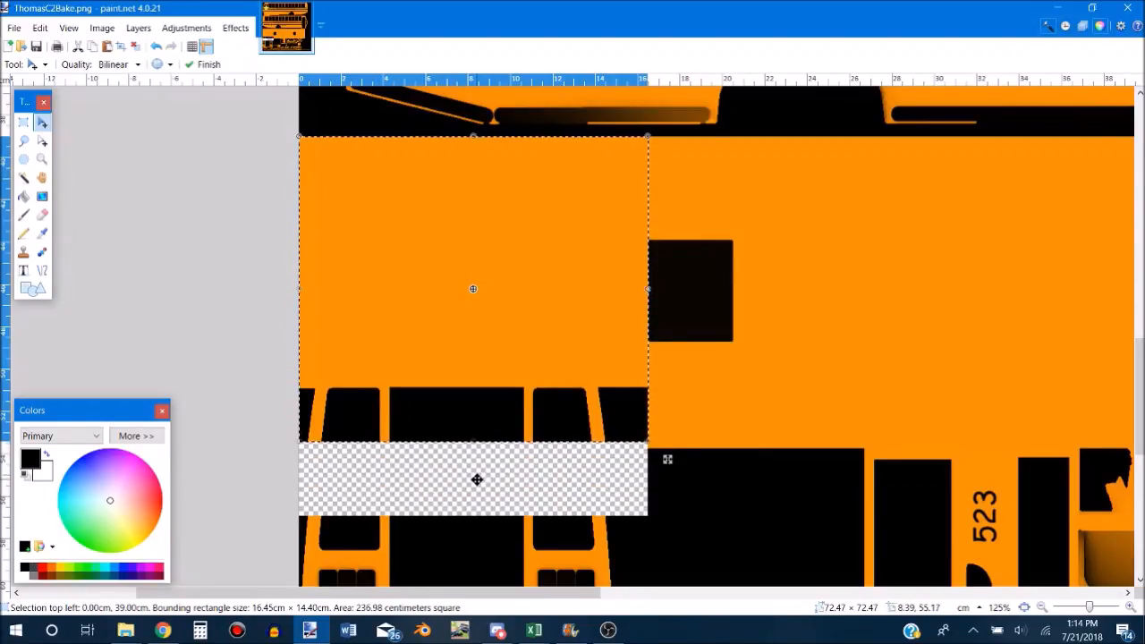
key(ctrl+z)
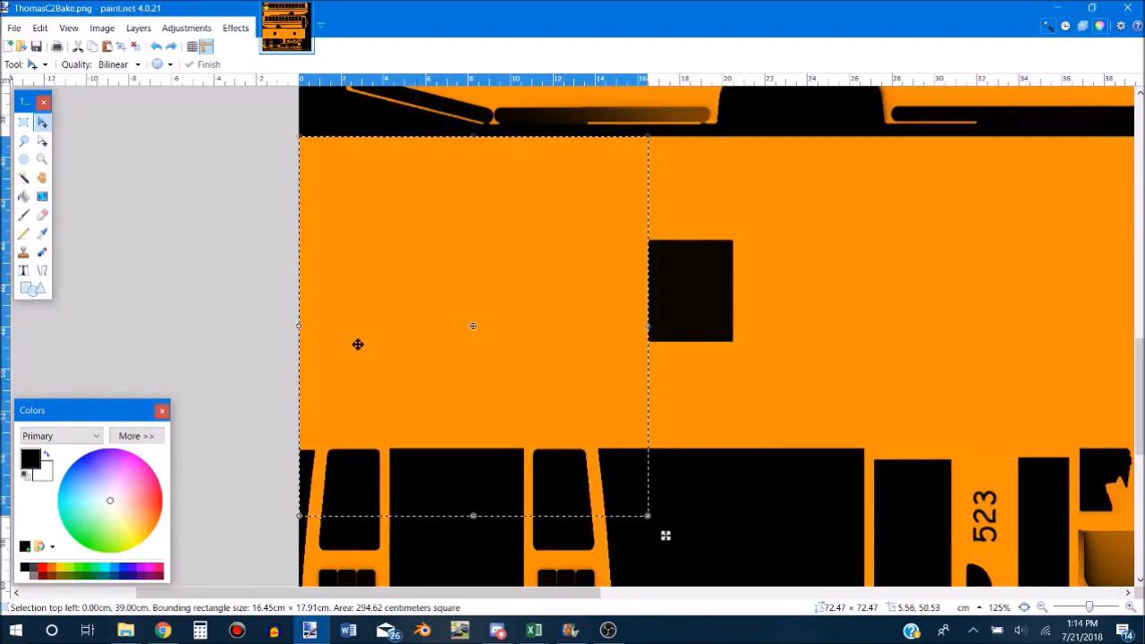
Shorten the selection outline to the large orange panel's lower edge, making it about 14.72 cm tall.
click(42, 140)
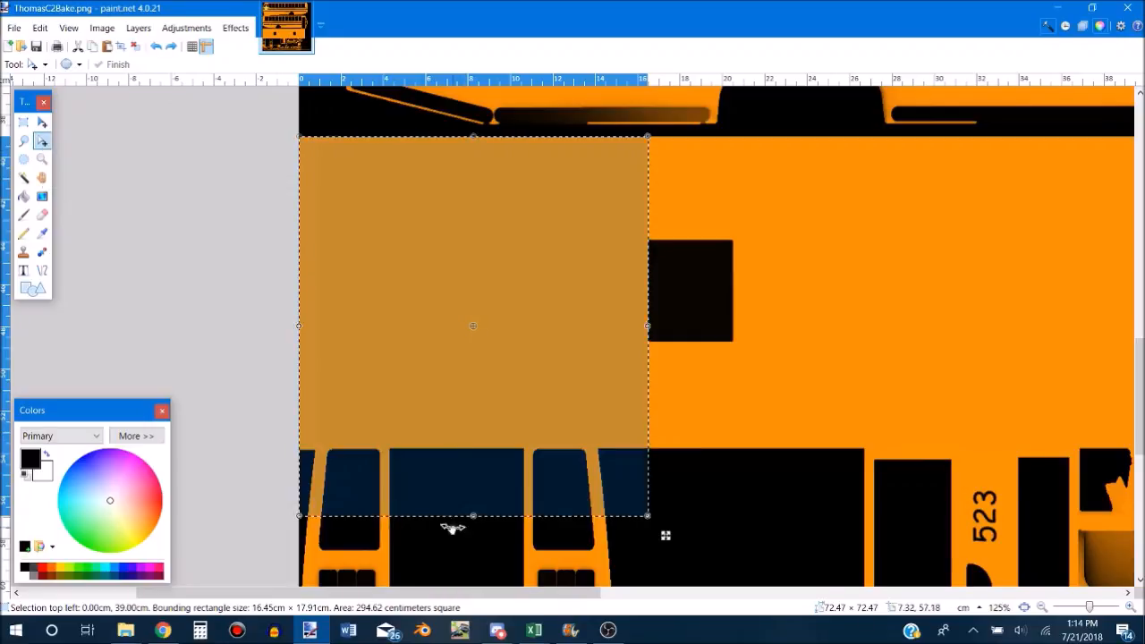
drag(475, 517, 475, 453)
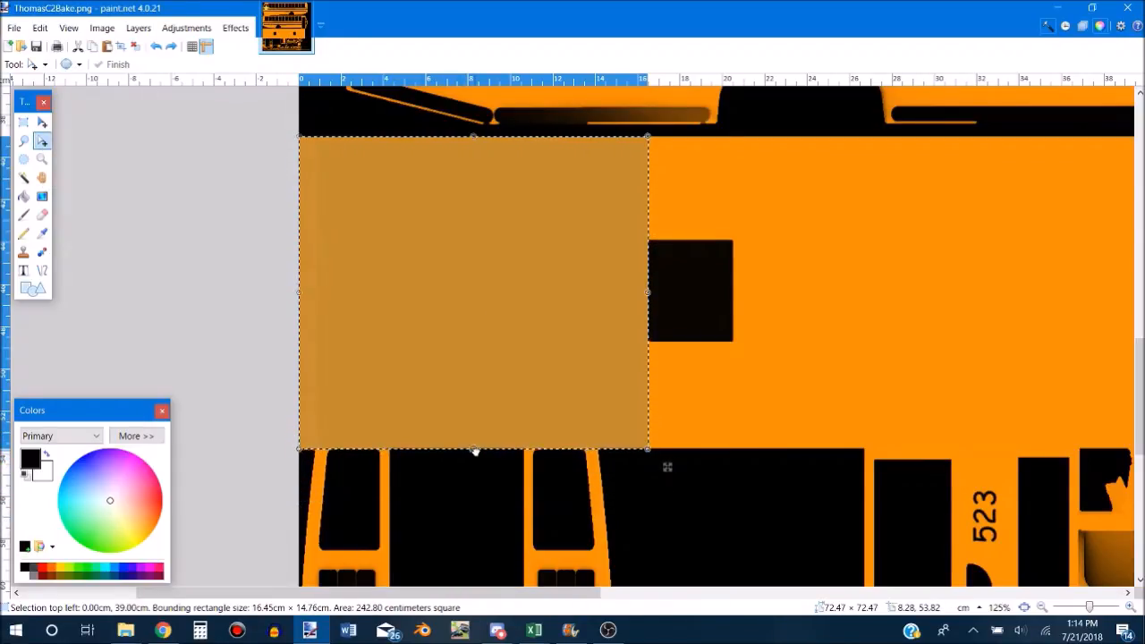
scroll(475, 453, up, 5)
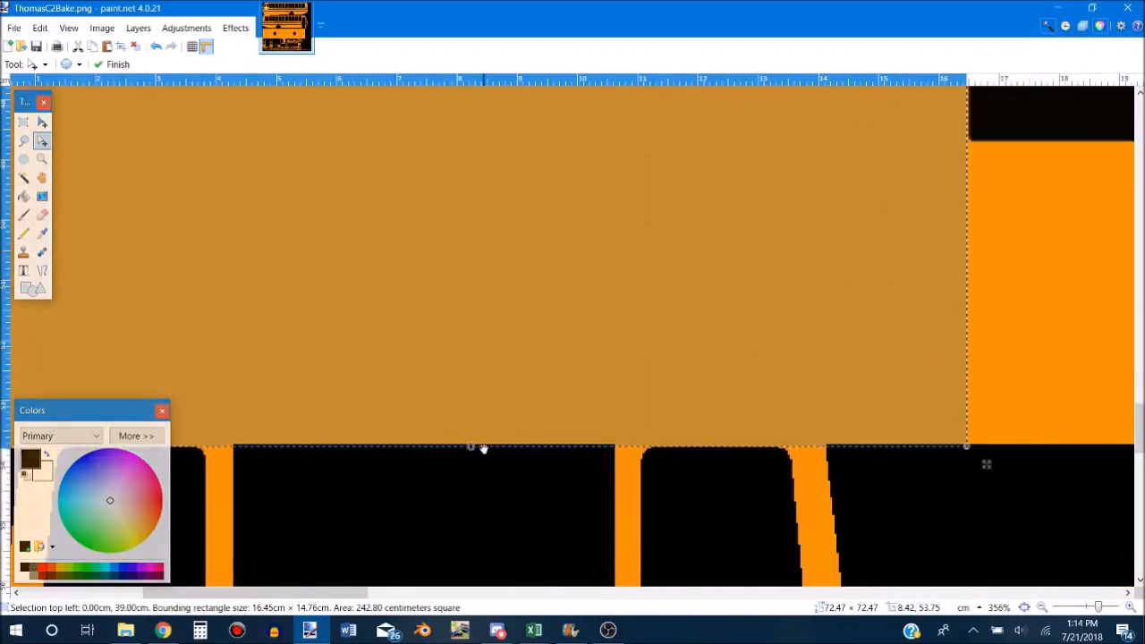
drag(473, 447, 472, 445)
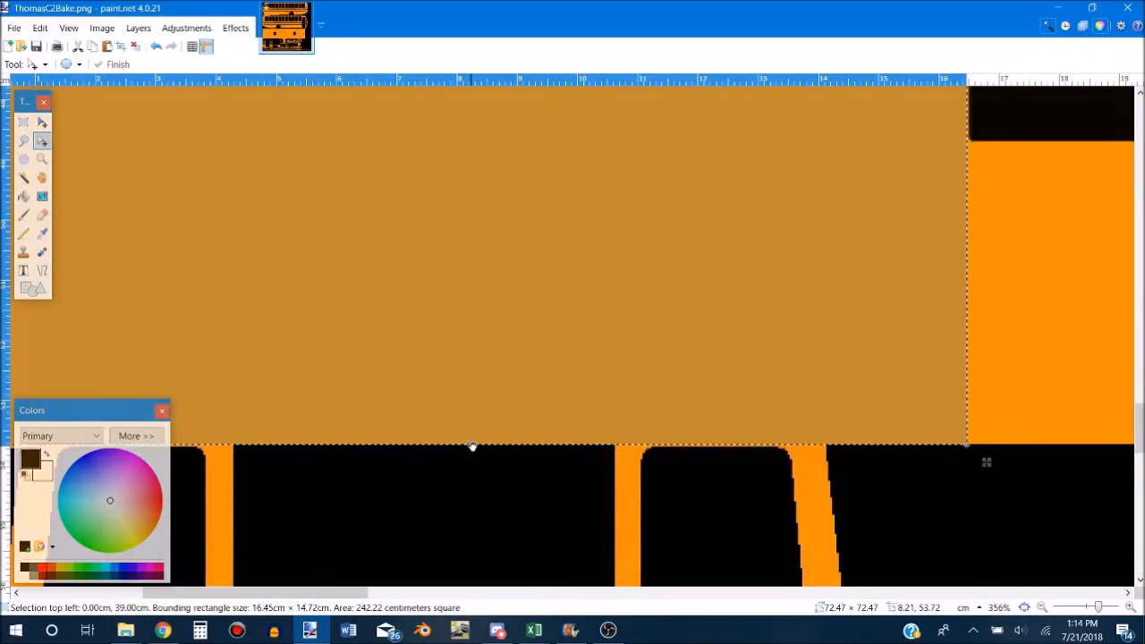
scroll(859, 528, up, 4)
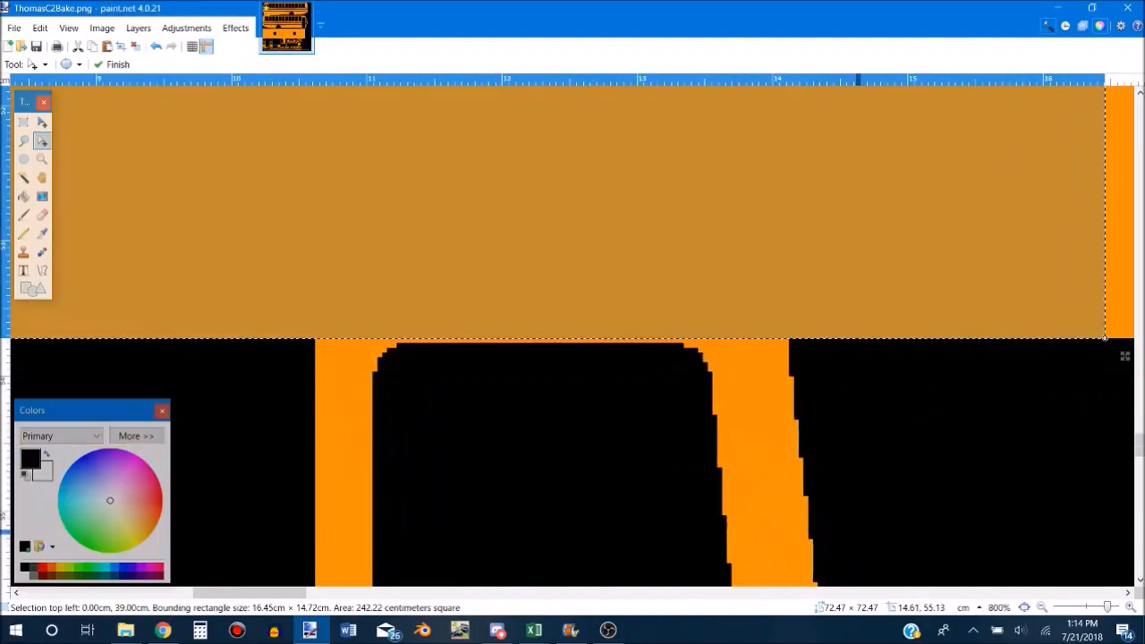
scroll(858, 529, down, 8)
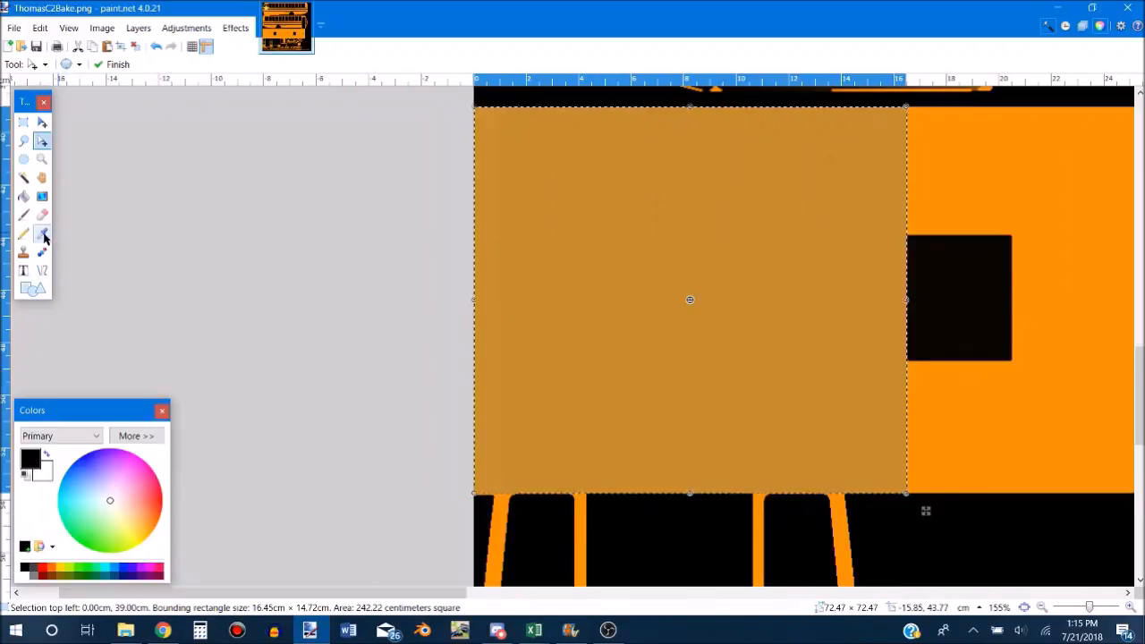
Fill the selected section of the large orange panel with white using the Paint Bucket.
click(24, 575)
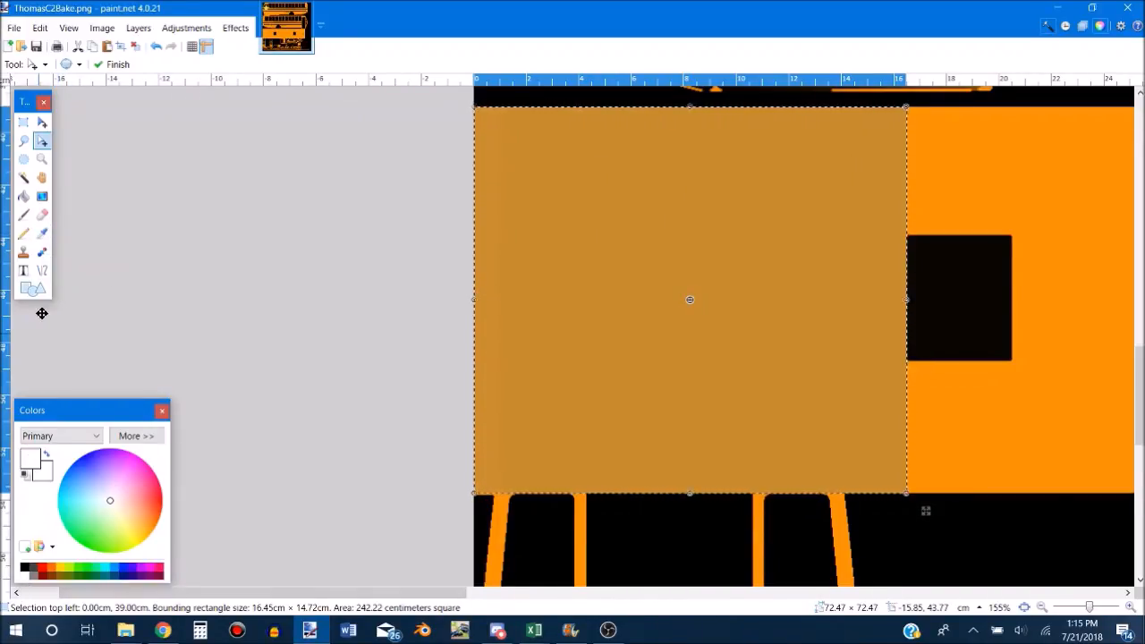
click(24, 196)
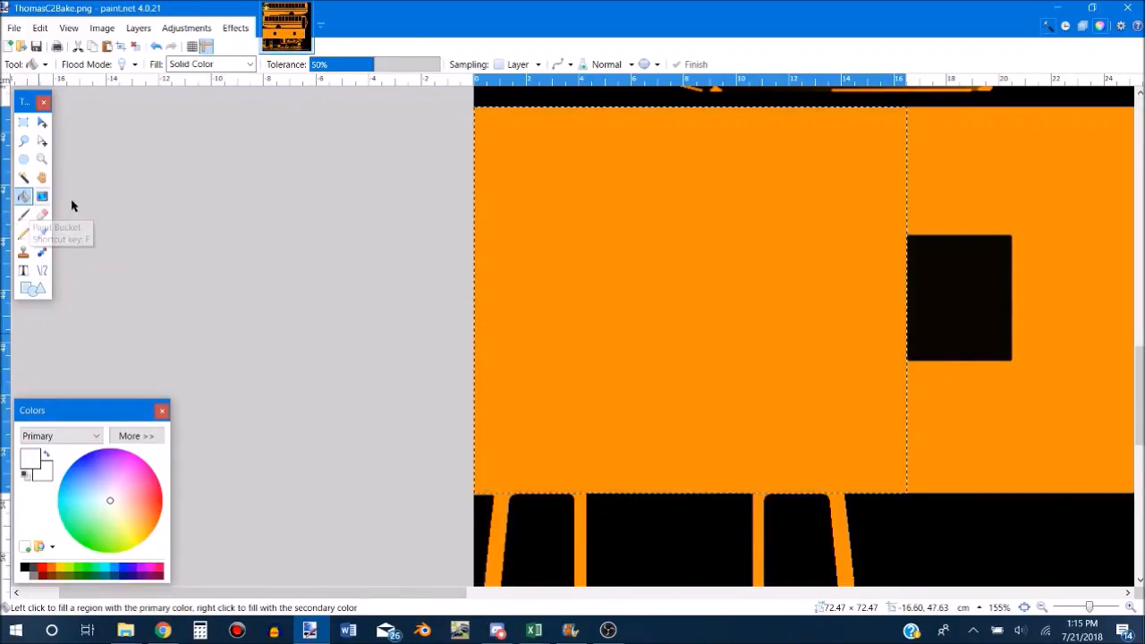
click(653, 302)
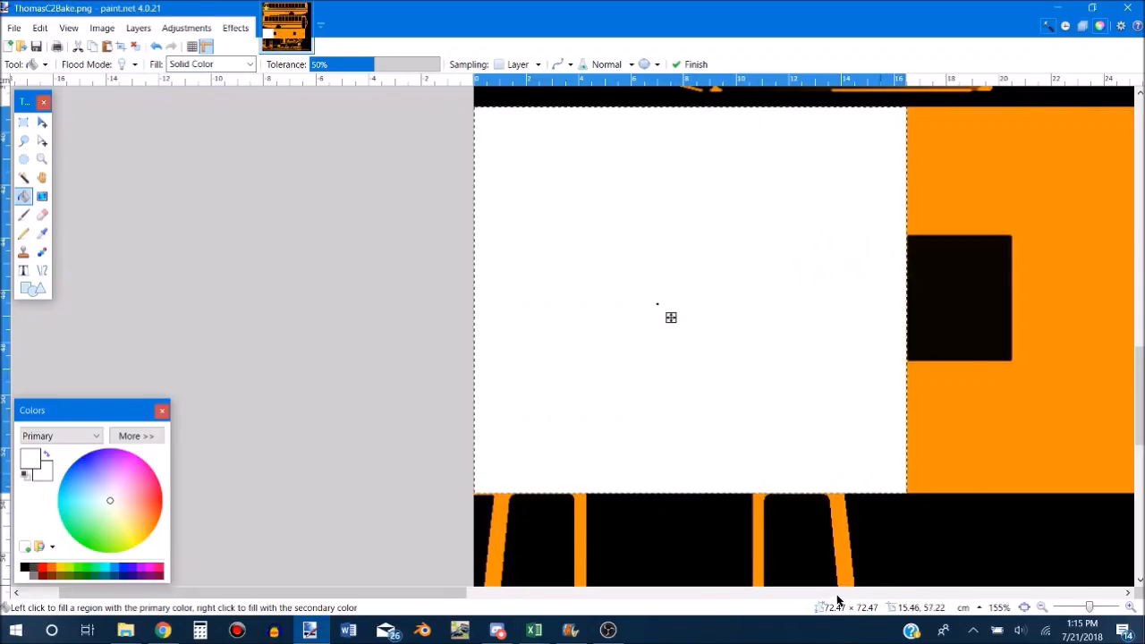
scroll(721, 378, down, 1)
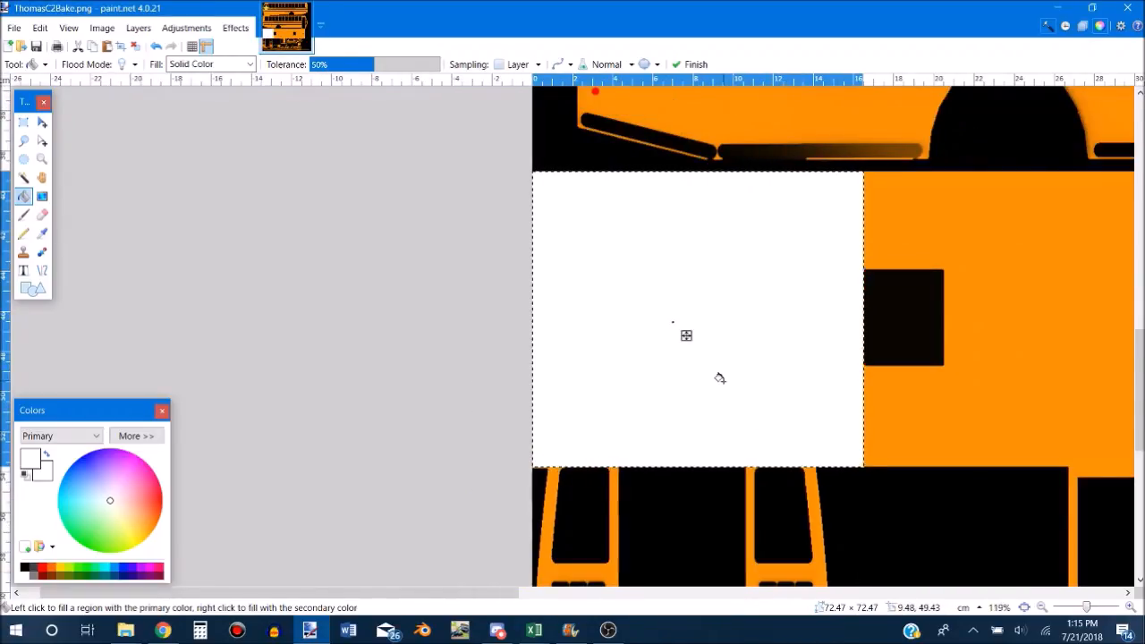
Undo the white fill and return the selection outline to about 17.91 cm tall.
key(ctrl+z)
key(m)
key(m)
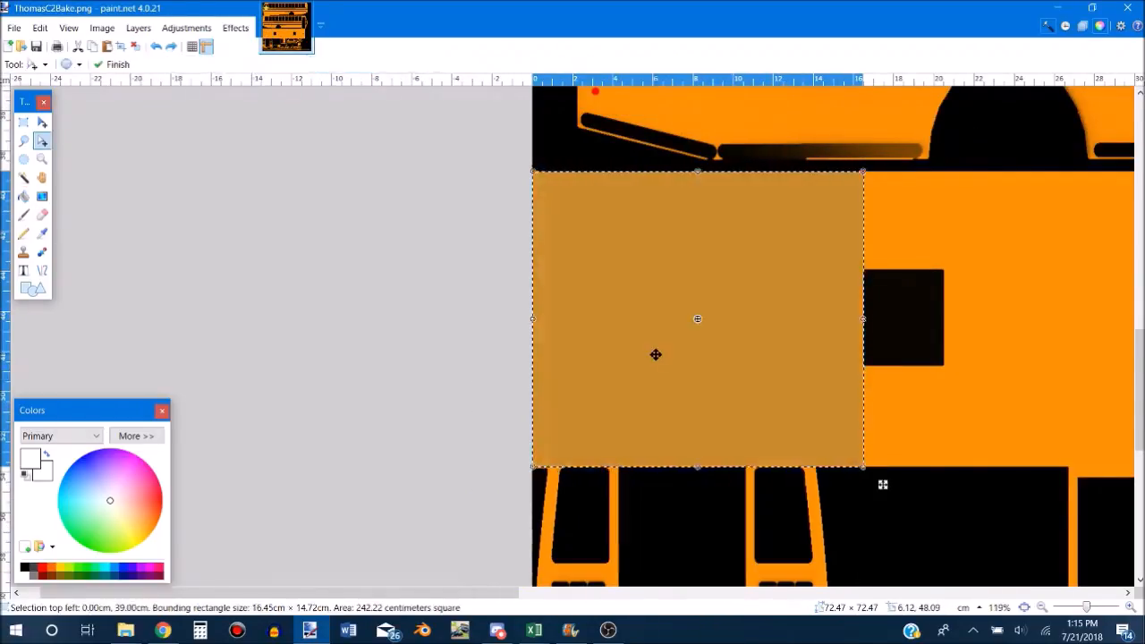
drag(882, 485, 881, 550)
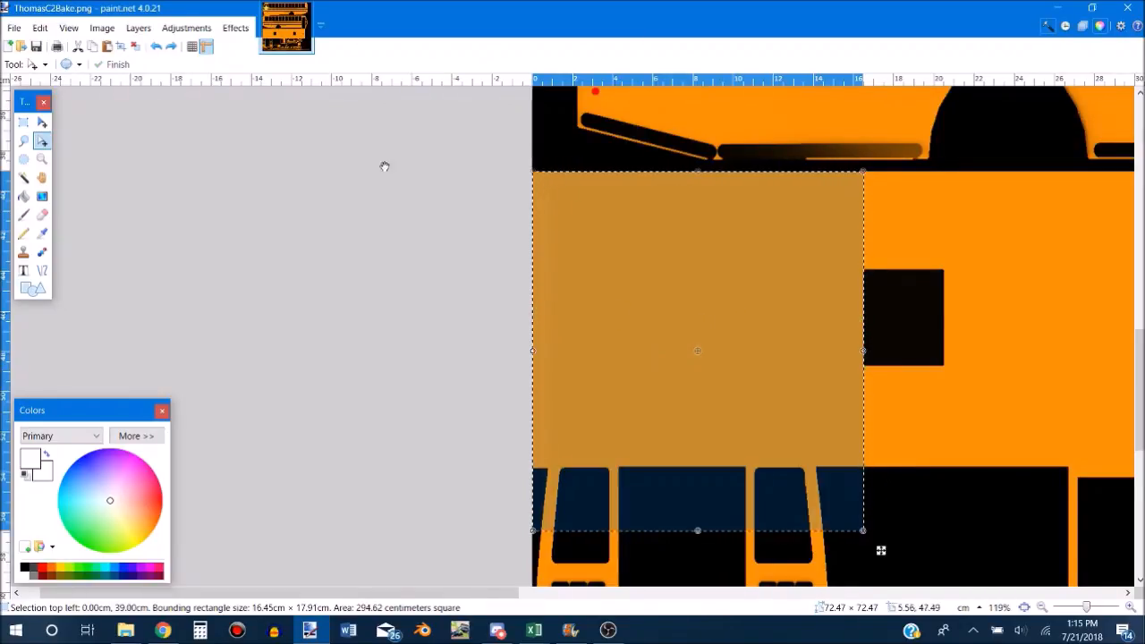
Resize the selection outline to cover the entire large orange panel with the two black squares, about 63.62 by 14.72 cm.
click(25, 122)
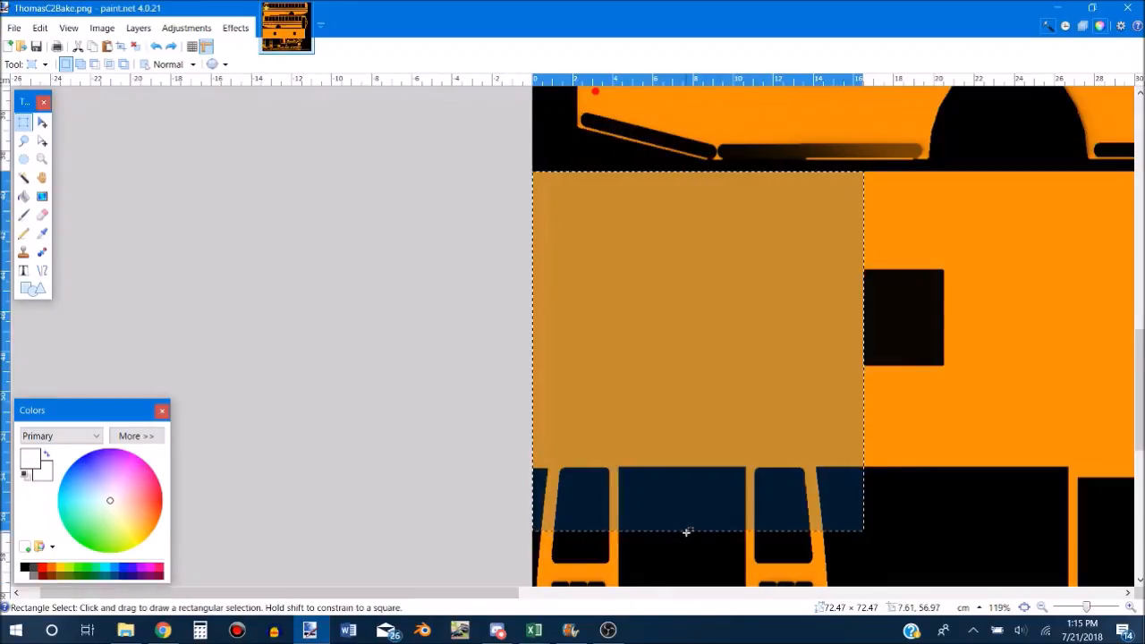
click(42, 141)
drag(698, 527, 696, 466)
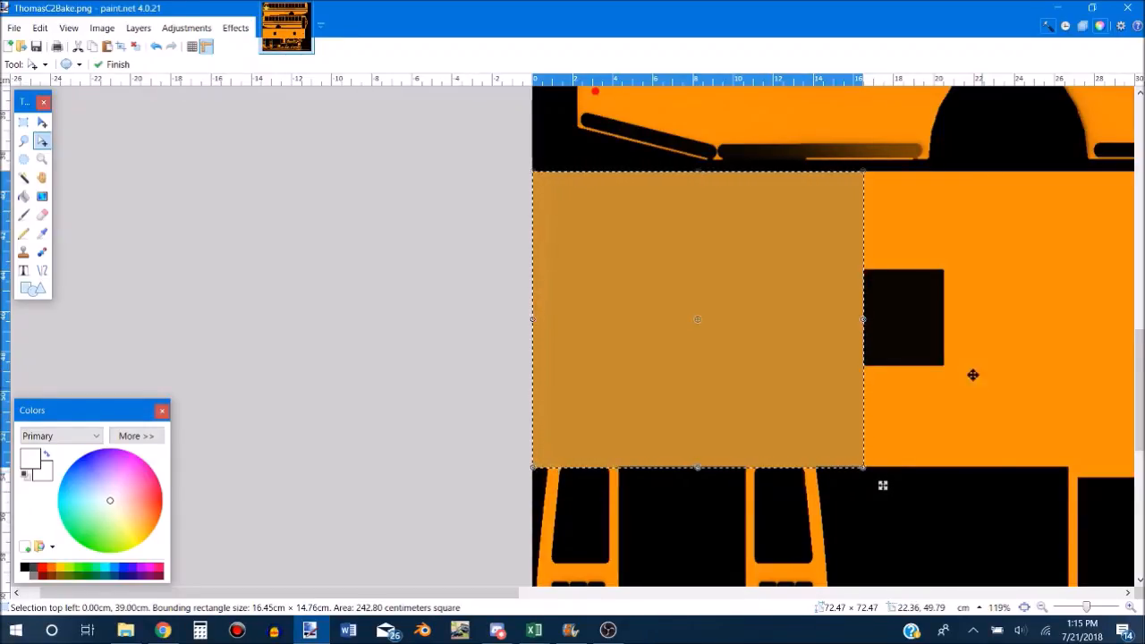
drag(864, 319, 951, 348)
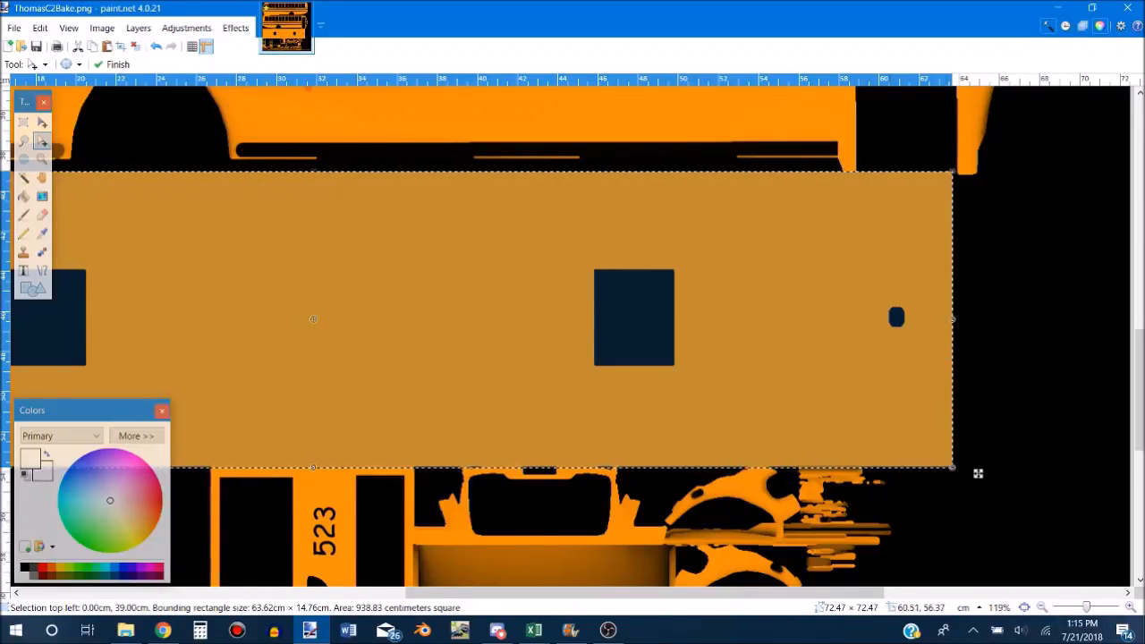
drag(844, 594, 724, 575)
ctrl+scroll(572, 454, up, 4)
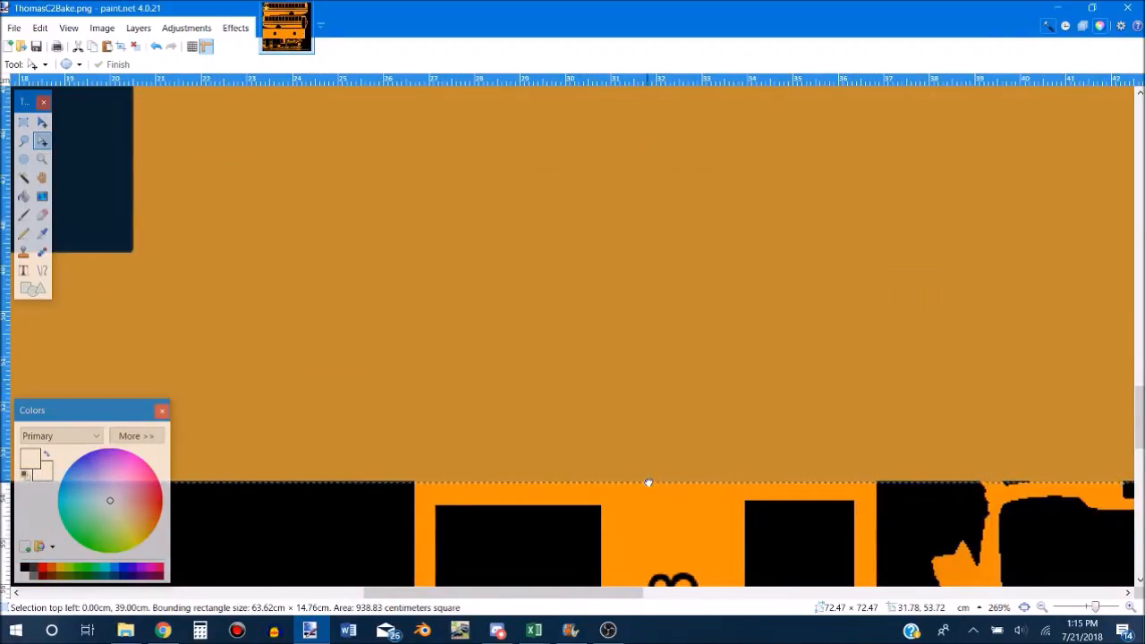
ctrl+scroll(648, 481, down, 5)
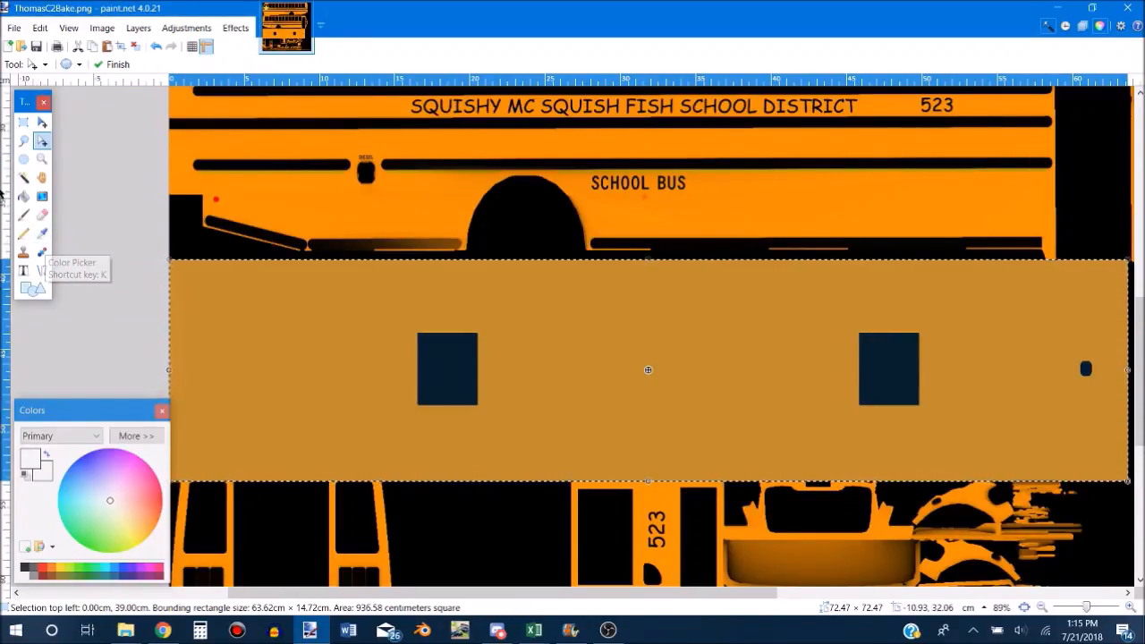
Fill the selected large orange panel around the two black squares with white using the Paint Bucket.
click(24, 196)
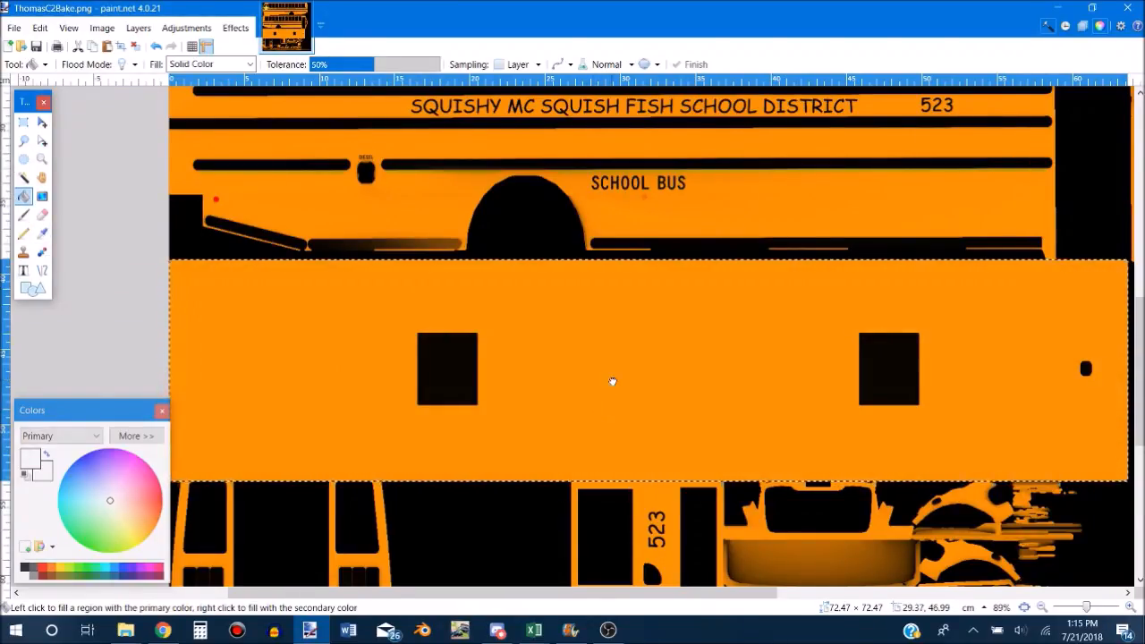
click(608, 376)
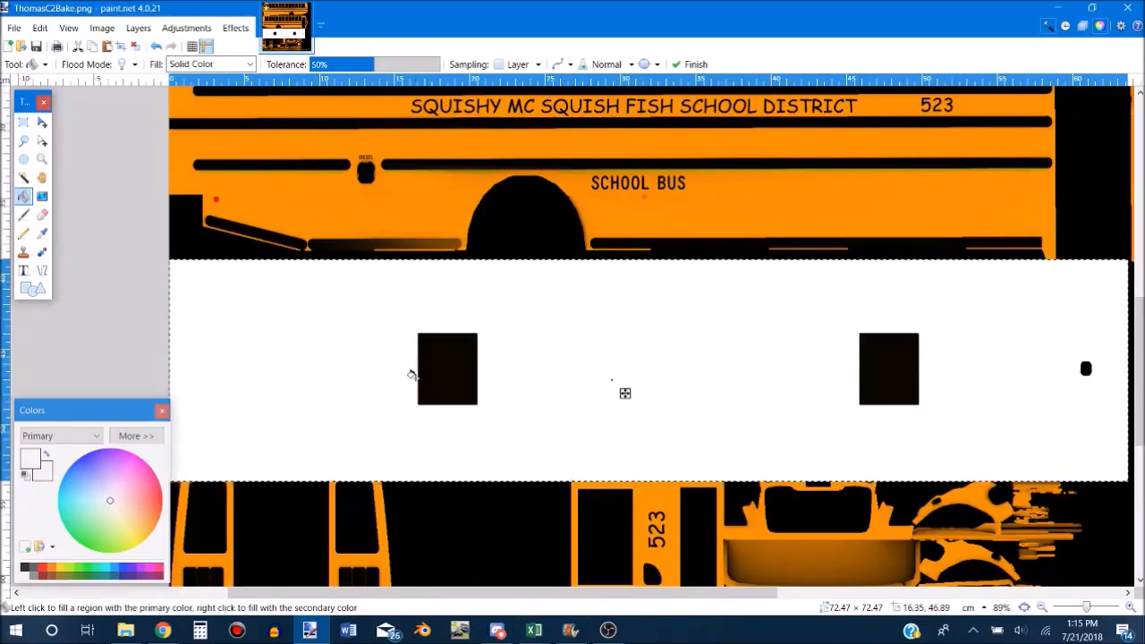
Select the thin orange strip above the second bus side's windows, about 63.98 by 1.17 cm, and fill it with white.
ctrl+scroll(550, 407, down, 3)
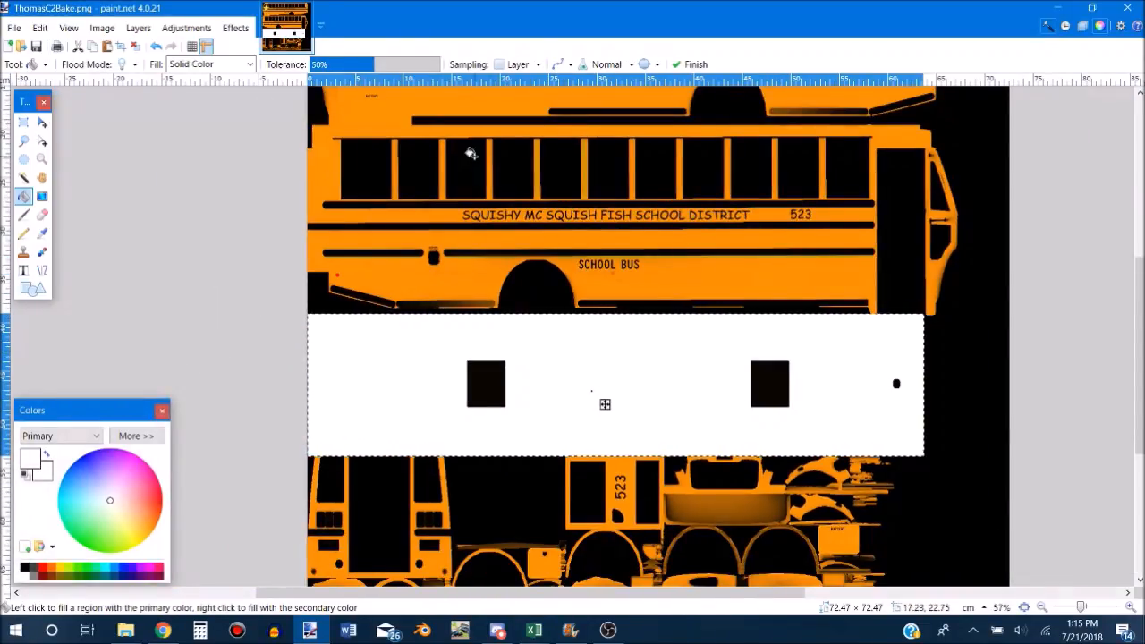
scroll(586, 238, up, 3)
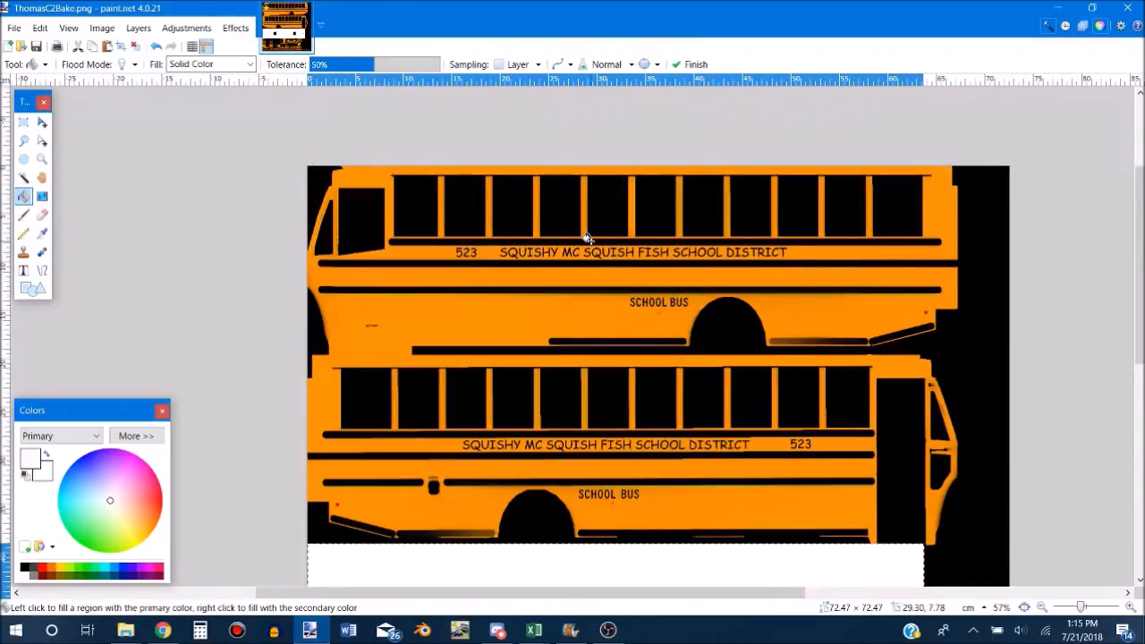
ctrl+scroll(378, 410, up, 5)
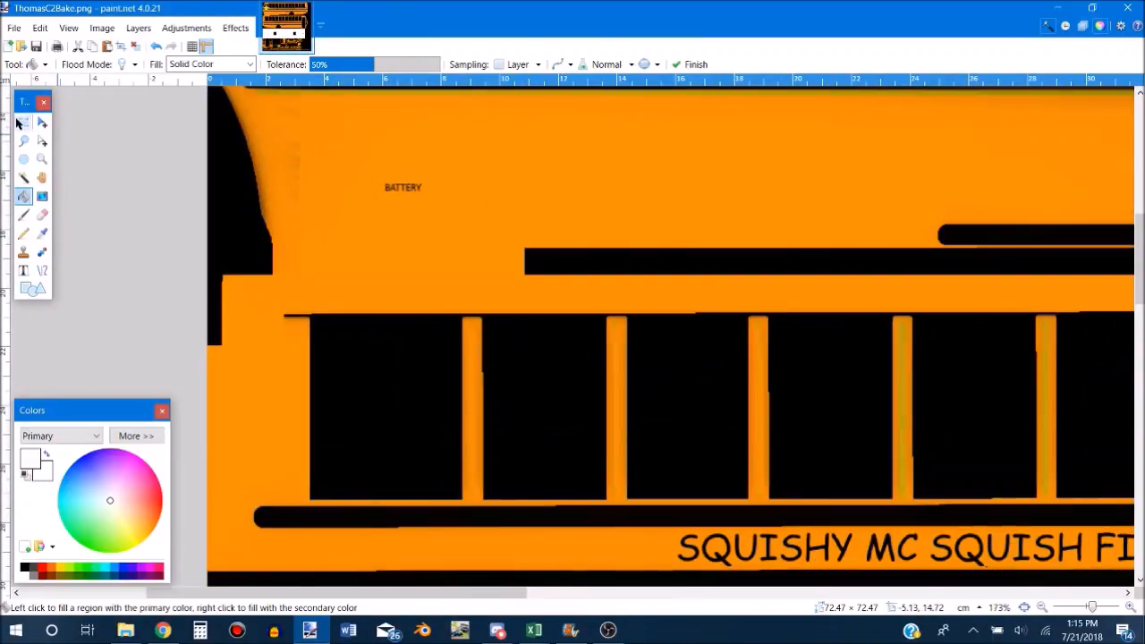
click(23, 125)
ctrl+scroll(223, 244, up, 2)
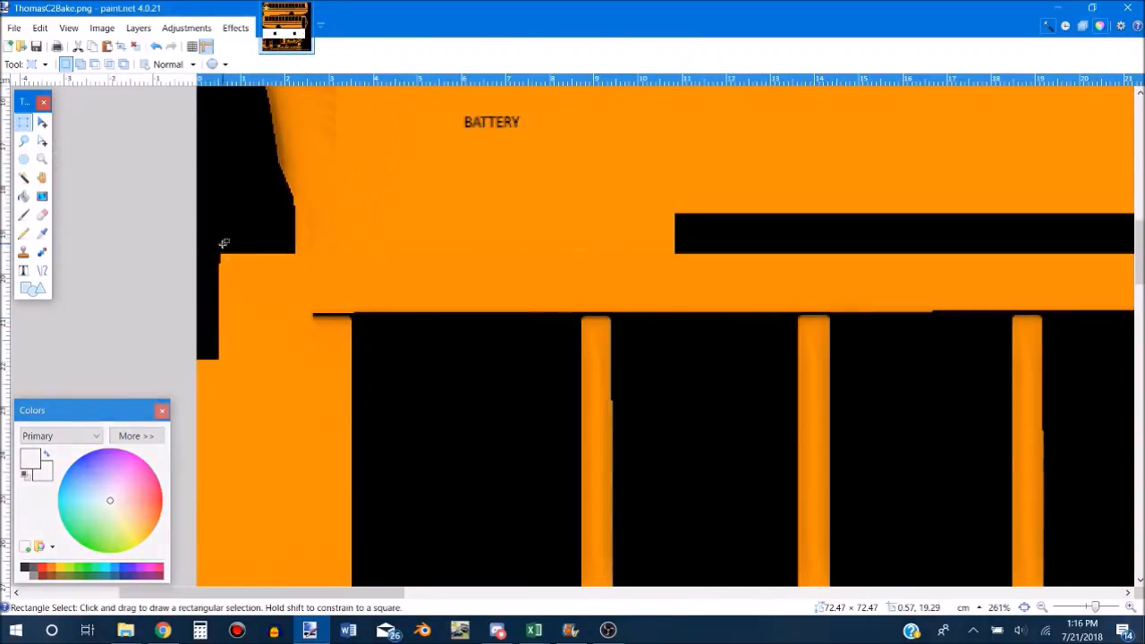
drag(219, 255, 769, 307)
drag(775, 307, 779, 305)
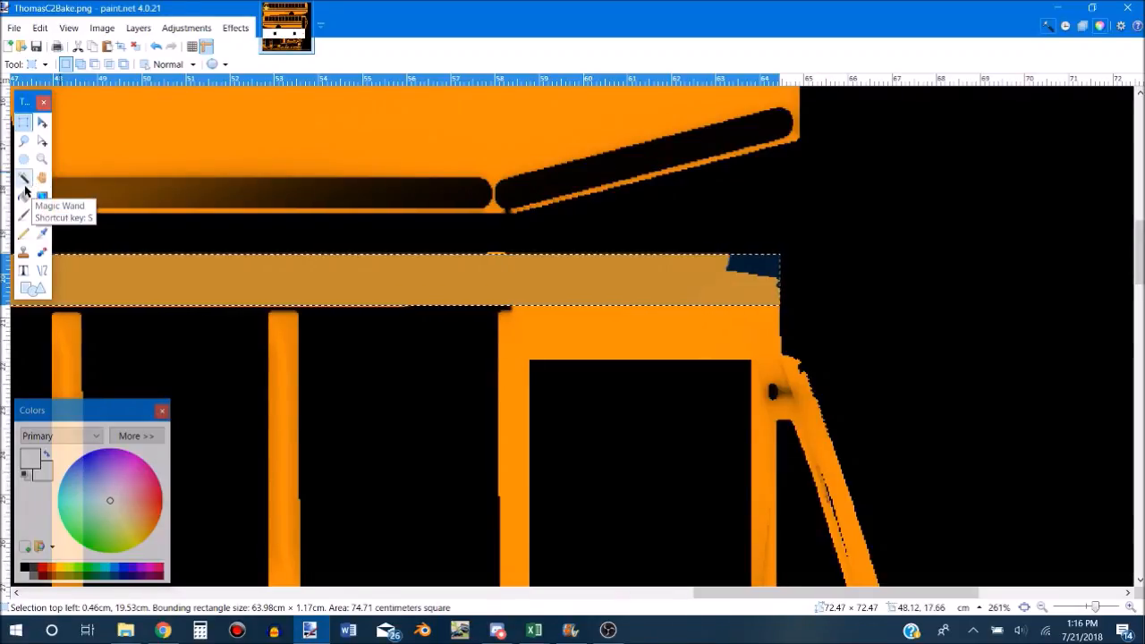
click(24, 199)
click(322, 284)
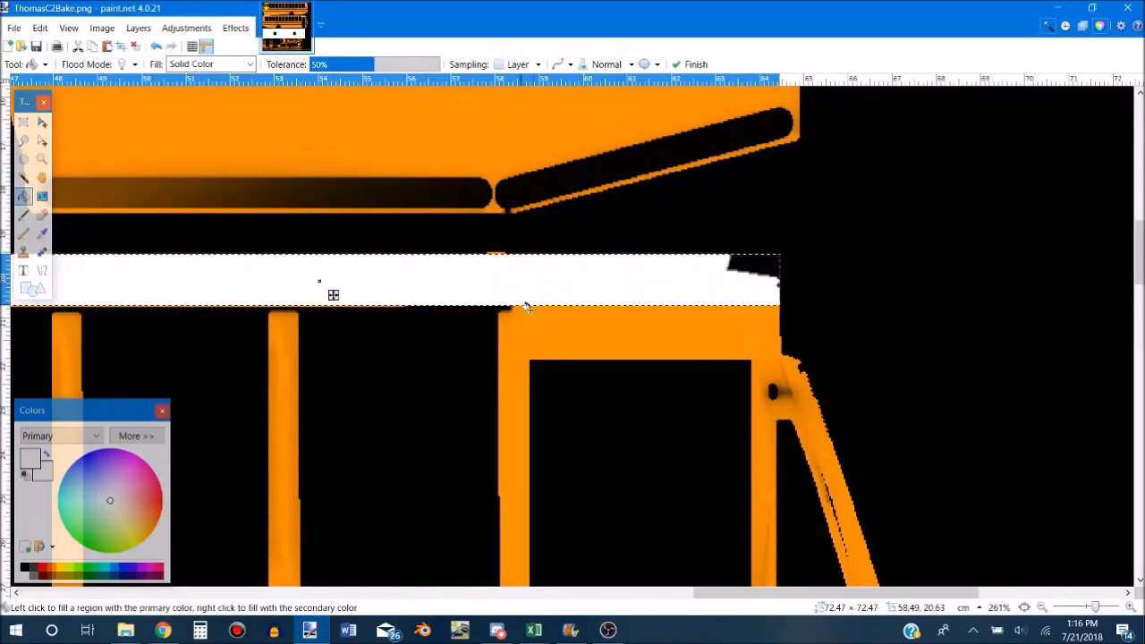
Examine the whole bus texture, checking the white roof strip and panel against the two bus sides and the smaller parts.
scroll(537, 315, down, 5)
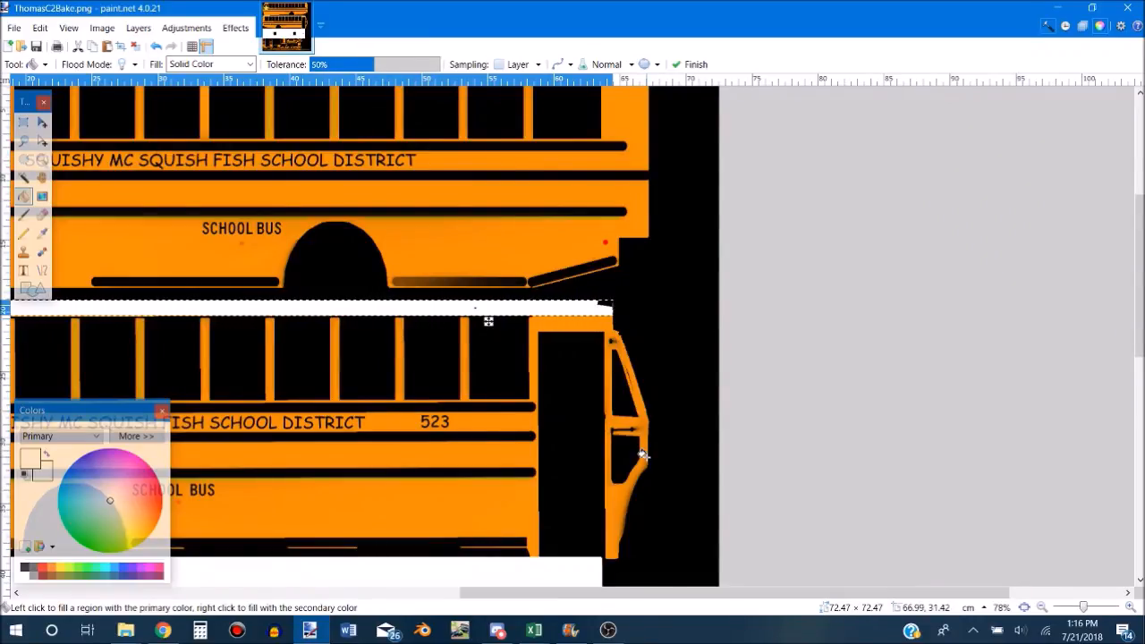
drag(799, 593, 608, 593)
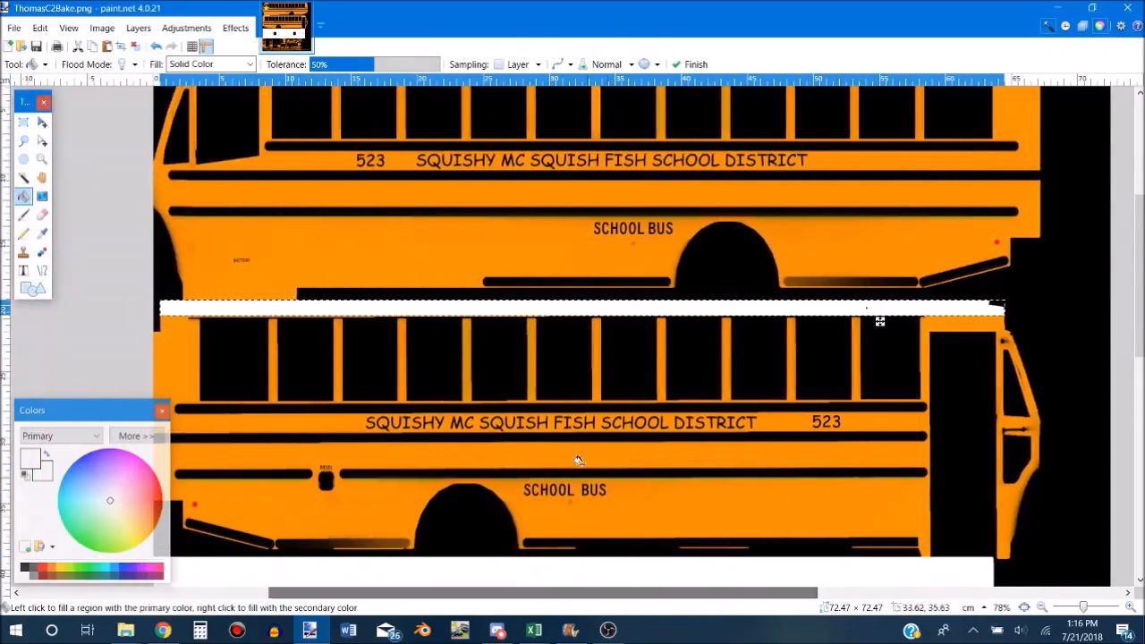
scroll(563, 433, down, 3)
scroll(563, 432, down, 3)
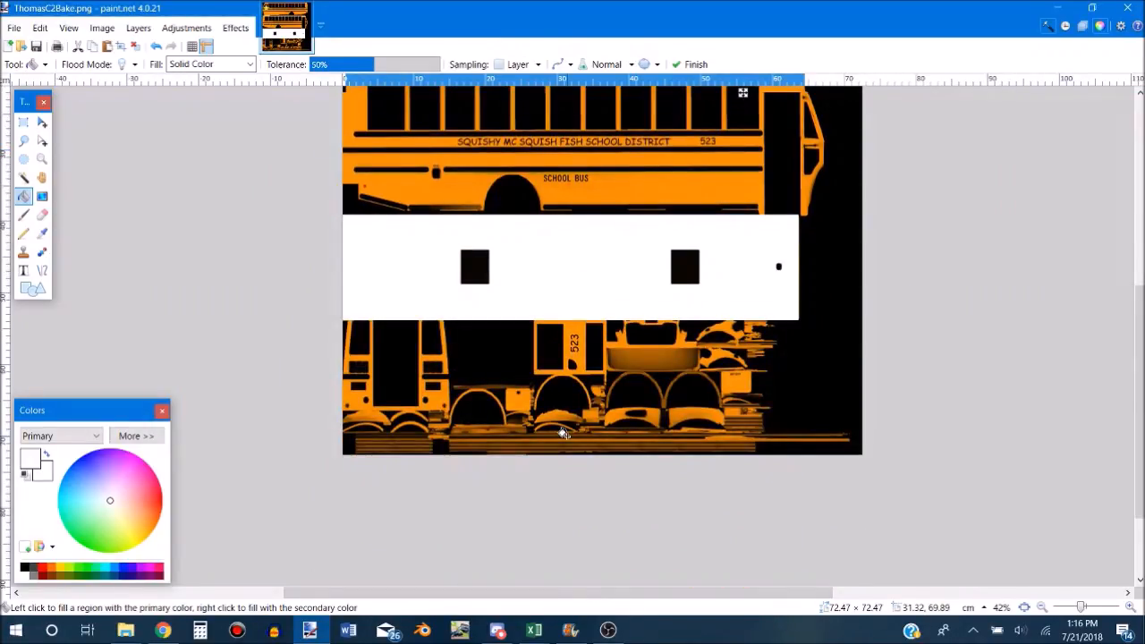
scroll(563, 433, up, 3)
scroll(564, 432, down, 2)
scroll(563, 433, up, 3)
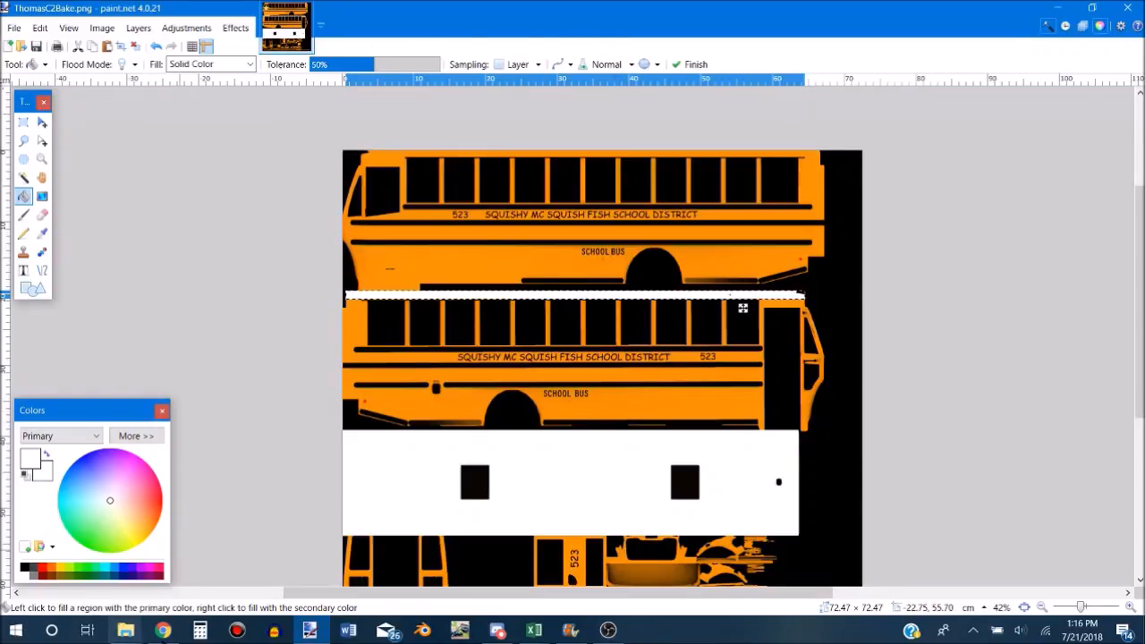
Switch to Chrome to view the school bus auction listing.
click(163, 629)
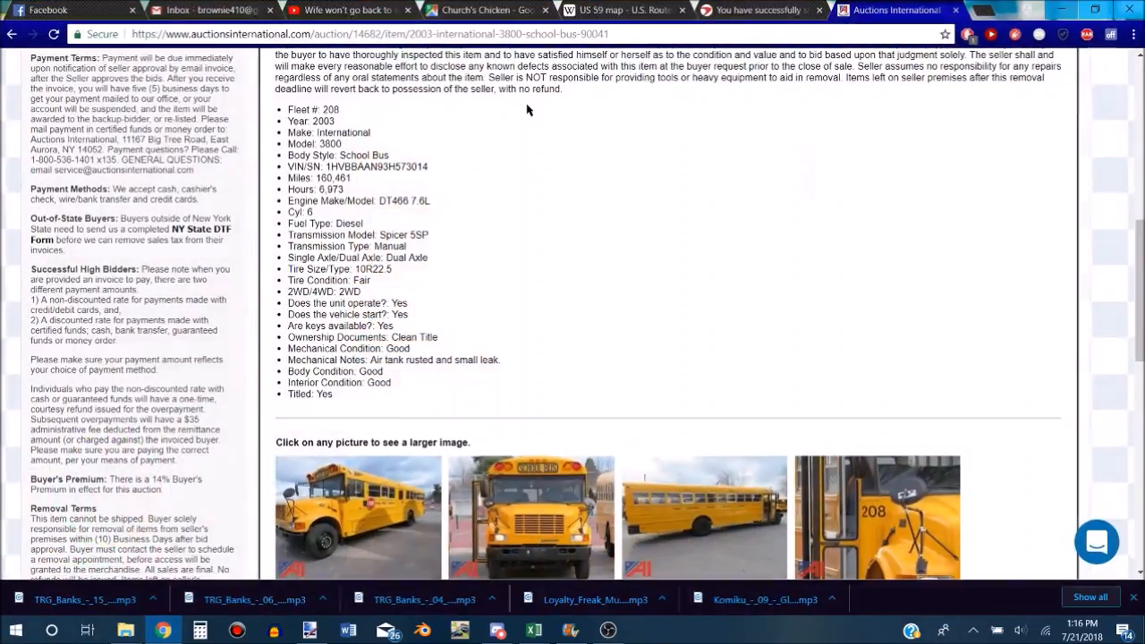
Search Google for "fish" in a new browser tab and show the image results.
click(981, 11)
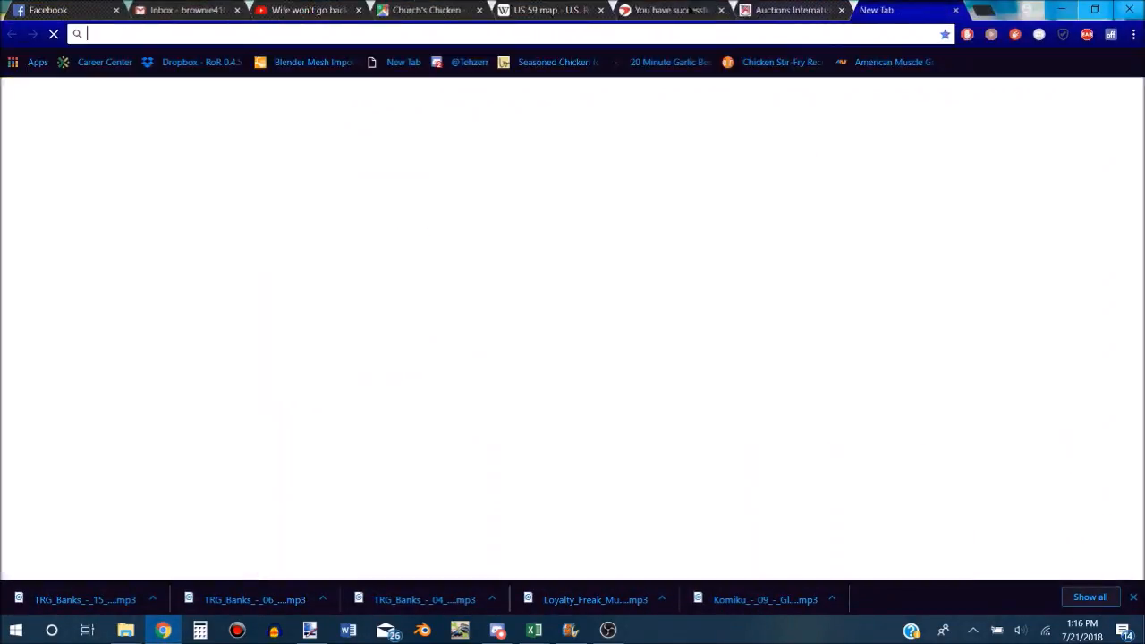
text(fish)
key(Return)
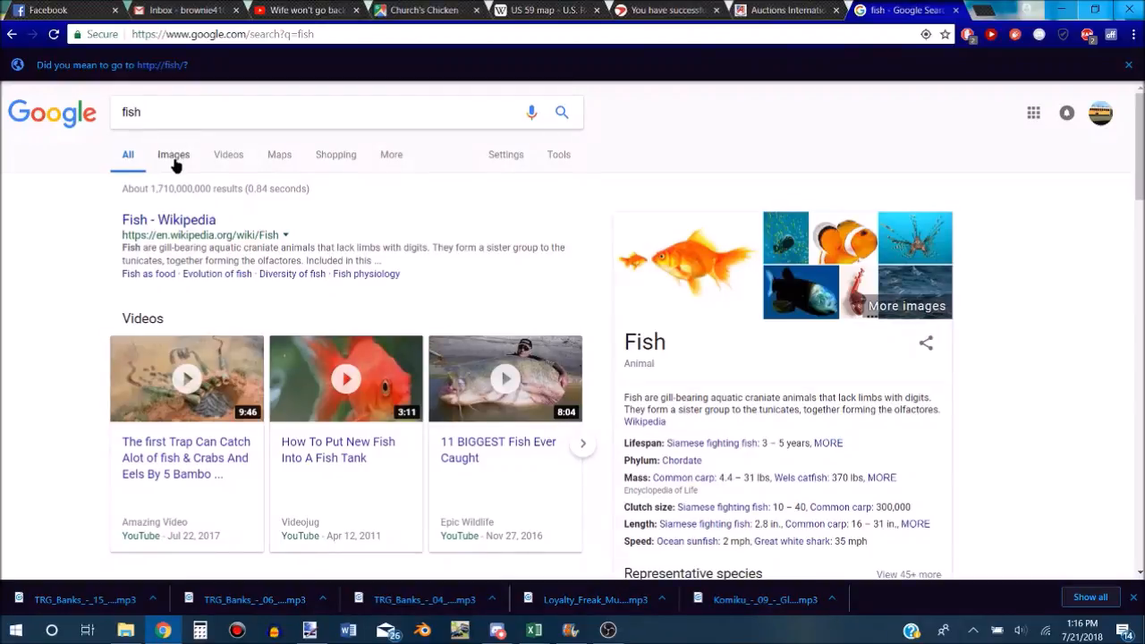
click(174, 157)
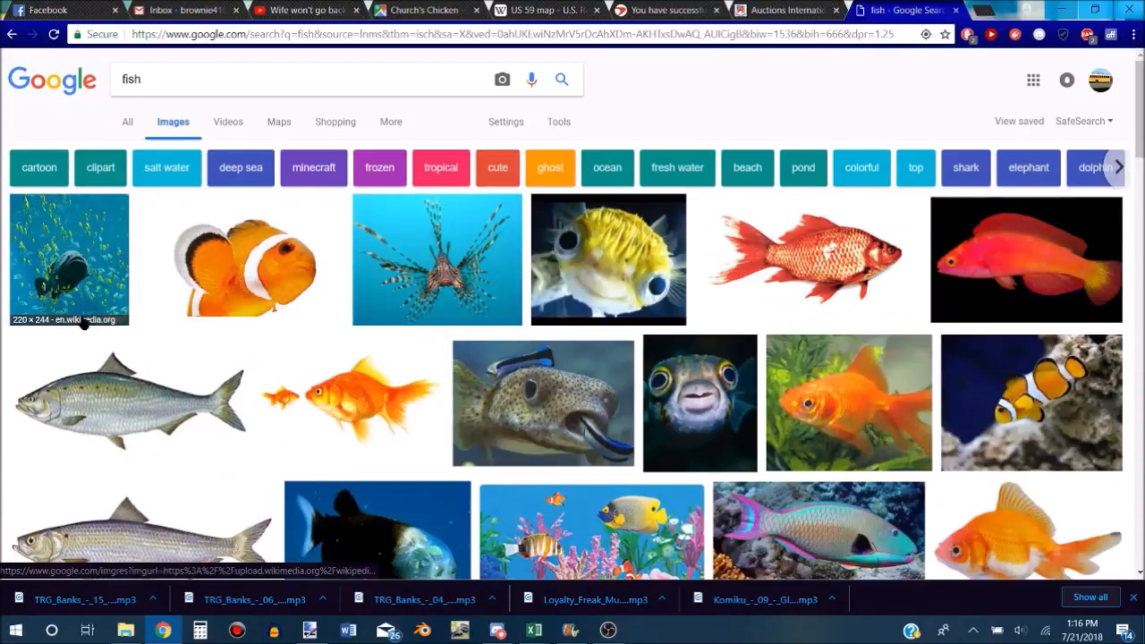
Open the 720 × 405 iflscience.com picture of the spotted puffer fish and copy the image.
scroll(447, 434, down, 1)
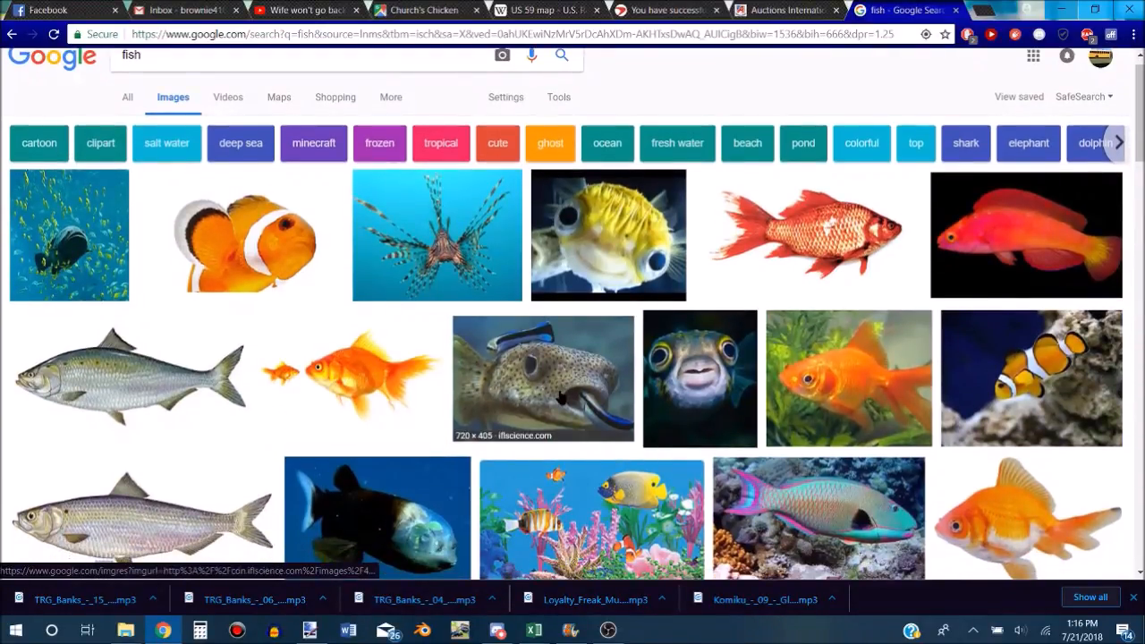
click(559, 397)
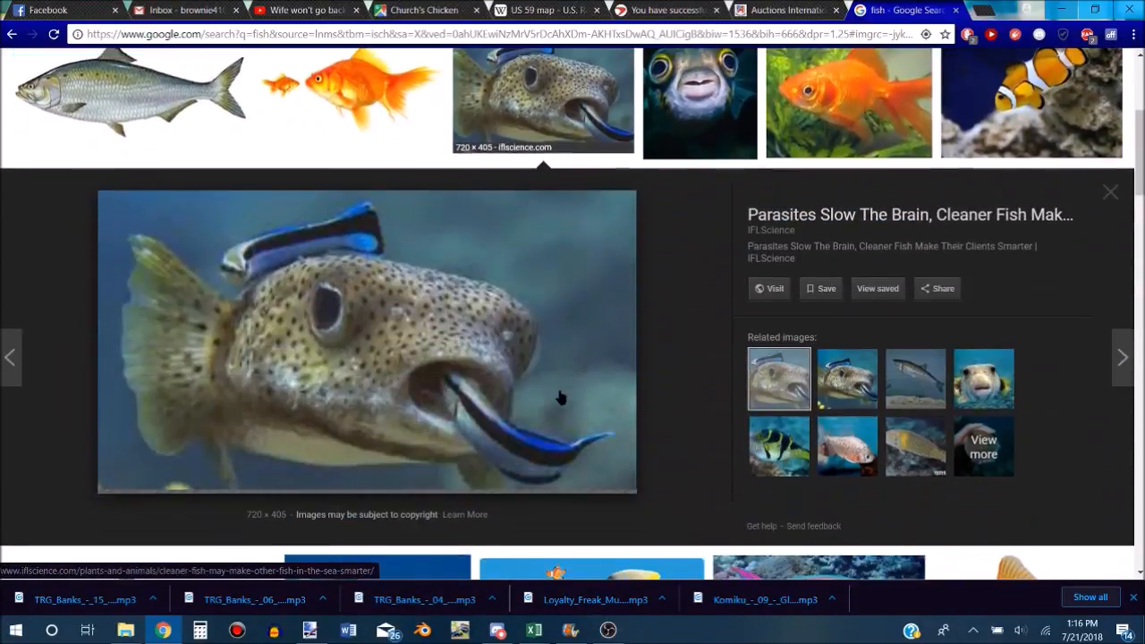
right_click(368, 358)
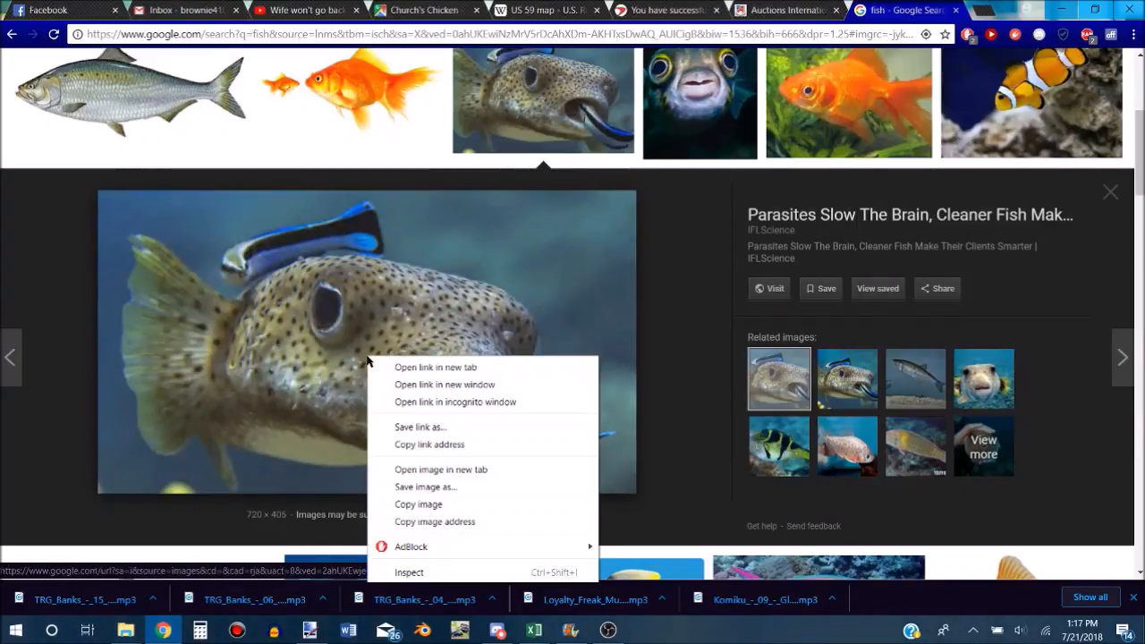
click(433, 504)
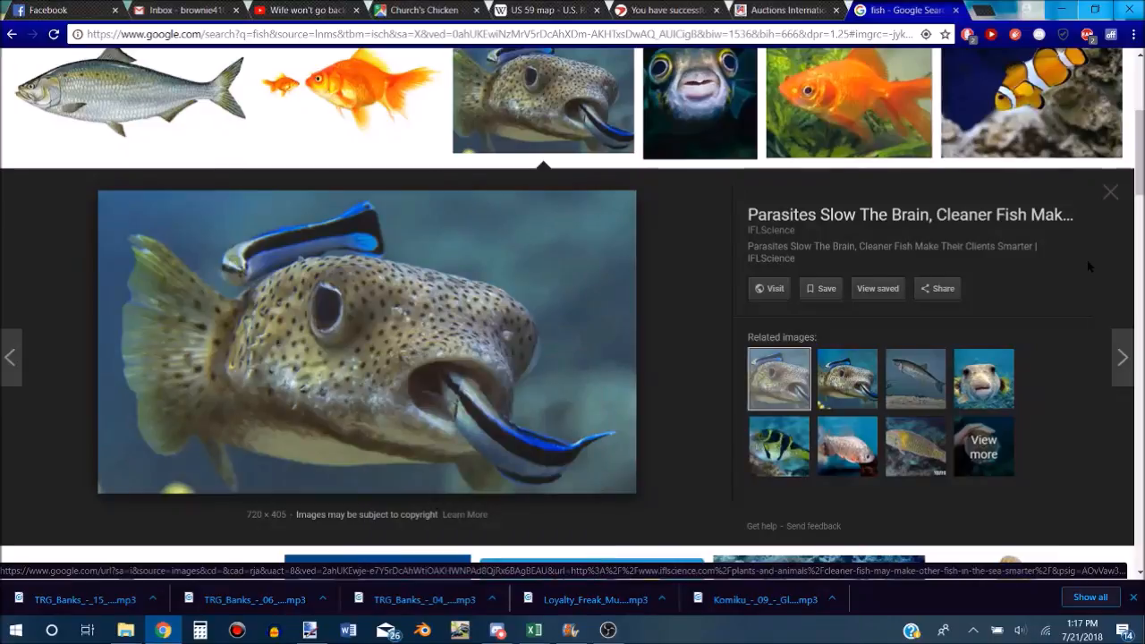
Switch to paint.net and paste the copied fish picture onto the bus texture ThomasC2Bake.png.
click(1064, 9)
scroll(733, 388, up, 4)
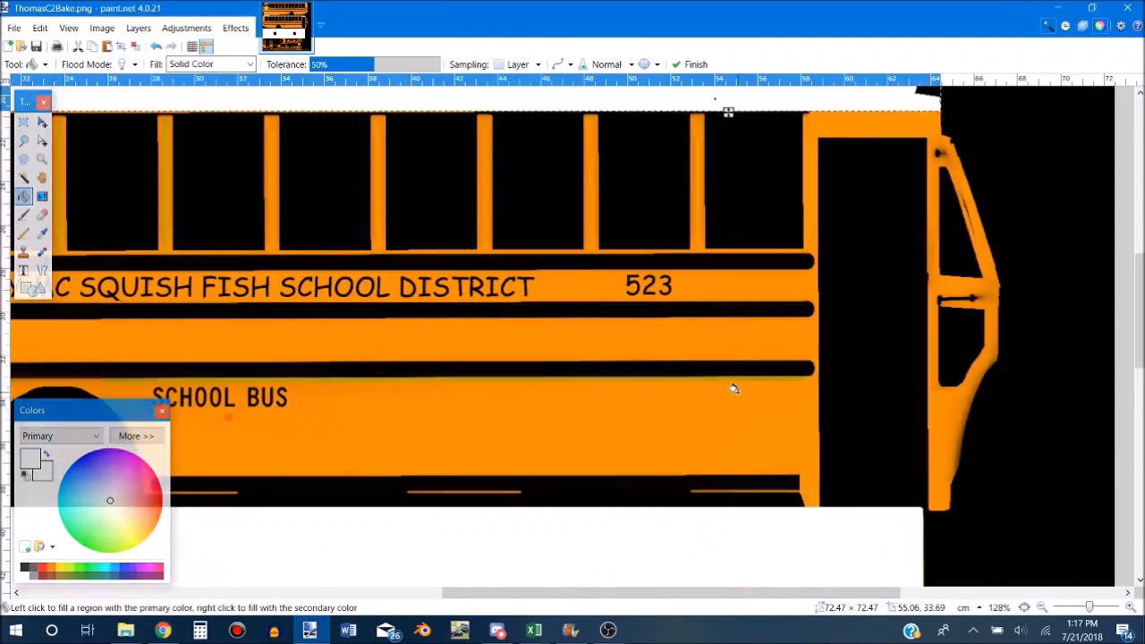
scroll(733, 388, up, 2)
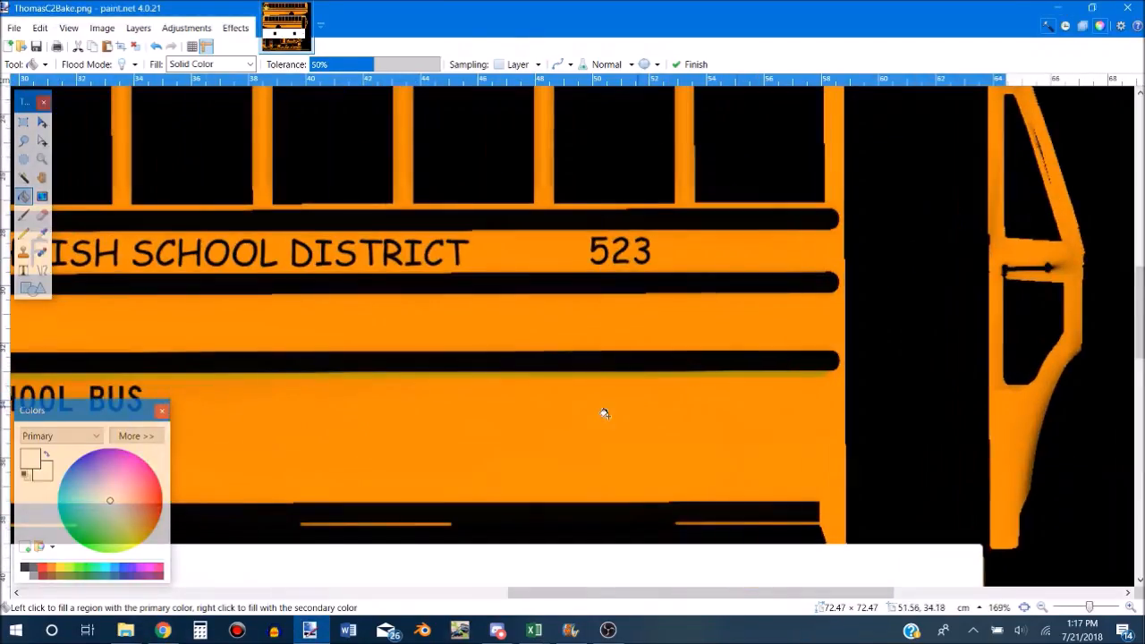
click(24, 124)
key(ctrl+v)
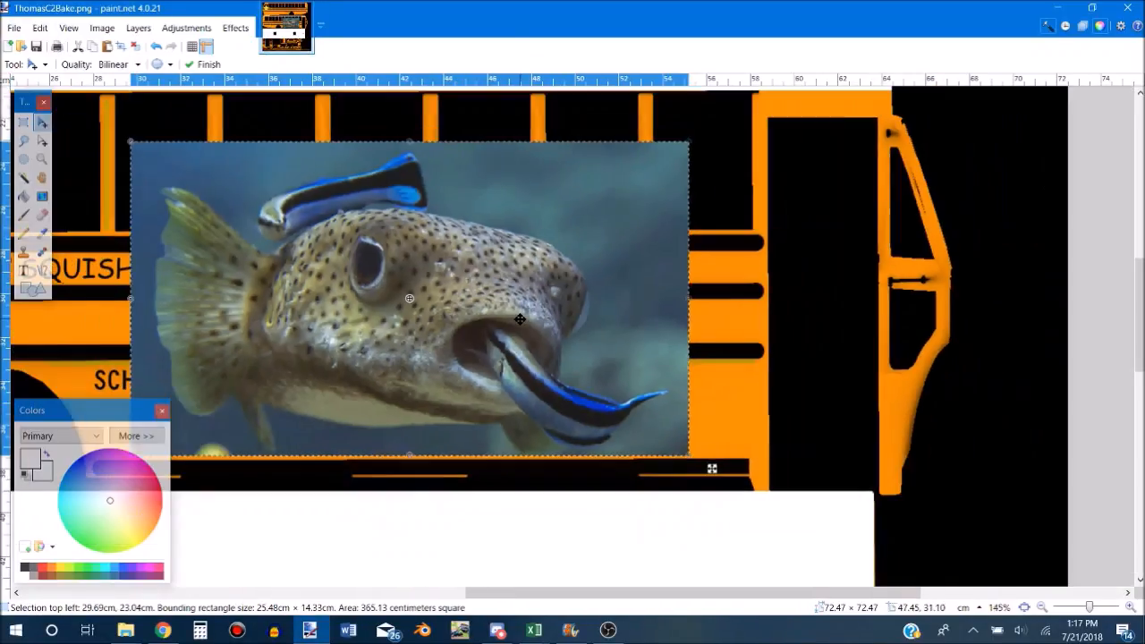
Shrink the fish picture to about 7.1 × 3.8 cm and place it beside the door on the second bus side's lower panel.
scroll(518, 320, down, 2)
drag(687, 142, 286, 374)
drag(310, 469, 775, 463)
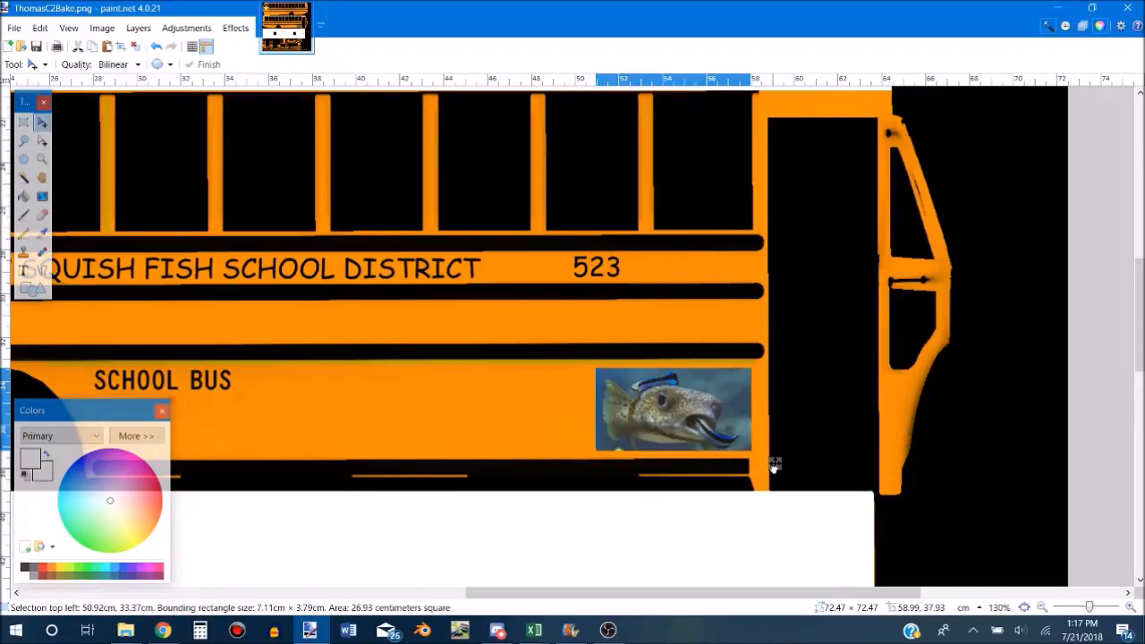
Place a second small copy of the fish picture on the first bus side's lower panel, about 11.1 cm across and 13.9 cm down.
scroll(775, 465, down, 3)
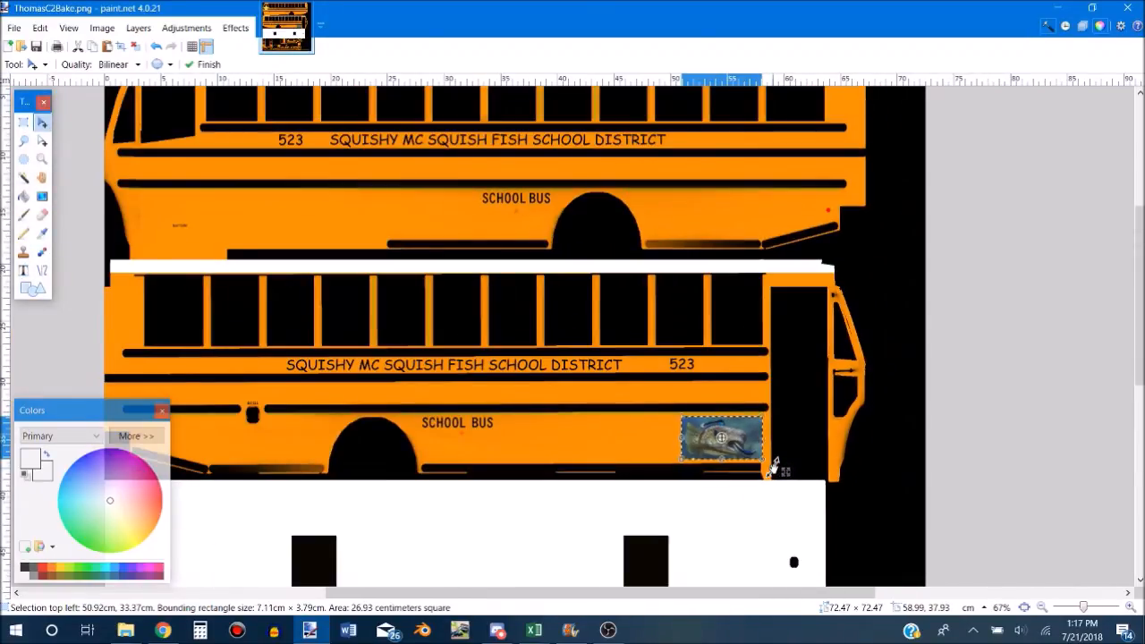
drag(783, 471, 332, 253)
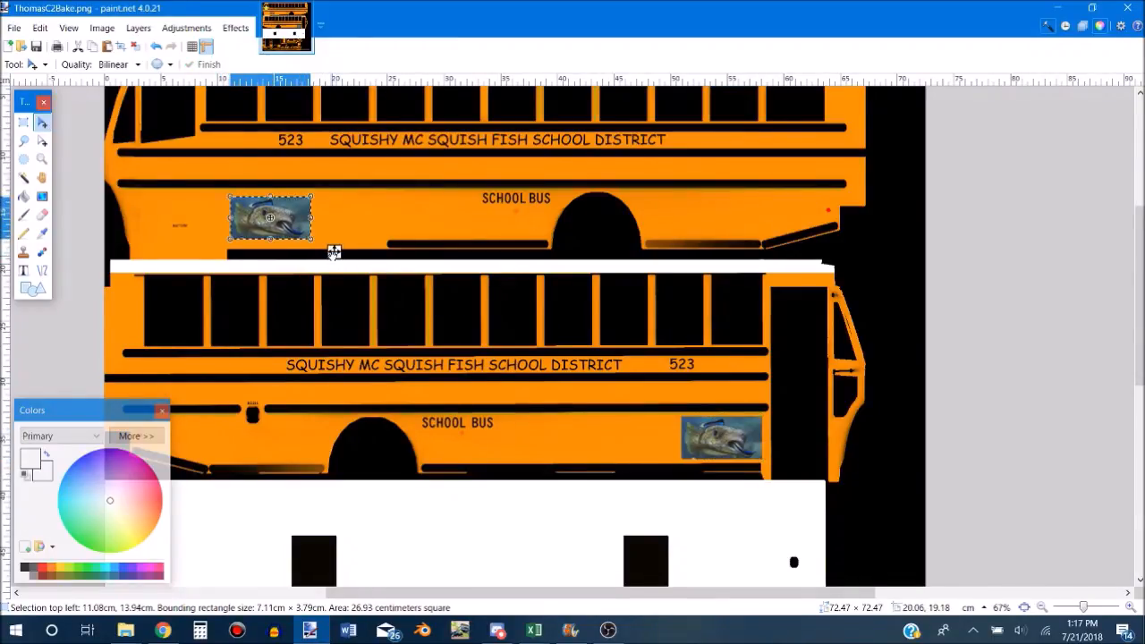
Rotate the whole bus texture 270° clockwise so the front of the bus points up.
scroll(334, 252, down, 2)
scroll(371, 273, up, 1)
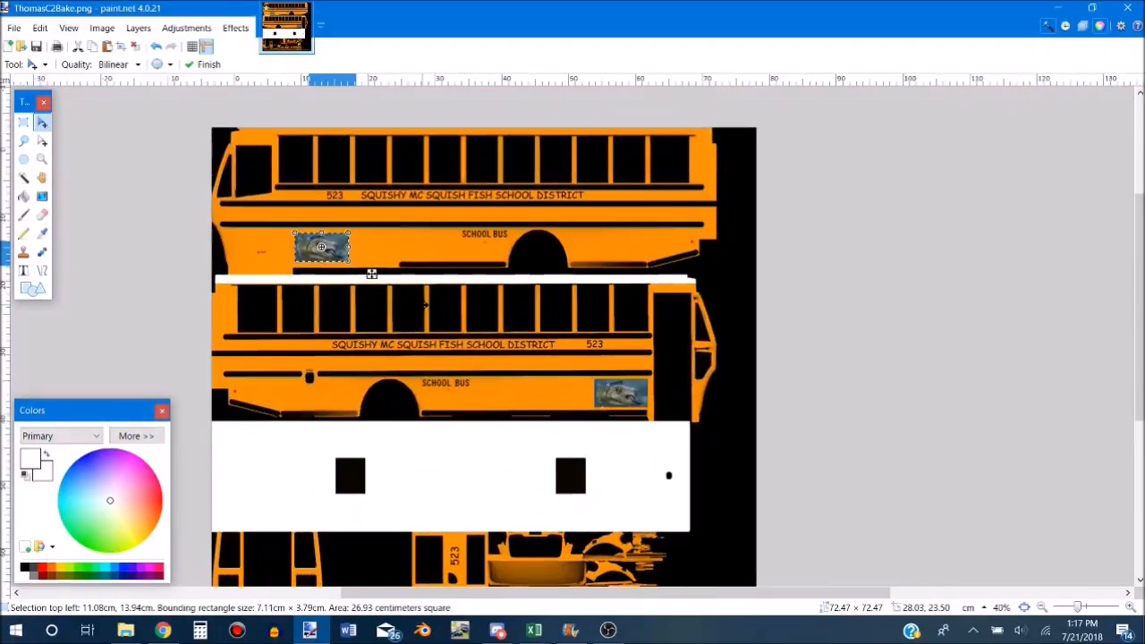
scroll(424, 305, up, 1)
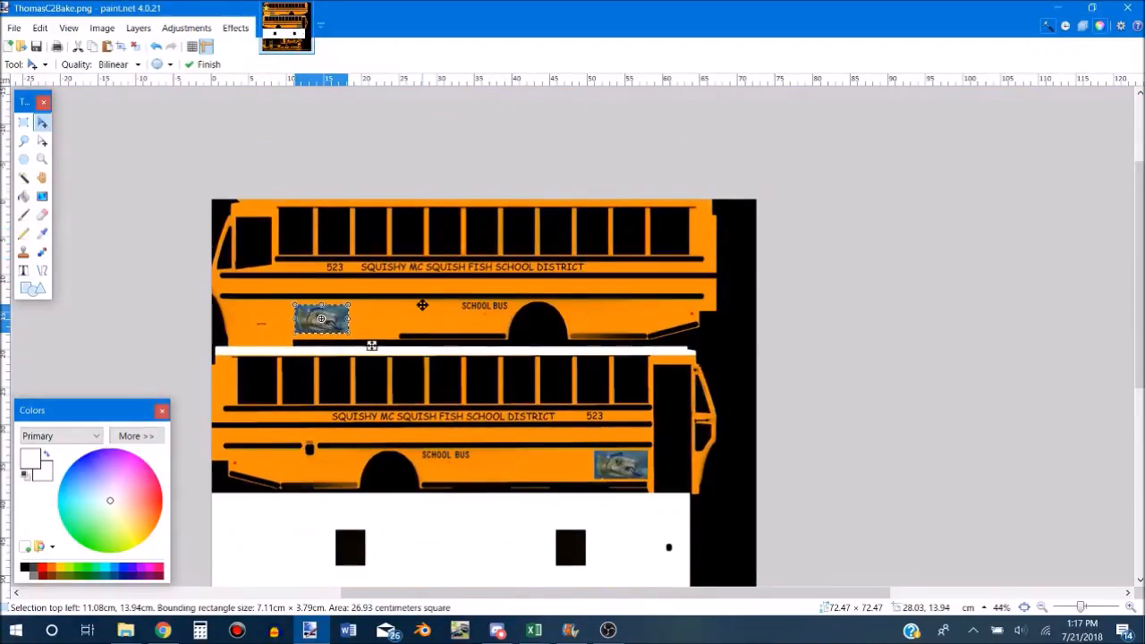
scroll(422, 305, down, 4)
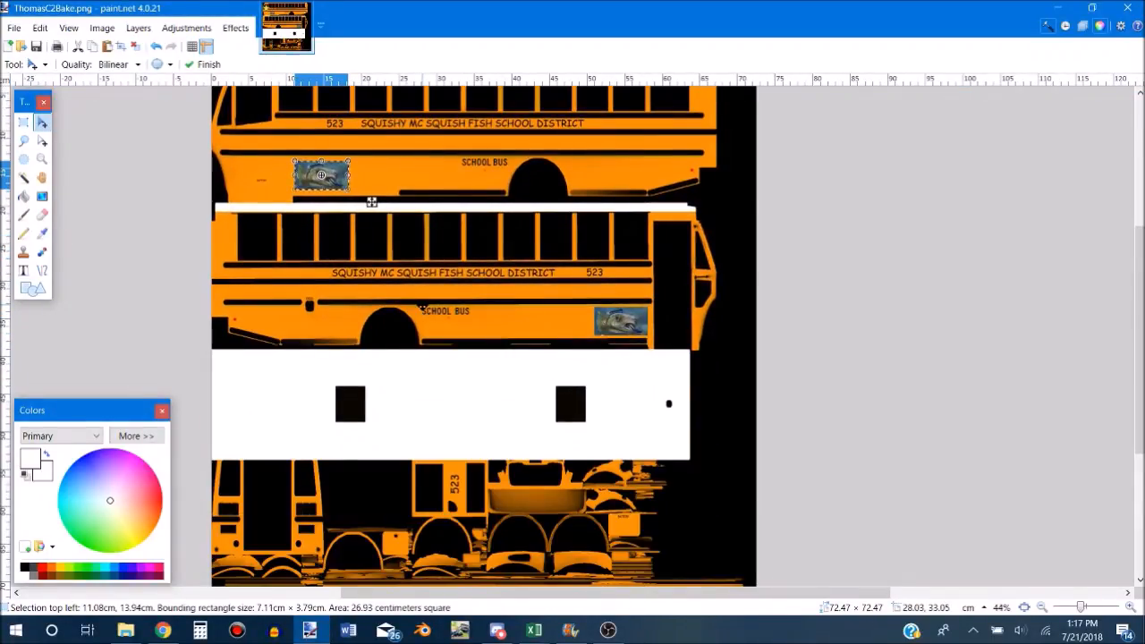
scroll(422, 305, up, 1)
scroll(422, 306, up, 1)
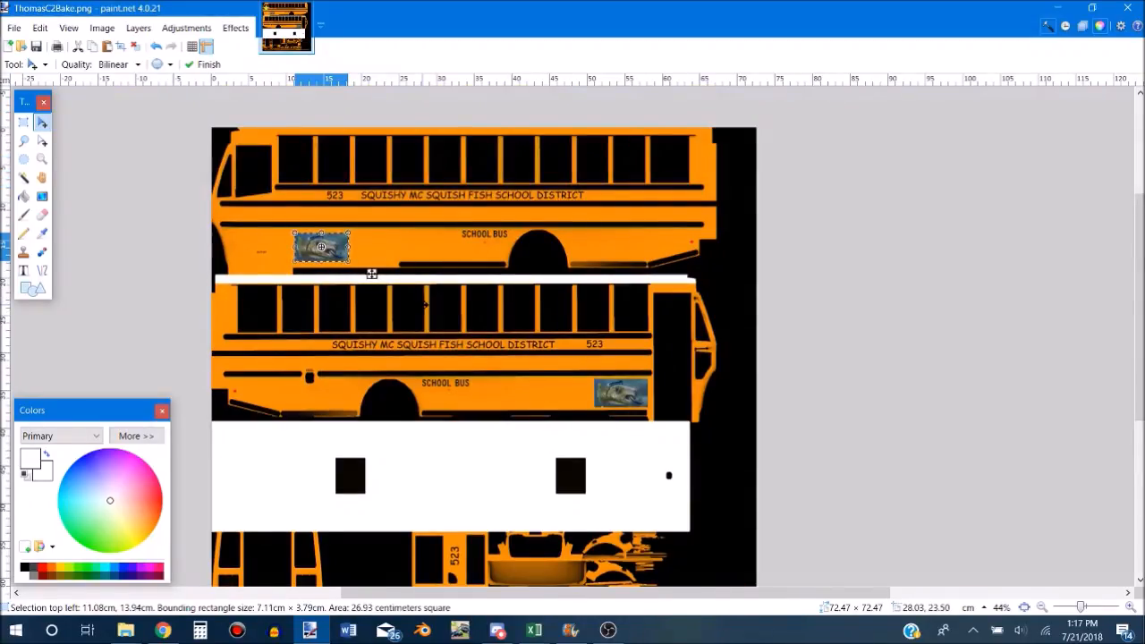
key(ctrl+h)
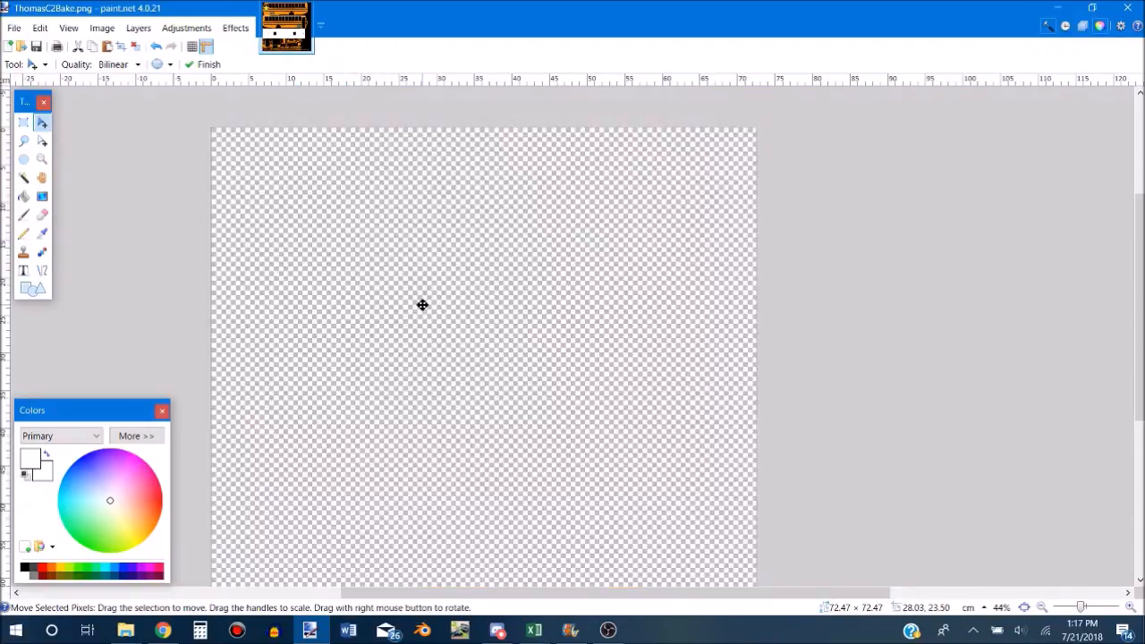
key(ctrl+h)
key(ctrl+h)
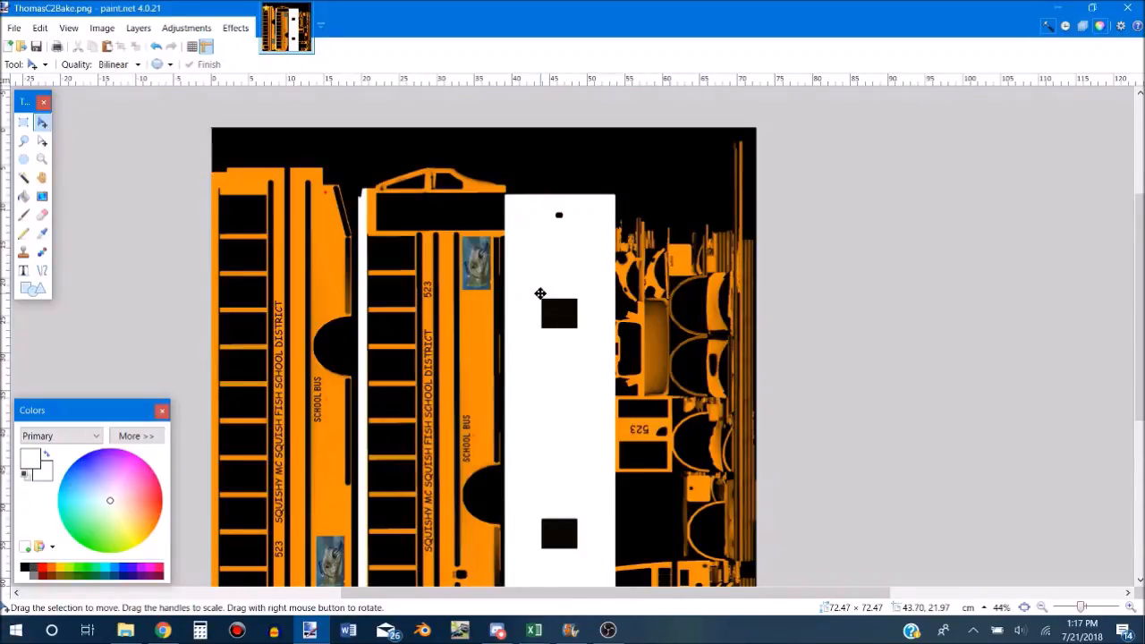
Save the texture with auto-detected bit depth and close paint.net.
click(14, 28)
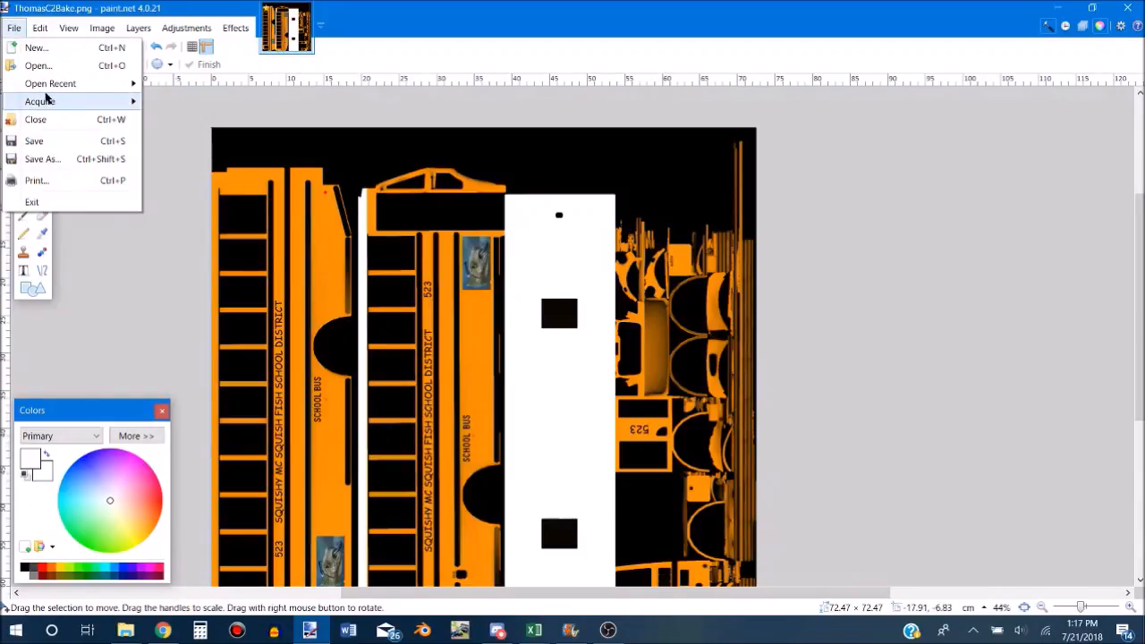
click(40, 142)
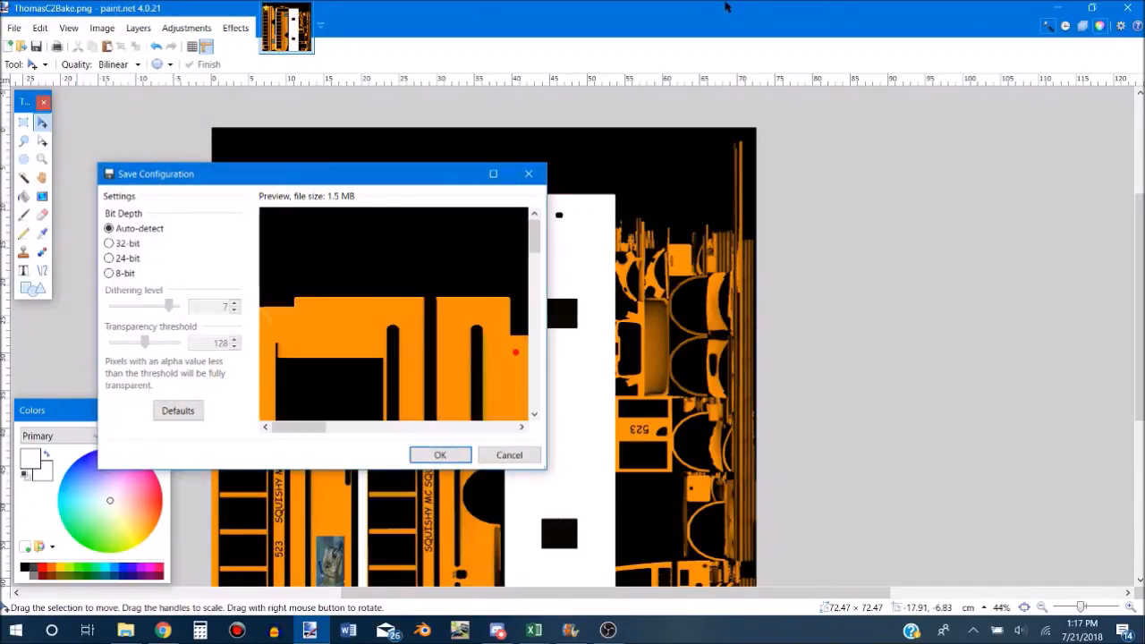
click(437, 456)
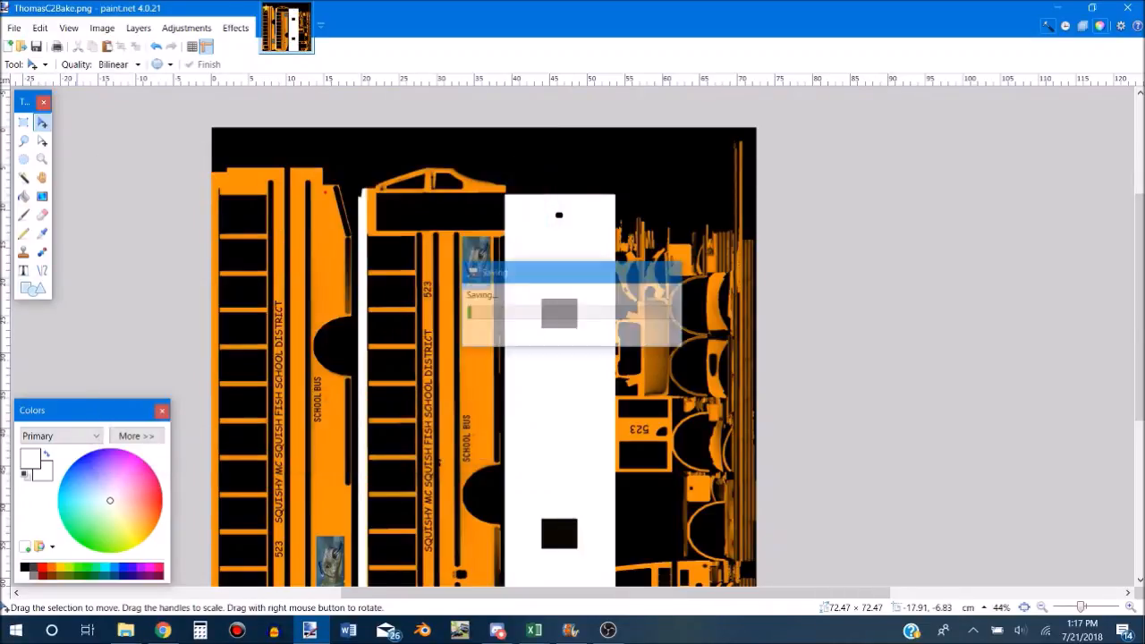
click(1127, 7)
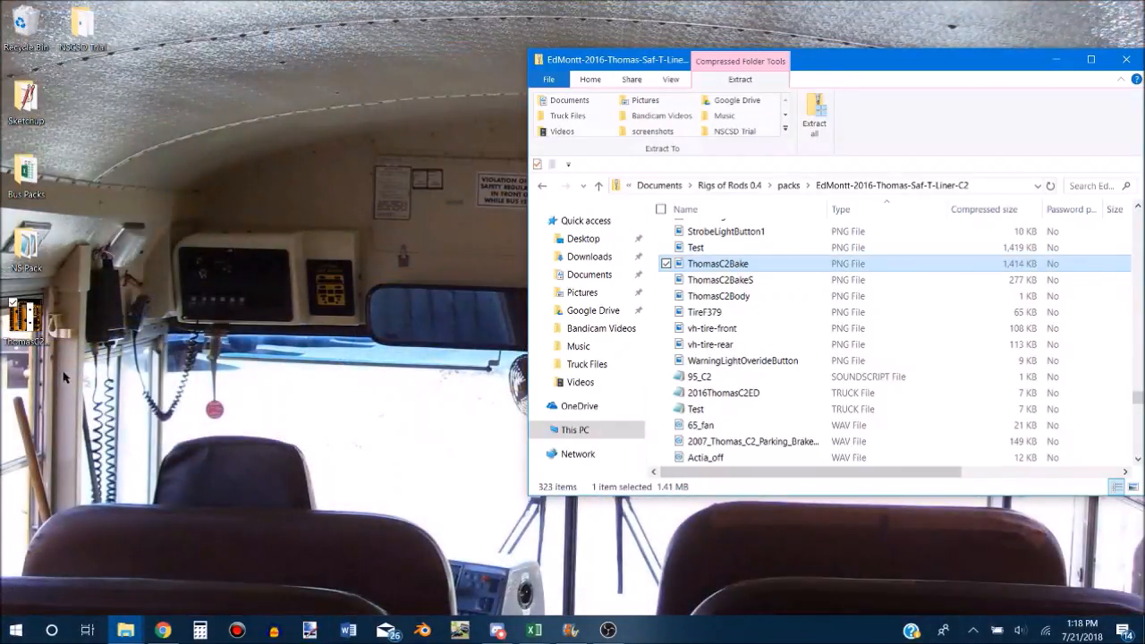
Copy ThomasC2Bake.png from the desktop into the EdMontt-2016-Thomas-Saf-T-Liner-C2 archive, replacing the existing file.
click(12, 379)
click(31, 326)
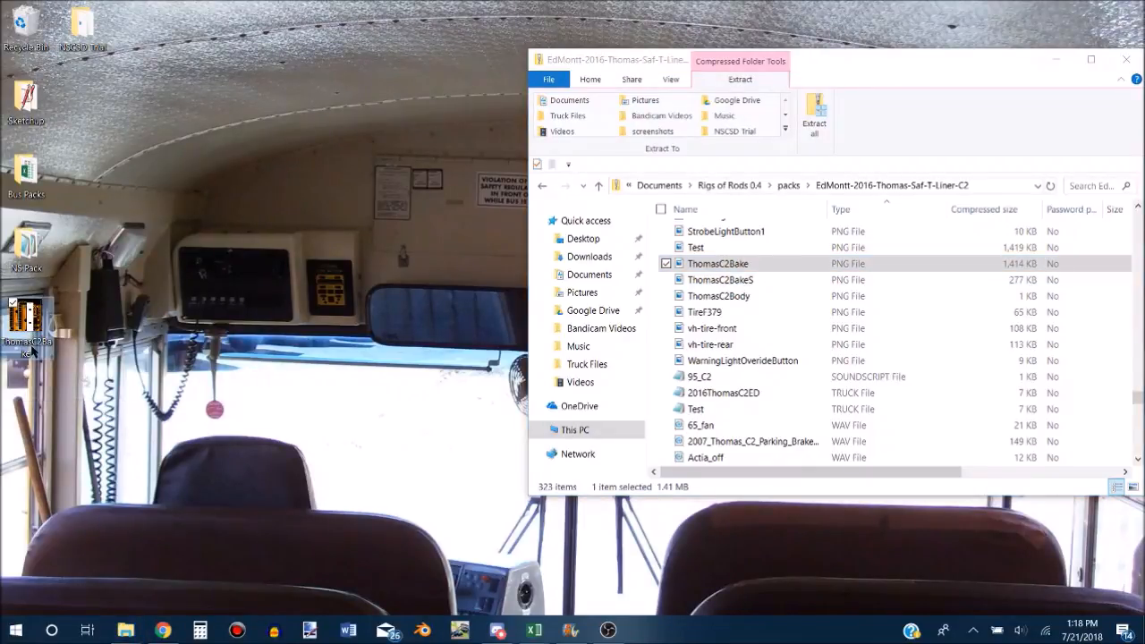
mouse_move(27, 351)
click(737, 266)
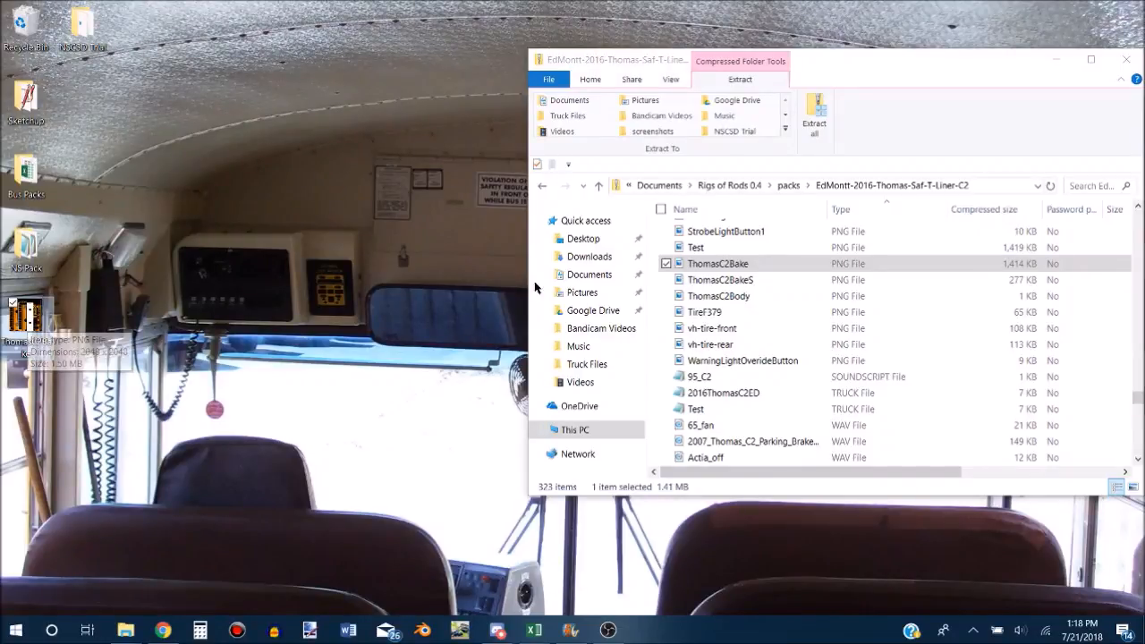
click(733, 264)
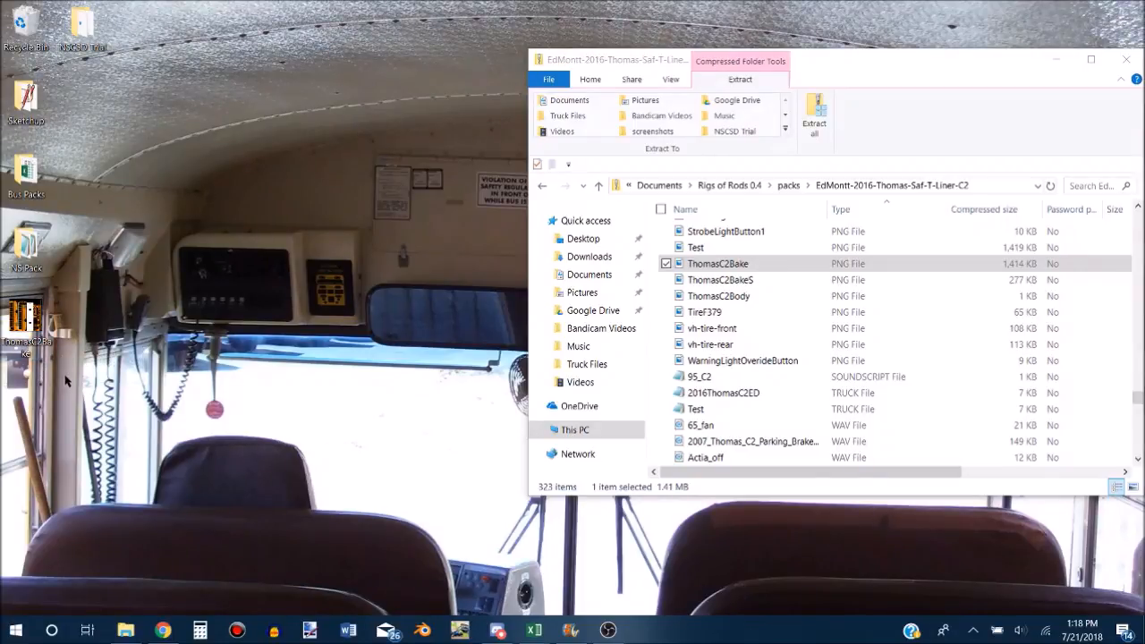
drag(27, 321, 754, 310)
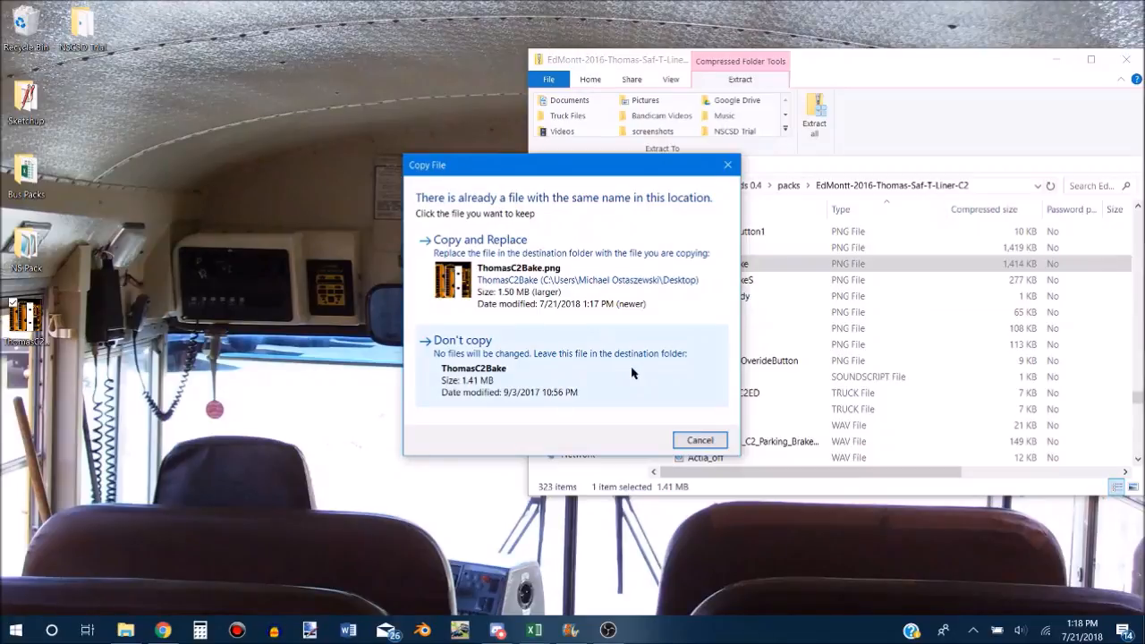
drag(626, 168, 404, 171)
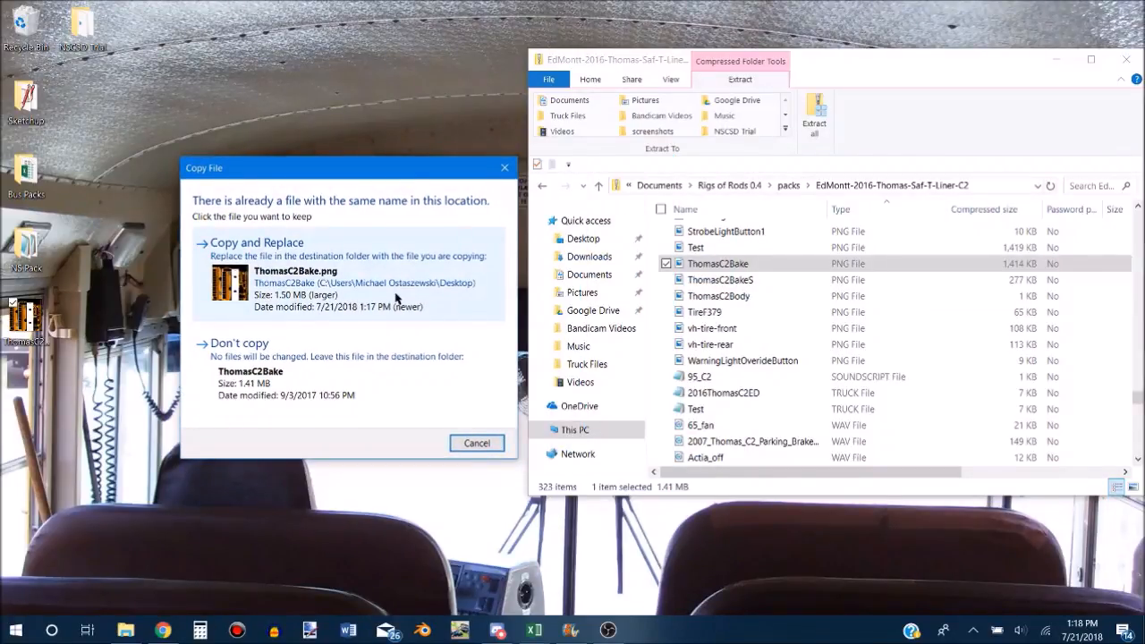
click(333, 281)
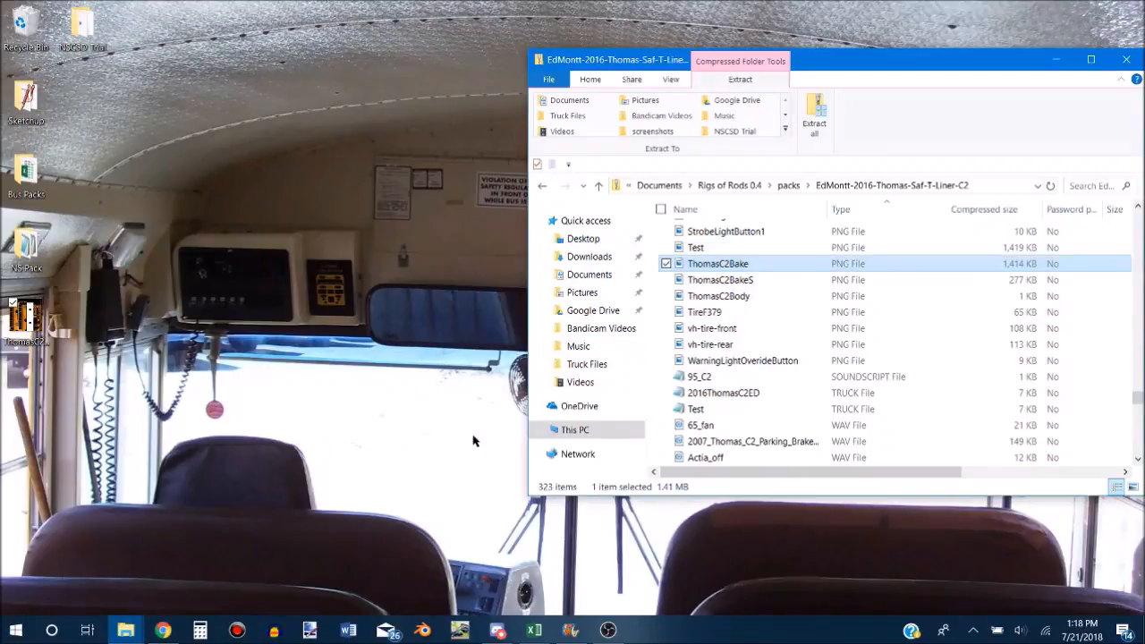
Launch Rigs of Rods and load a flat test terrain.
click(458, 629)
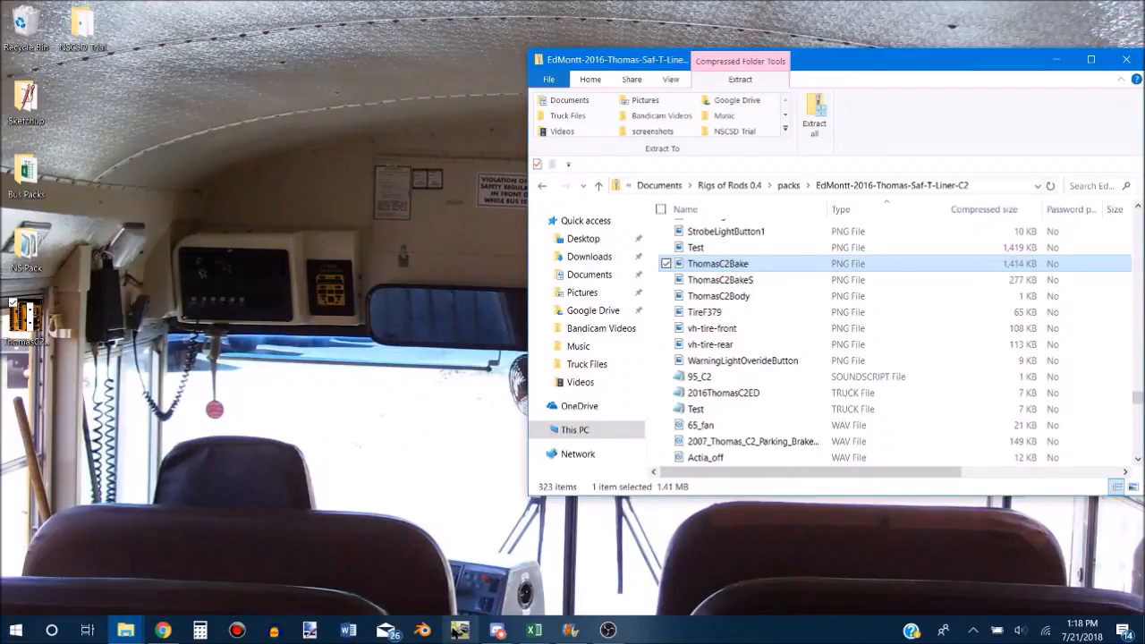
click(508, 512)
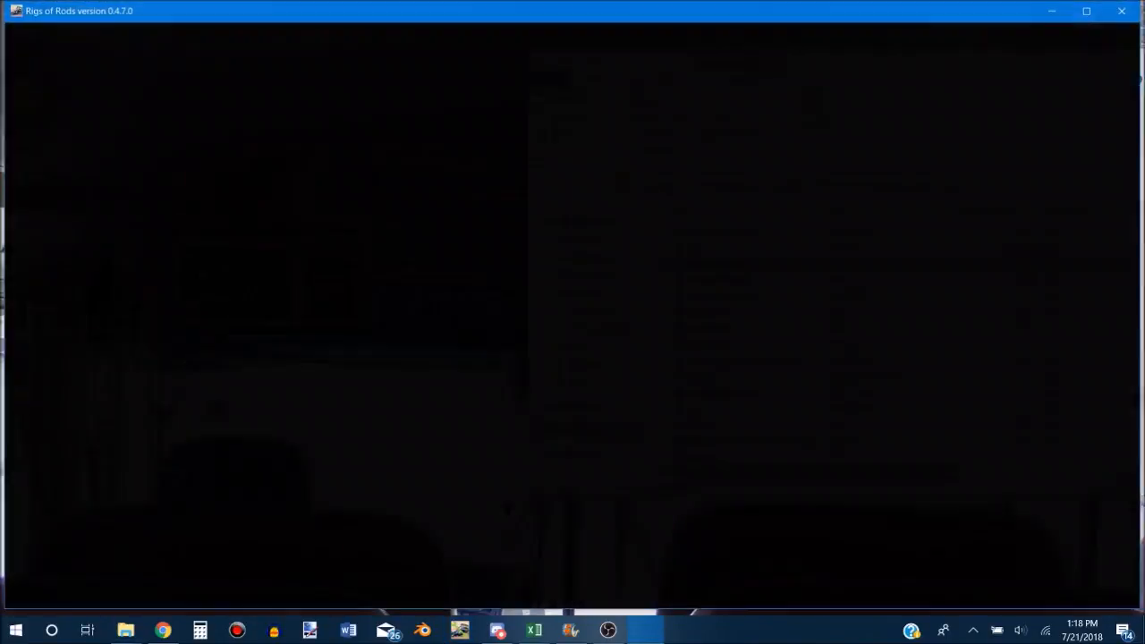
click(128, 394)
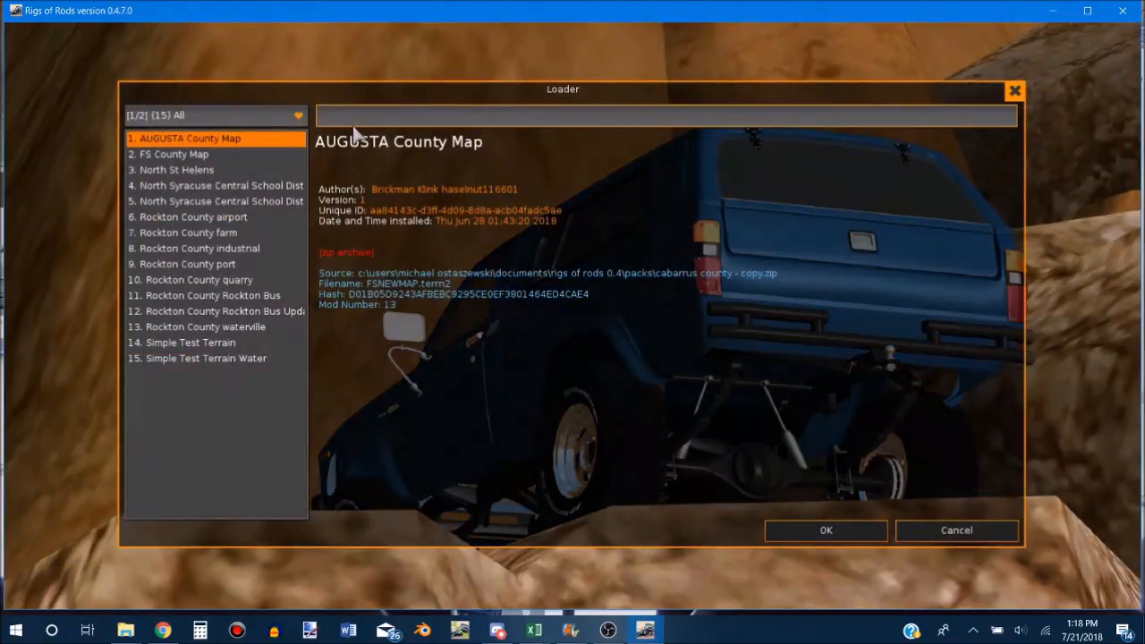
key(Return)
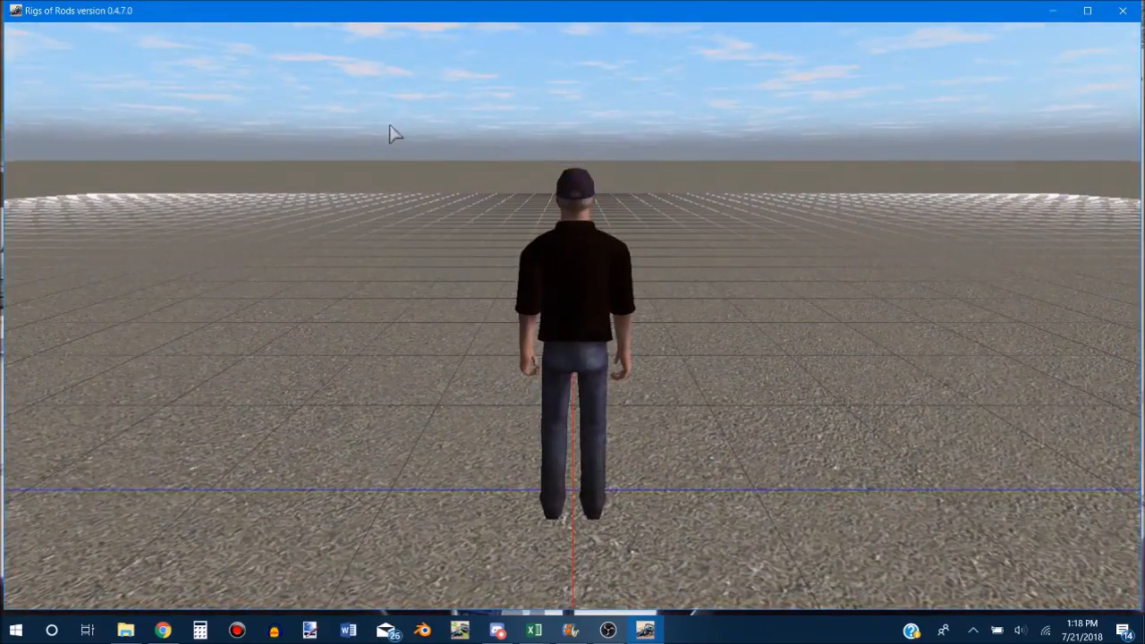
Search the vehicle loader for 2016 and spawn the EdMontt - 2016 Thomas Saf-T-Liner C2 bus.
click(19, 29)
click(49, 46)
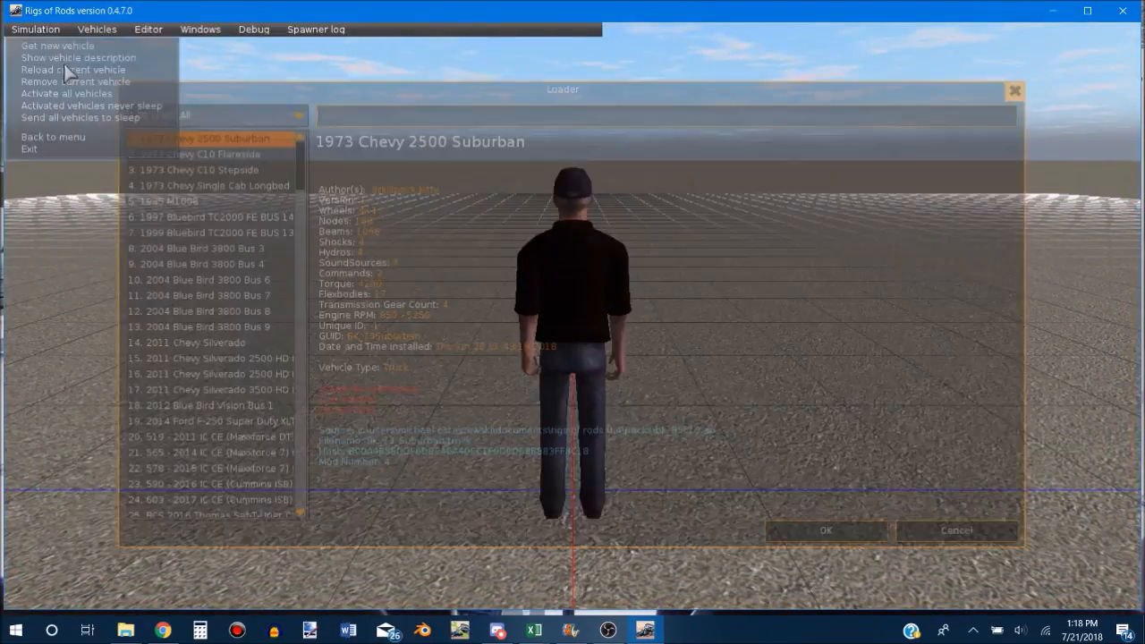
text(2016)
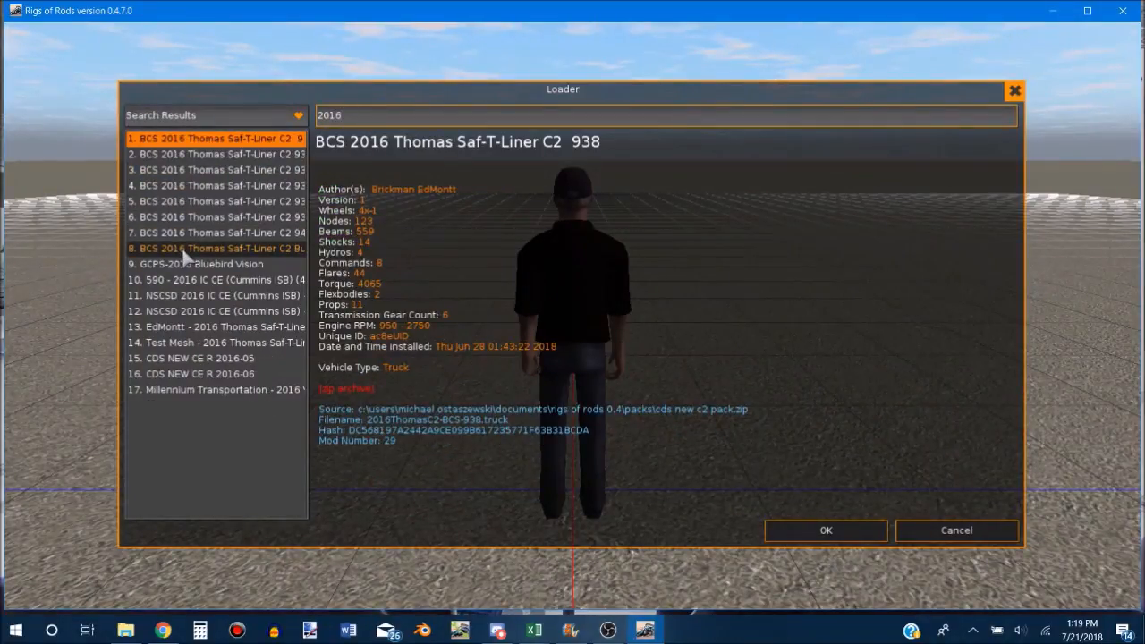
click(228, 326)
click(851, 533)
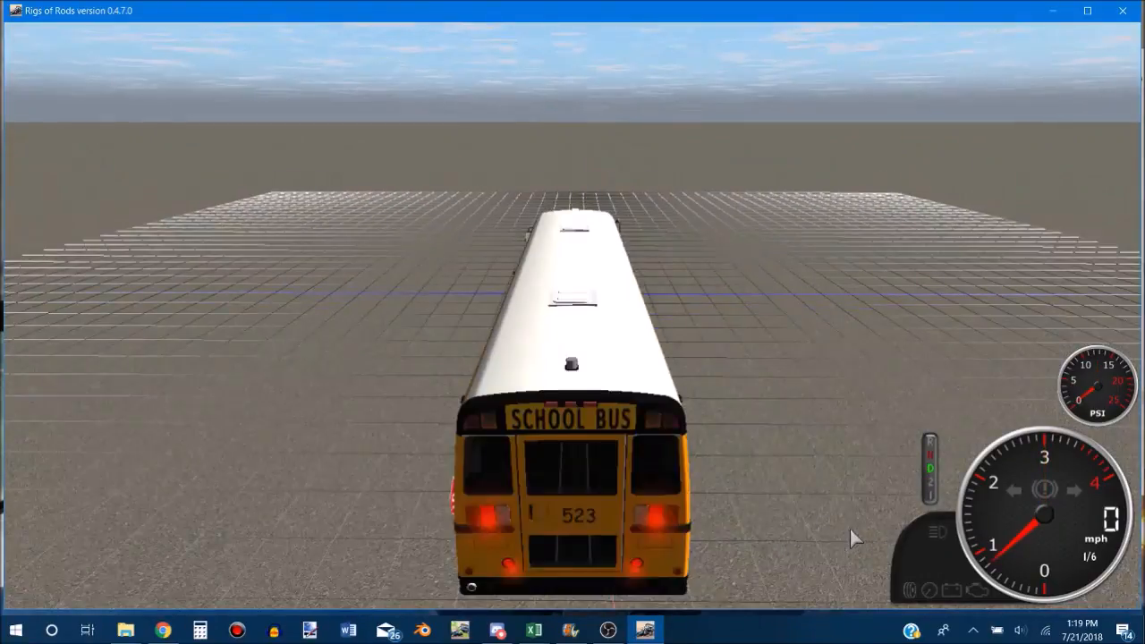
Examine the fish picture and district lettering along the door side of the bus from several outside angles.
key(KP_6)
key(KP_9)
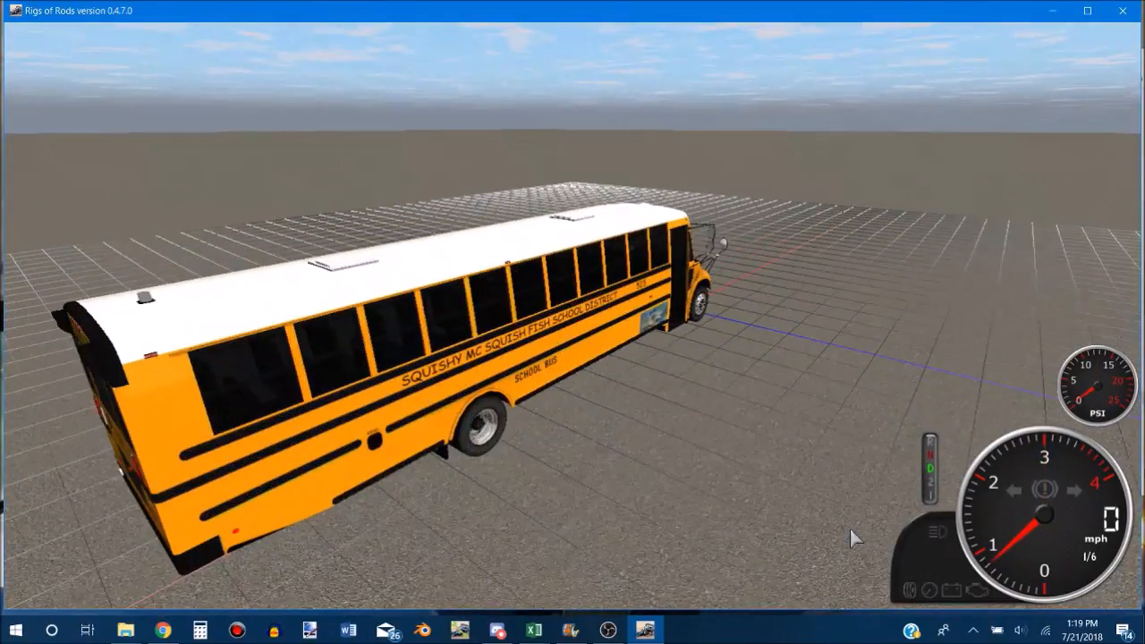
key(KP_6)
key(KP_6)
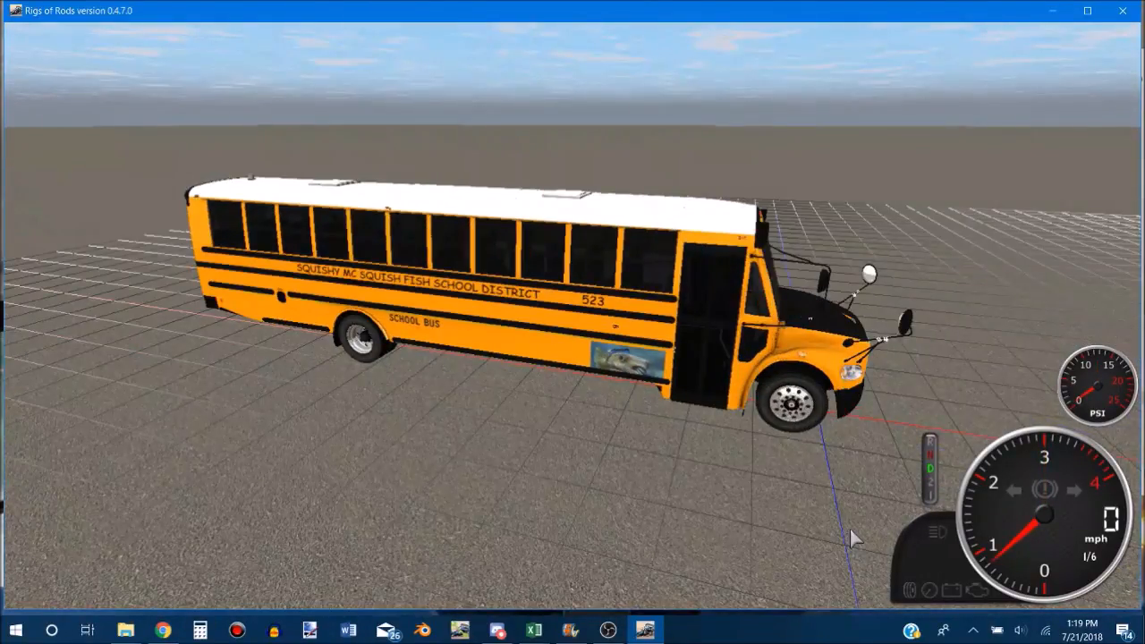
key(KP_4)
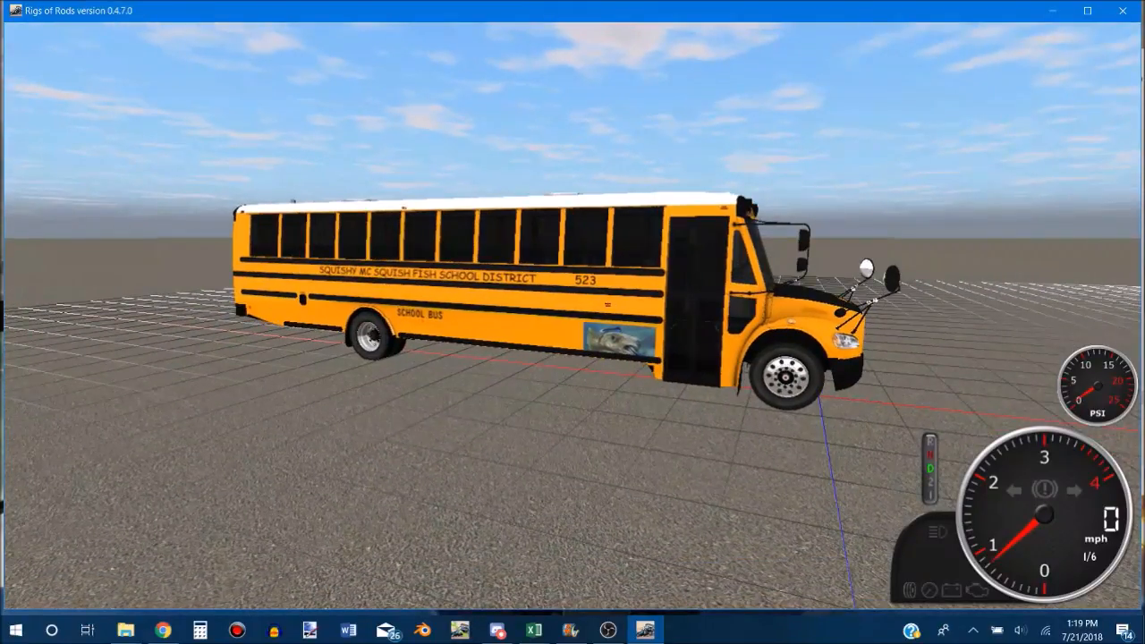
key(KP_4)
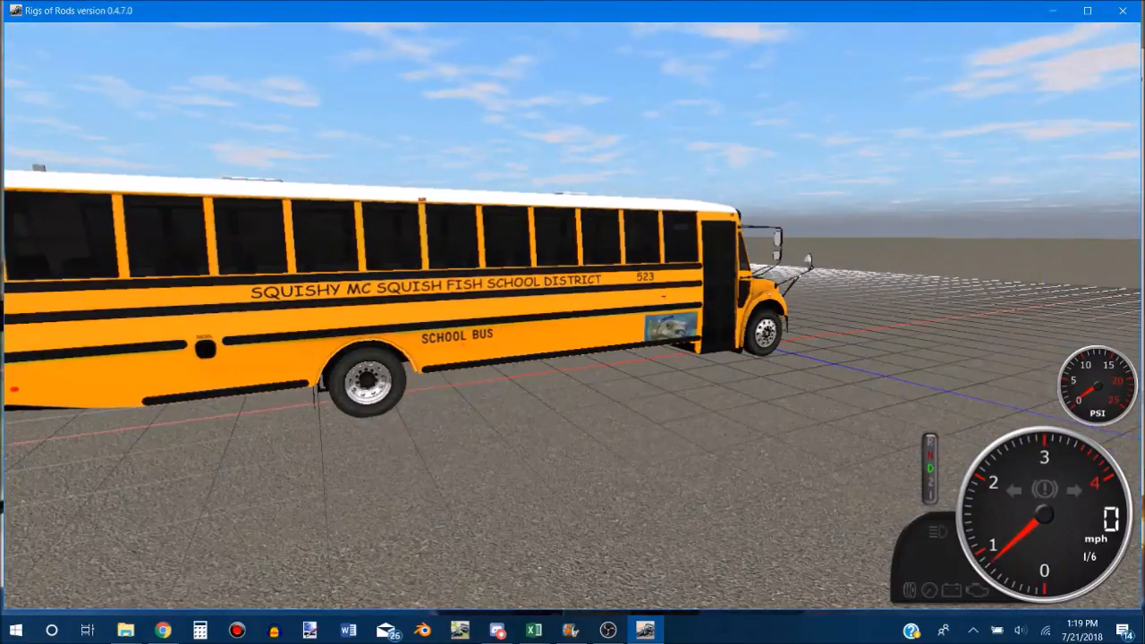
key(KP_4)
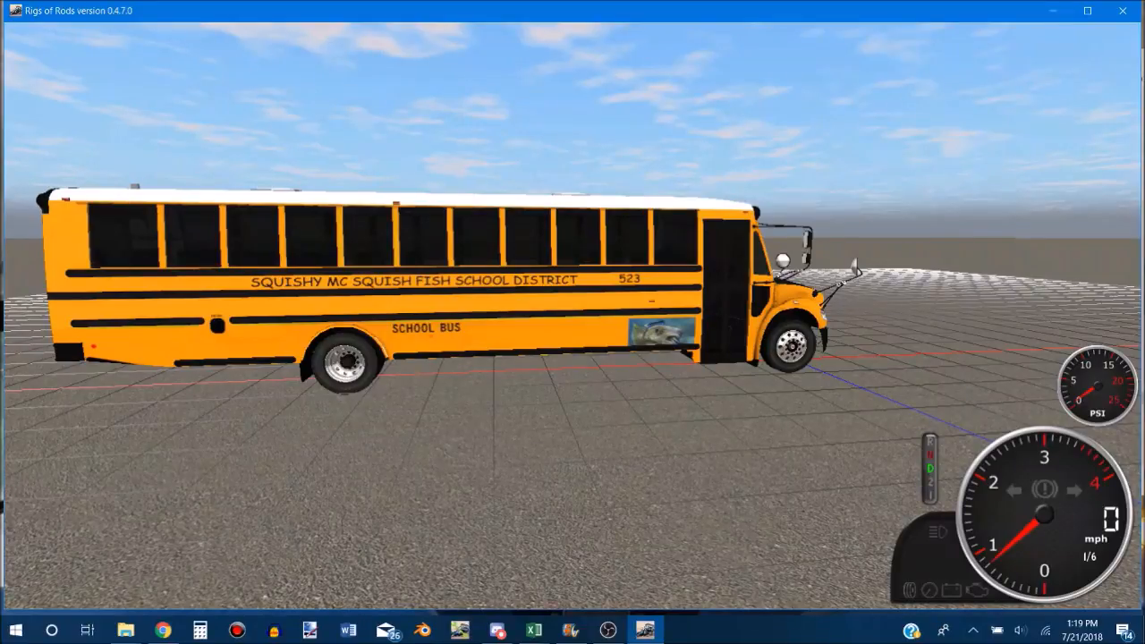
key(KP_6)
key(KP_6)
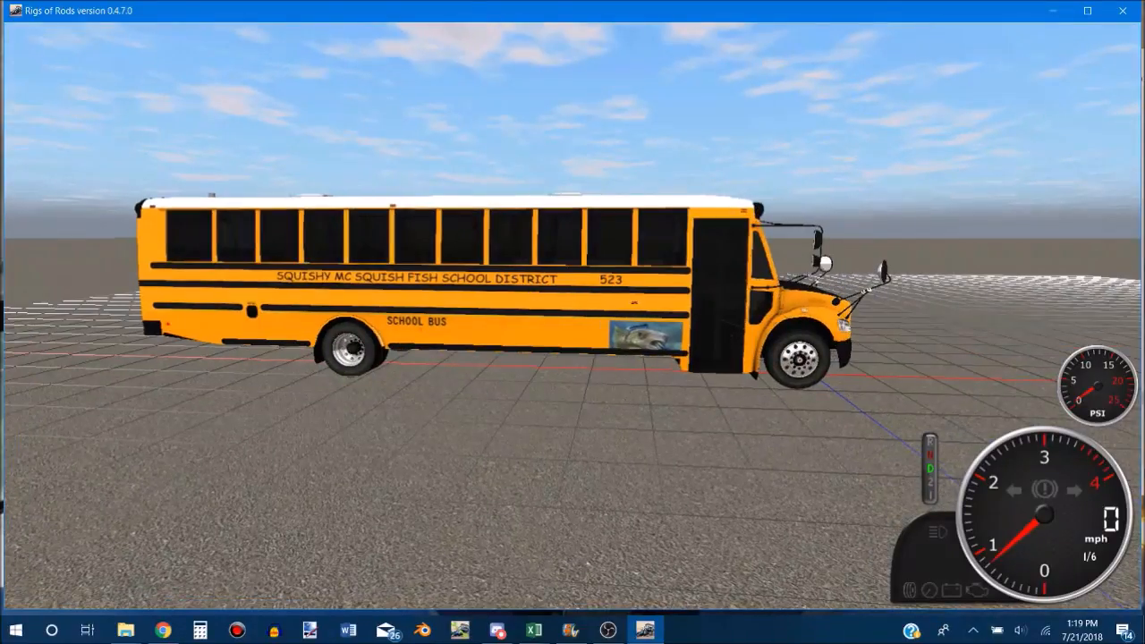
key(KP_6)
key(KP_4)
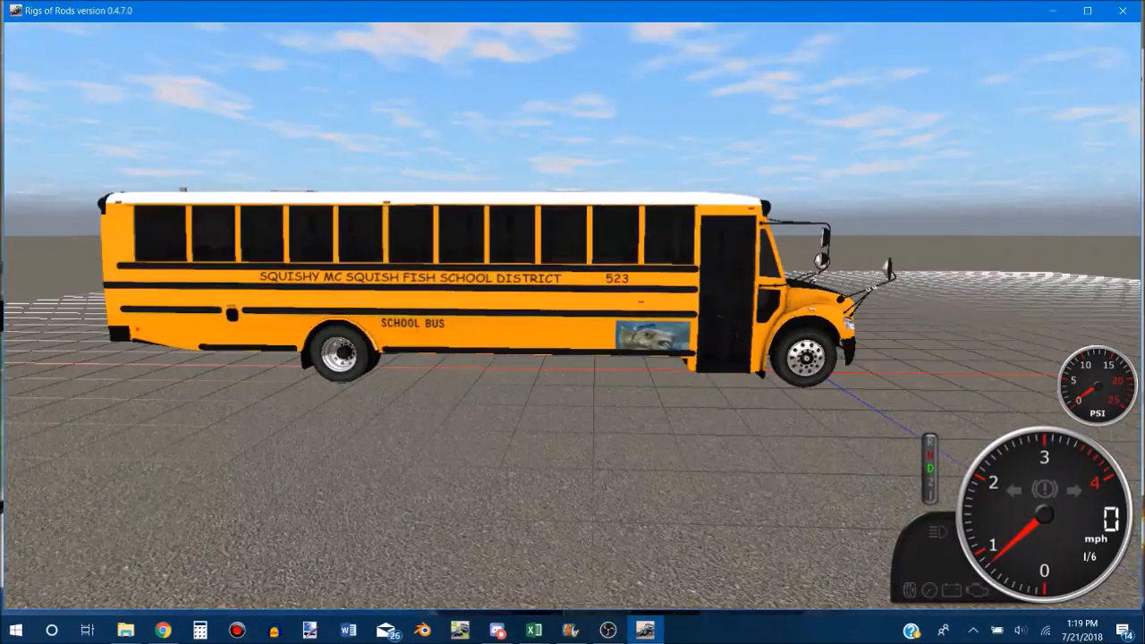
key(KP_4)
key(c)
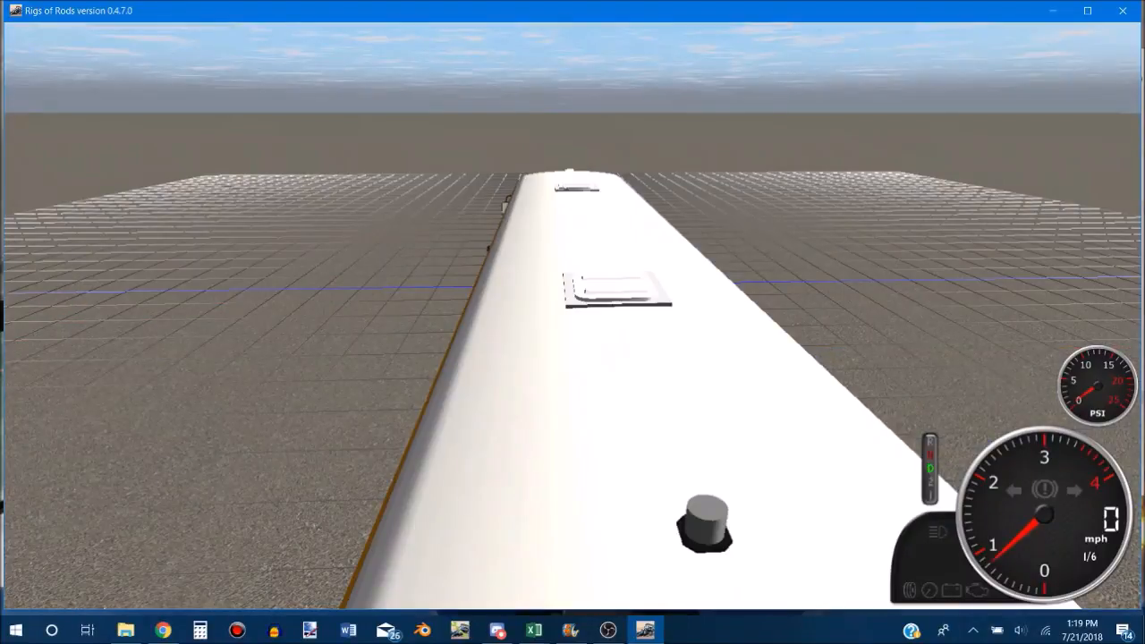
Get out and walk through to the door side of the bus to inspect the fish picture up close.
key(Return)
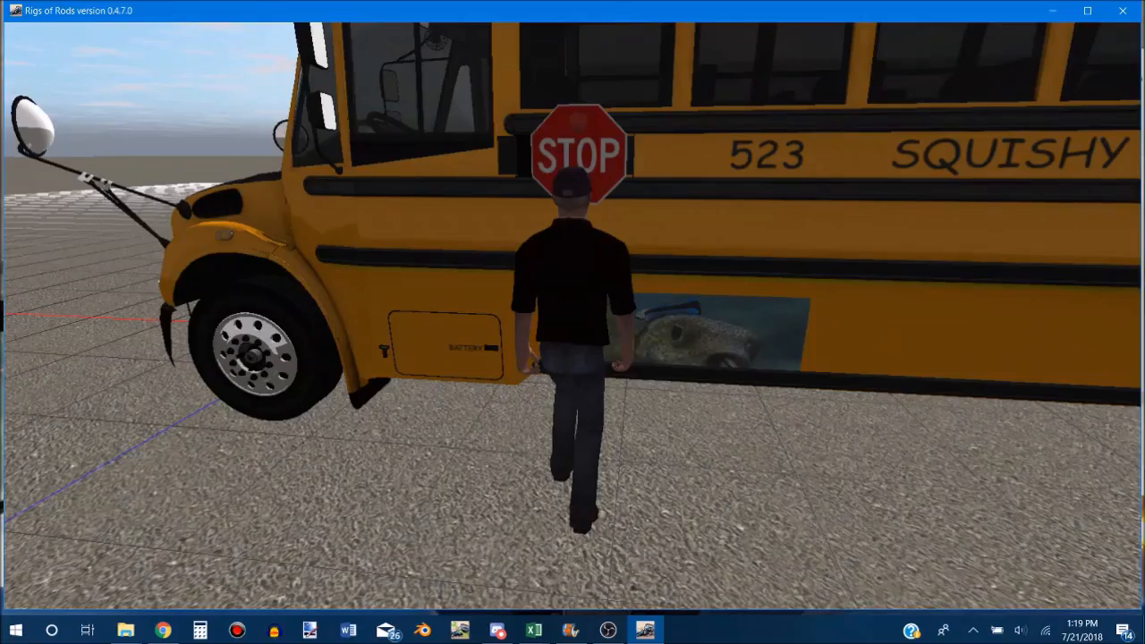
key(w)
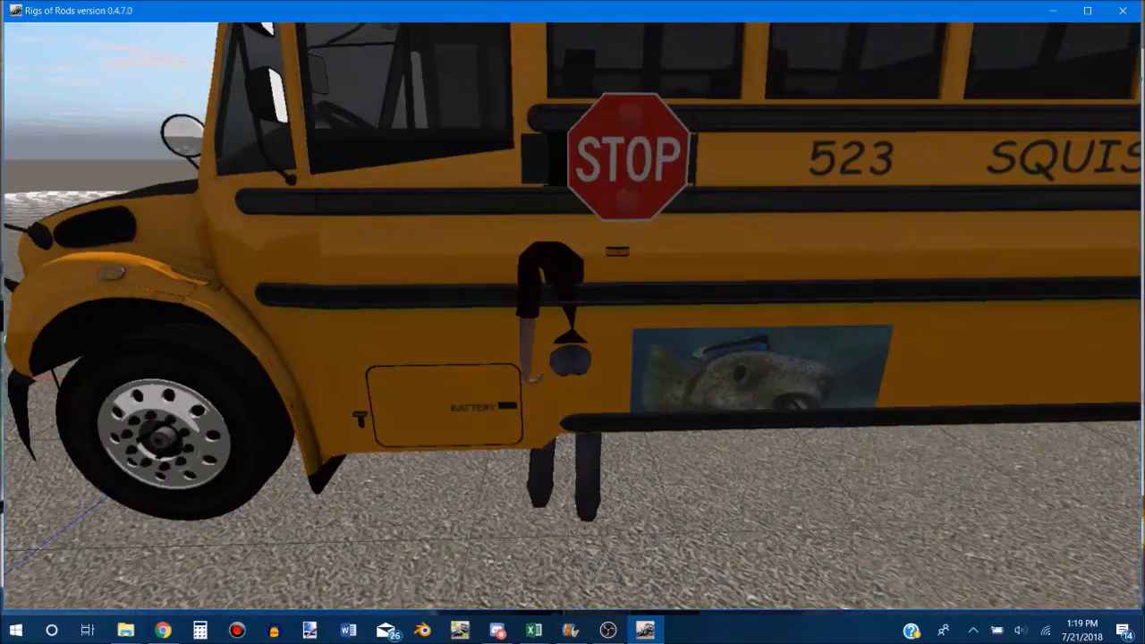
key(w)
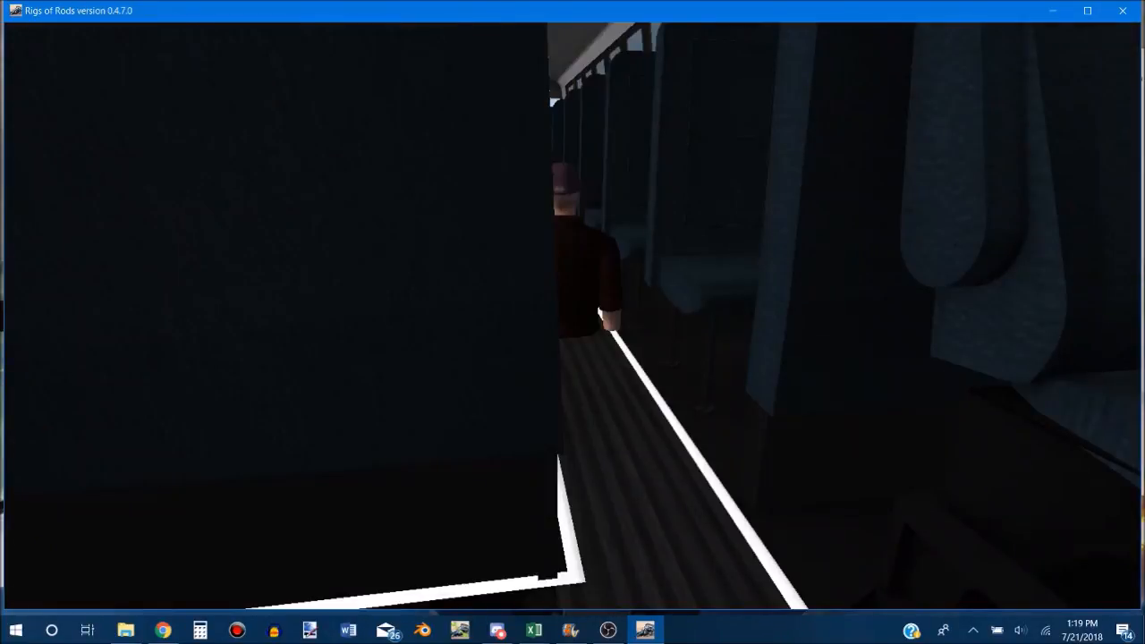
key(w)
key(KP_2)
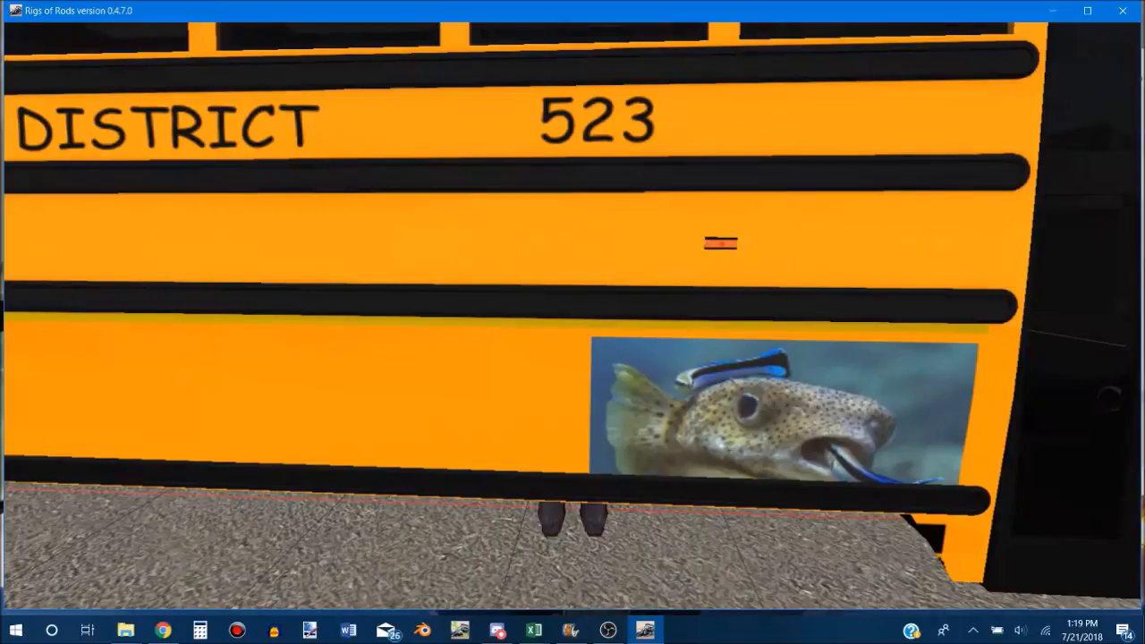
key(KP_2)
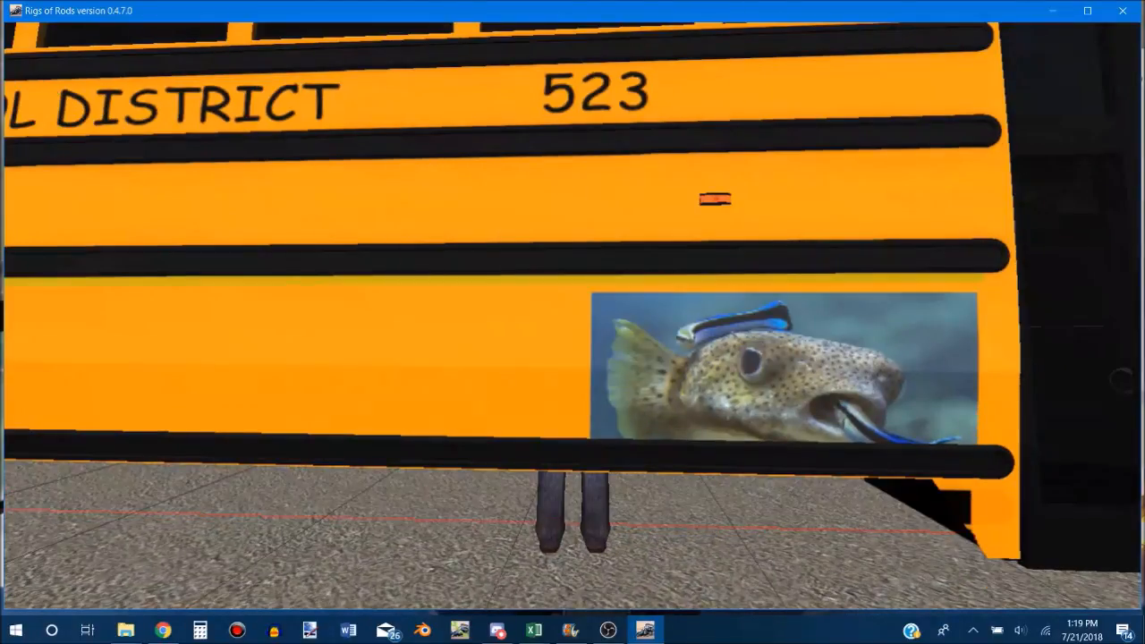
key(KP_6)
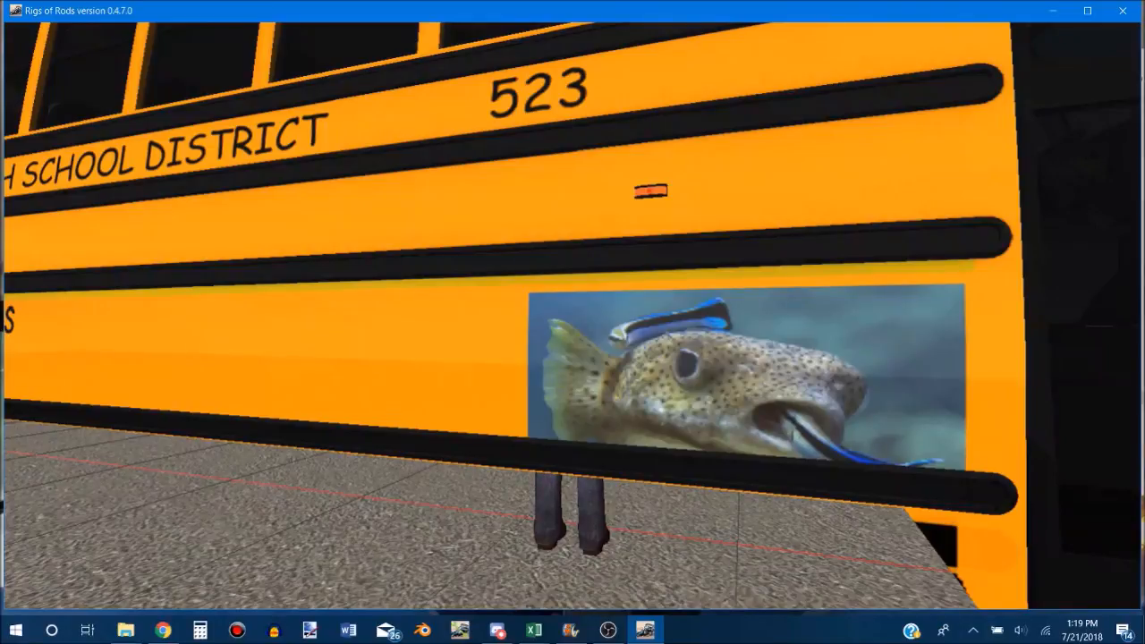
drag(572, 316, 711, 299)
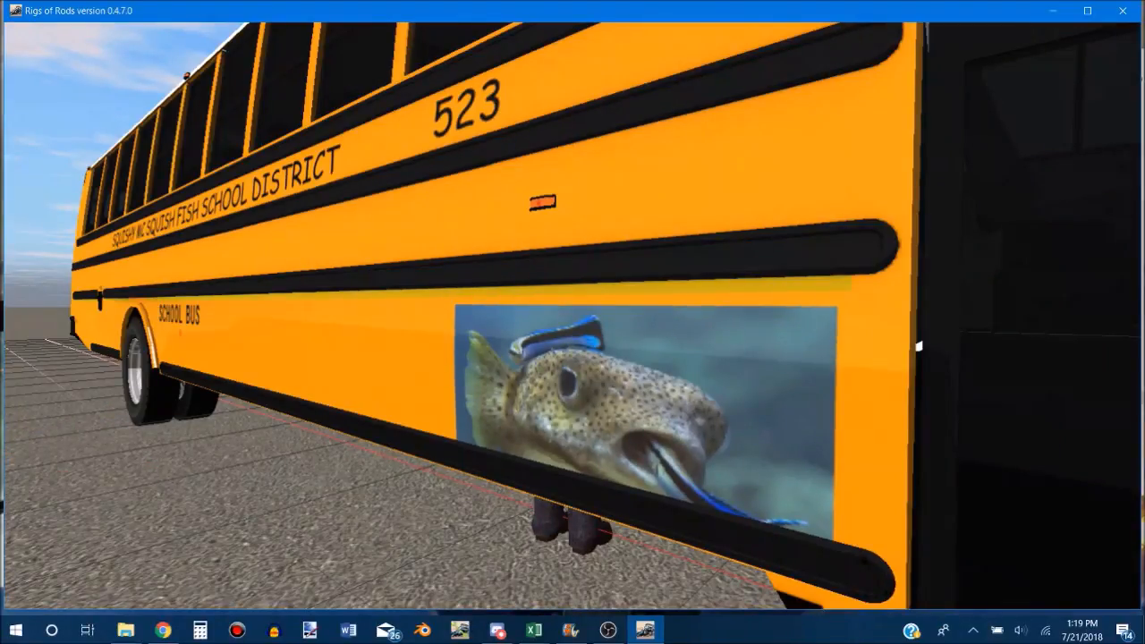
drag(919, 345, 905, 385)
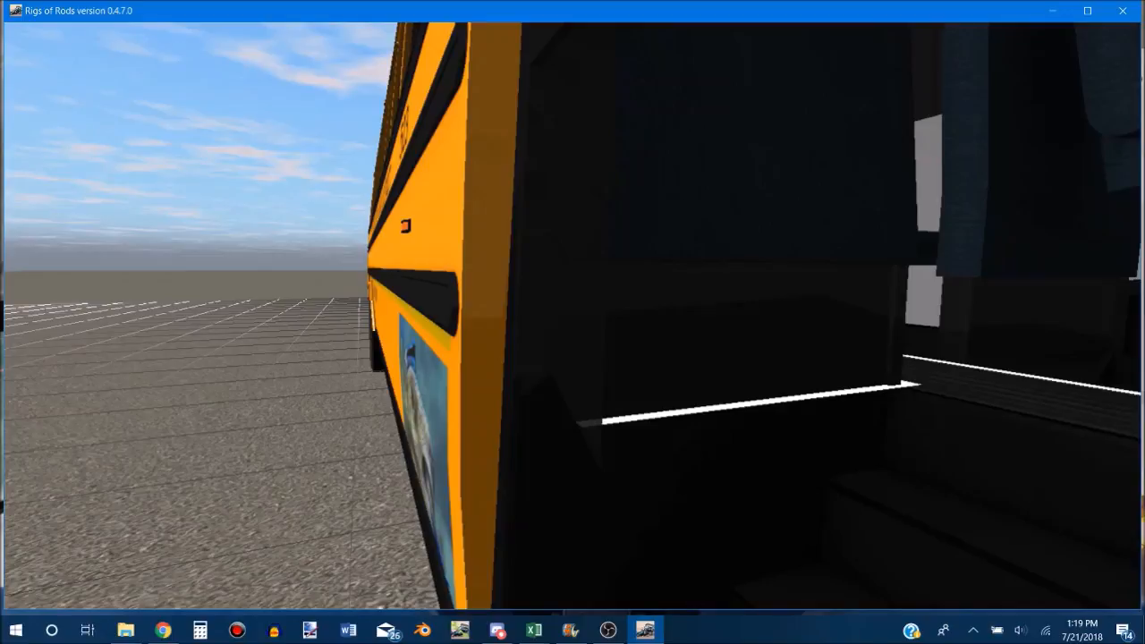
Inspect the fish picture and lettering on the driver's side and the rear of the bus, and get back in.
key(Return)
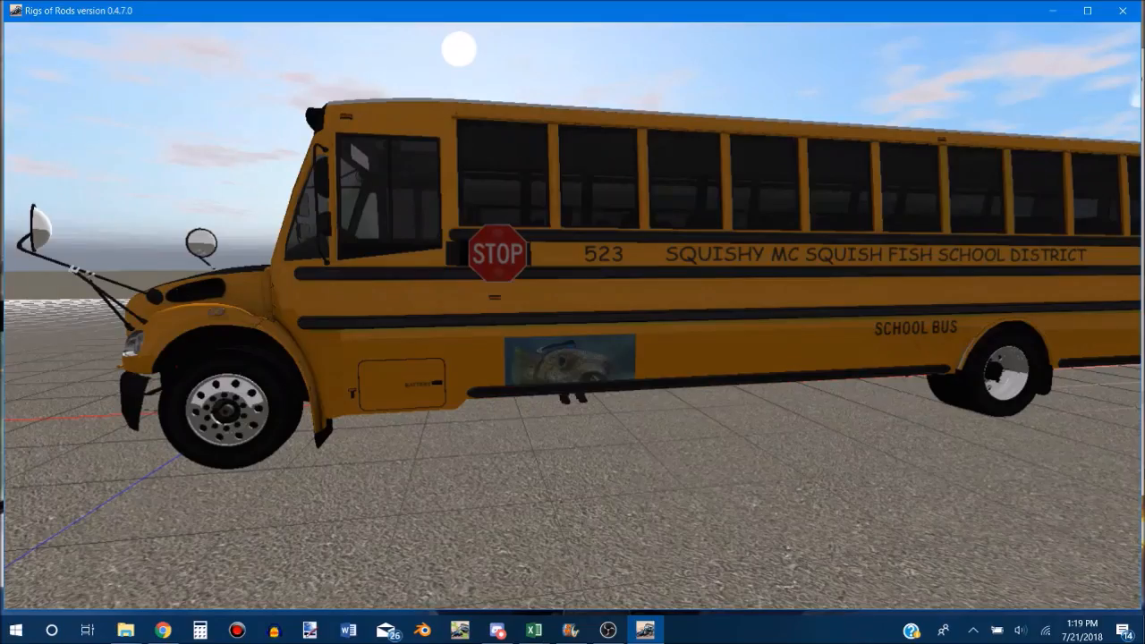
scroll(573, 315, up, 5)
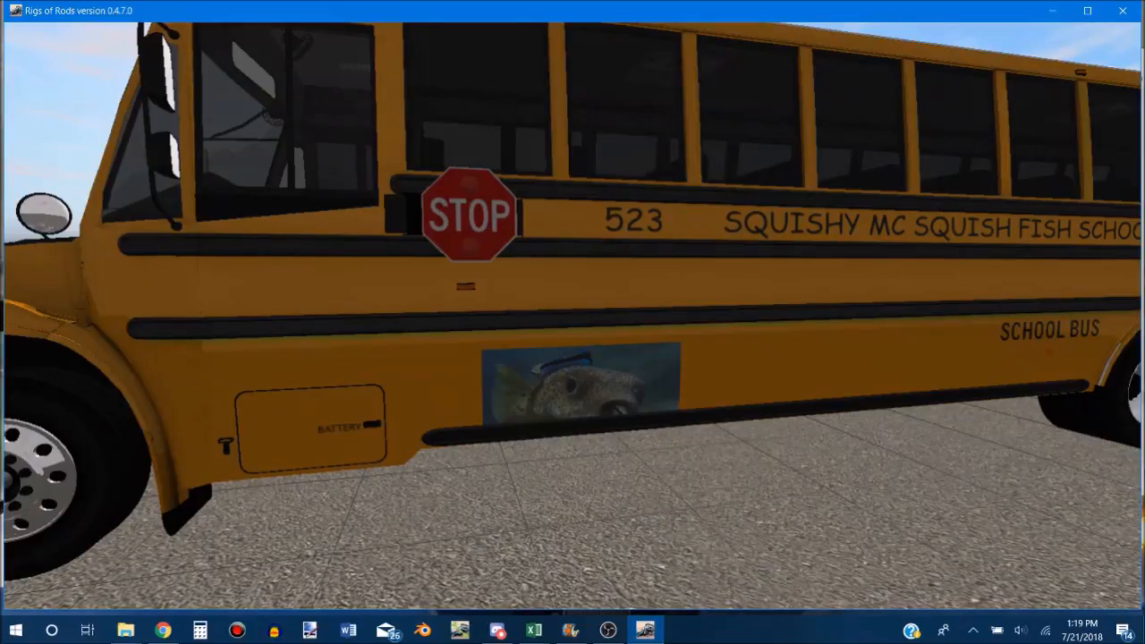
drag(573, 316, 510, 313)
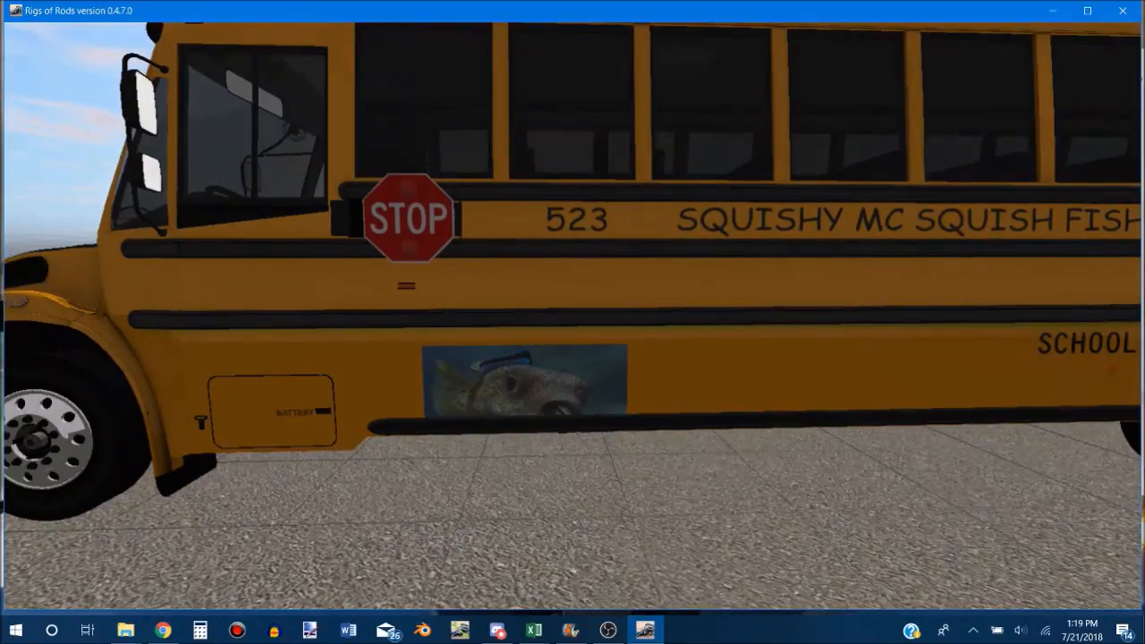
scroll(572, 315, down, 5)
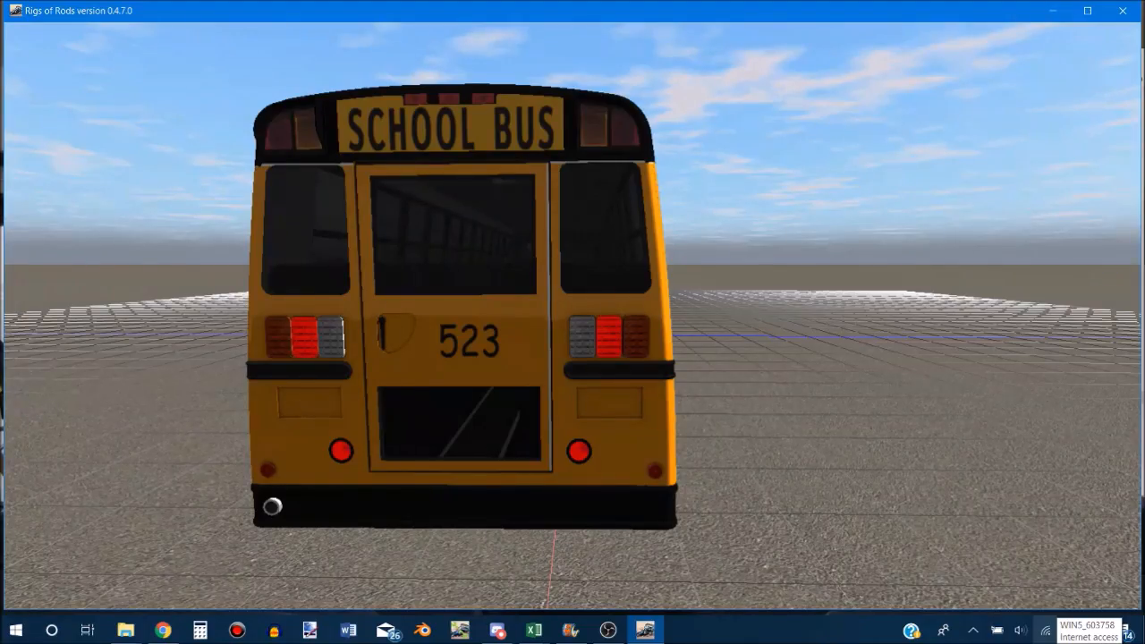
drag(500, 316, 626, 320)
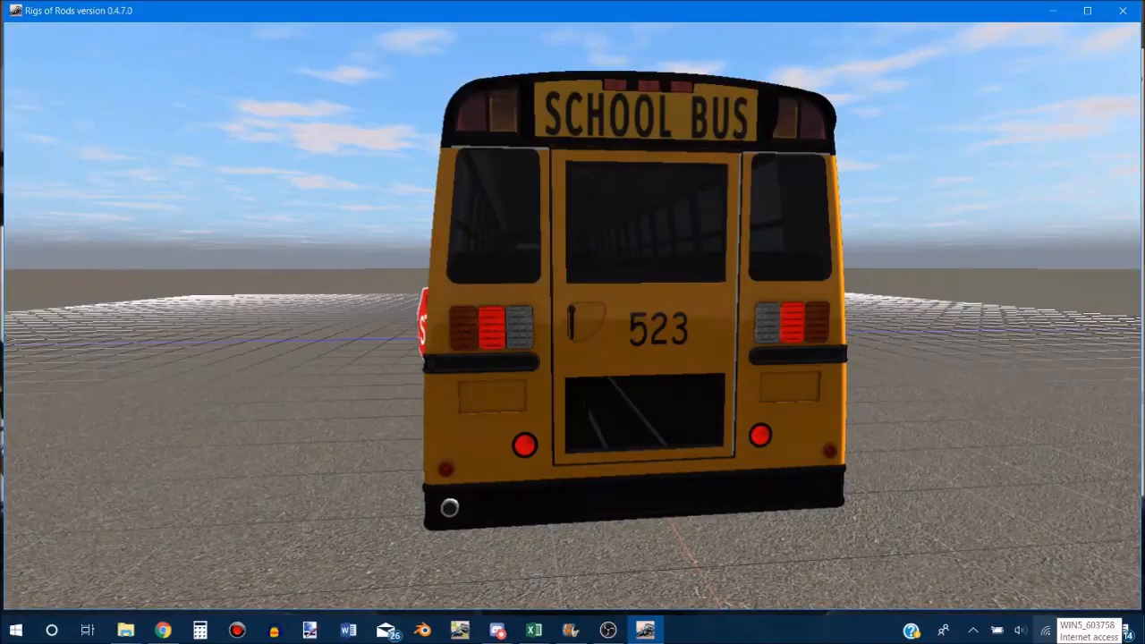
key(Return)
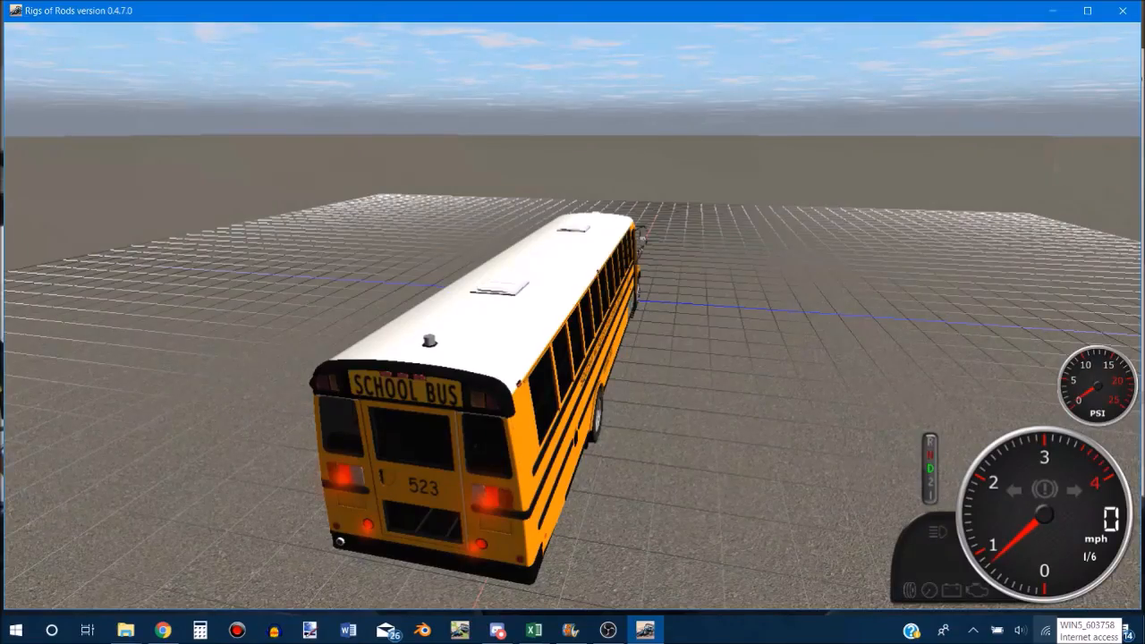
Get out and look over the bus's rear, stop arms and side lettering from all around, and get back in.
key(Return)
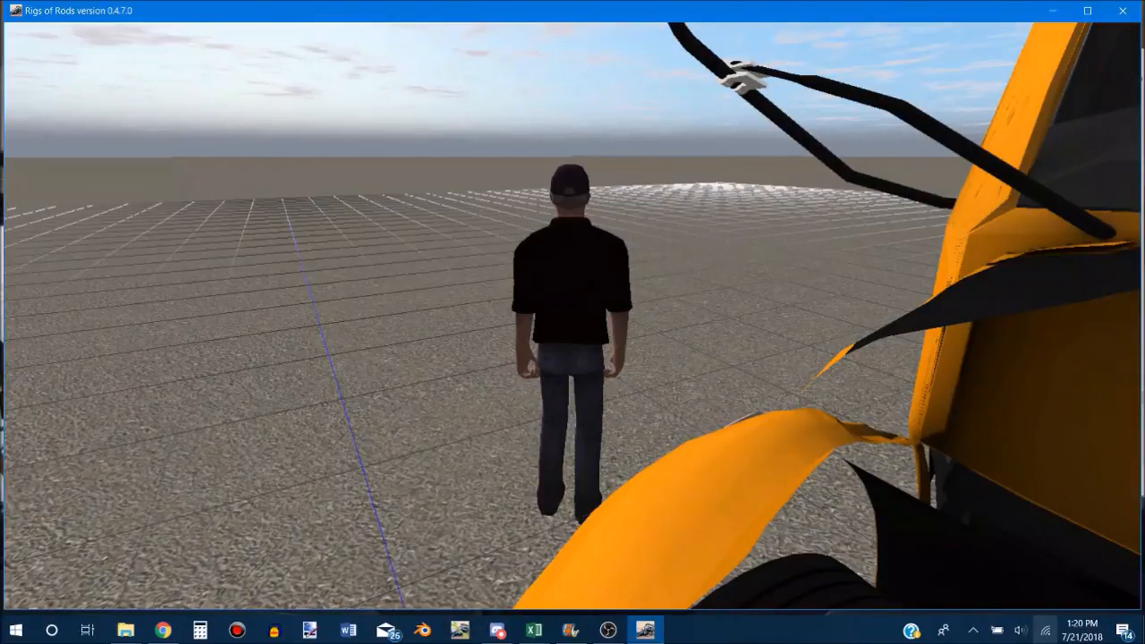
key(Right)
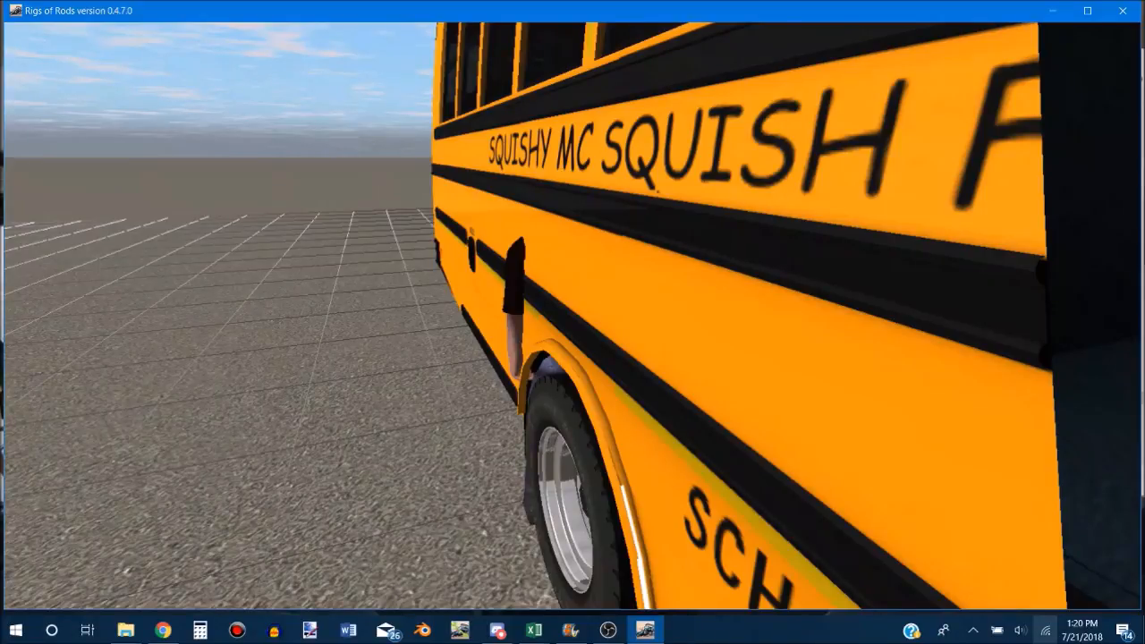
key(c)
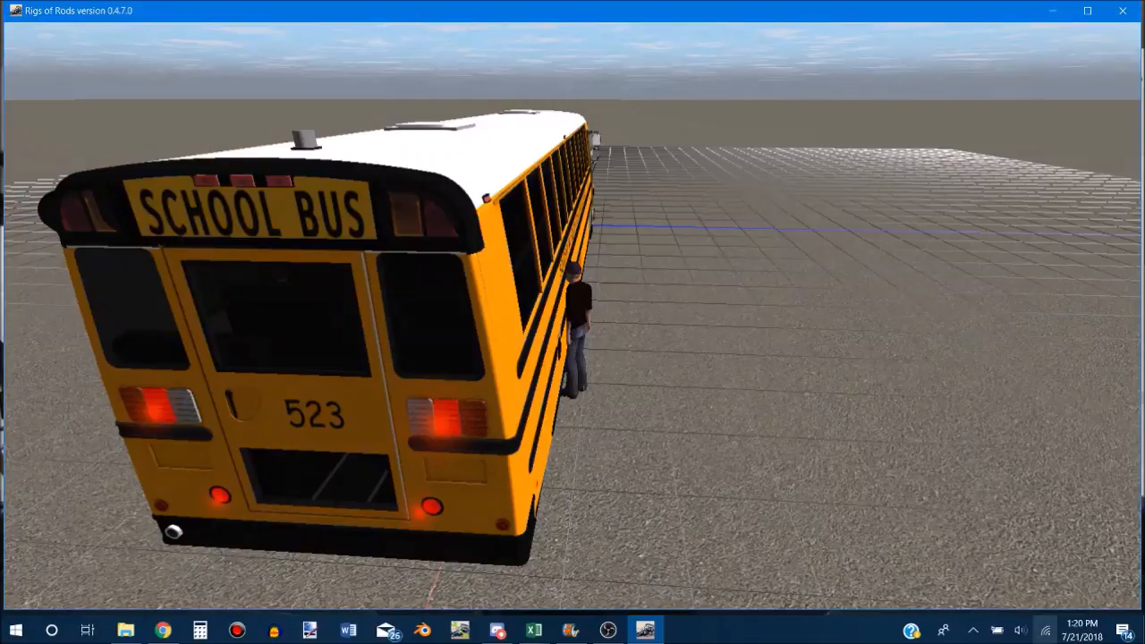
key(Return)
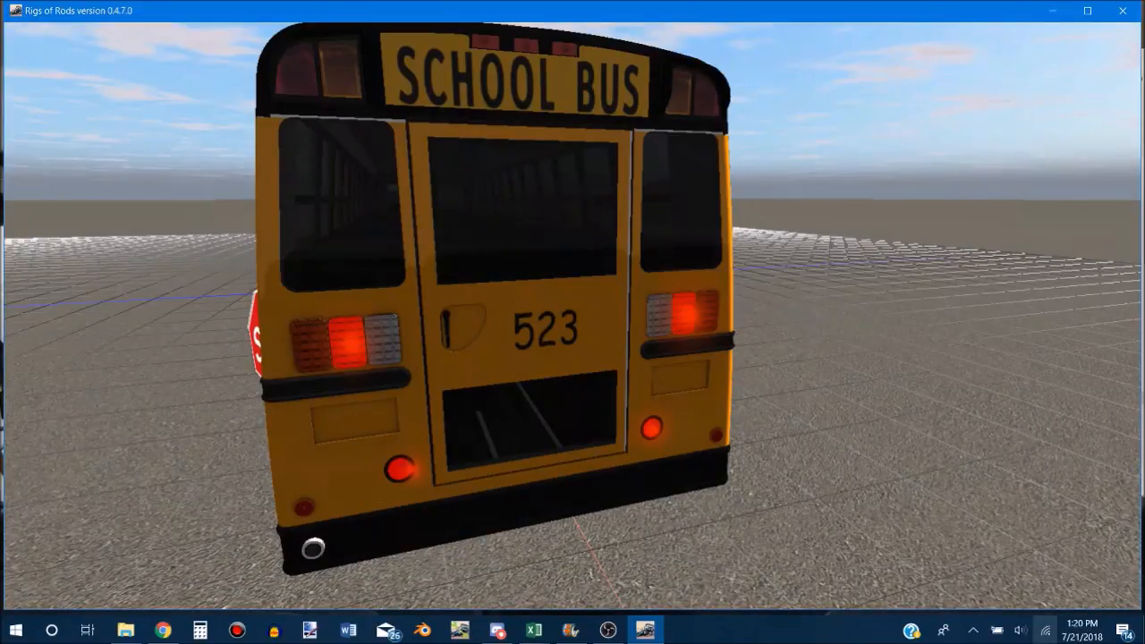
drag(572, 322, 769, 327)
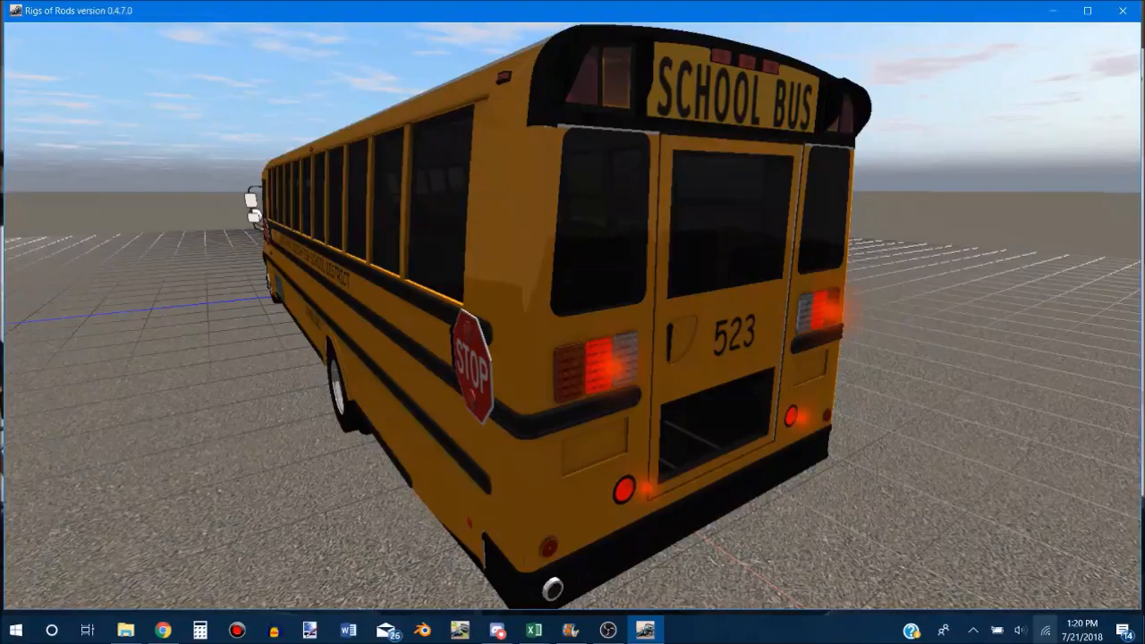
key(Return)
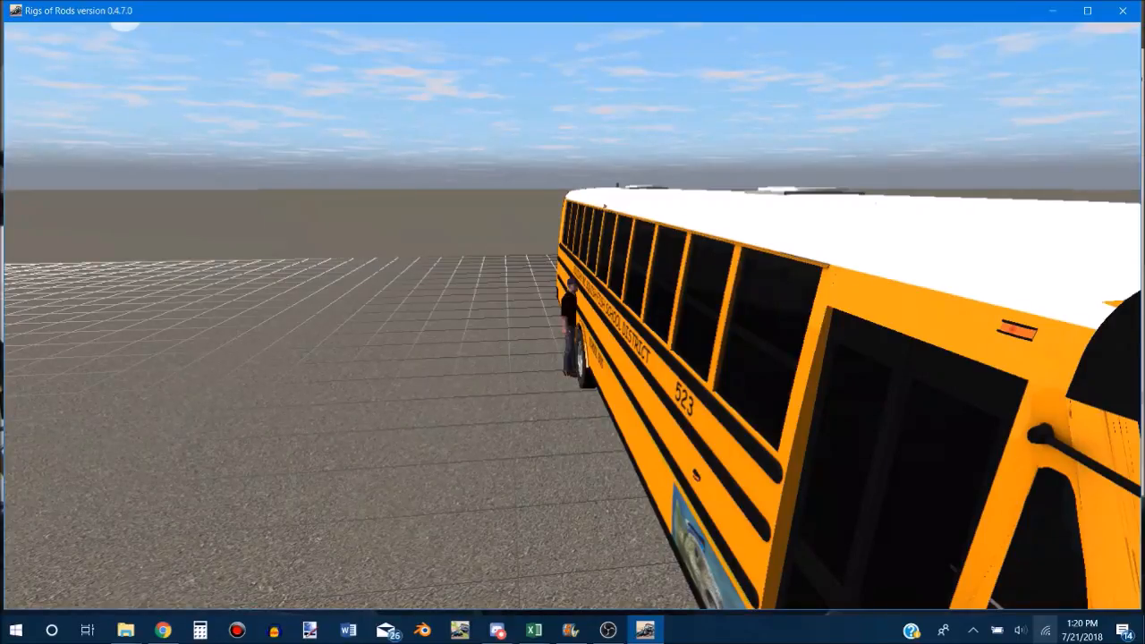
key(Return)
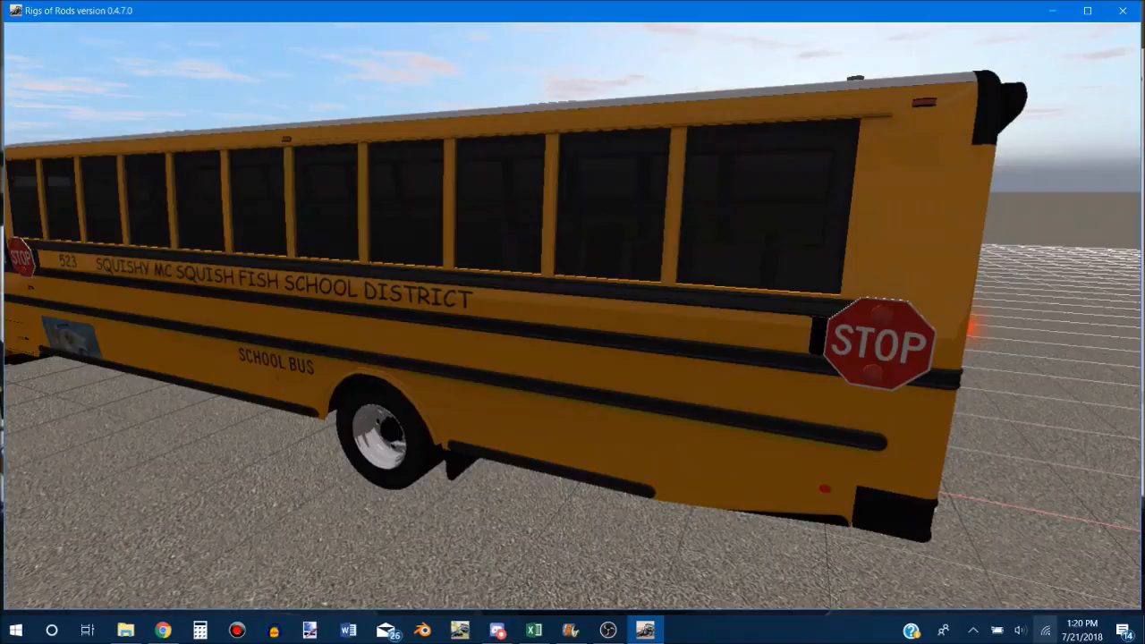
key(Return)
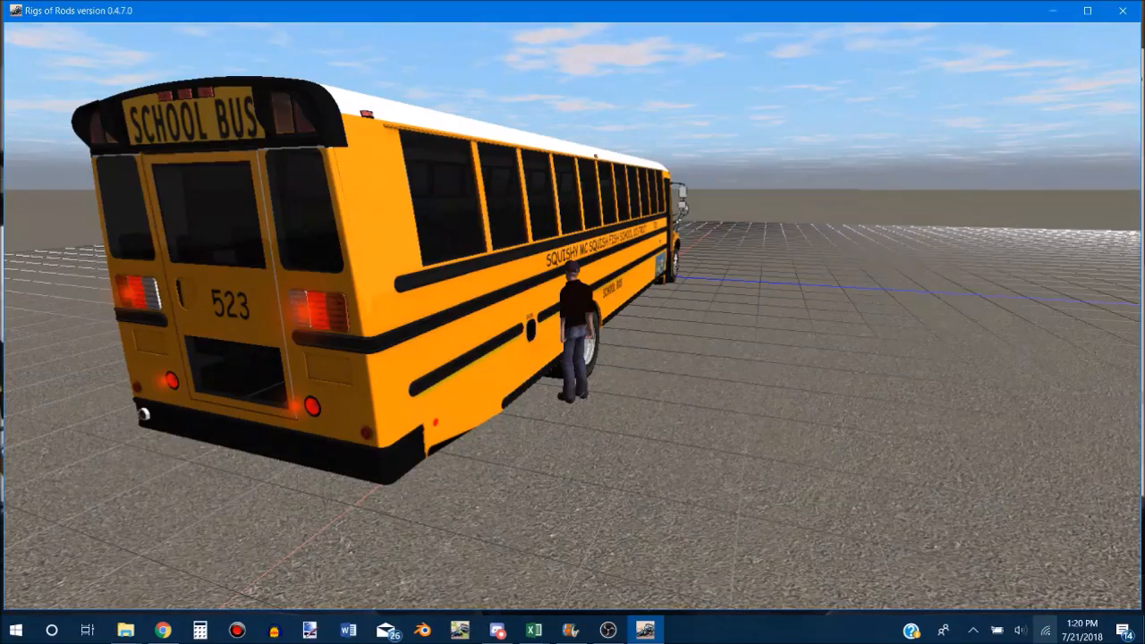
key(Return)
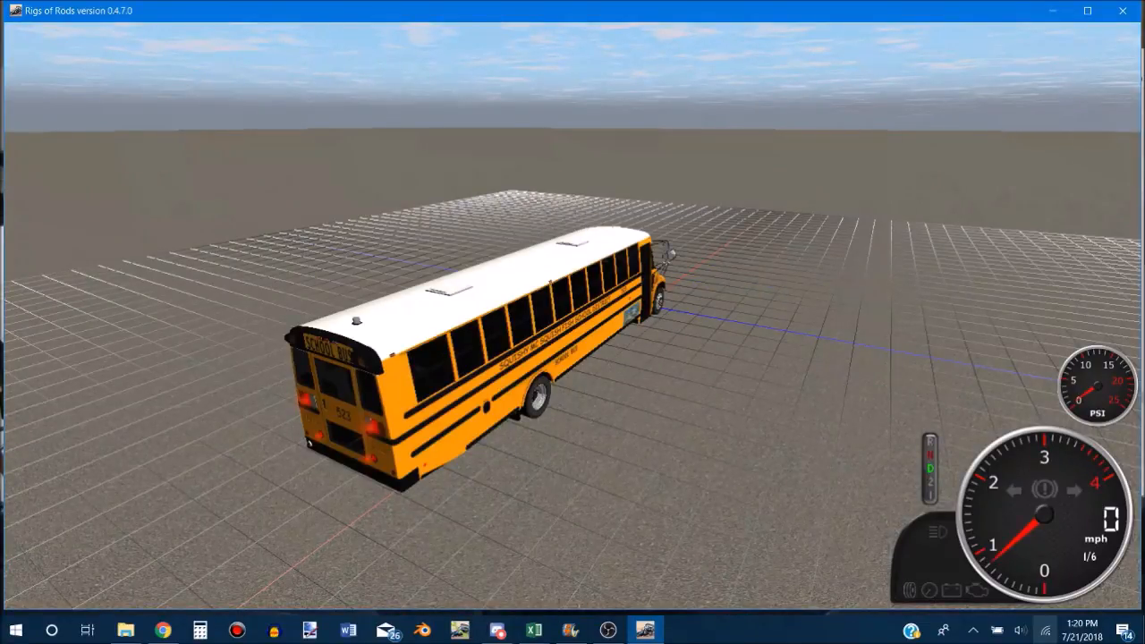
key(c)
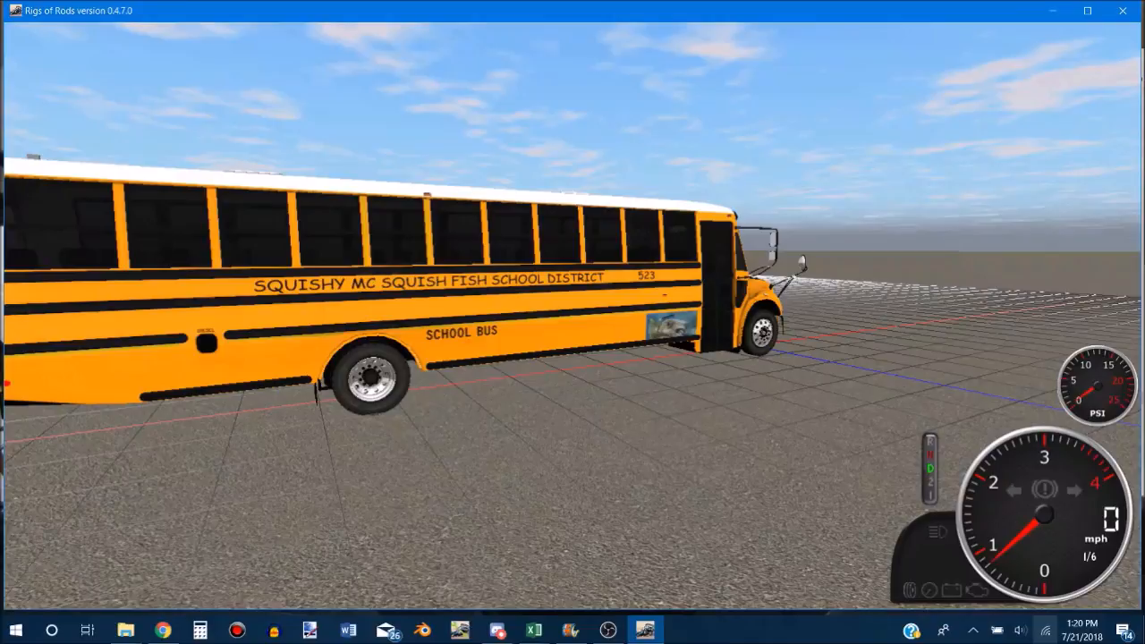
key(KP_6)
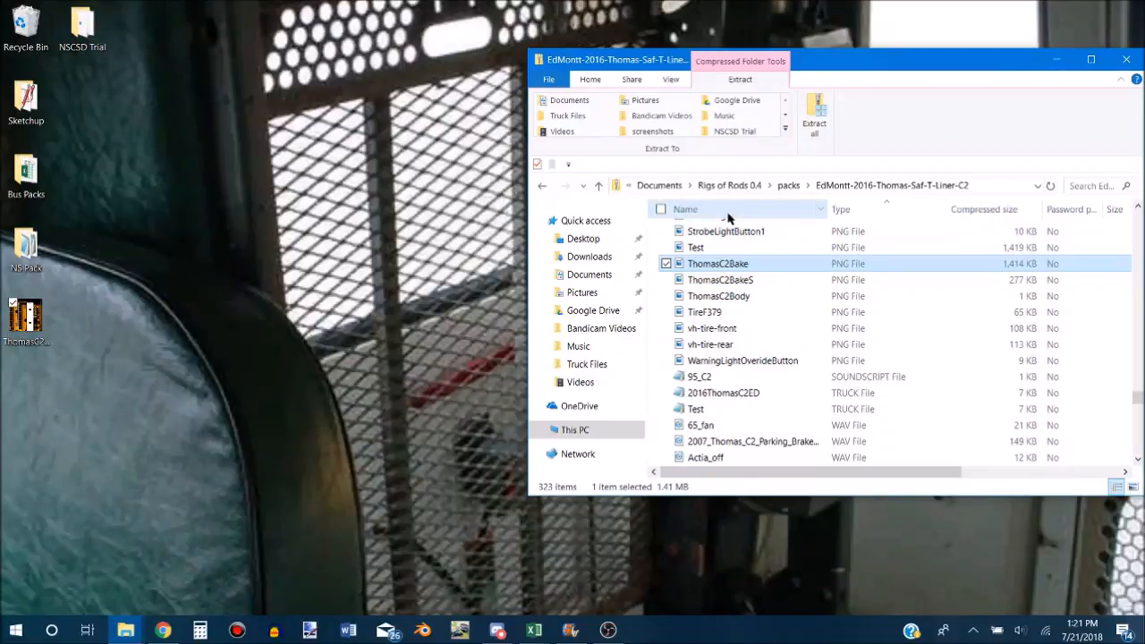
Switch to File Explorer, return to the packs folder and open the GCPS_2016 Bluebird Vision archive.
scroll(877, 360, down, 1)
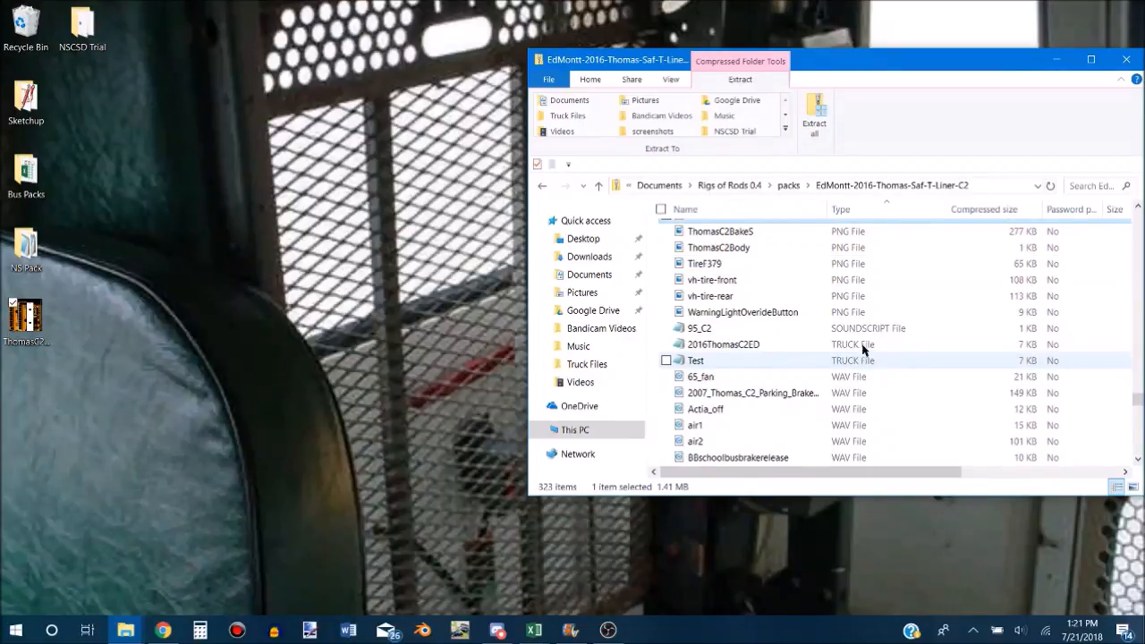
click(788, 185)
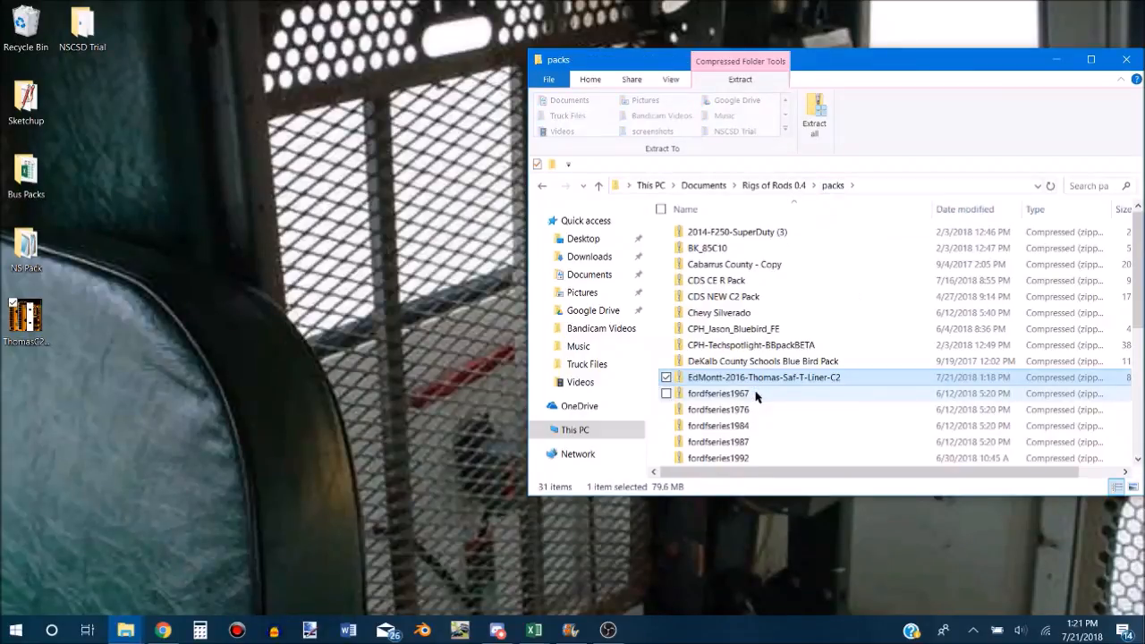
scroll(756, 397, down, 4)
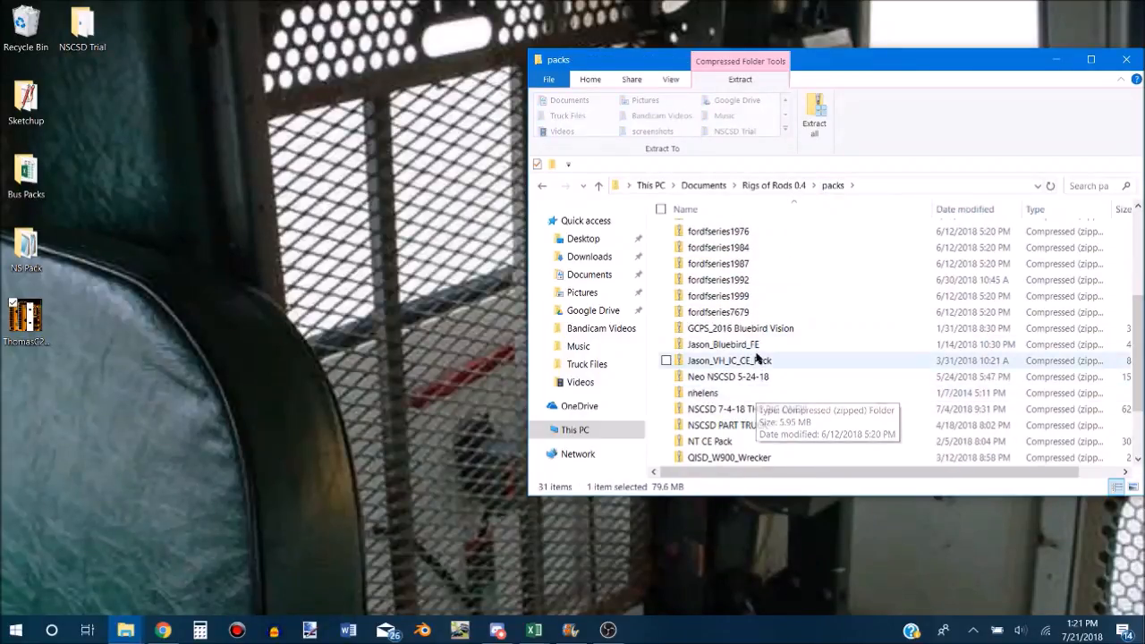
double_click(744, 328)
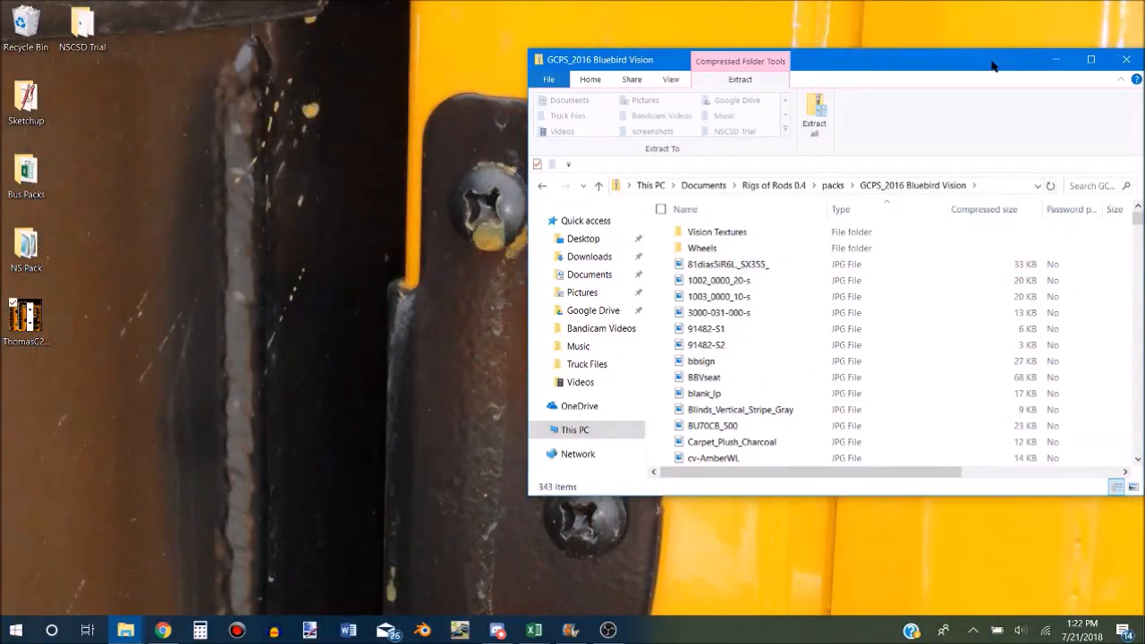
Find the GCPS-2016BluebirdVision TRUCK file in the archive and open it in Notepad.
drag(992, 65, 968, 64)
drag(1112, 220, 1111, 435)
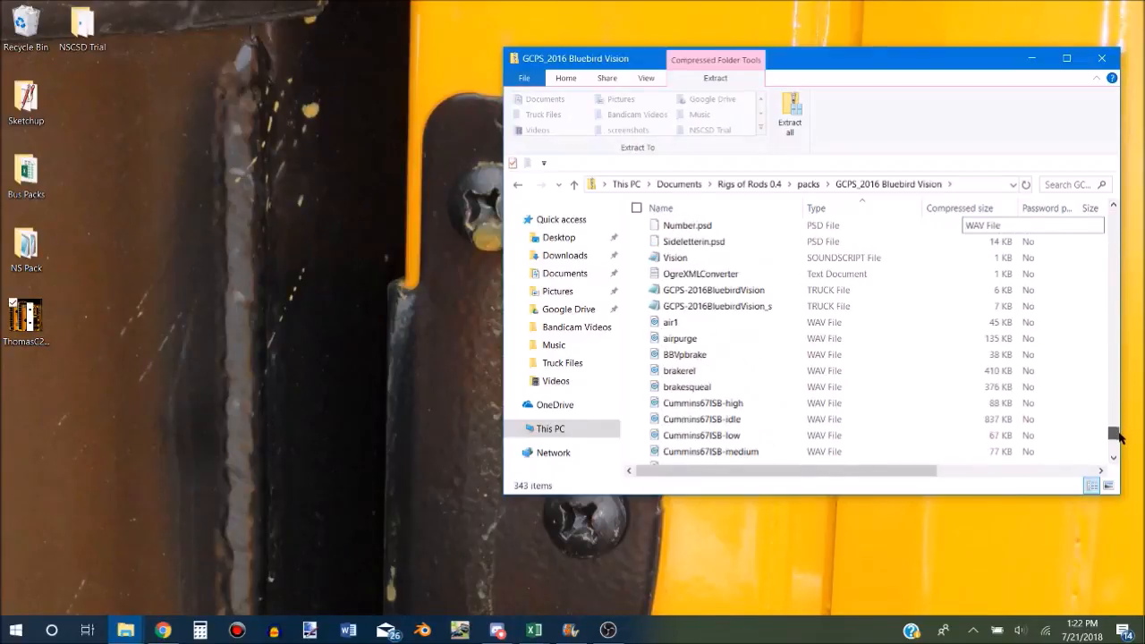
scroll(763, 365, down, 4)
scroll(763, 365, up, 5)
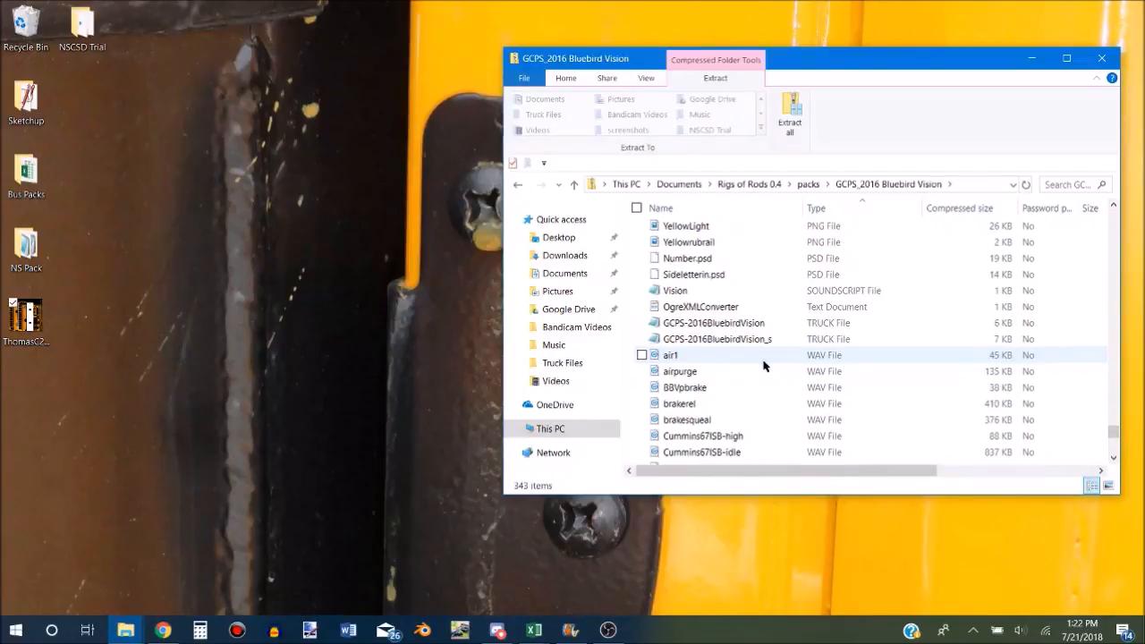
click(700, 327)
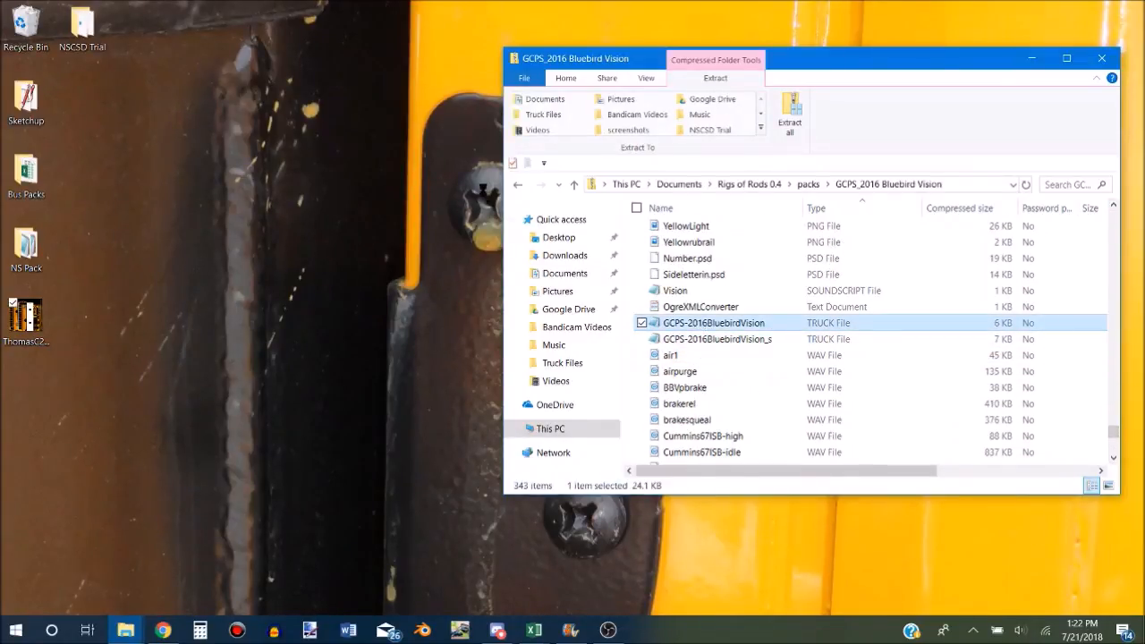
double_click(700, 327)
Examine the managedmaterials section of the truck file for the body part materials and their texture file names.
scroll(403, 298, down, 11)
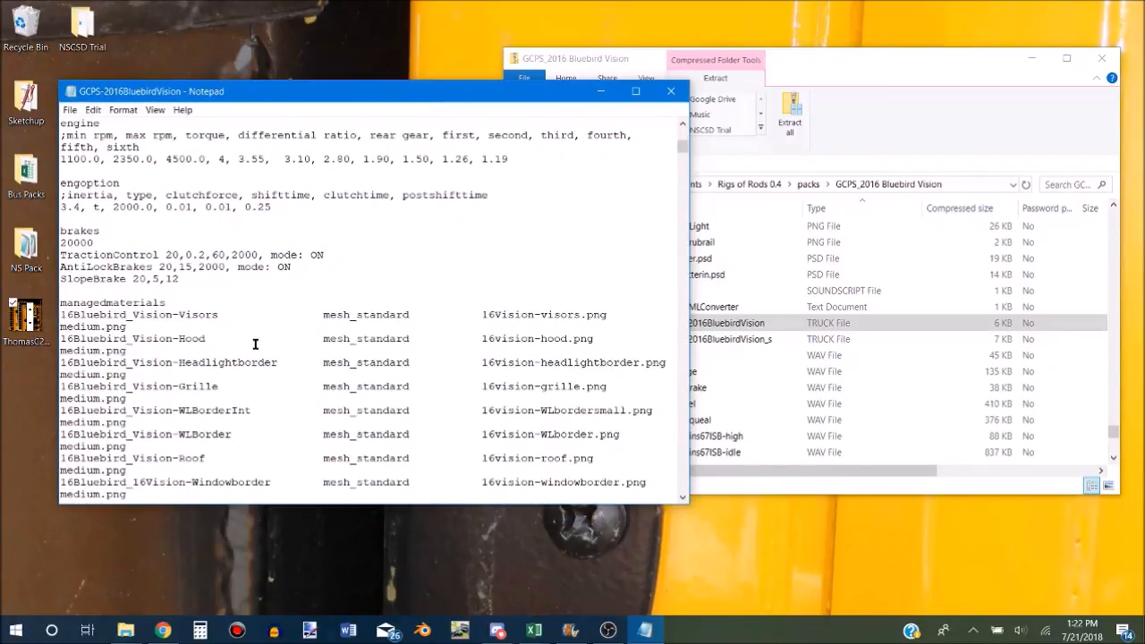
scroll(256, 345, down, 1)
scroll(265, 367, down, 1)
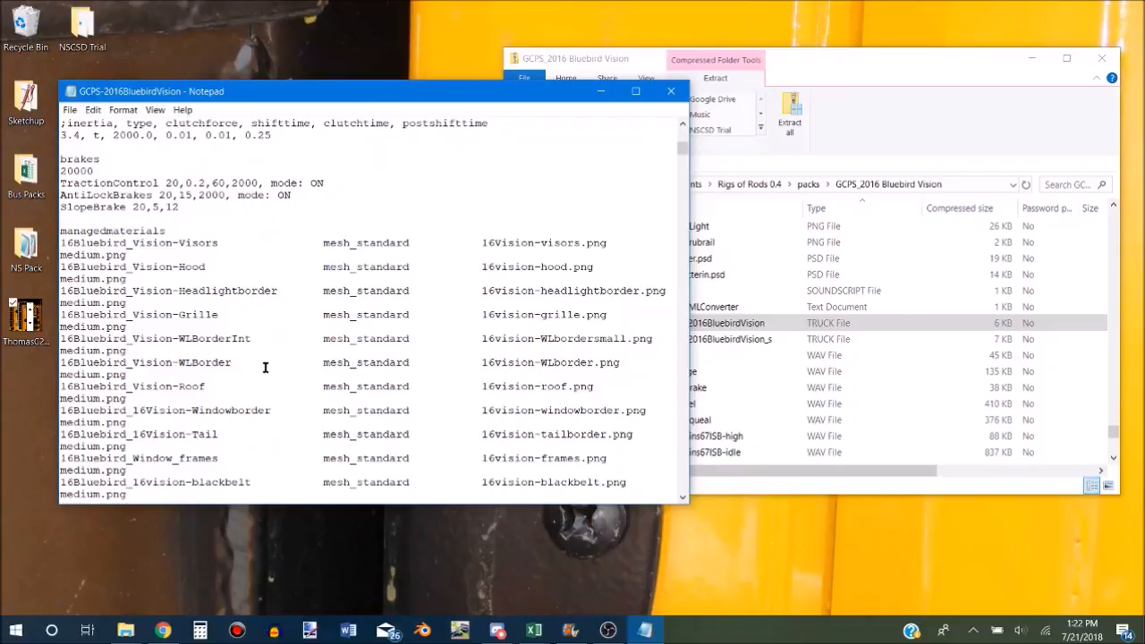
scroll(265, 367, down, 1)
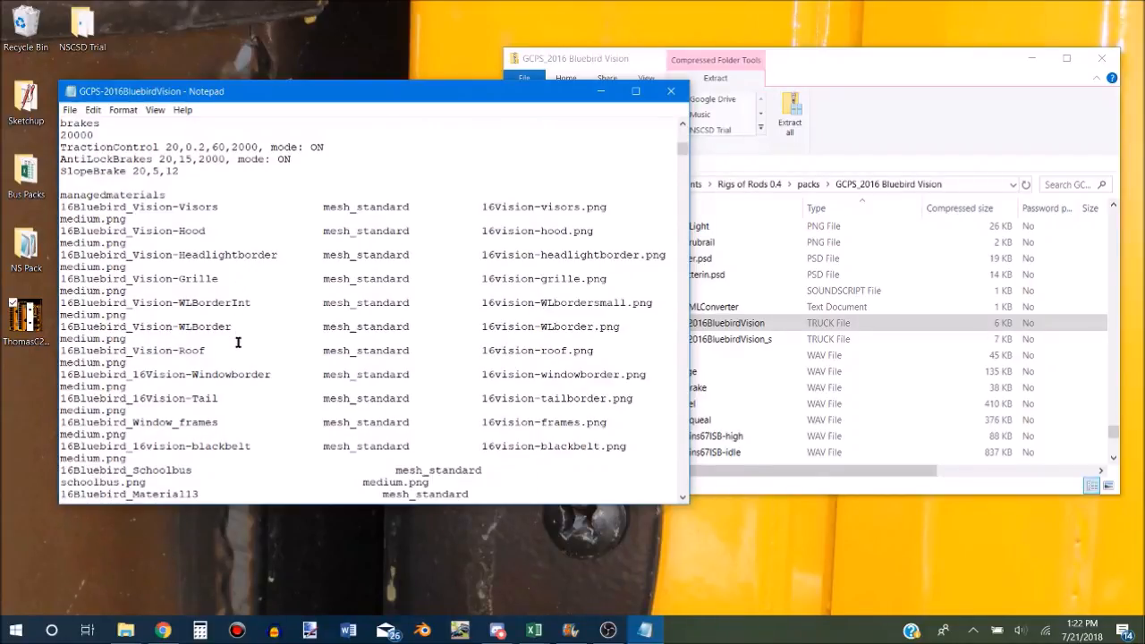
scroll(241, 367, down, 1)
scroll(242, 377, down, 1)
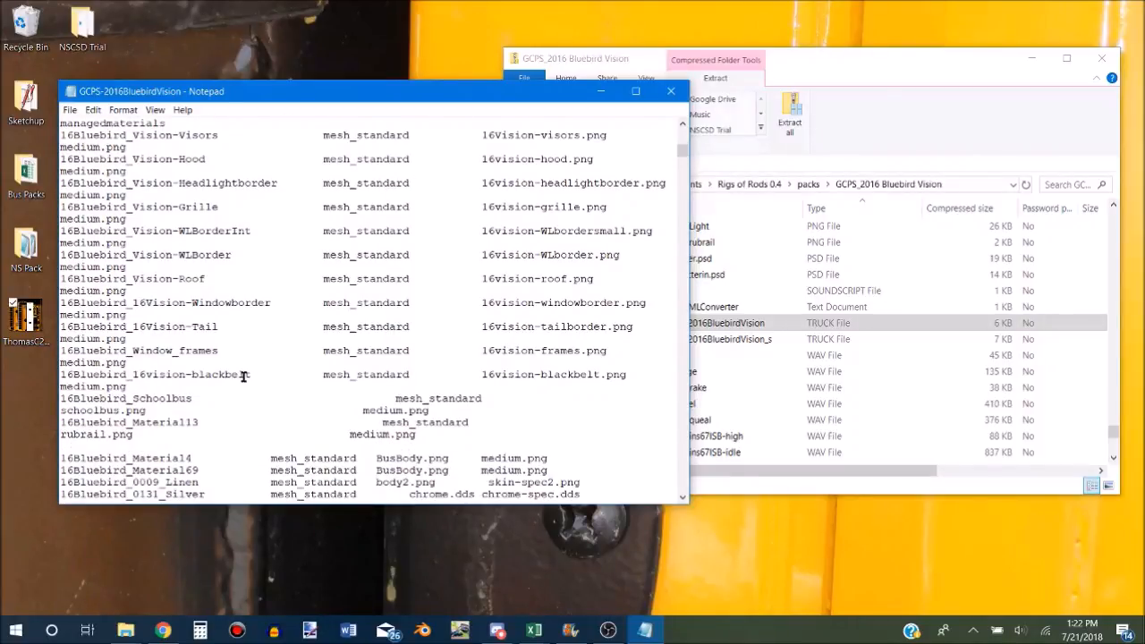
scroll(242, 376, down, 4)
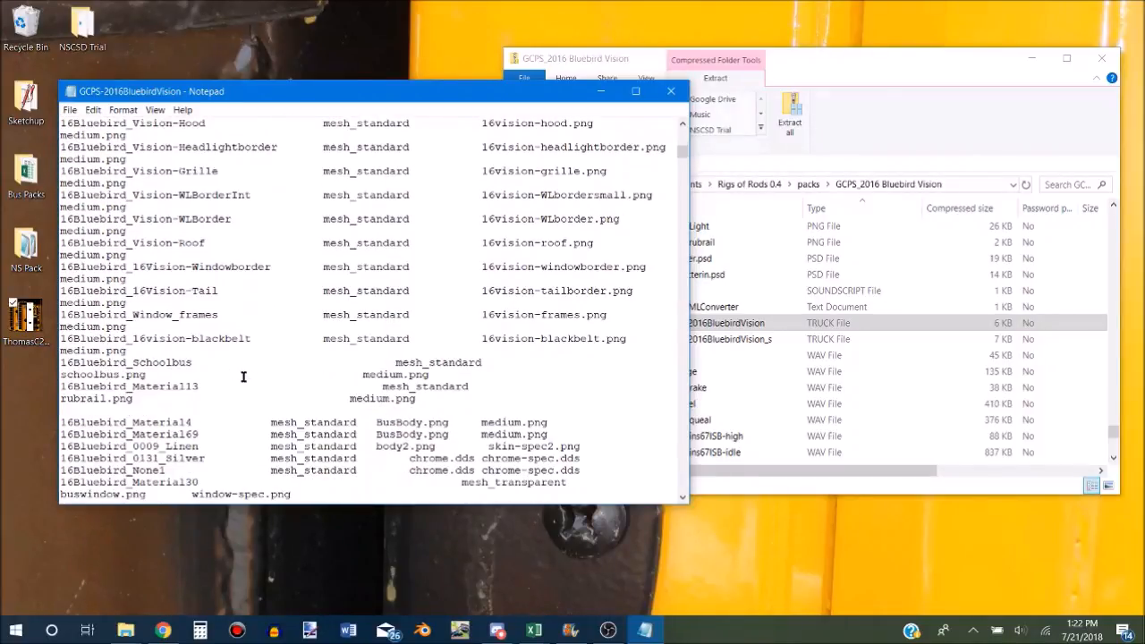
scroll(242, 377, down, 2)
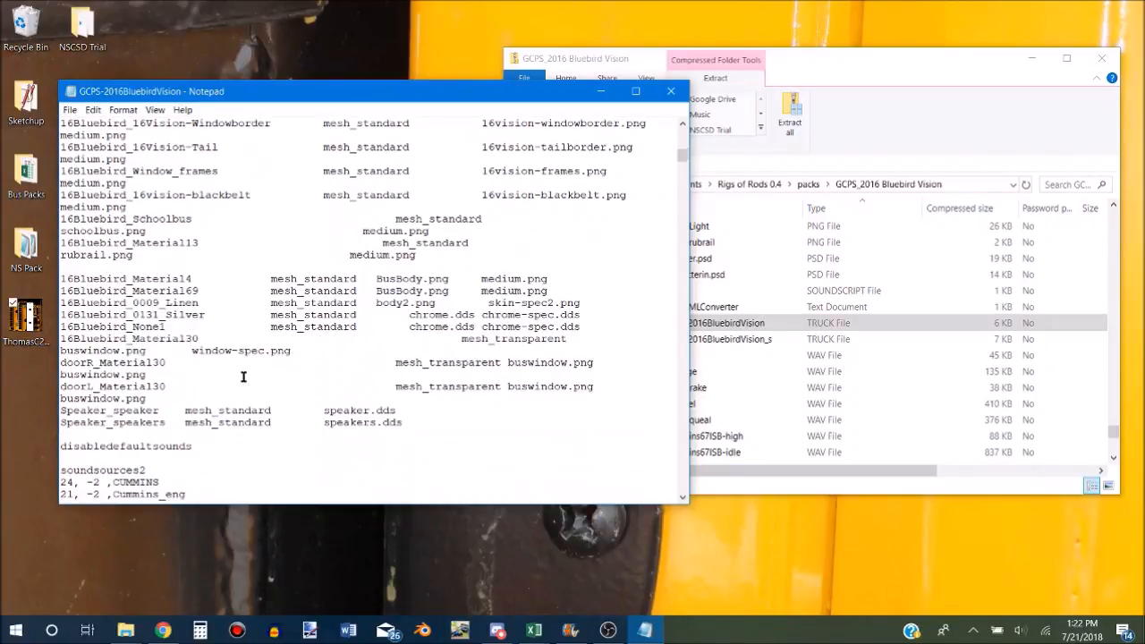
scroll(242, 376, up, 2)
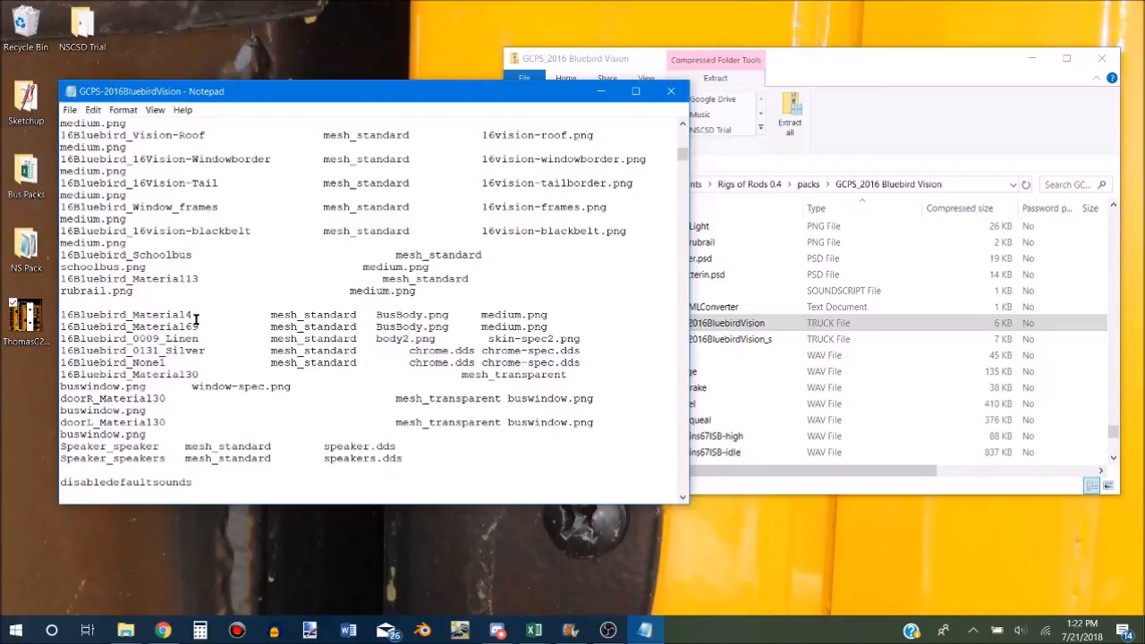
Highlight the 16Bluebird_Schoolbus material entry, then find schoolbus.png in the archive, view the image and close it.
drag(60, 266, 148, 256)
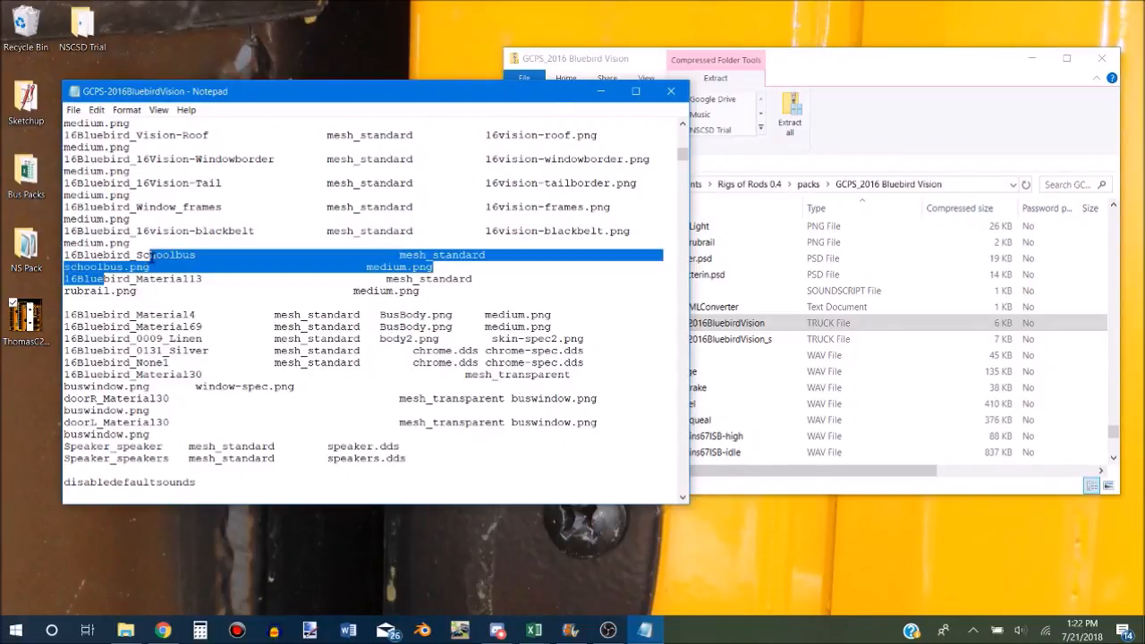
click(868, 70)
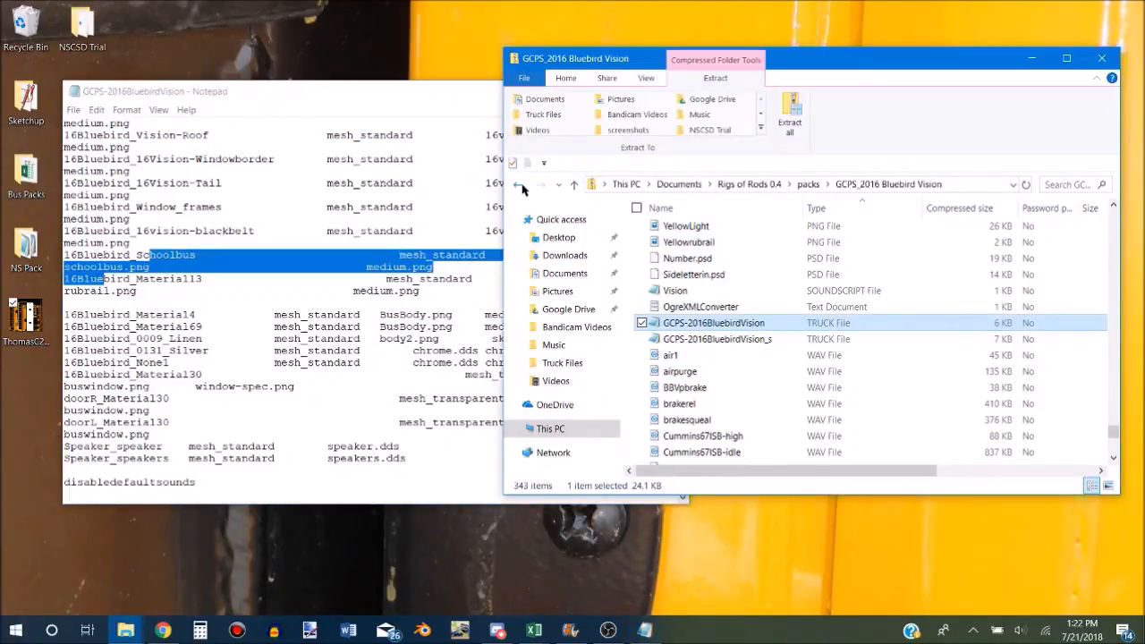
scroll(680, 358, up, 3)
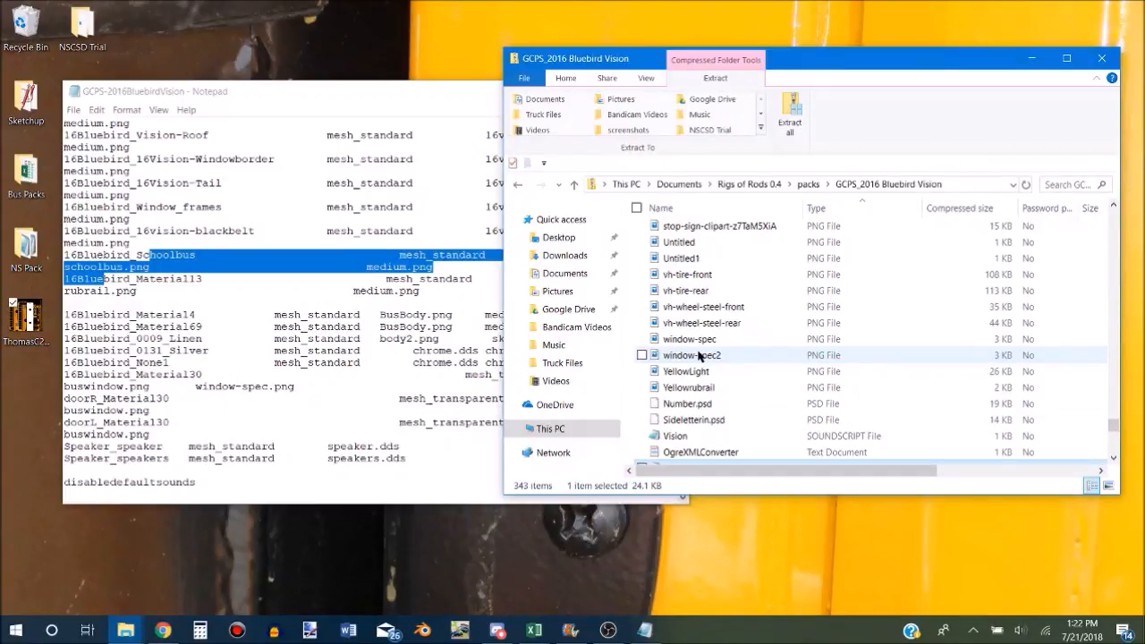
scroll(698, 355, up, 2)
scroll(698, 355, up, 2)
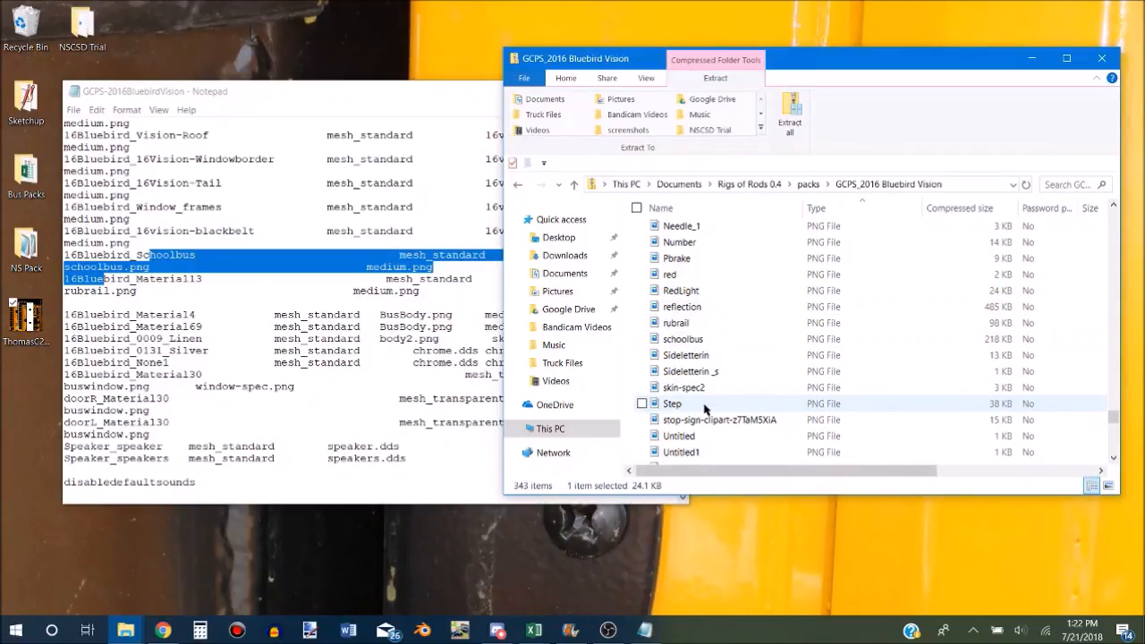
double_click(695, 338)
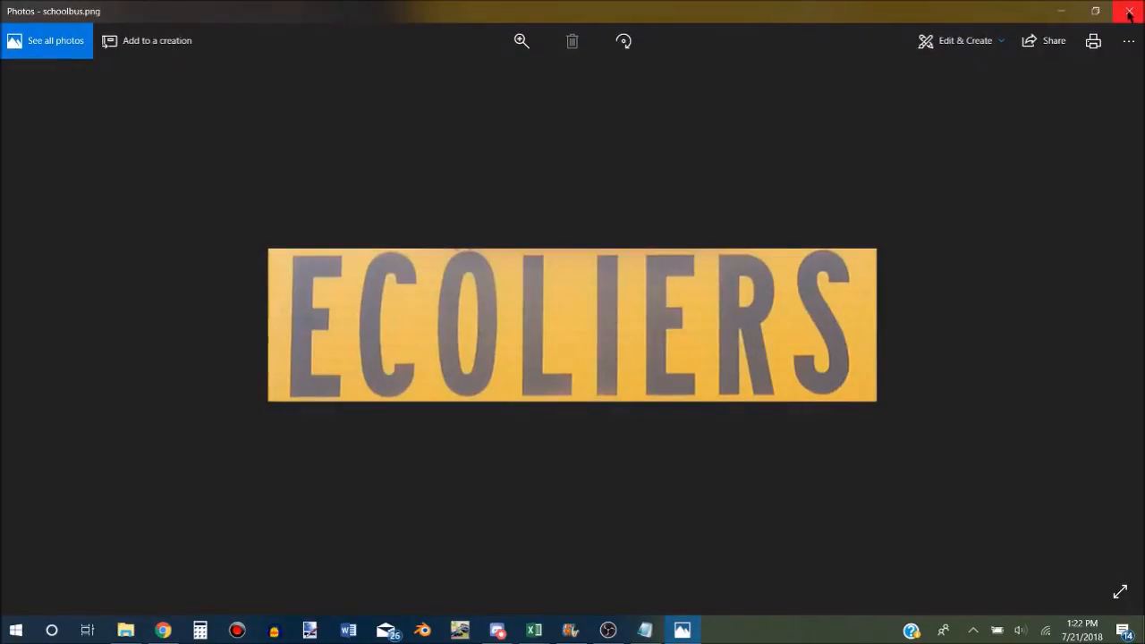
click(1130, 11)
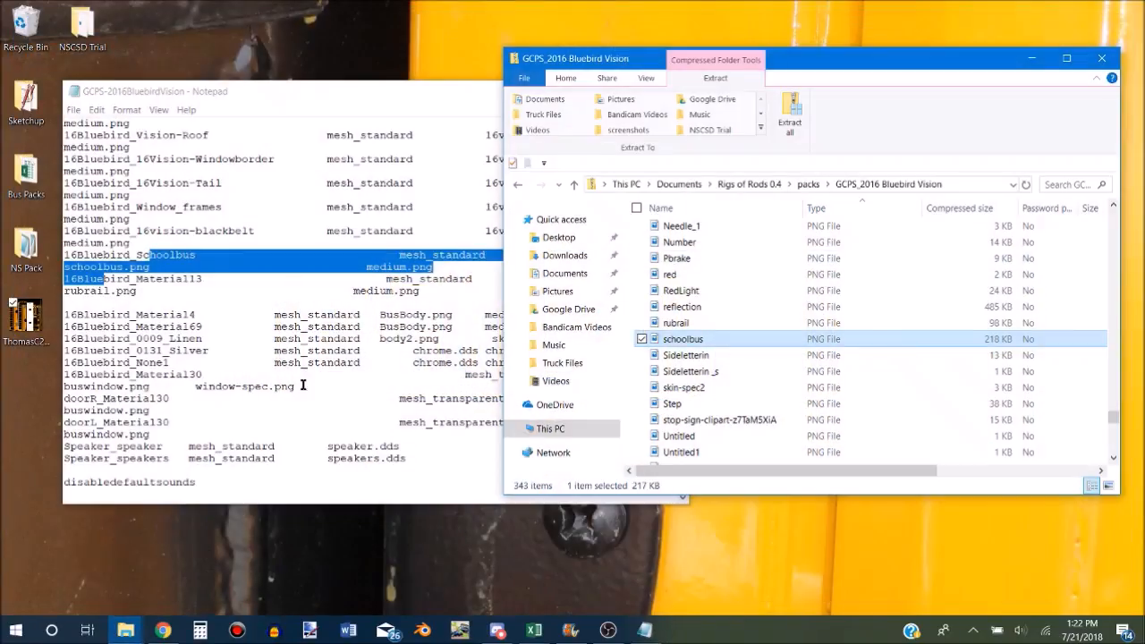
Go back to the truck file and look through the managed materials for the main body texture.
click(159, 330)
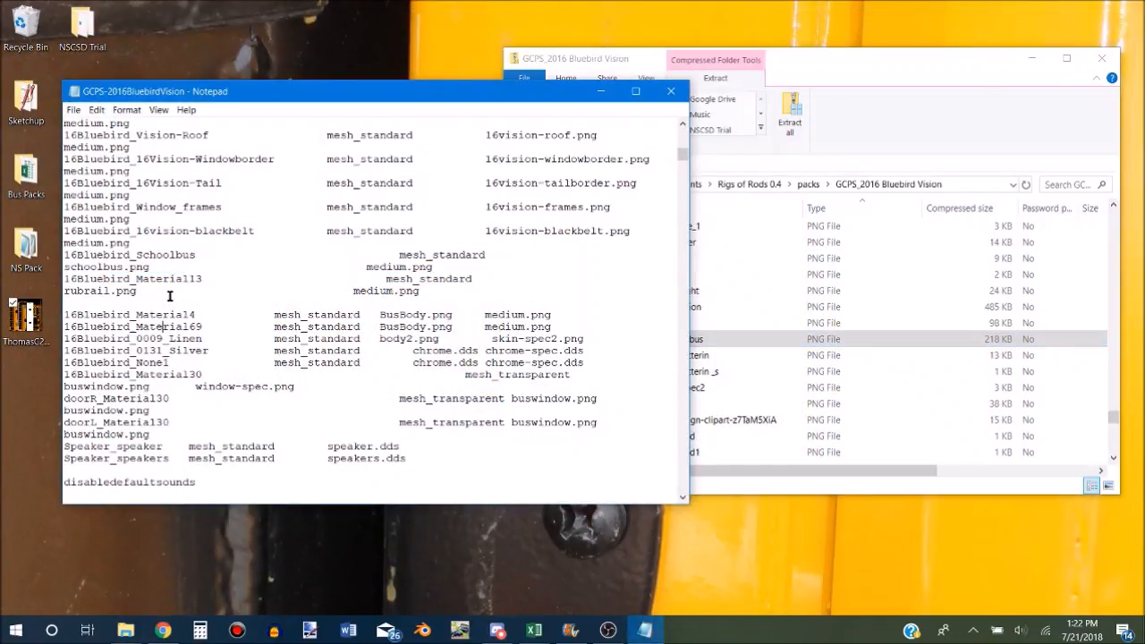
scroll(169, 296, up, 4)
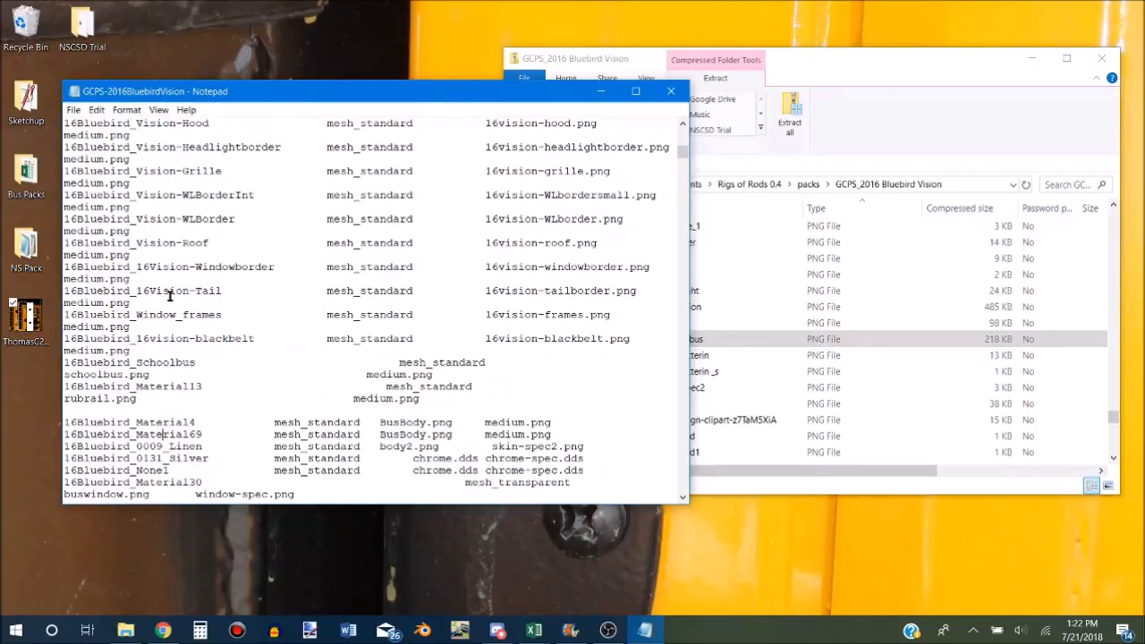
scroll(169, 296, up, 1)
scroll(169, 296, down, 6)
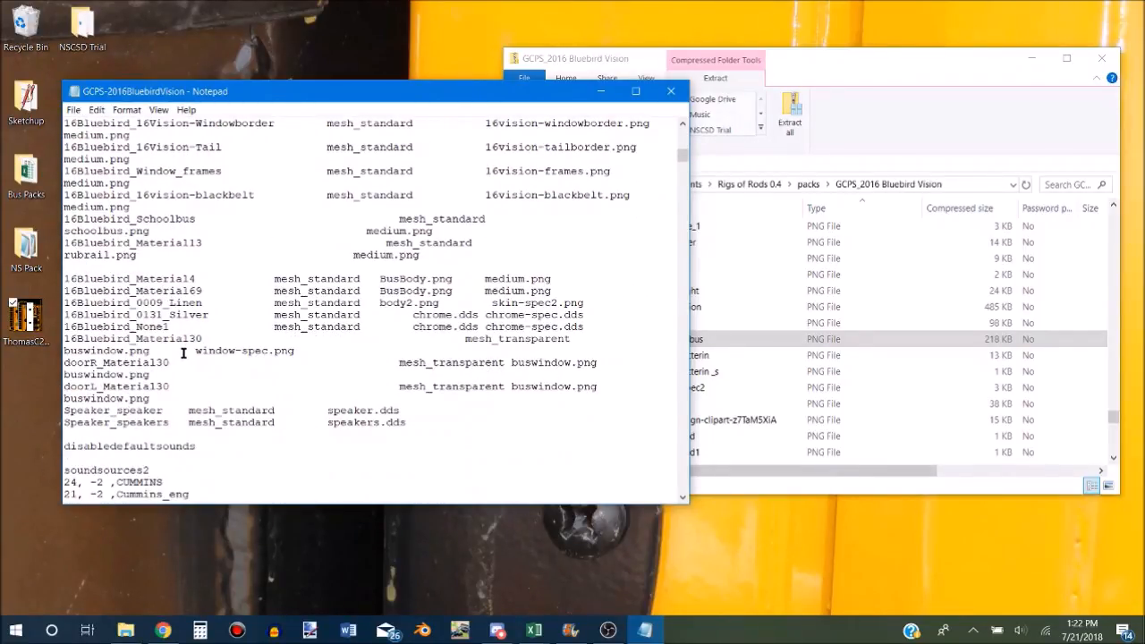
scroll(183, 353, down, 2)
scroll(183, 354, up, 4)
click(83, 341)
Highlight BusBody.png in the 16Bluebird_Material4 line, then find that image in the archive, view it and close it.
drag(400, 349, 446, 350)
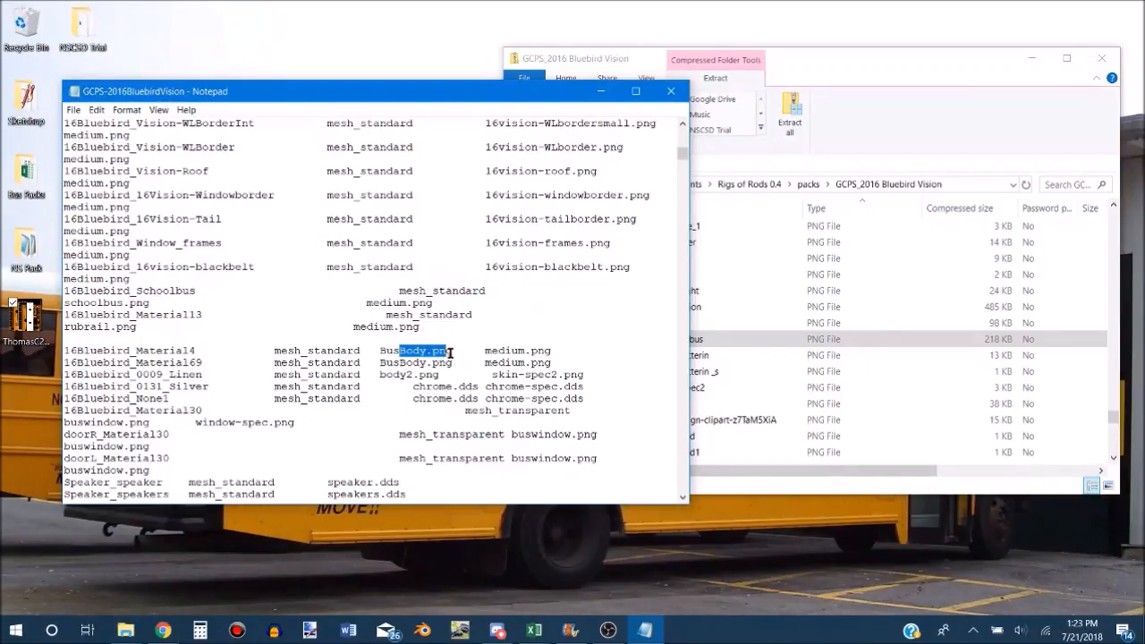
click(723, 328)
scroll(793, 333, up, 2)
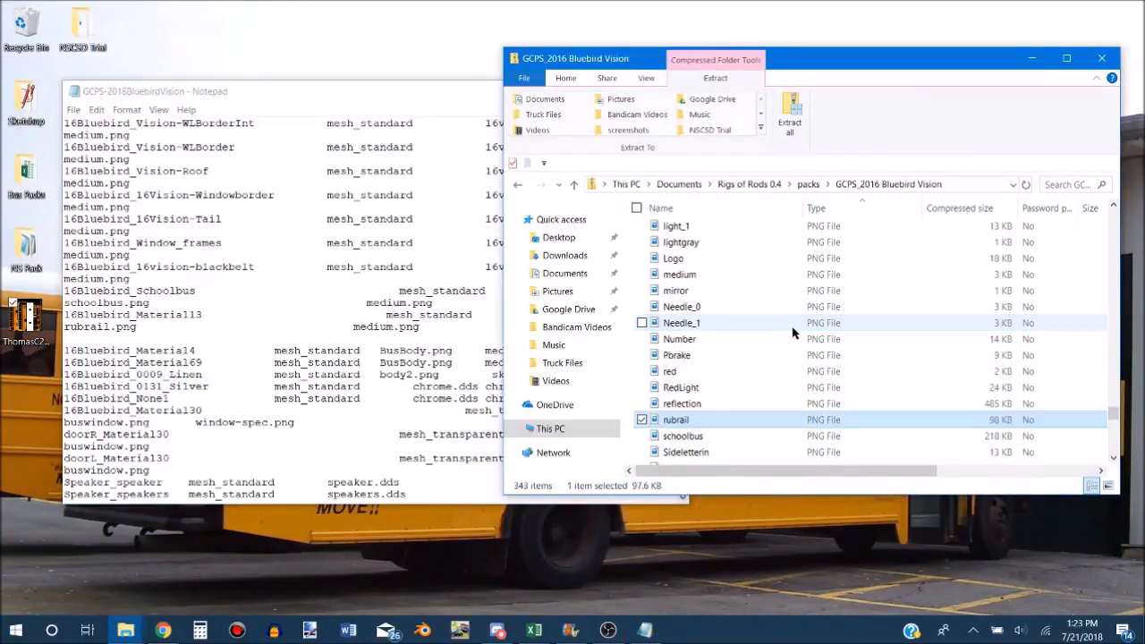
scroll(790, 335, up, 10)
scroll(790, 336, up, 1)
click(703, 275)
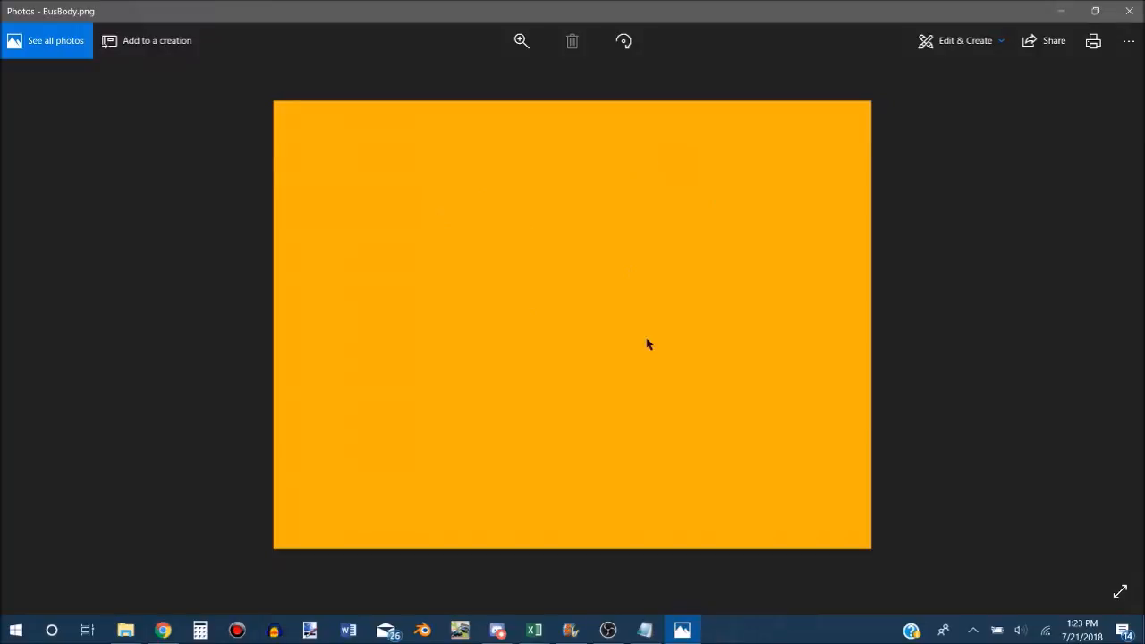
click(1129, 10)
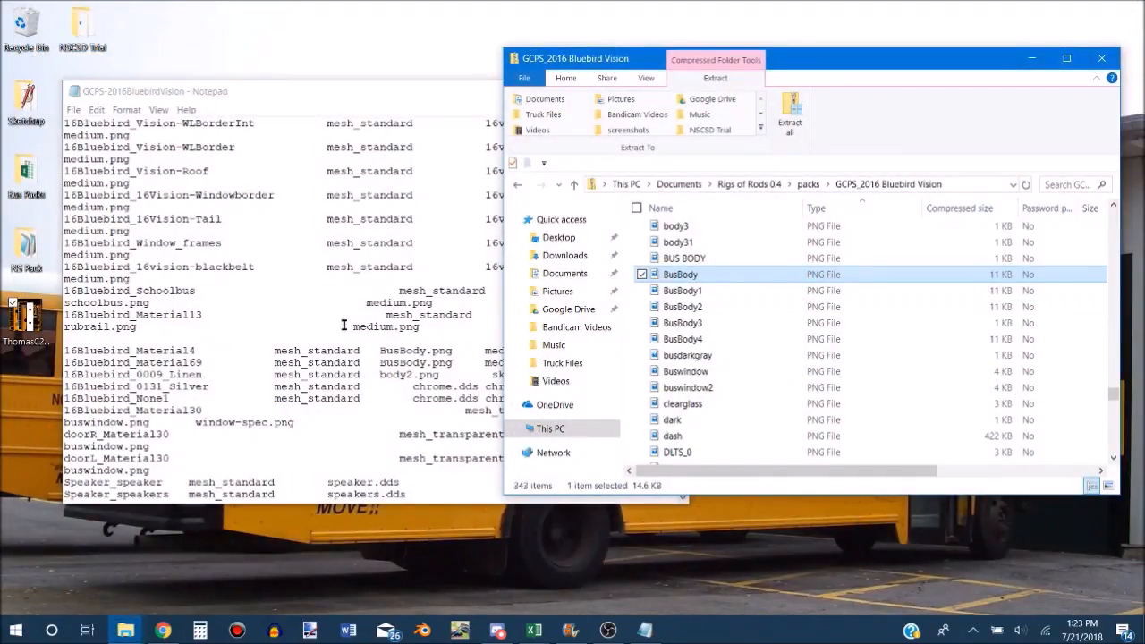
View the BusBody image again, compare it with the BUS BODY image, and close both.
double_click(680, 275)
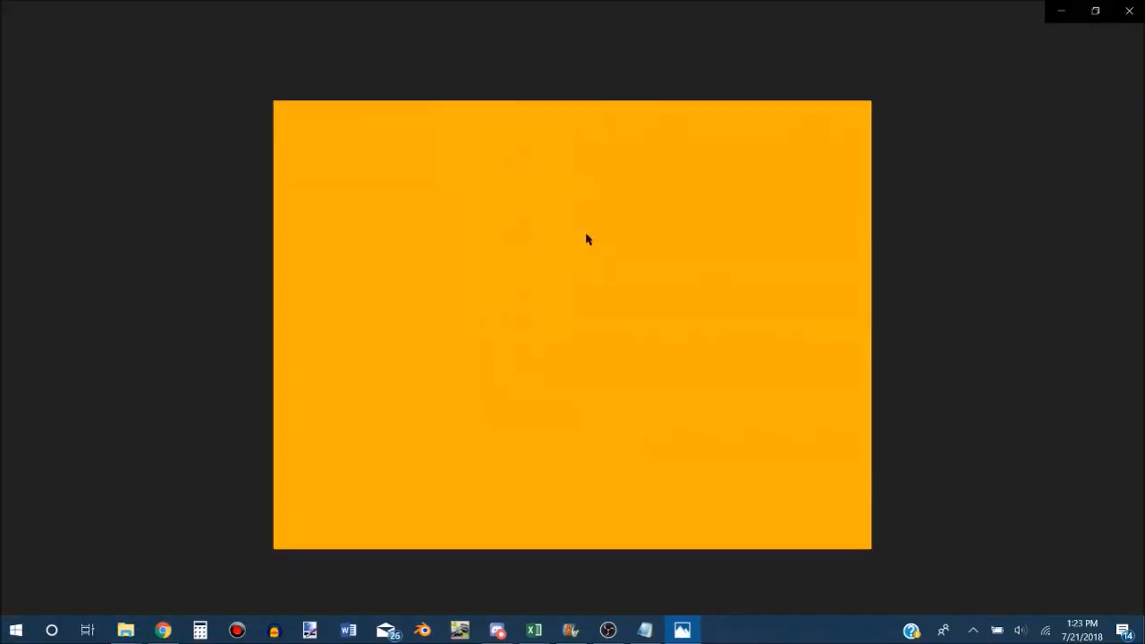
click(1138, 7)
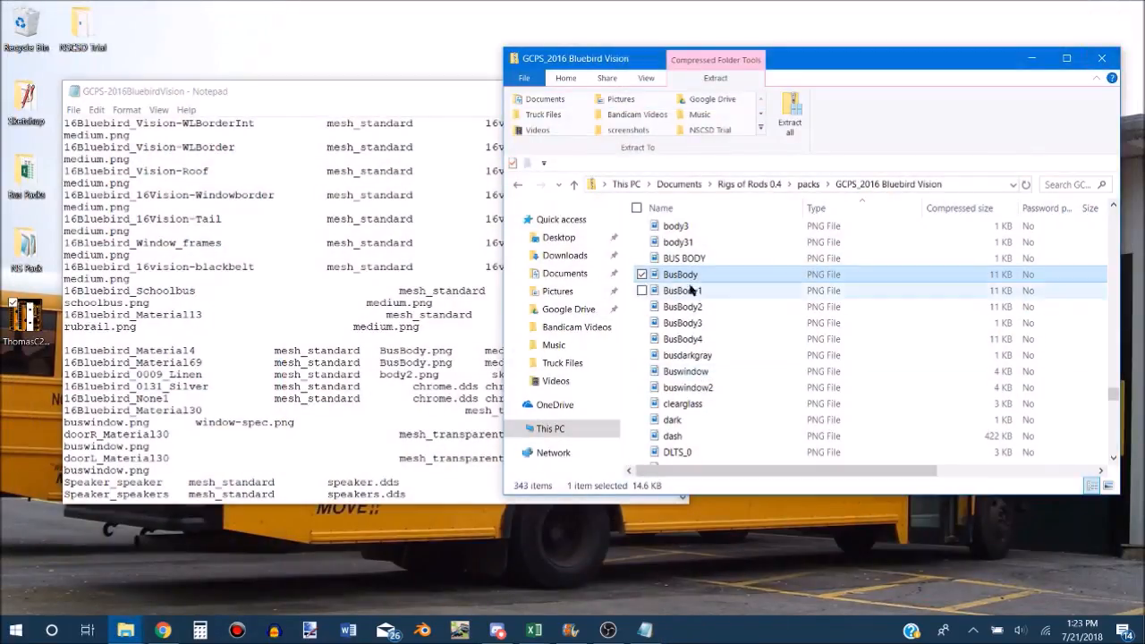
click(694, 259)
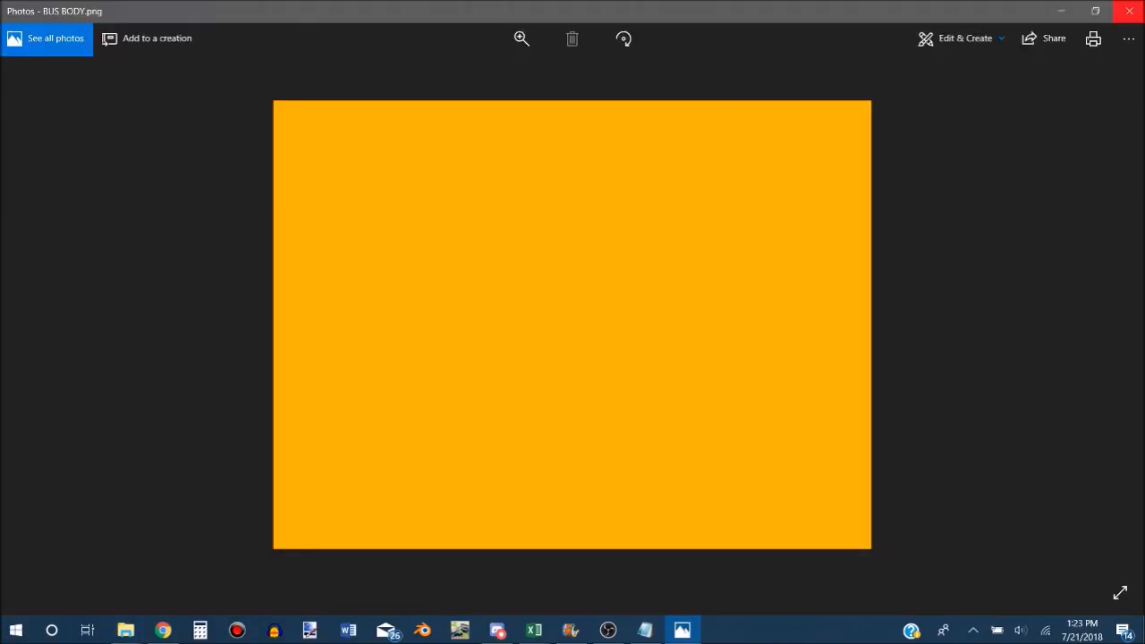
click(1139, 7)
Review the rest of the truck file's managed materials, including the window and speaker entries, and close the file.
scroll(341, 383, down, 1)
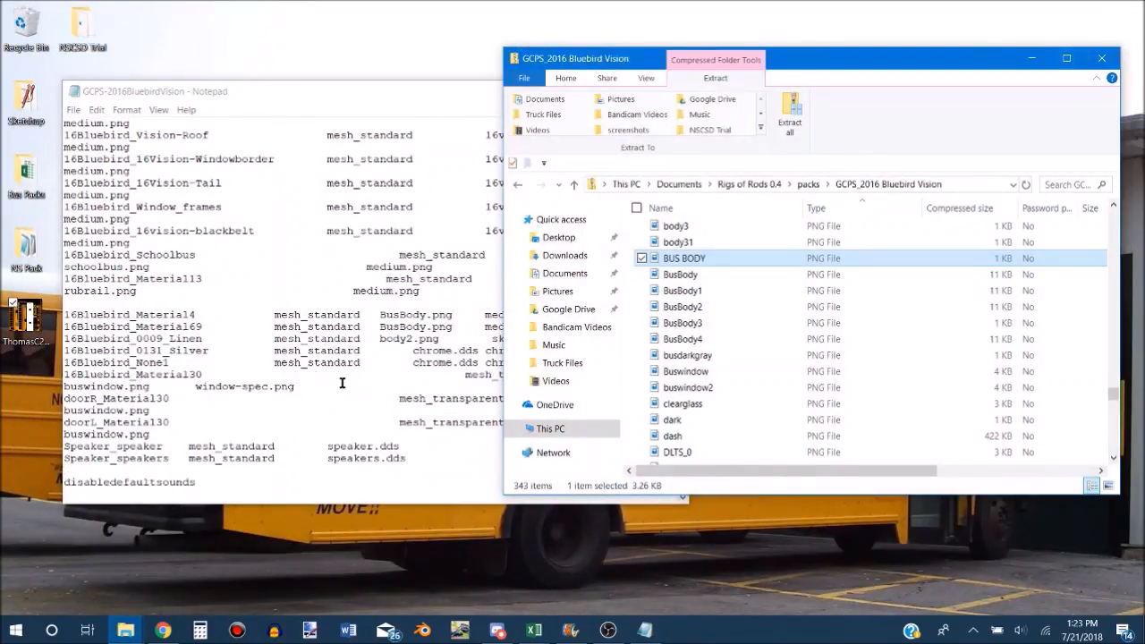
click(341, 383)
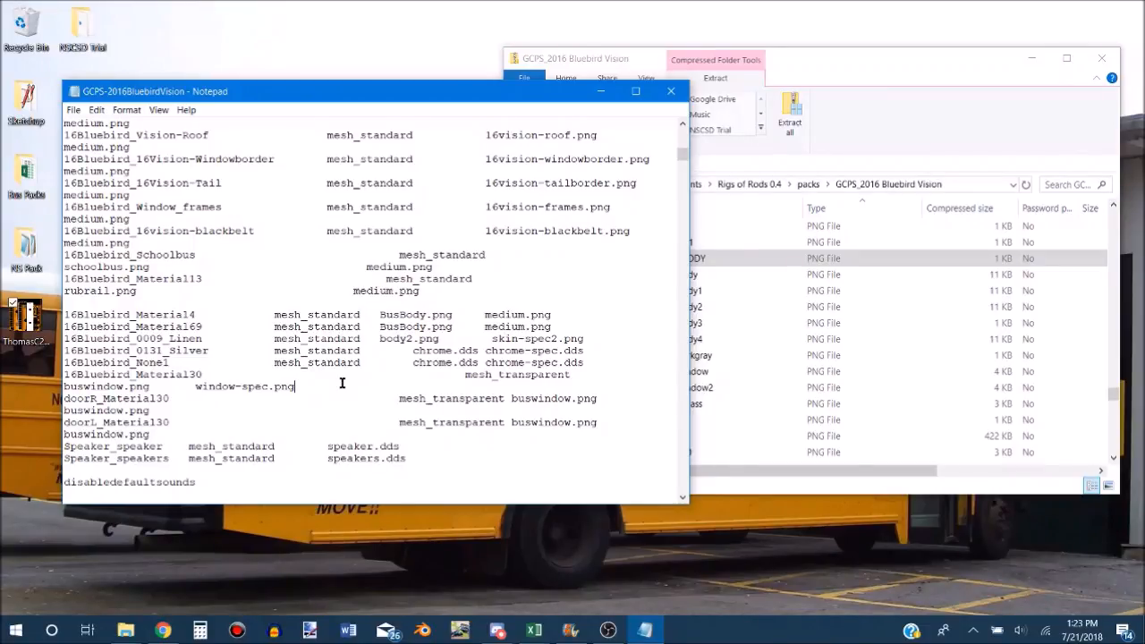
scroll(341, 382, down, 2)
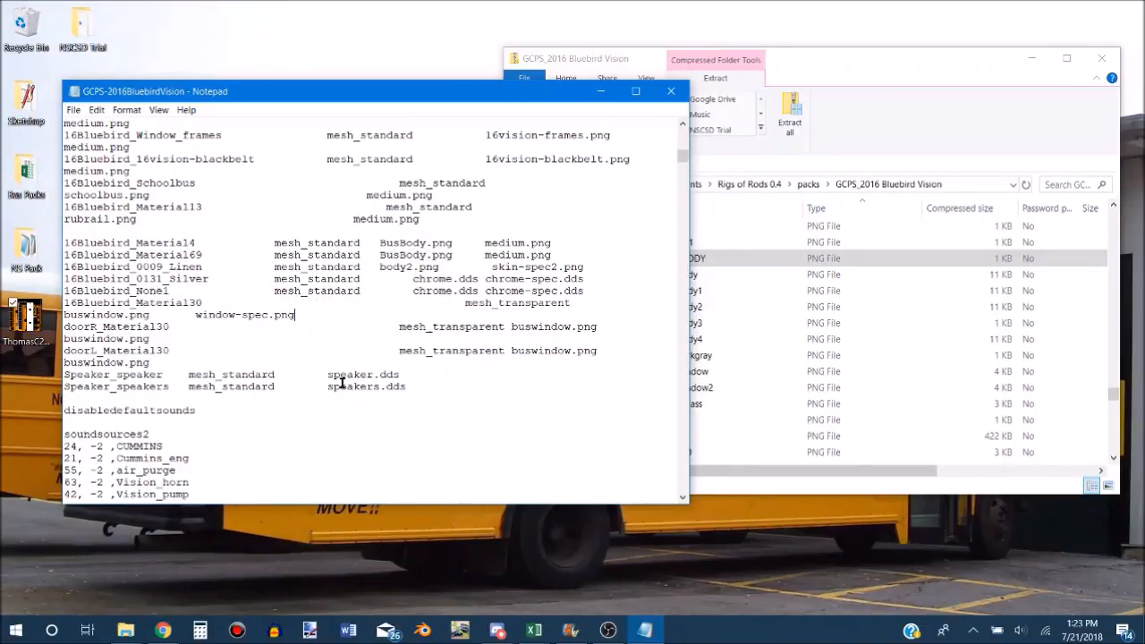
scroll(341, 383, up, 1)
click(671, 91)
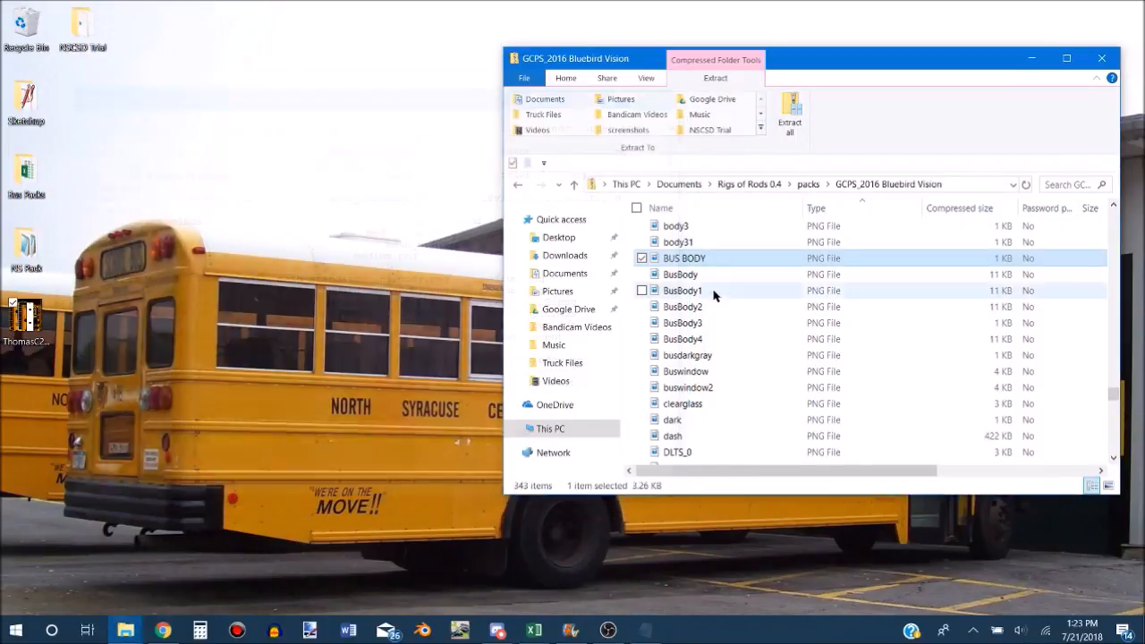
Find the 16Bluebird material file in the GCPS_2016 Bluebird Vision archive and open it.
scroll(710, 295, up, 5)
scroll(715, 304, up, 20)
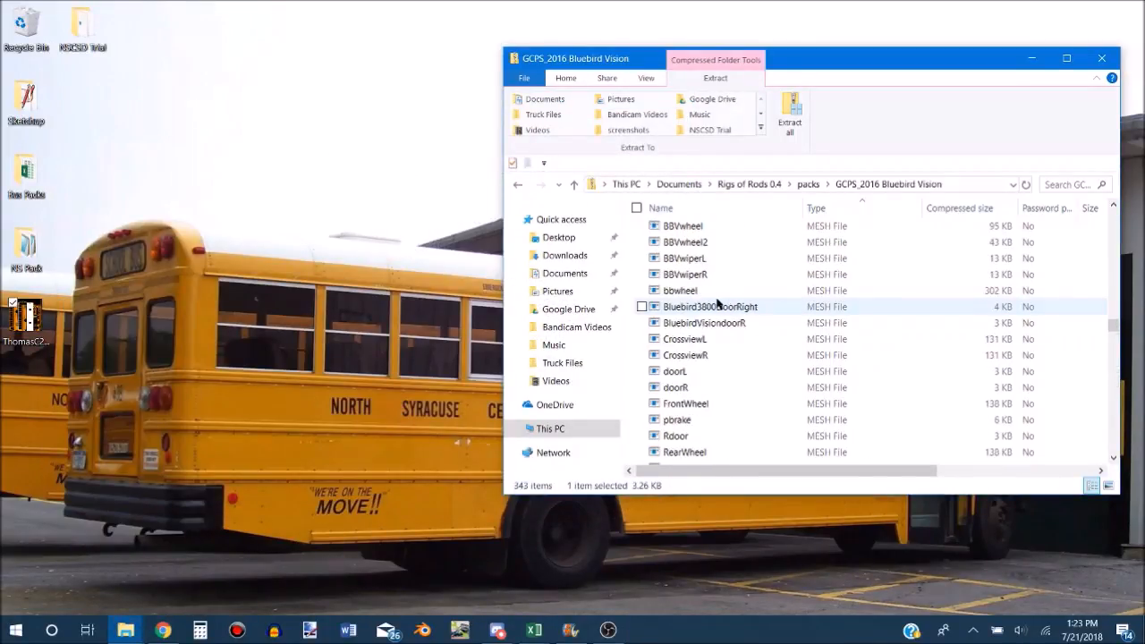
scroll(716, 304, up, 20)
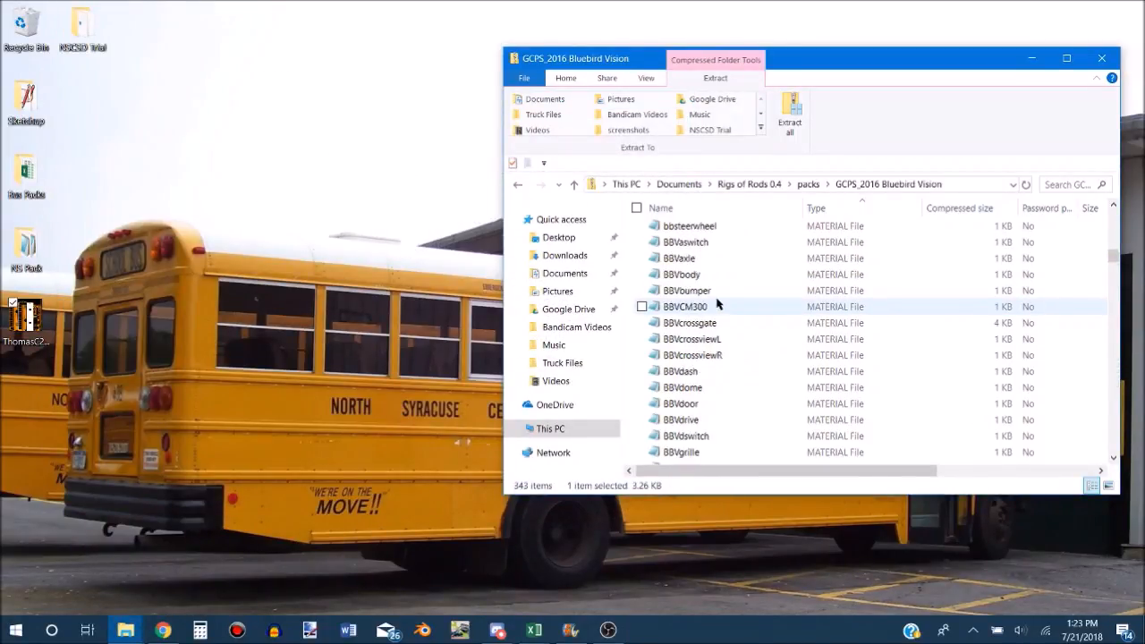
scroll(716, 304, up, 5)
scroll(716, 304, down, 15)
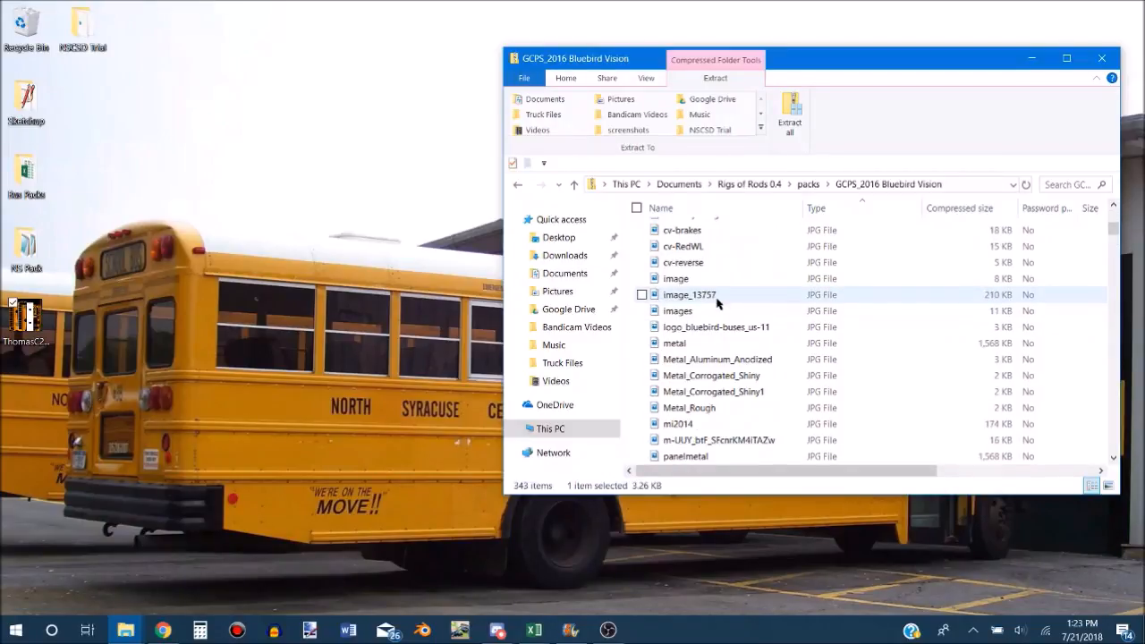
scroll(717, 305, up, 2)
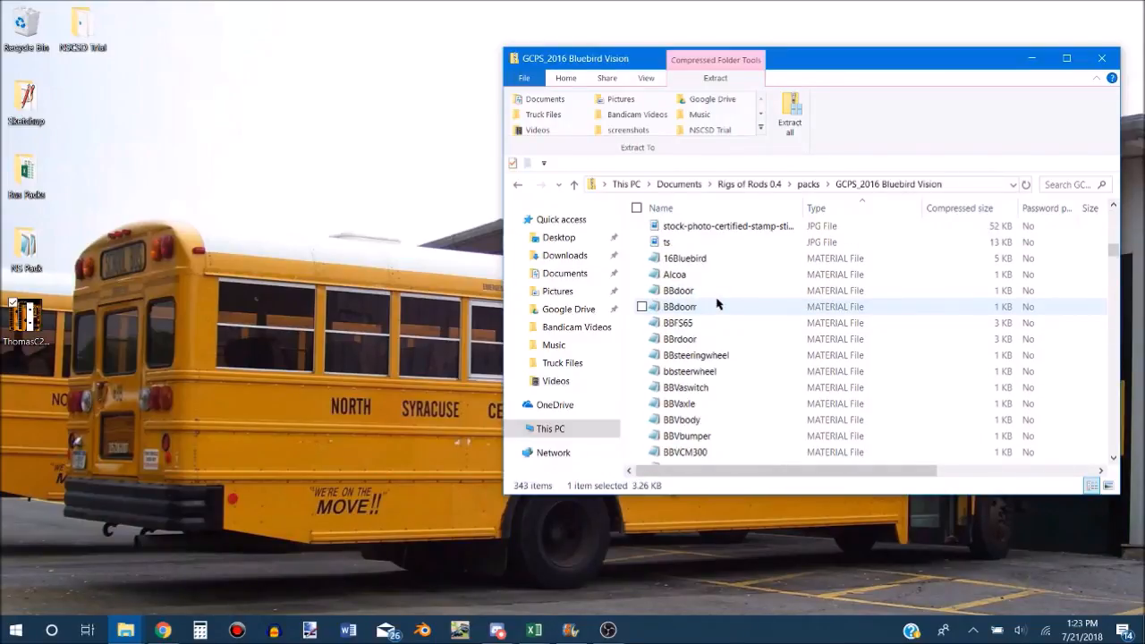
scroll(714, 327, down, 1)
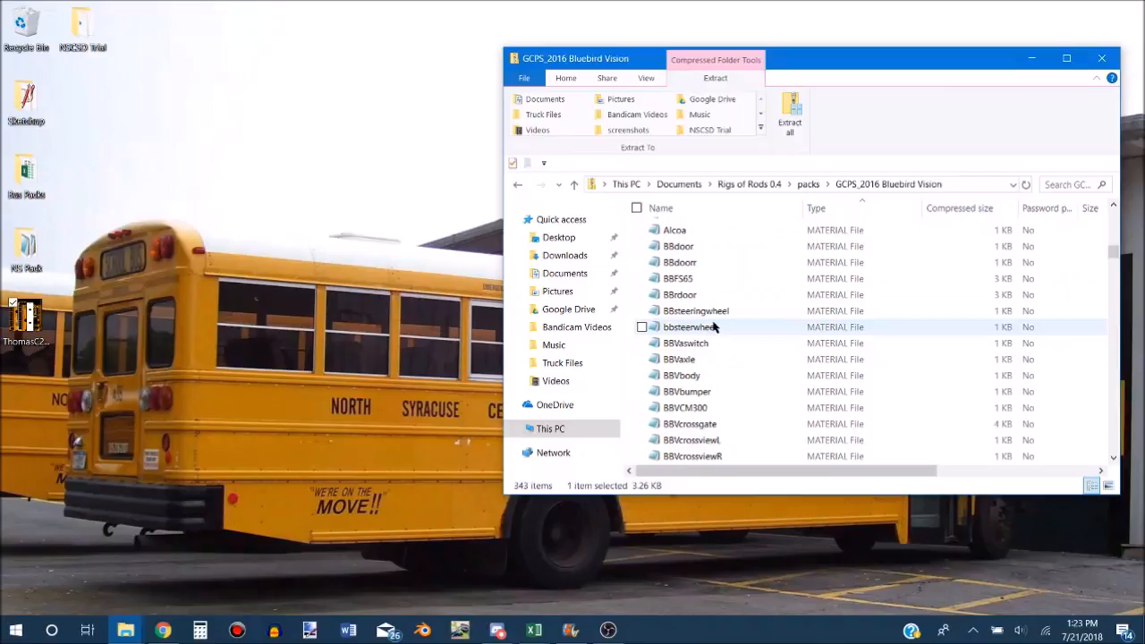
scroll(716, 331, down, 4)
scroll(725, 356, down, 5)
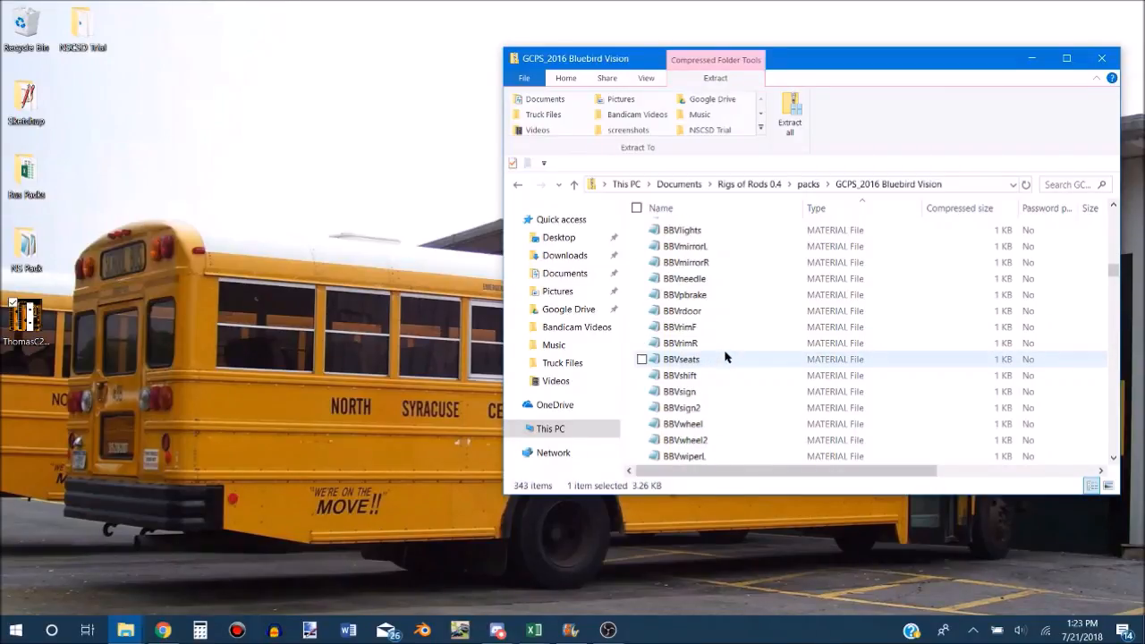
scroll(725, 356, up, 7)
scroll(725, 356, up, 2)
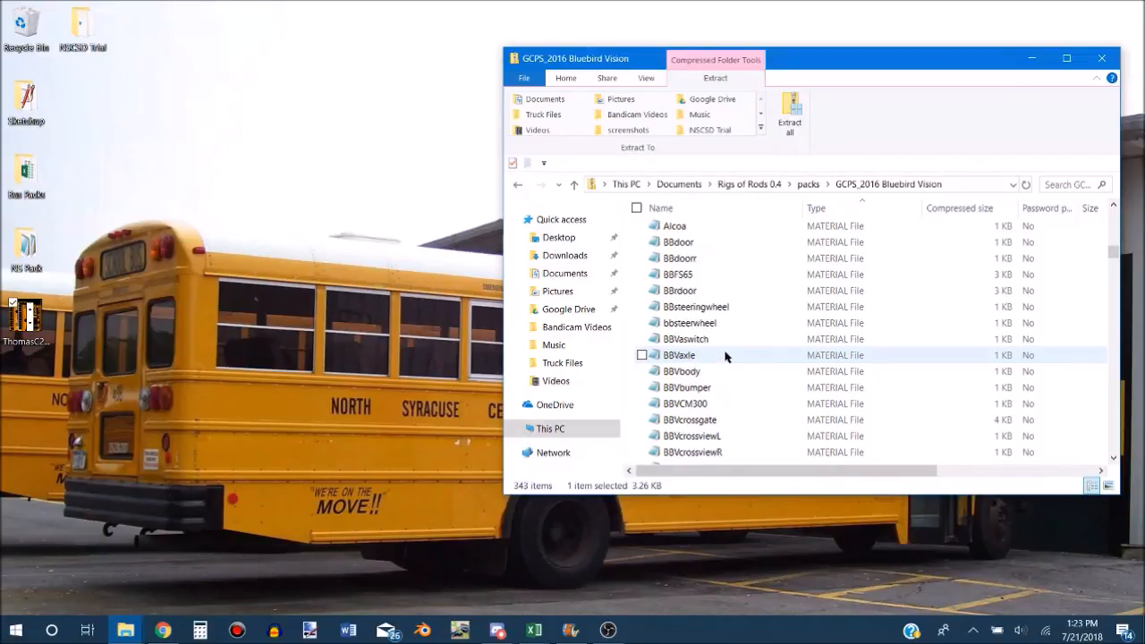
scroll(697, 288, up, 1)
click(682, 259)
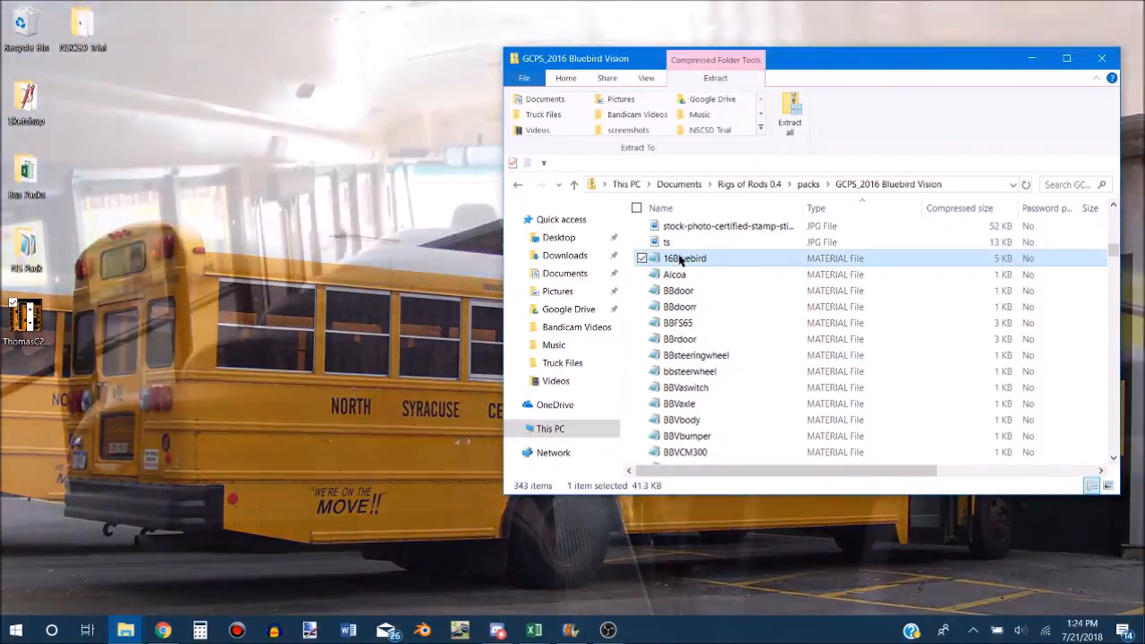
double_click(682, 259)
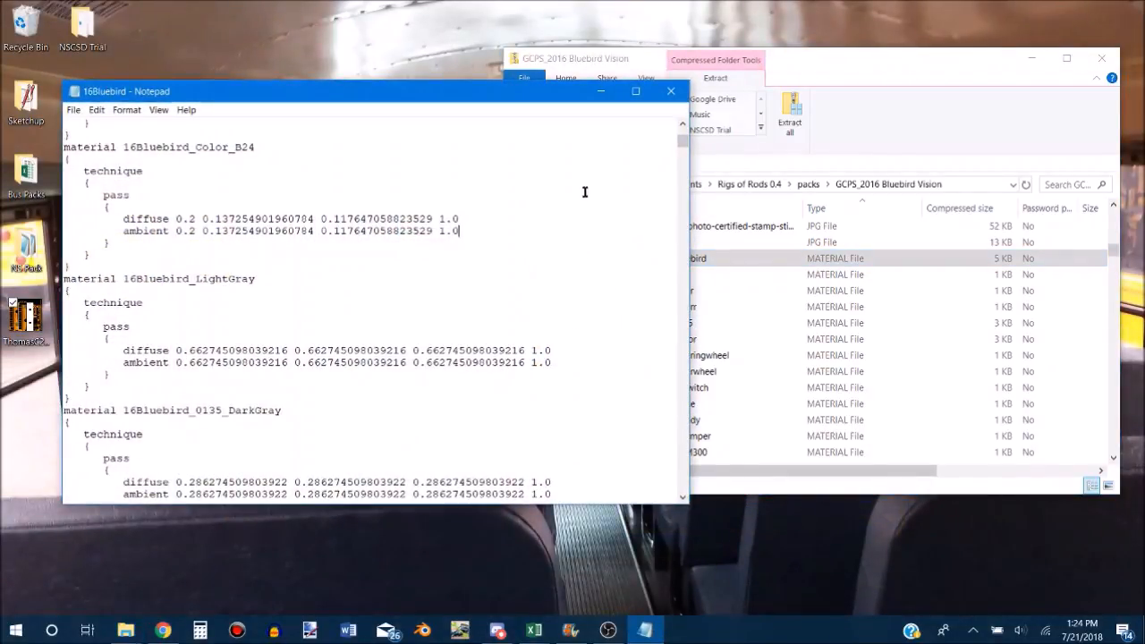
Read through the 16Bluebird material definitions to see which ones reference texture images.
click(404, 170)
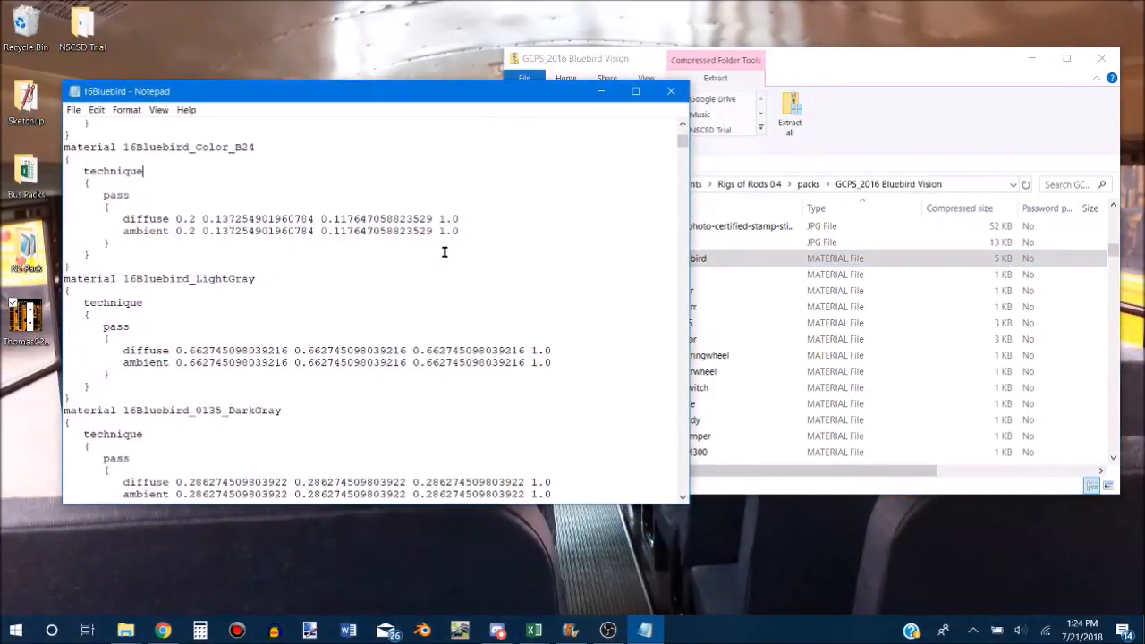
scroll(444, 251, down, 13)
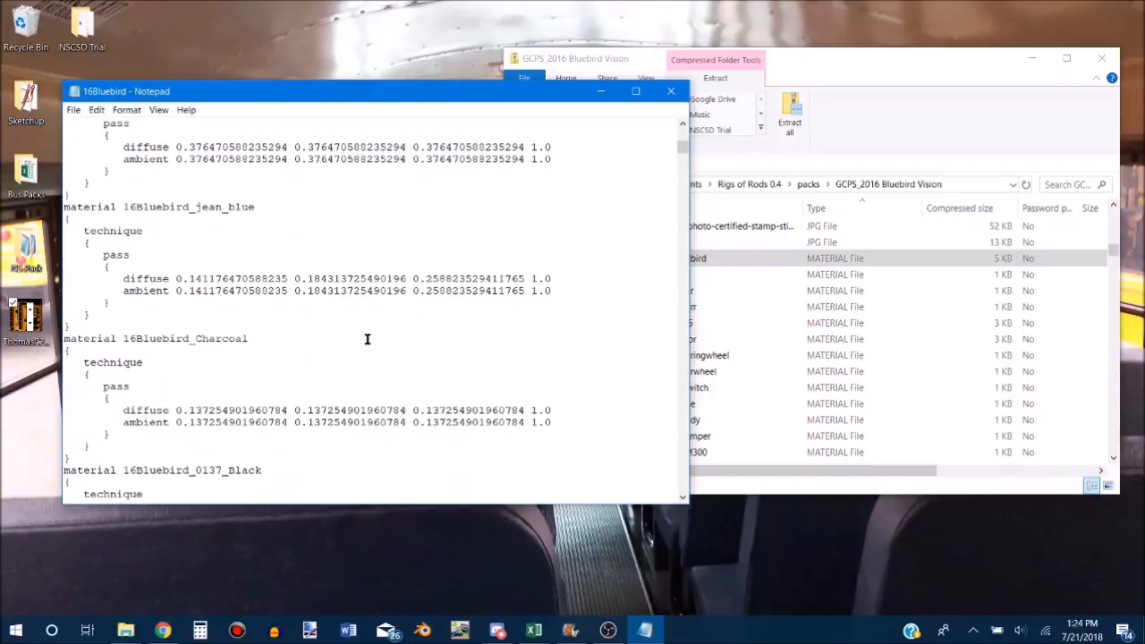
scroll(367, 338, down, 14)
scroll(366, 338, down, 12)
scroll(366, 338, down, 20)
scroll(367, 338, down, 8)
scroll(367, 338, down, 3)
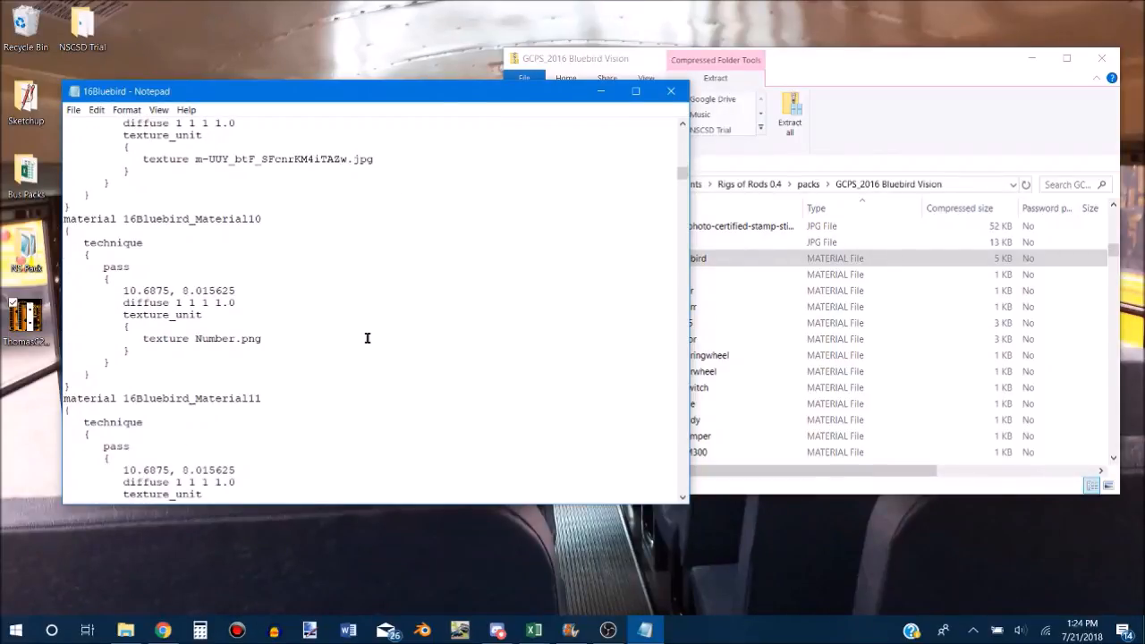
scroll(367, 338, down, 11)
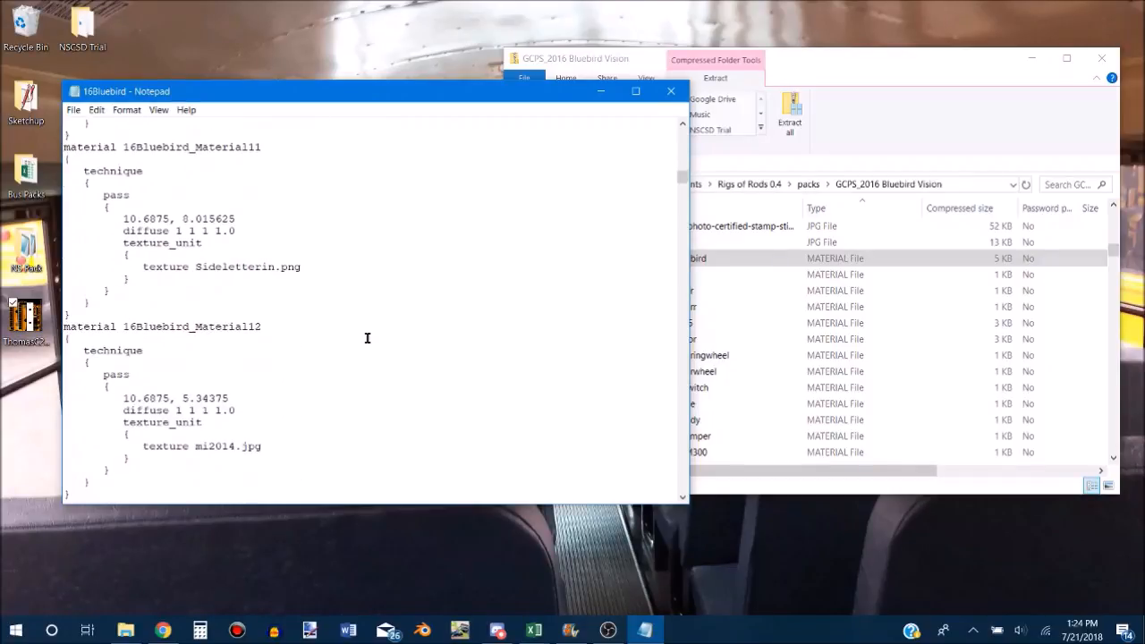
scroll(367, 338, down, 4)
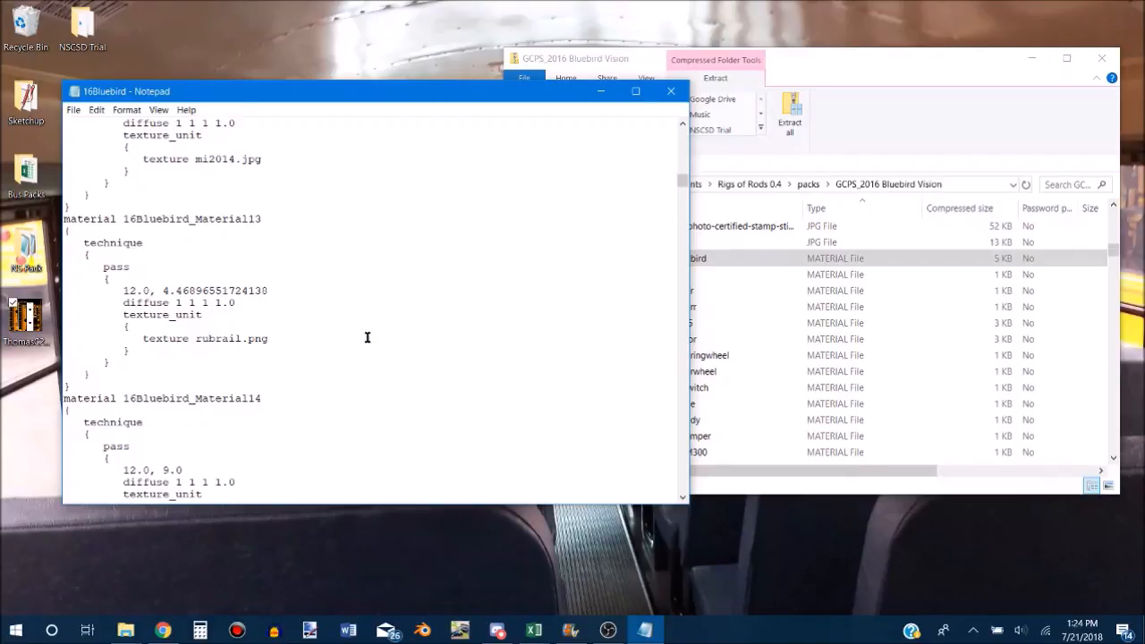
Search the material file for "side" and highlight the Sideletterin.png texture name in 16Bluebird_Material11.
key(ctrl+f)
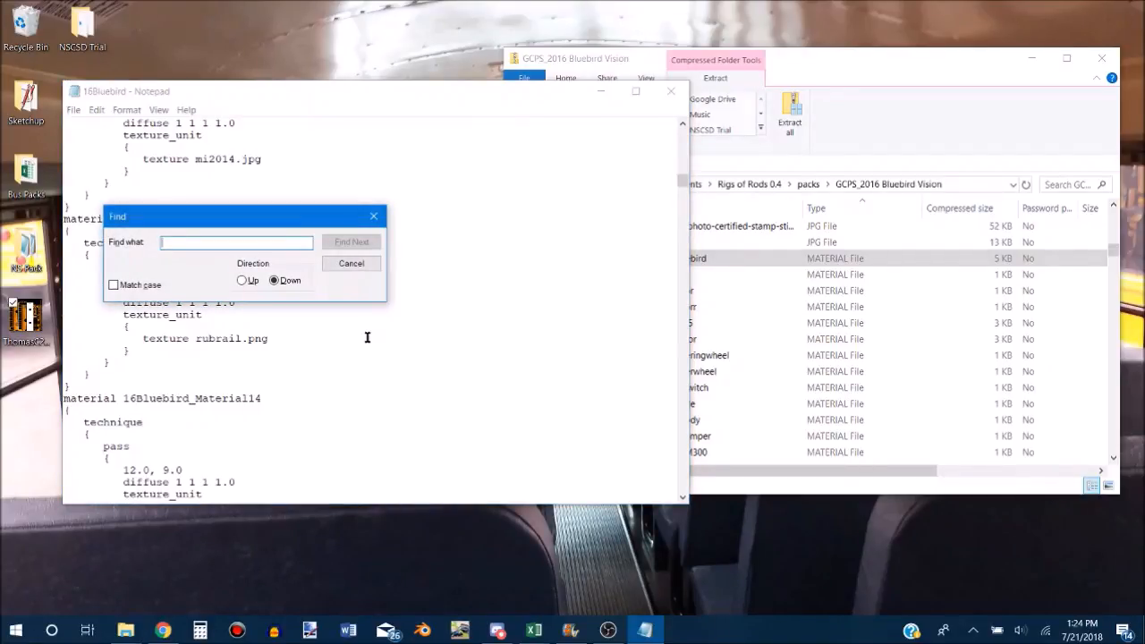
text(s)
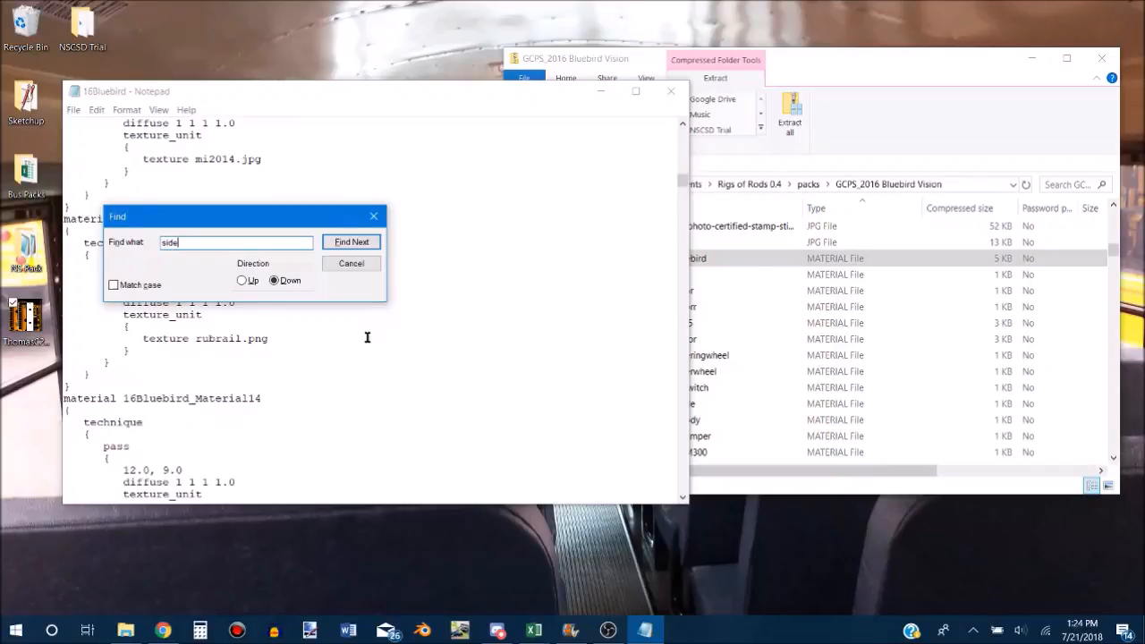
text(ide)
key(Return)
click(374, 217)
scroll(371, 288, up, 2)
scroll(370, 288, up, 3)
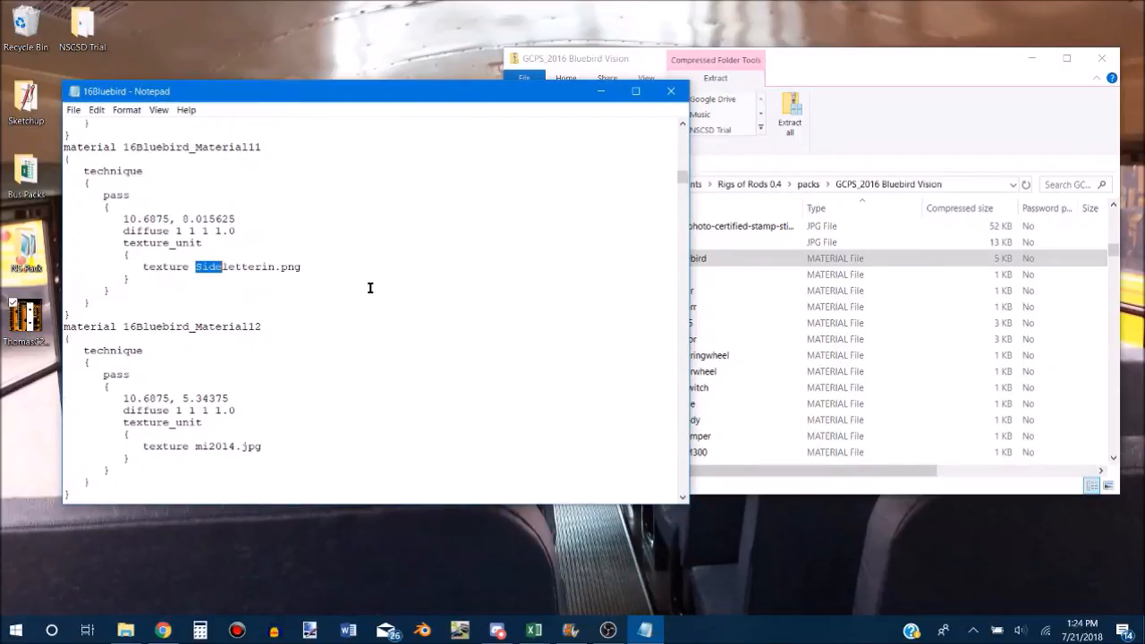
drag(200, 302, 290, 304)
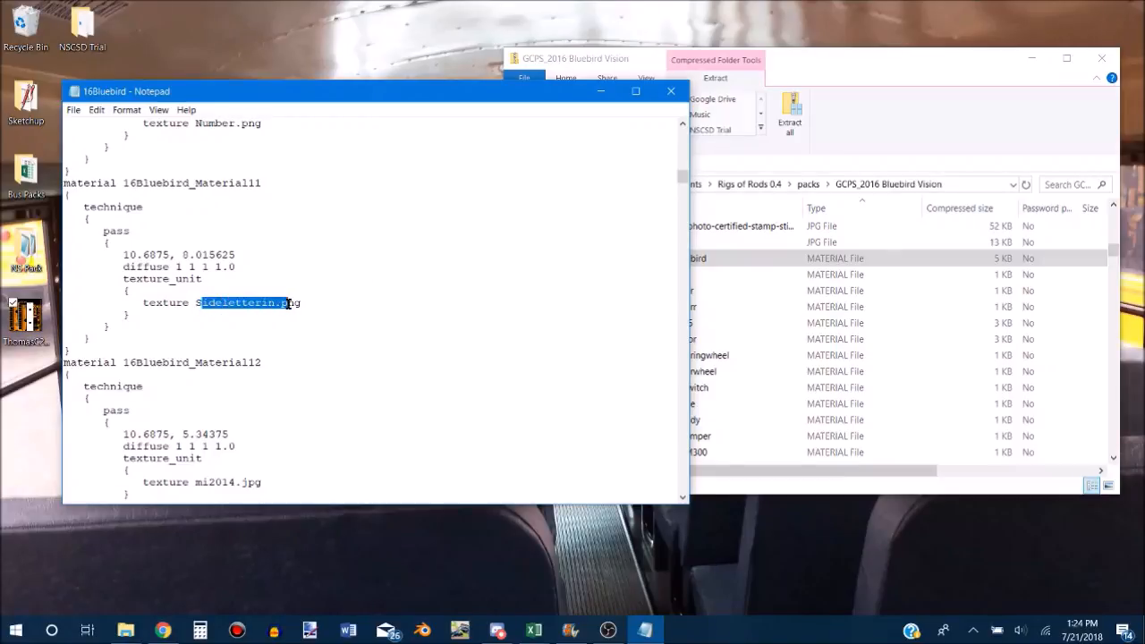
Highlight the Number.png texture line in the 16Bluebird_Material10 block.
scroll(315, 341, up, 5)
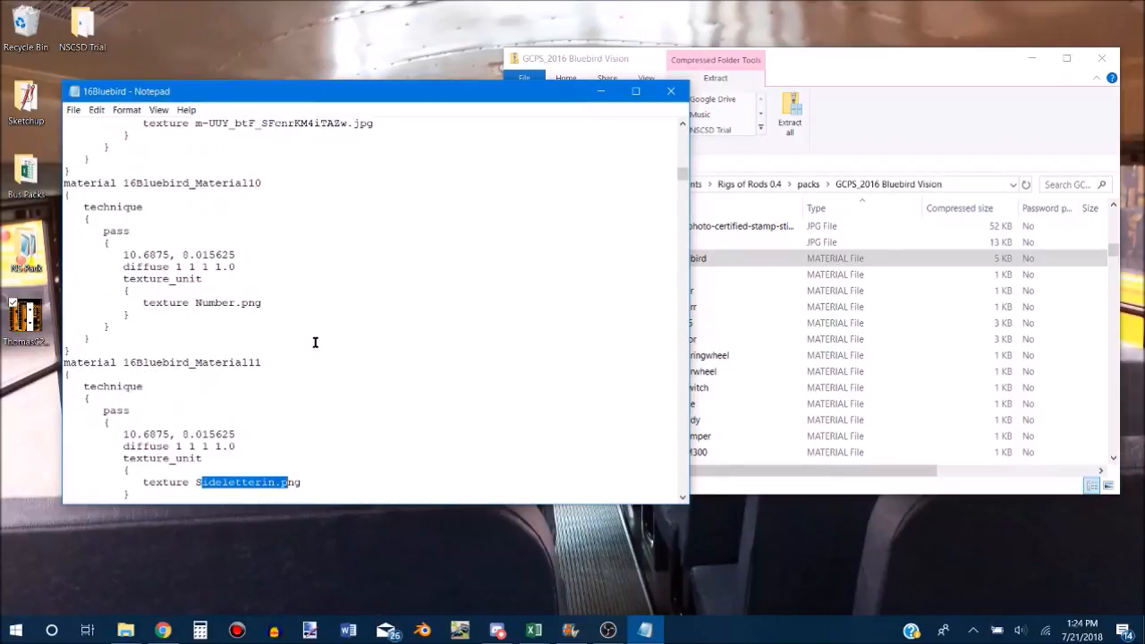
scroll(315, 341, down, 1)
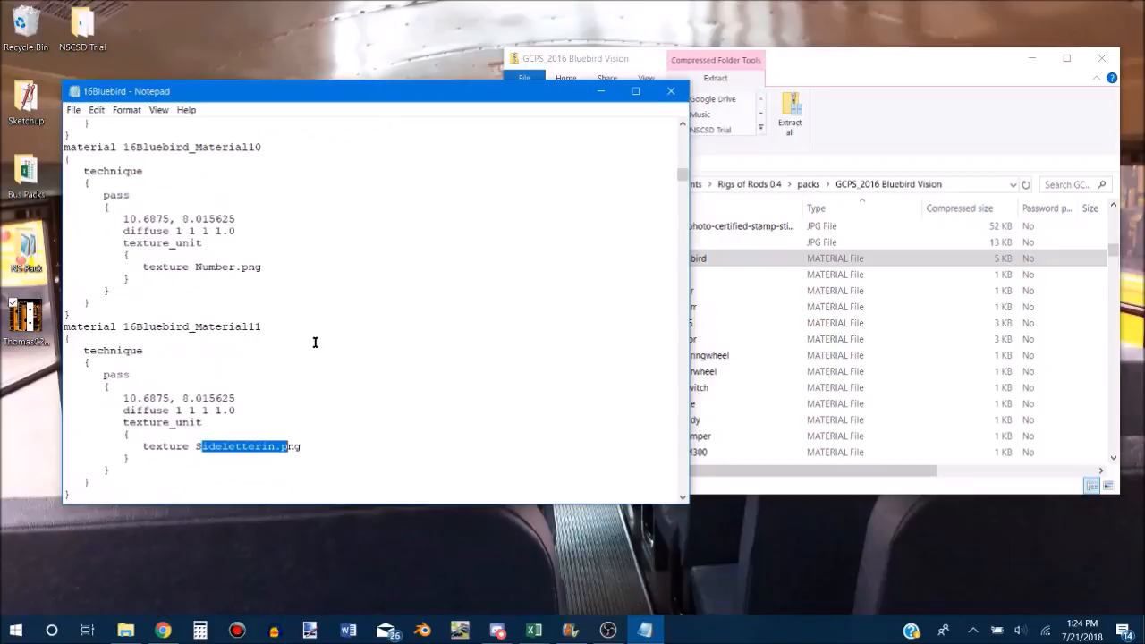
scroll(315, 341, down, 1)
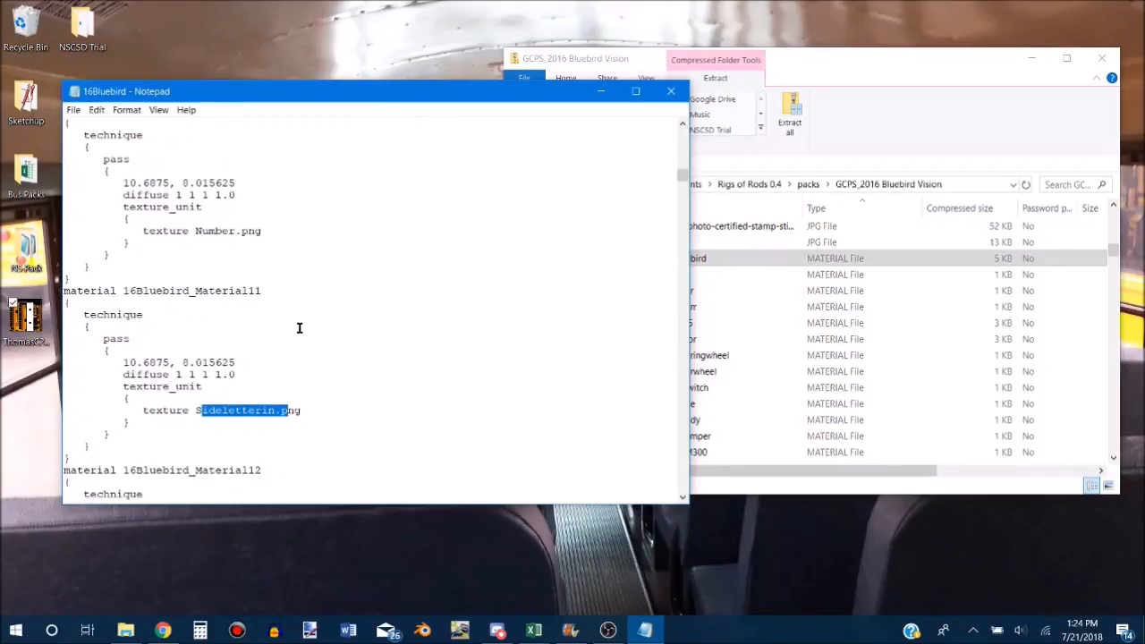
scroll(217, 256, up, 1)
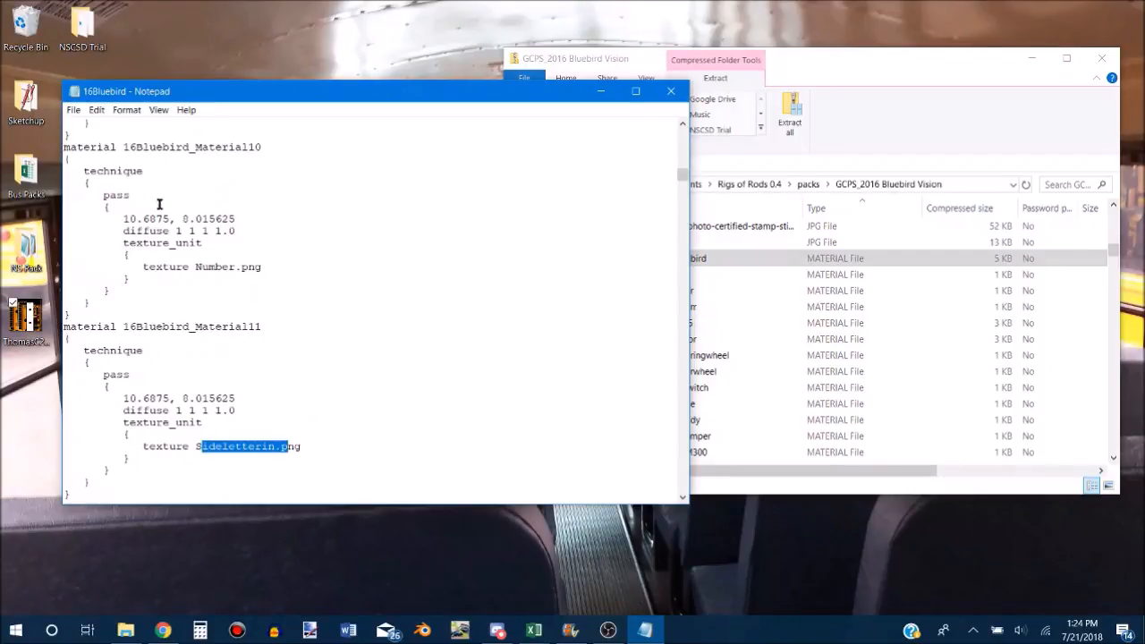
click(153, 268)
drag(153, 269, 280, 271)
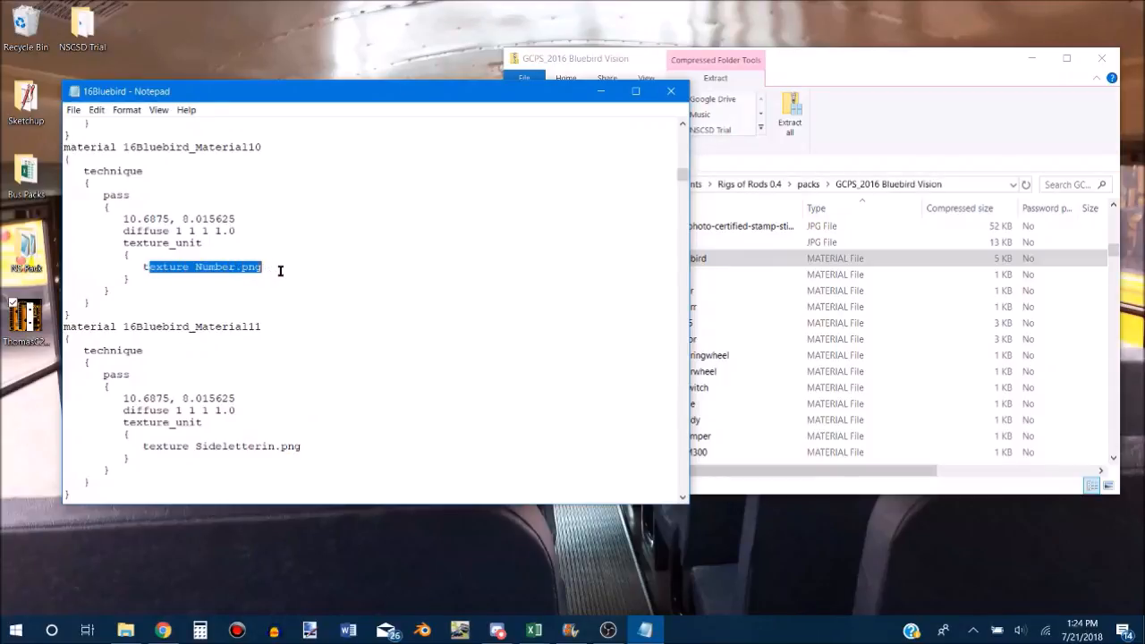
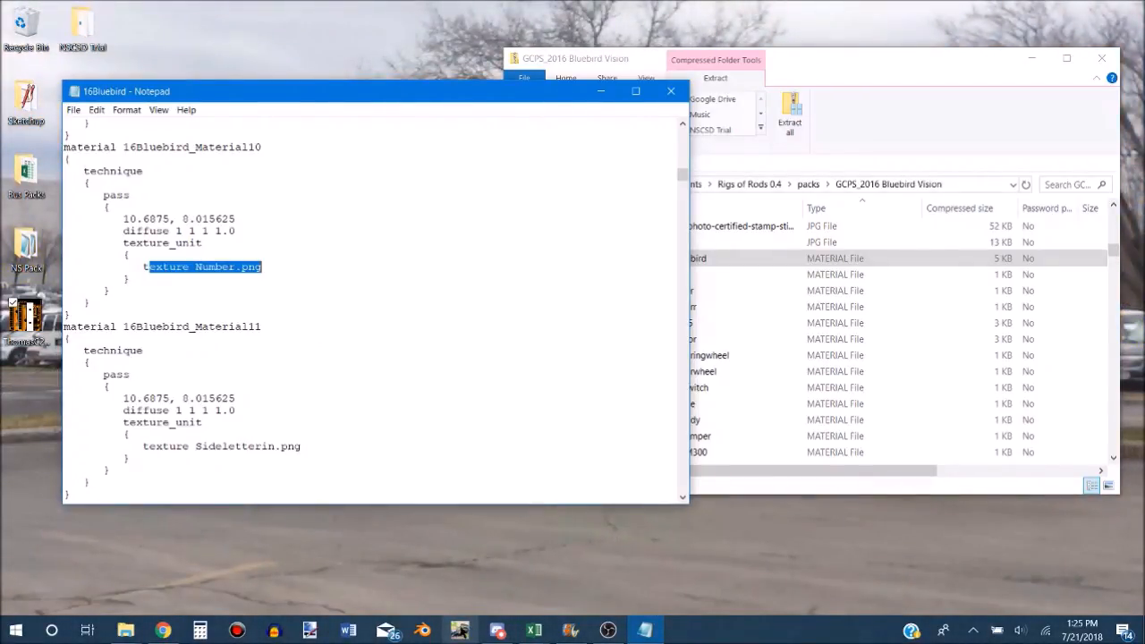
Launch Rigs of Rods and start a singleplayer session on the map found by searching for "simple".
click(458, 629)
click(525, 519)
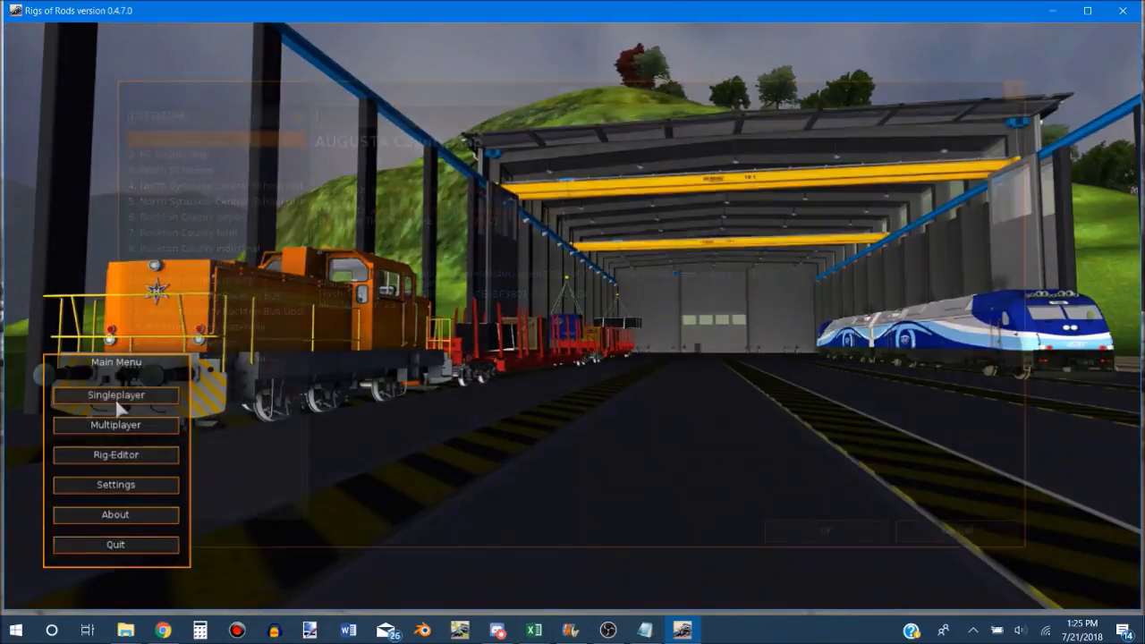
click(113, 398)
text(simple)
key(Return)
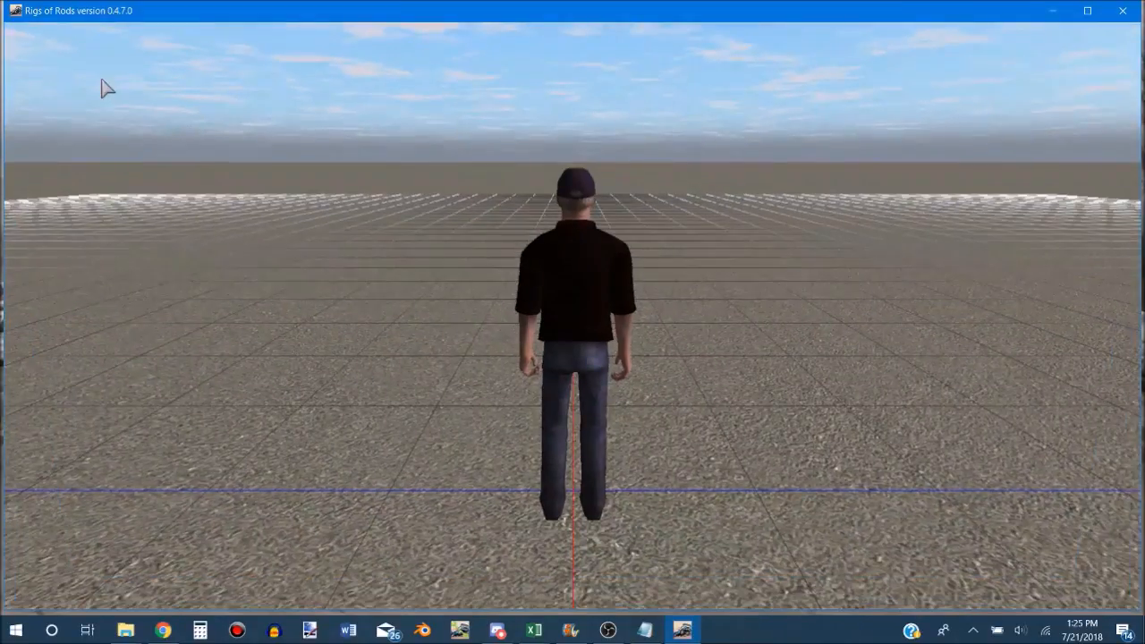
Search the vehicles for "2016", spawn the GCPS-2016 Bluebird Vision to inspect its lettering and number, and quit to the desktop.
click(36, 29)
click(40, 46)
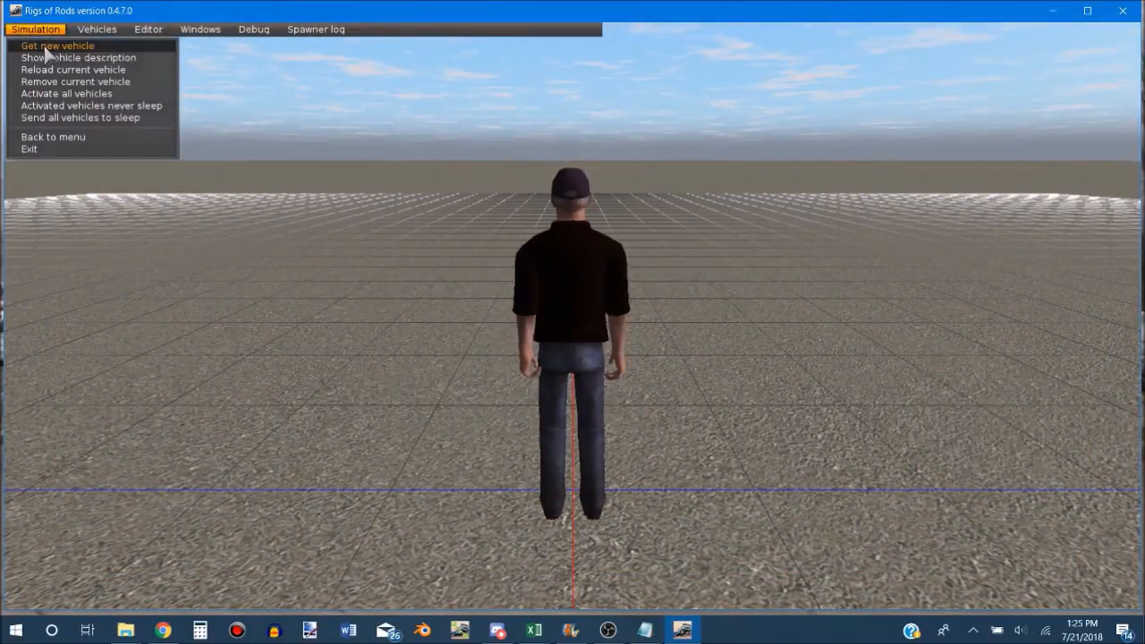
text(2016)
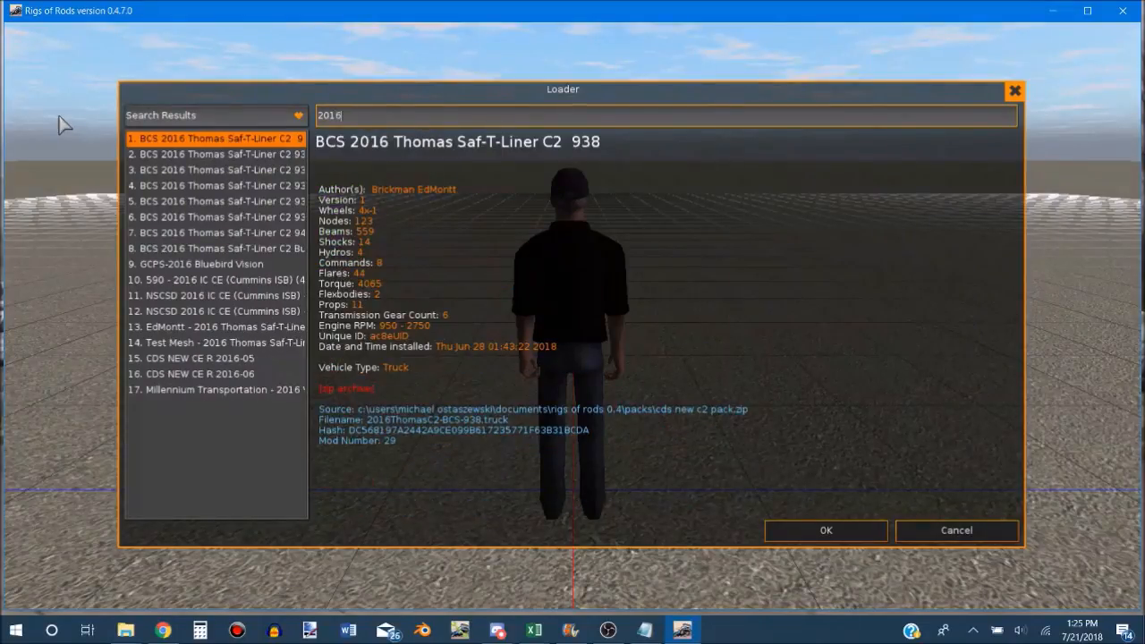
click(240, 264)
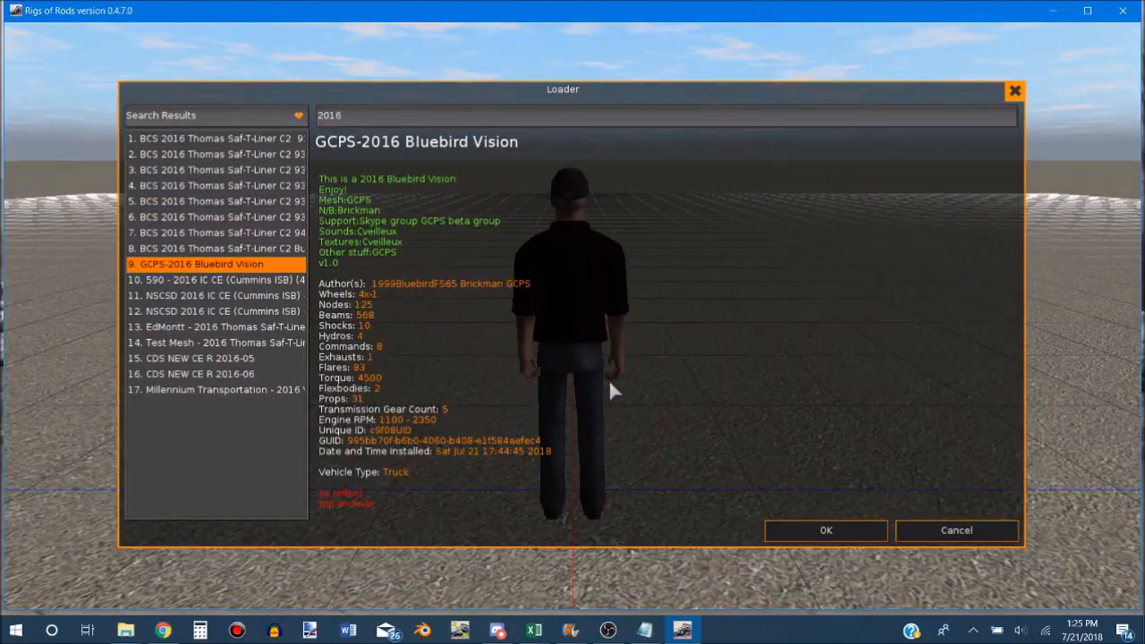
click(805, 528)
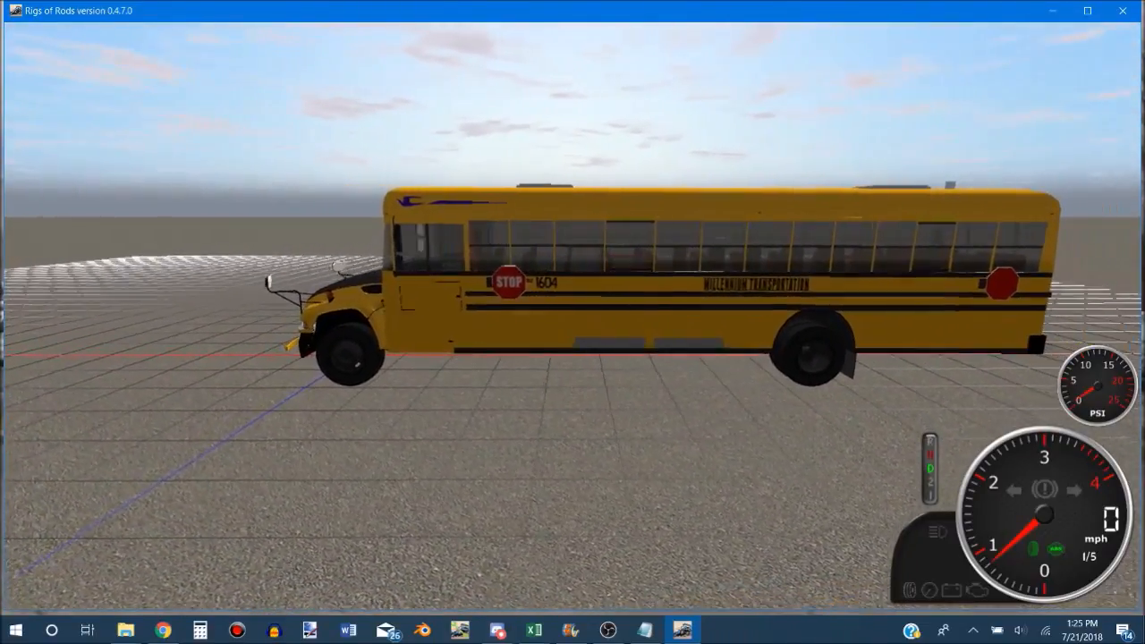
key(Escape)
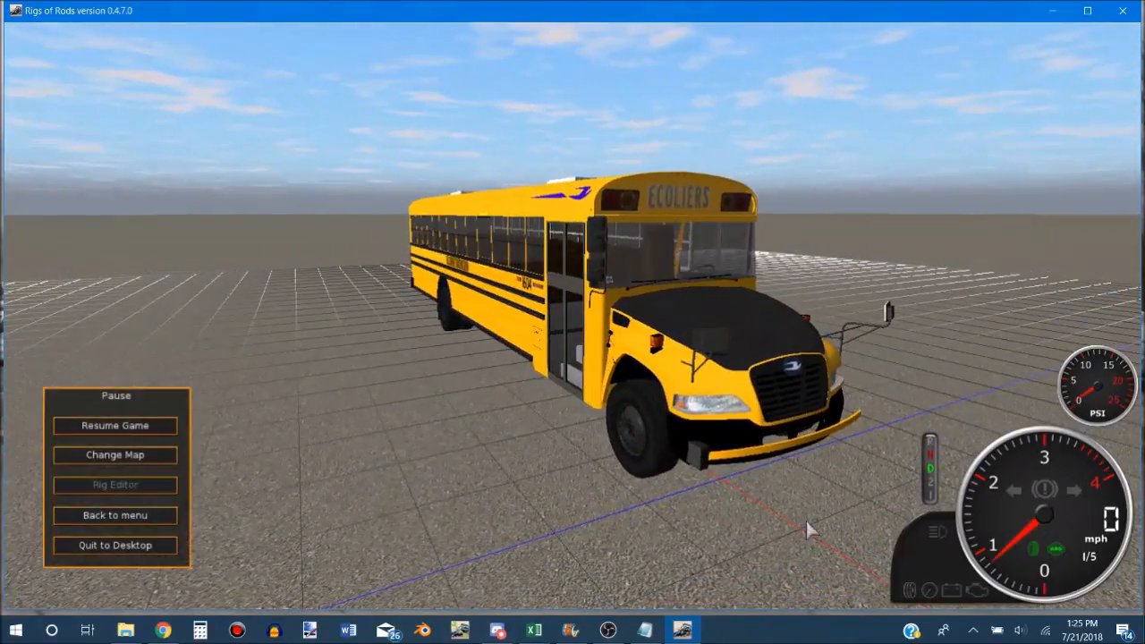
click(135, 544)
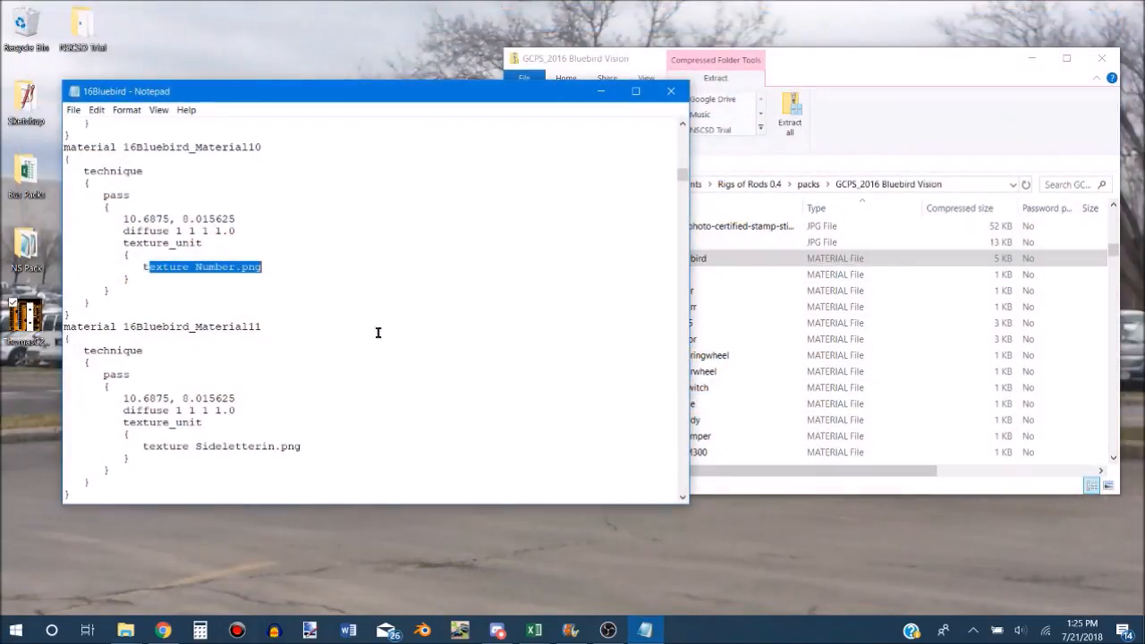
Find the Number PNG in the GCPS_2016 Bluebird Vision pack and open it to view its image.
click(270, 281)
click(935, 326)
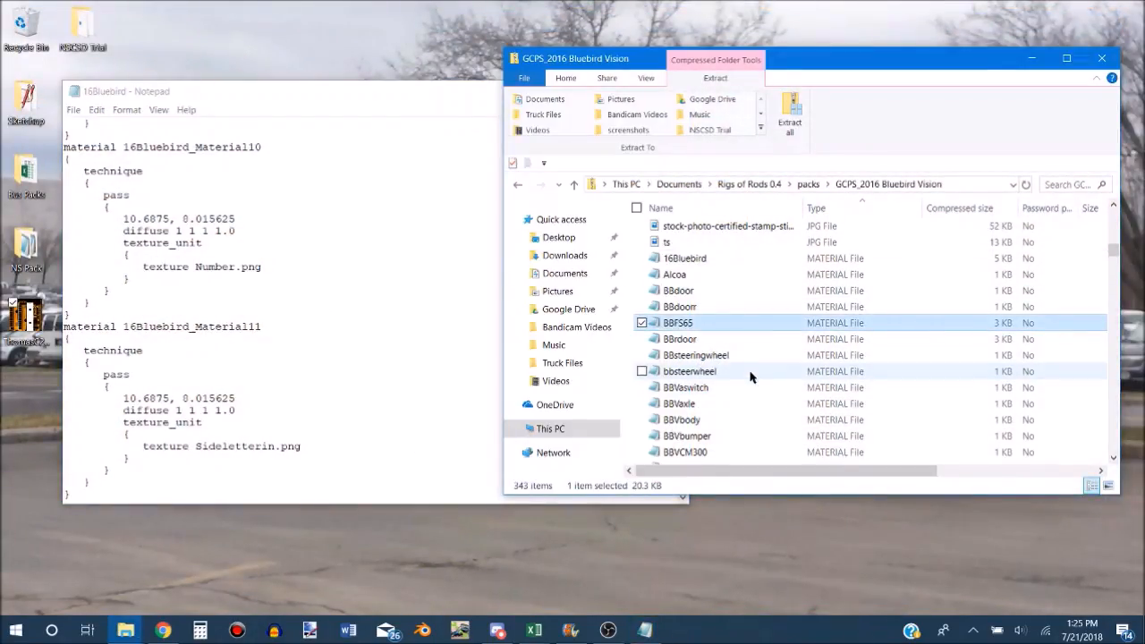
scroll(749, 375, down, 10)
scroll(750, 376, down, 6)
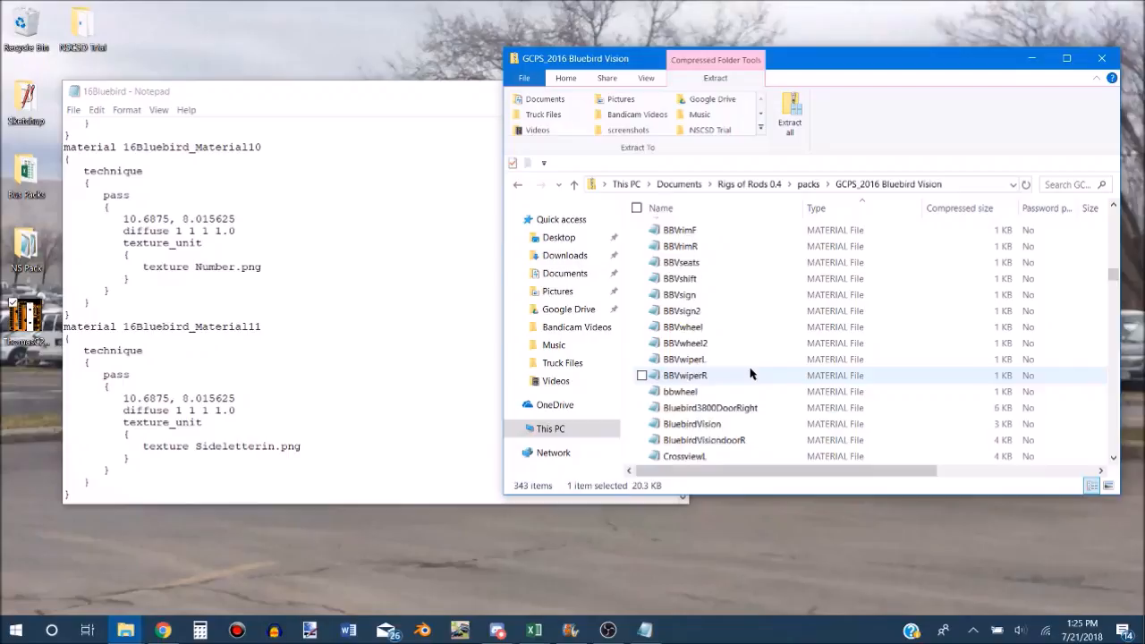
scroll(750, 374, down, 4)
scroll(750, 374, up, 2)
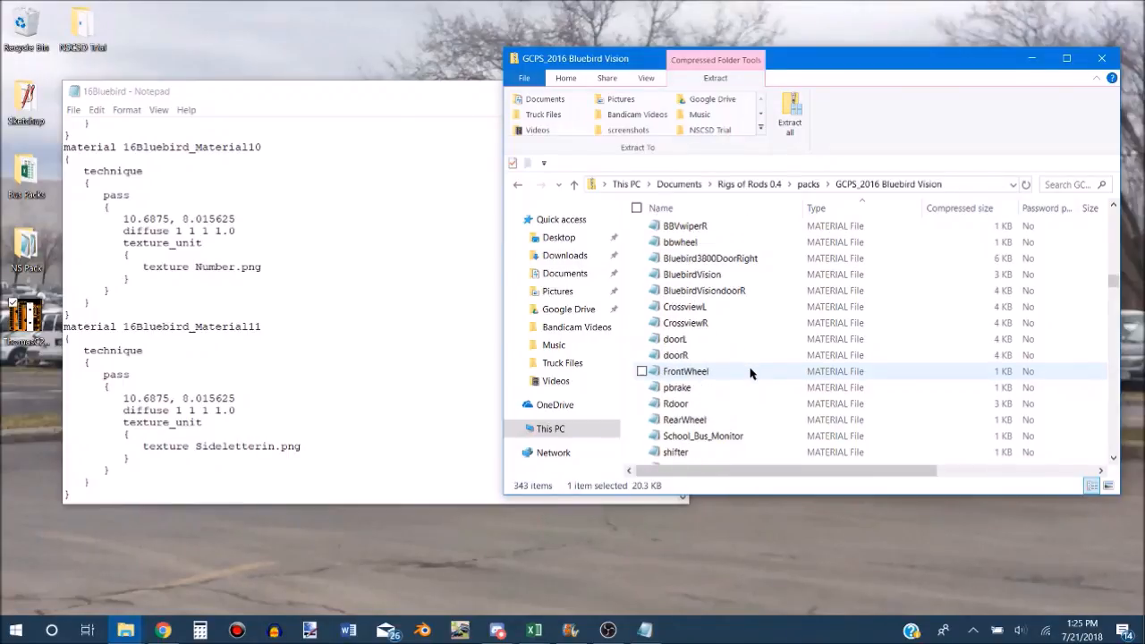
scroll(728, 381, down, 20)
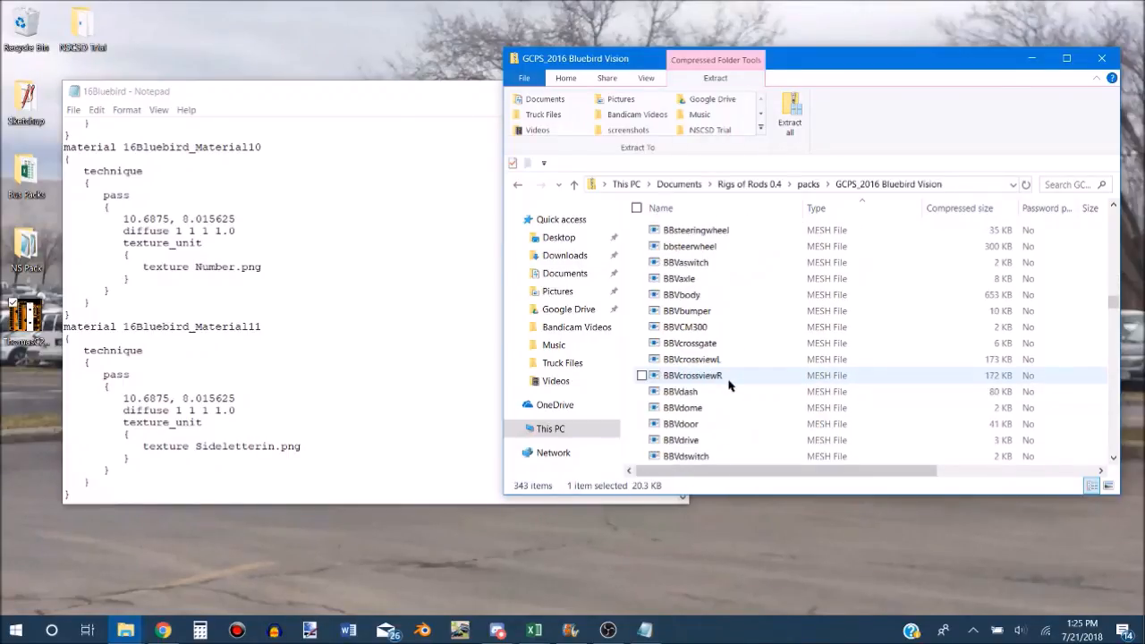
scroll(728, 383, down, 6)
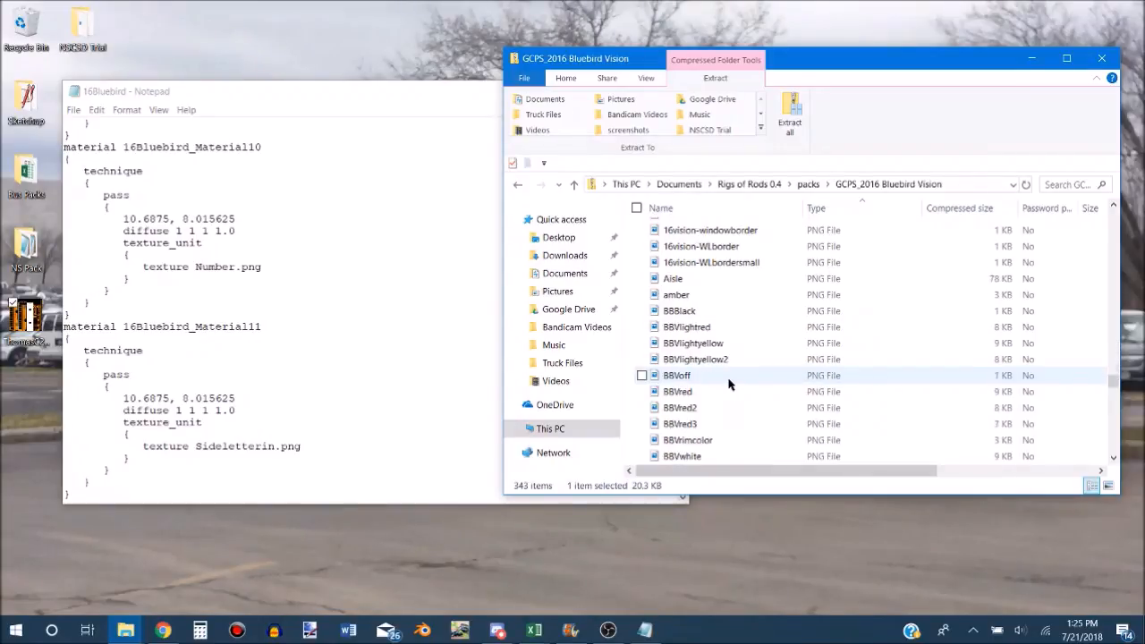
scroll(716, 378, down, 3)
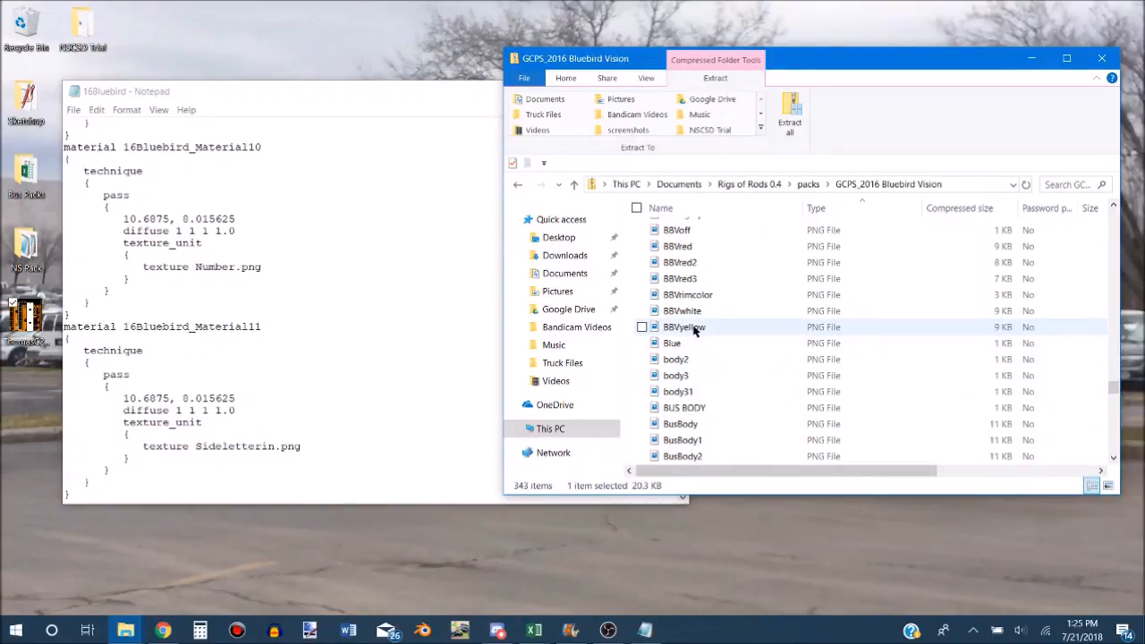
scroll(702, 381, down, 9)
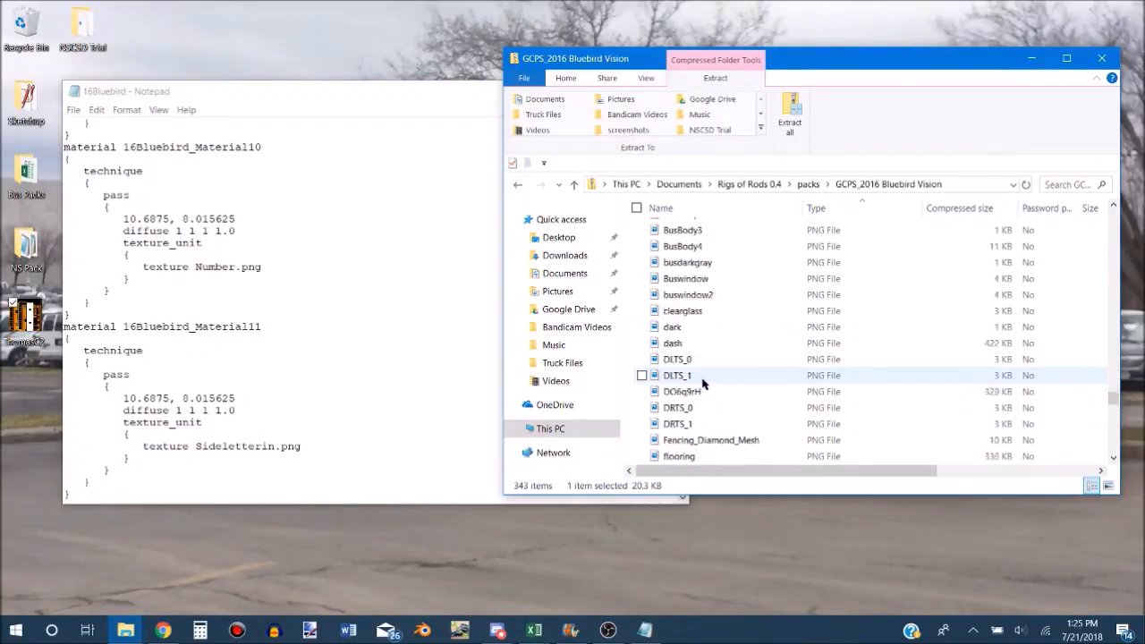
scroll(703, 383, down, 1)
double_click(680, 440)
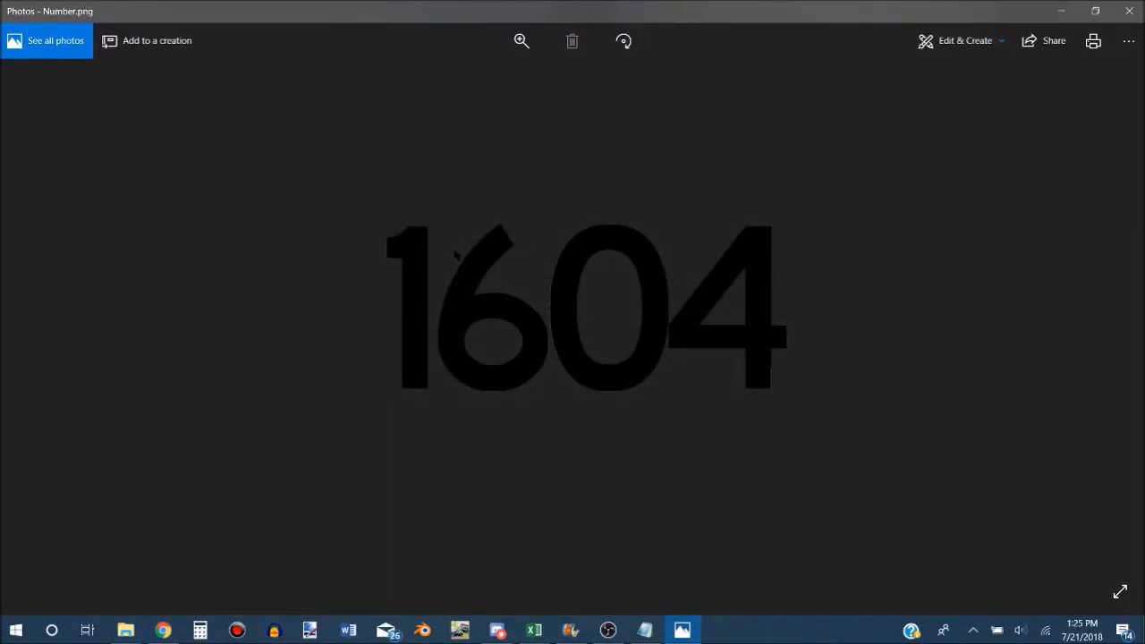
click(1128, 13)
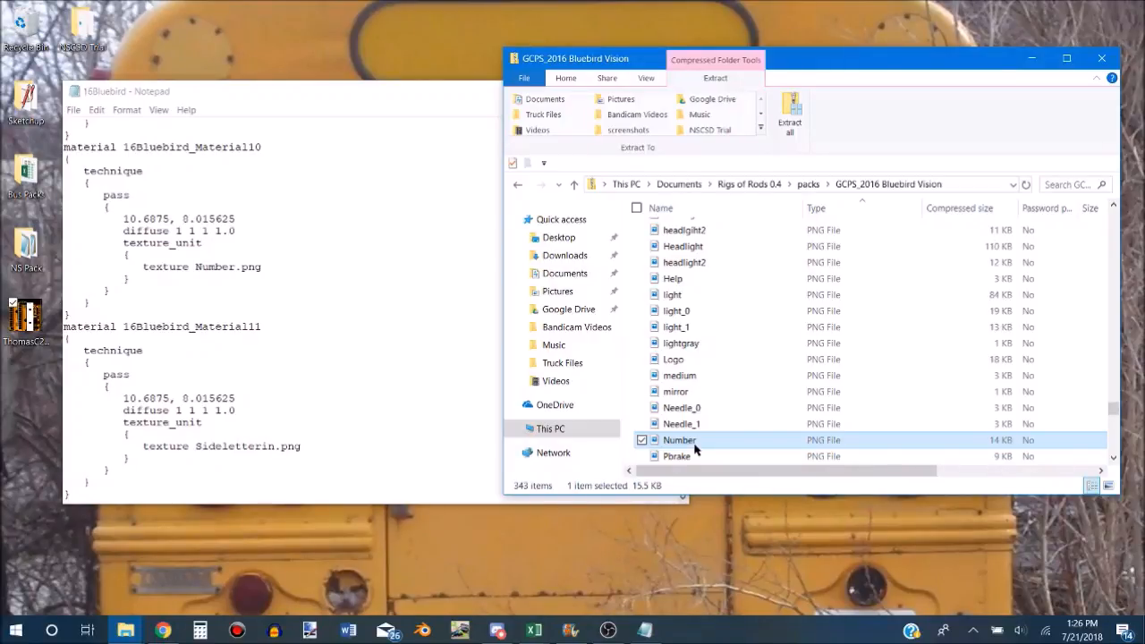
Find the Sideletterin PNG named in the material file and open it from the pack to view its image.
click(279, 448)
click(760, 263)
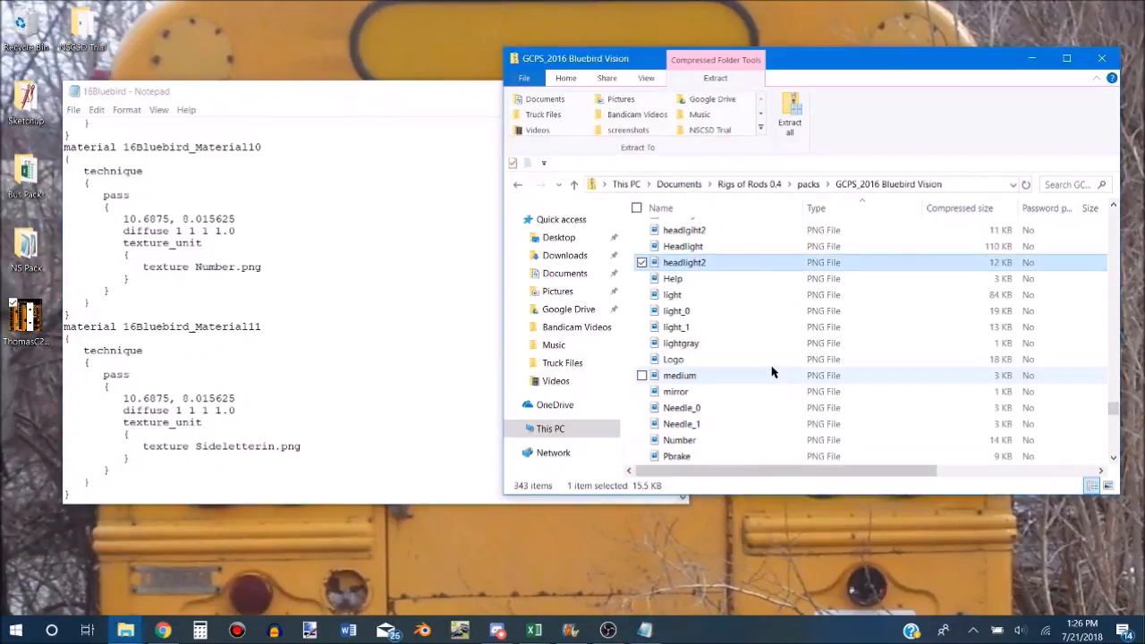
scroll(770, 369, up, 2)
scroll(770, 369, up, 5)
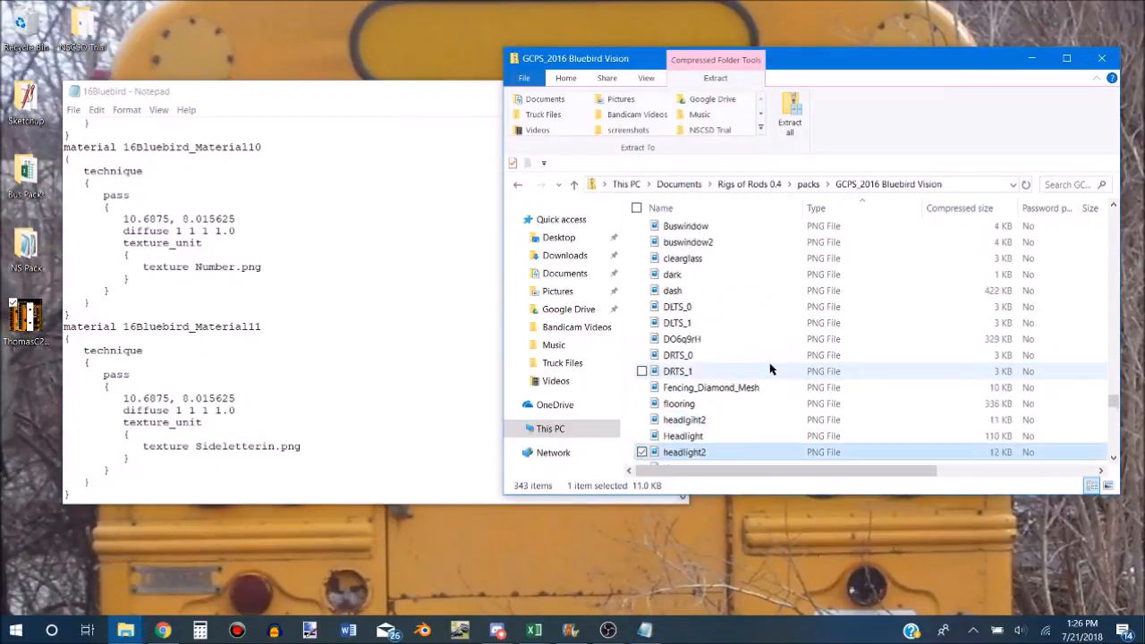
scroll(770, 368, down, 10)
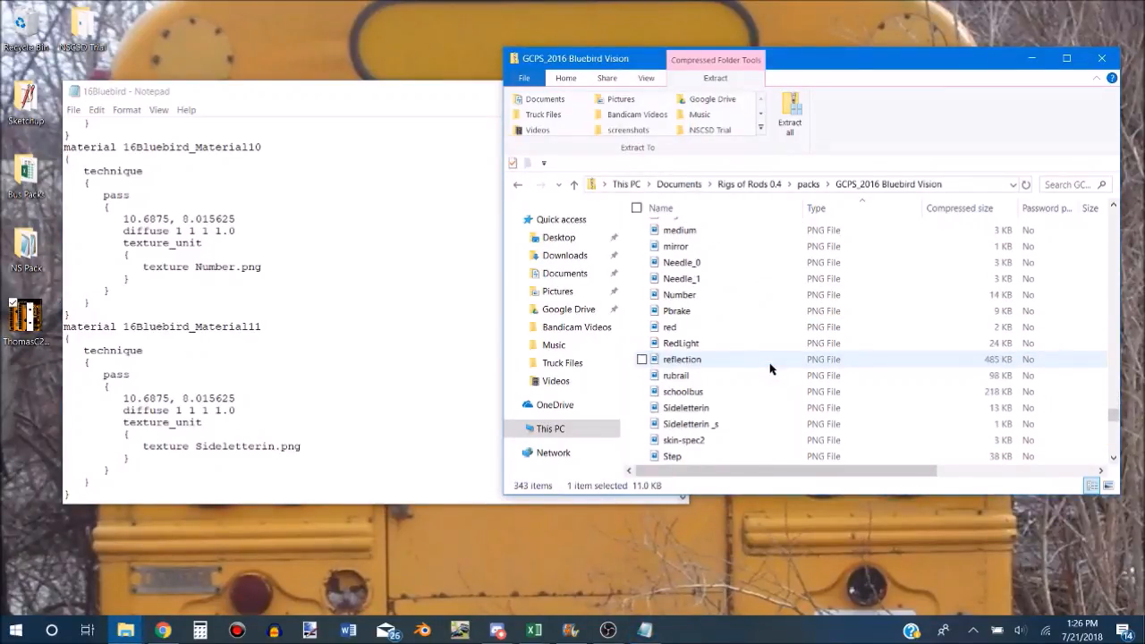
double_click(713, 409)
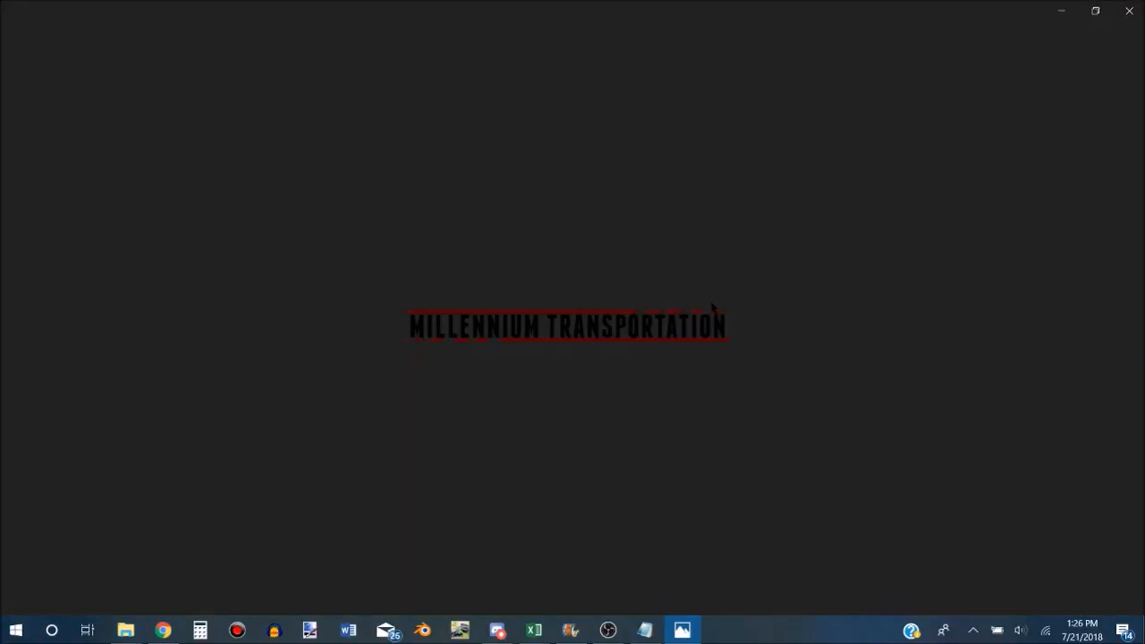
click(1125, 11)
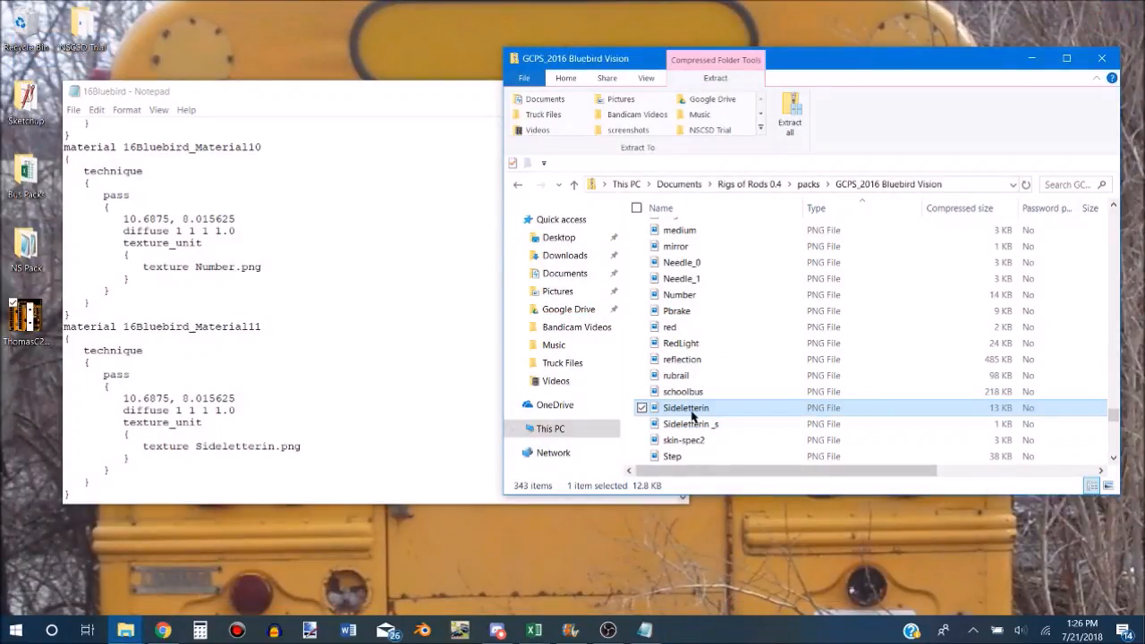
Copy the Number and Sideletterin PNG files together from the pack onto the desktop.
scroll(688, 277, up, 1)
scroll(689, 277, down, 1)
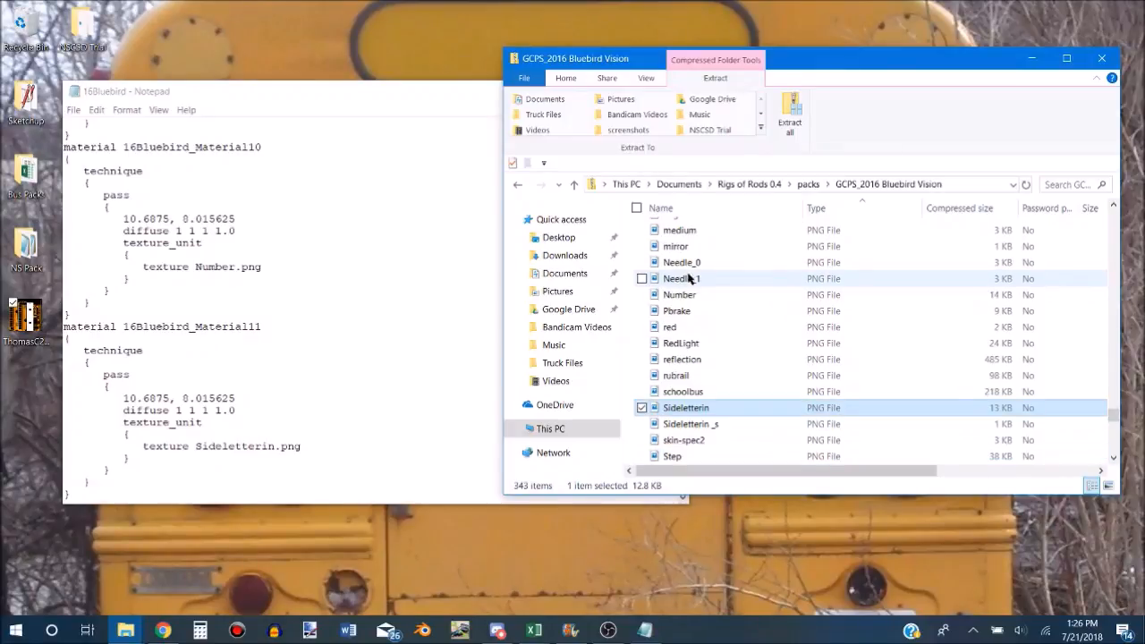
ctrl+click(679, 294)
click(388, 107)
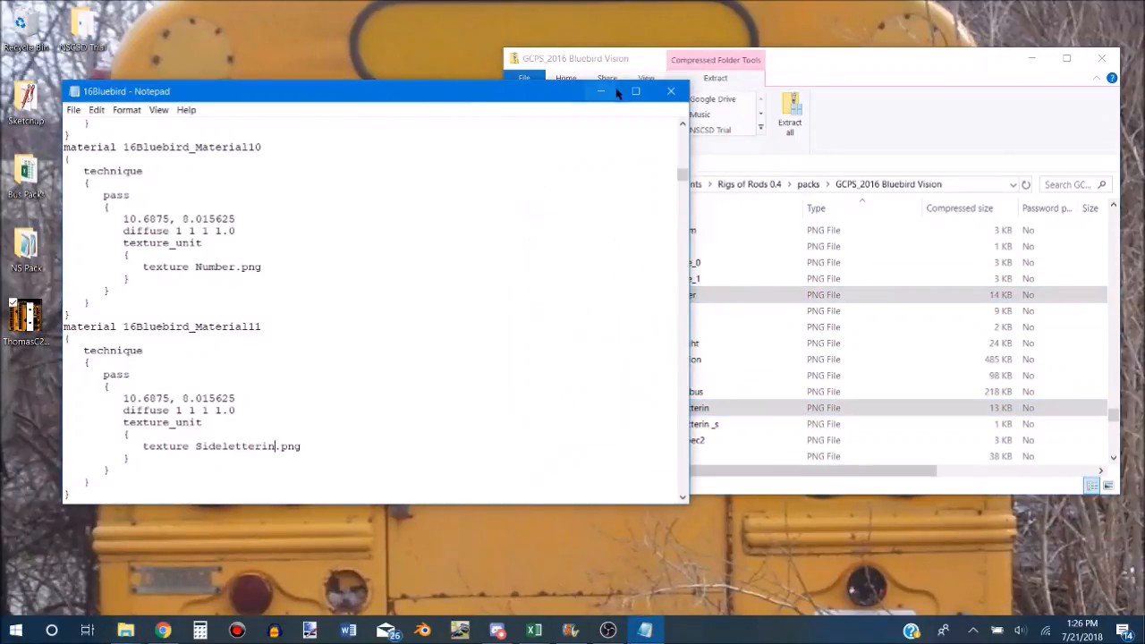
click(595, 90)
drag(671, 292, 153, 391)
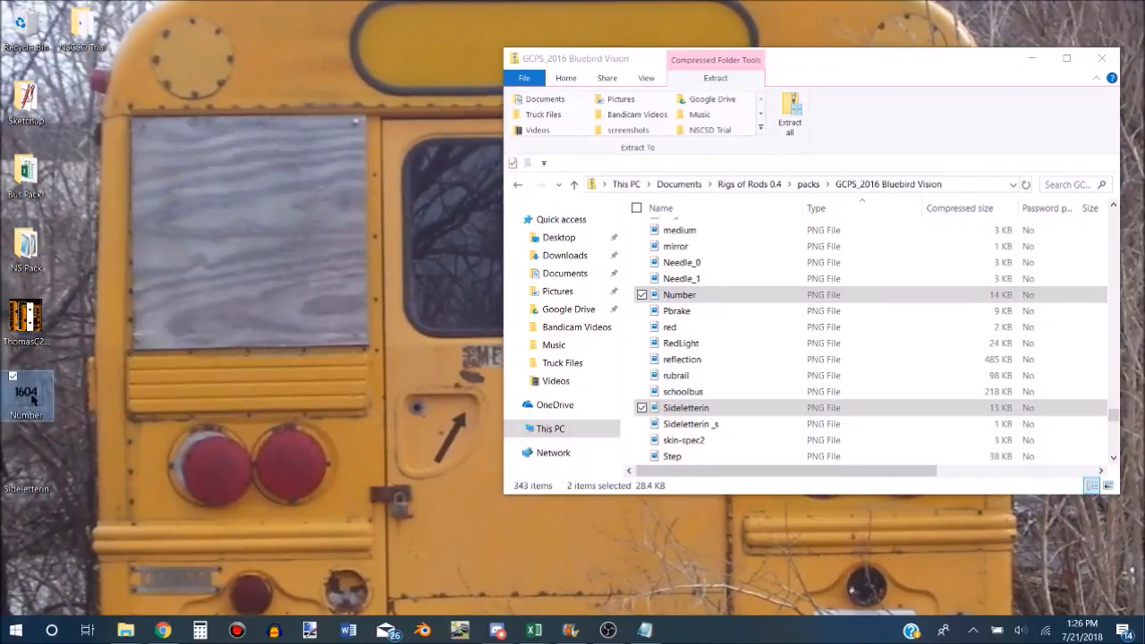
Open the desktop copy of the Number image in paint.net.
right_click(32, 400)
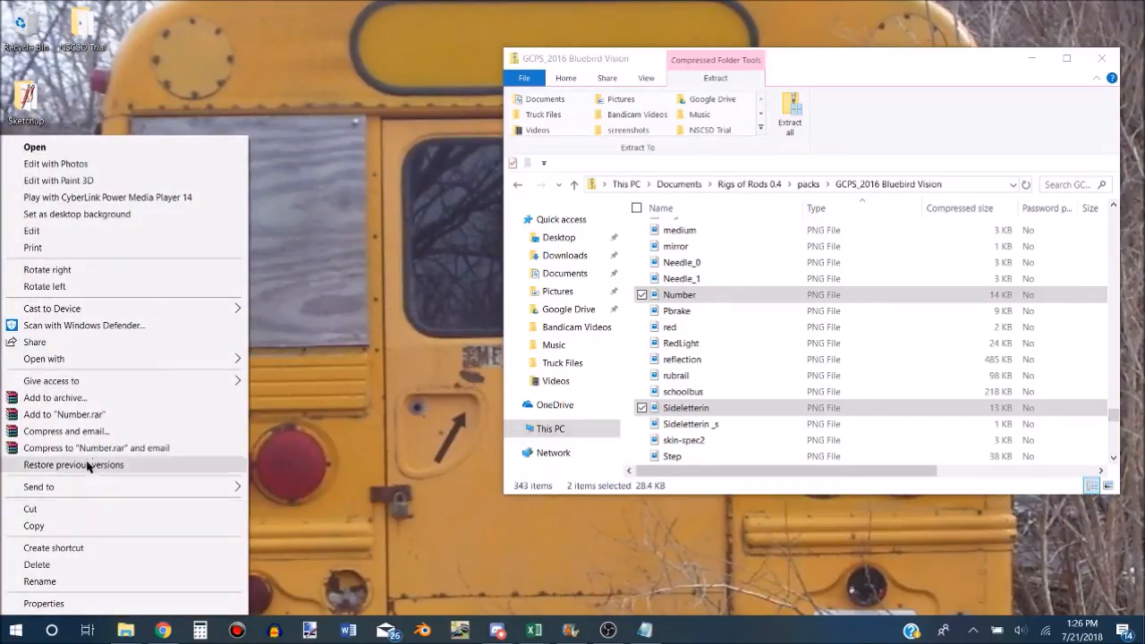
mouse_move(153, 362)
click(288, 411)
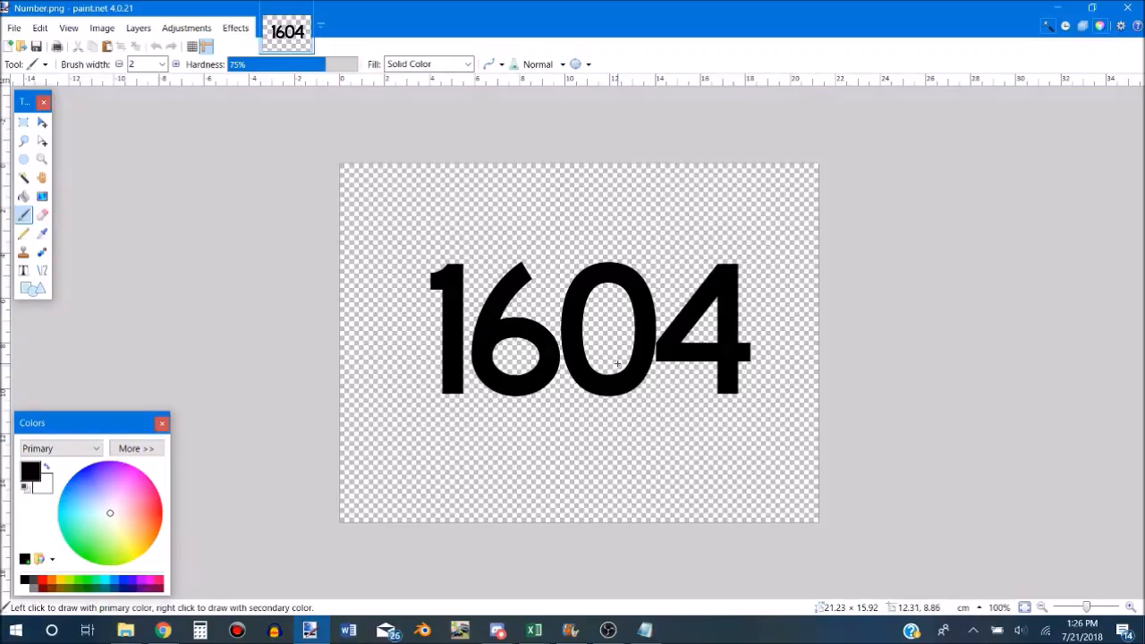
Select a rectangular area of about 14.7 × 6.5 cm around the 1604 digits.
ctrl+scroll(617, 363, up, 2)
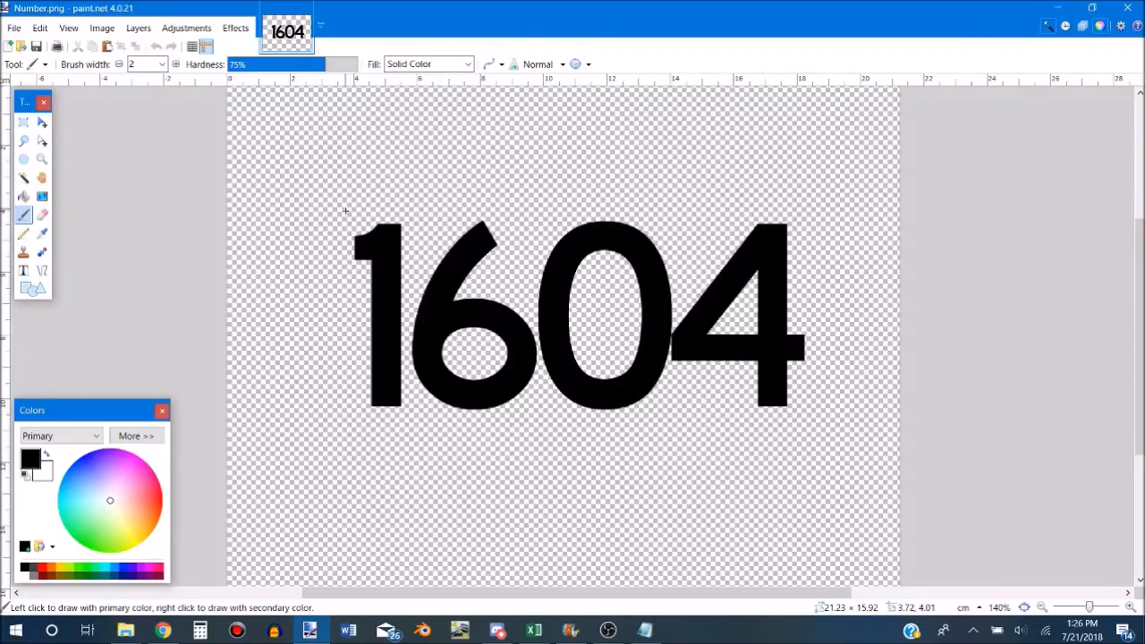
click(23, 123)
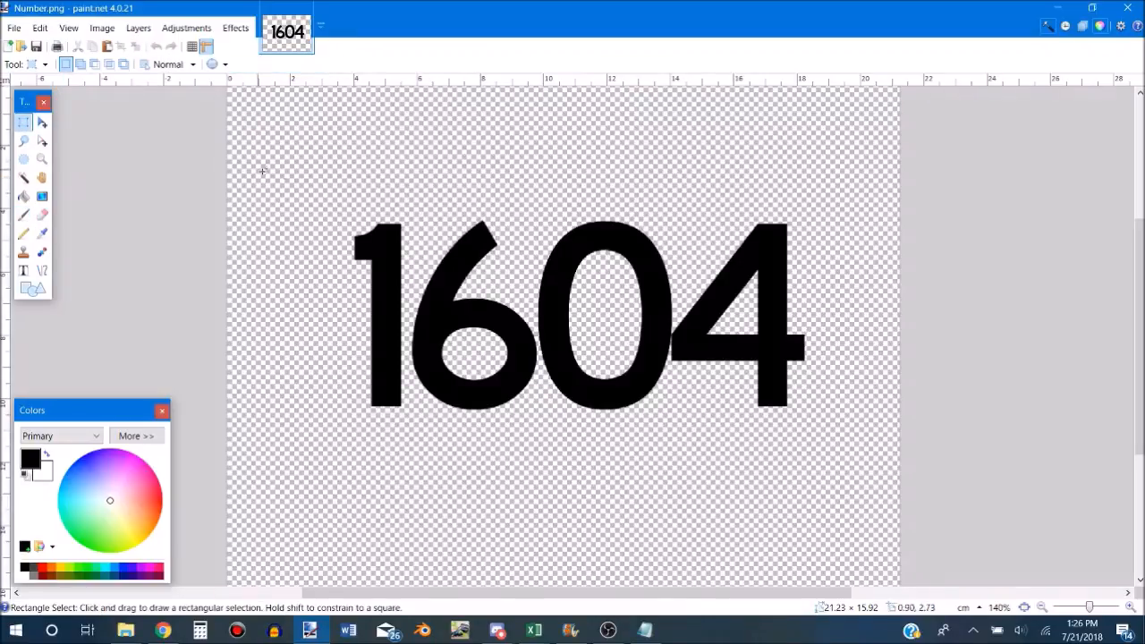
drag(347, 212, 812, 413)
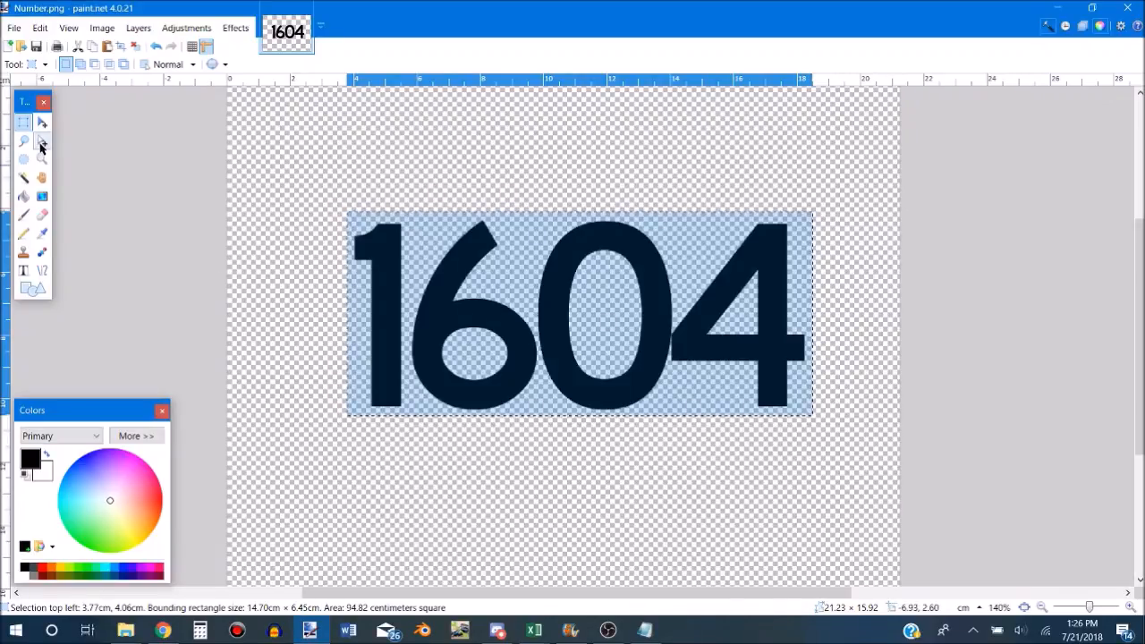
Pick the transparent background as the primary color and set the Paintbrush width to 425.
click(42, 234)
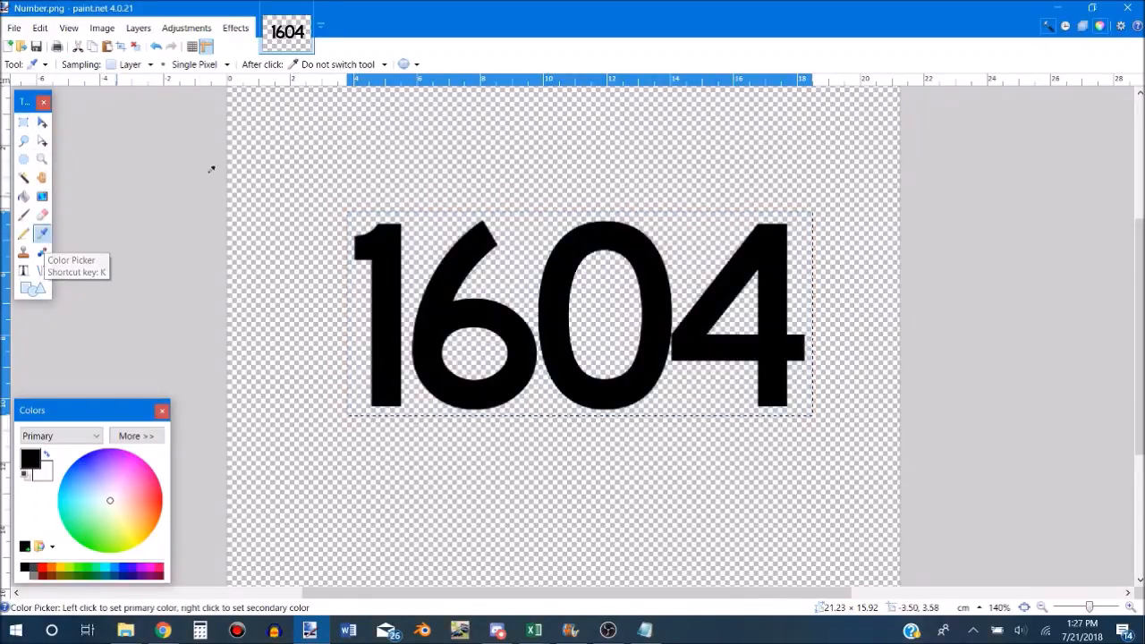
click(302, 152)
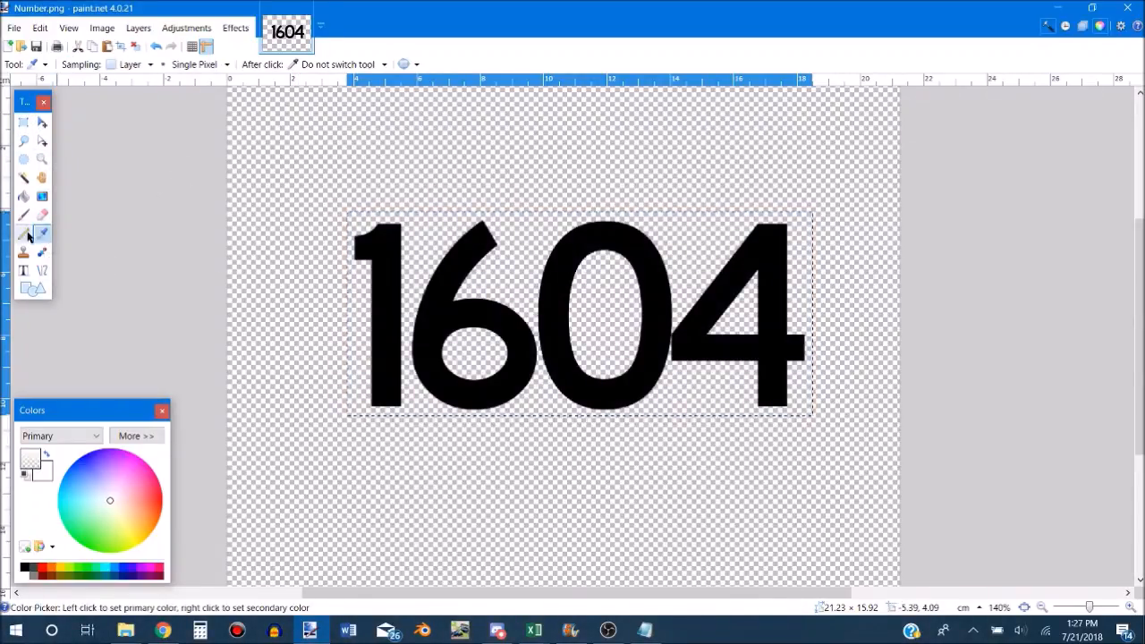
click(24, 216)
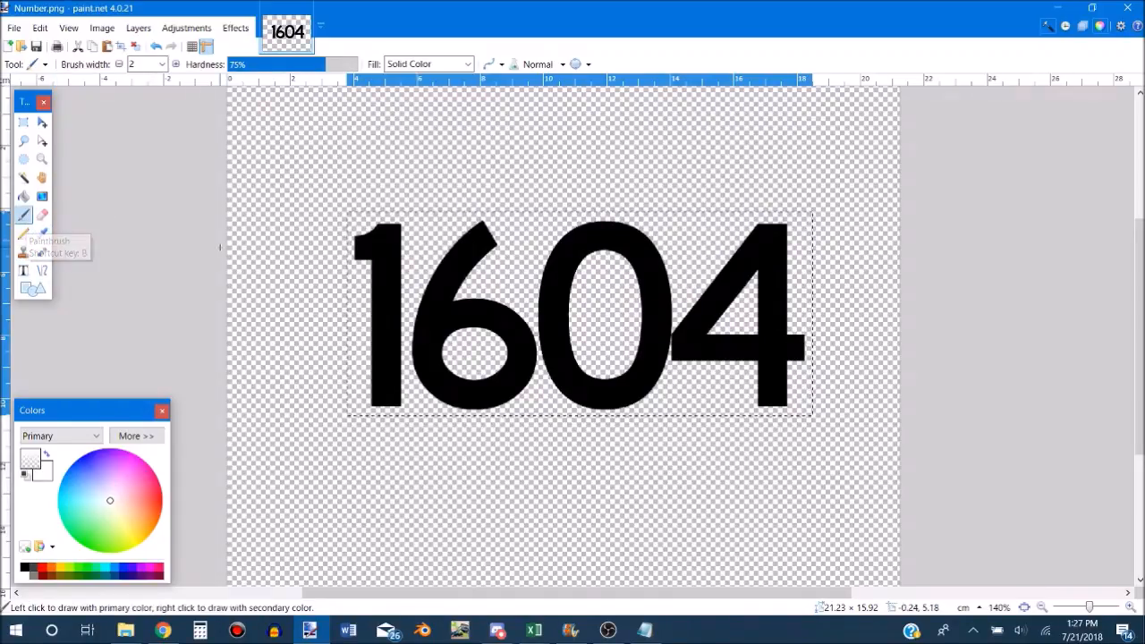
click(162, 66)
click(143, 342)
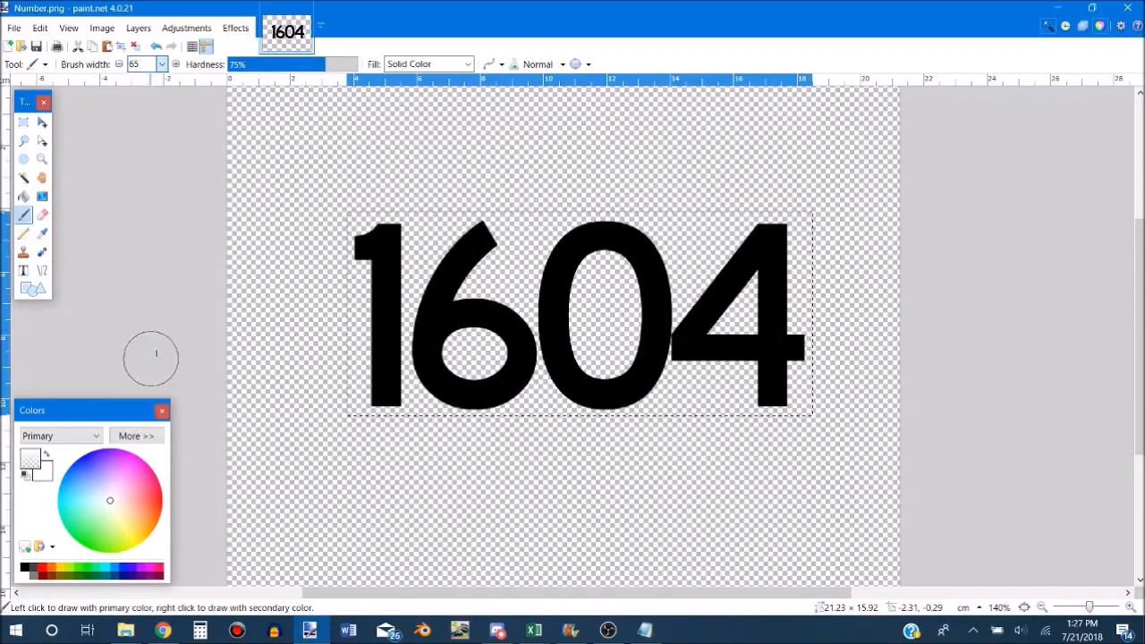
click(161, 65)
click(148, 324)
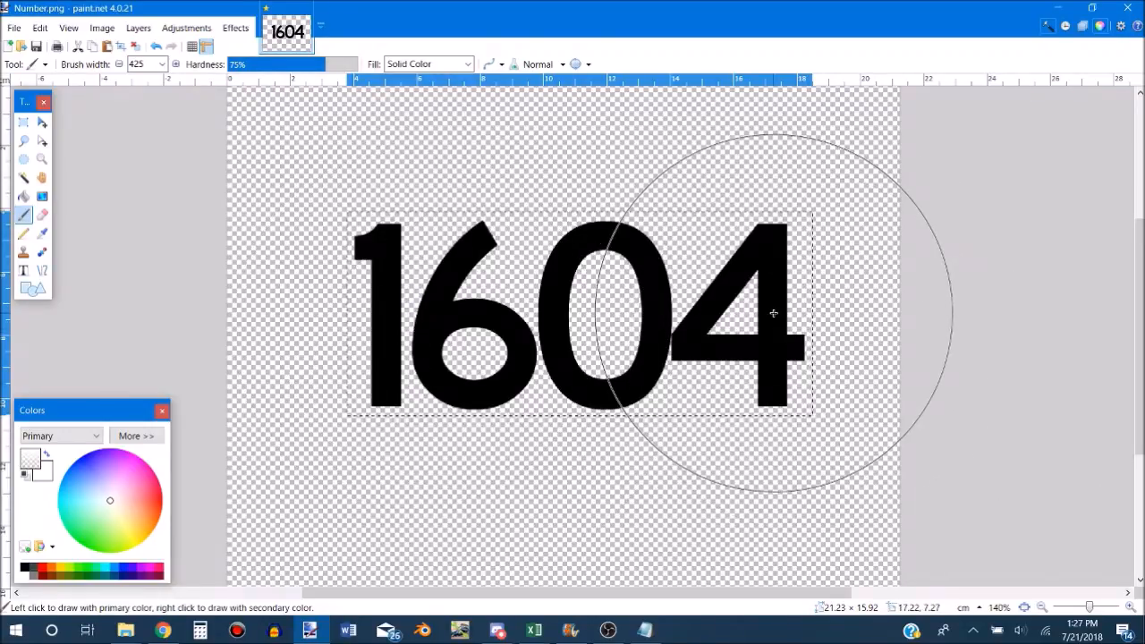
Try to delete the digits 1, 6, 0 and 4 one at a time using Magic Wand selections.
click(24, 179)
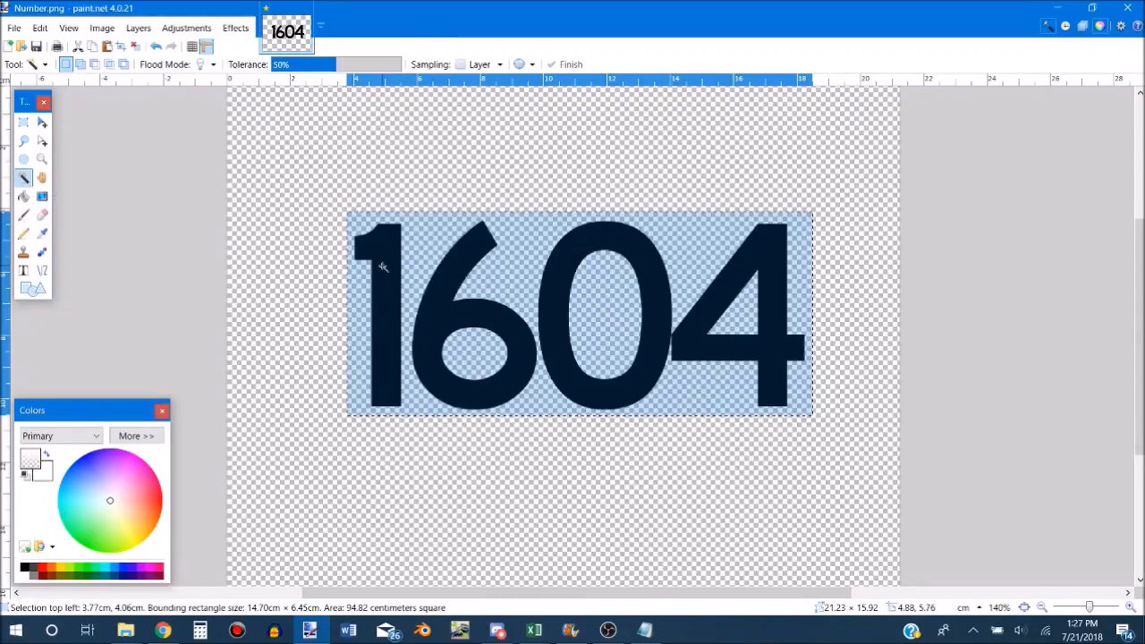
click(382, 266)
key(Delete)
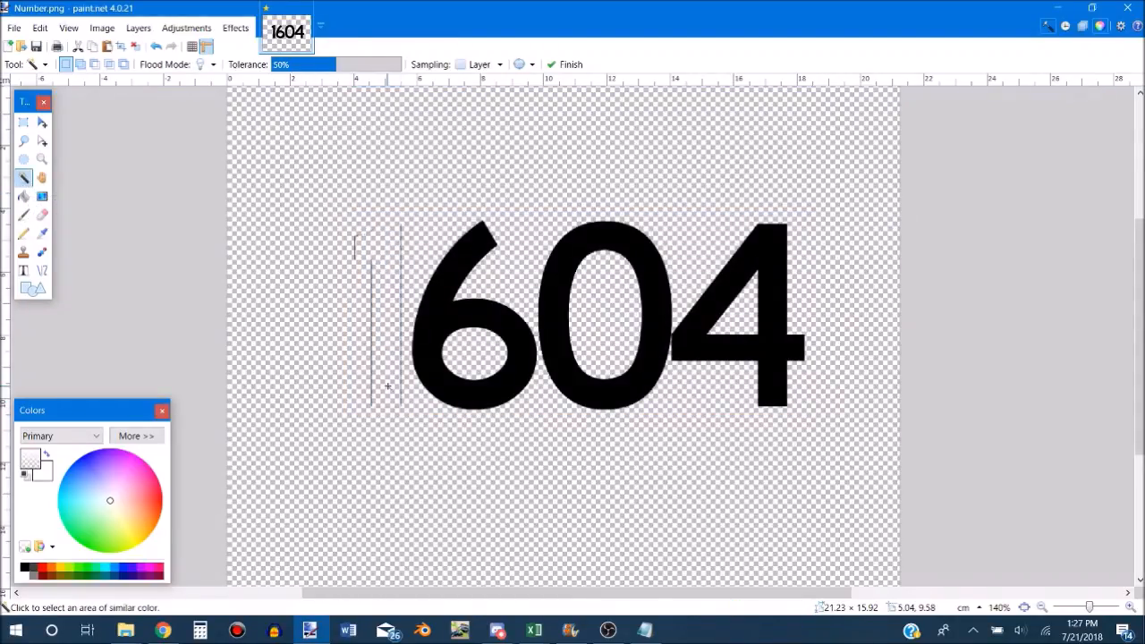
click(445, 312)
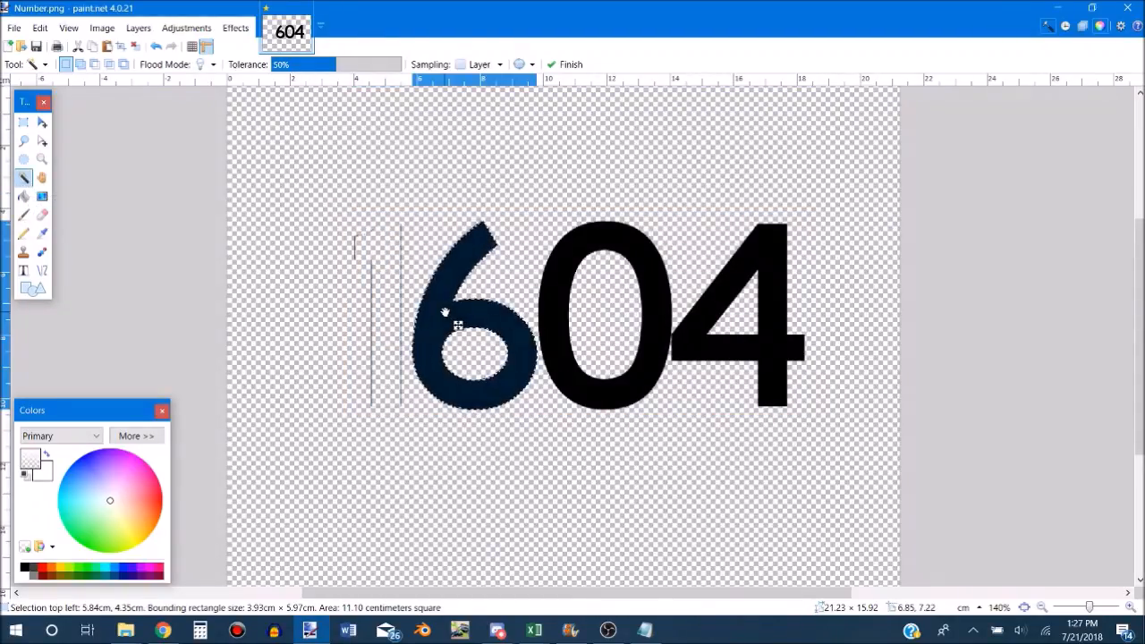
key(Delete)
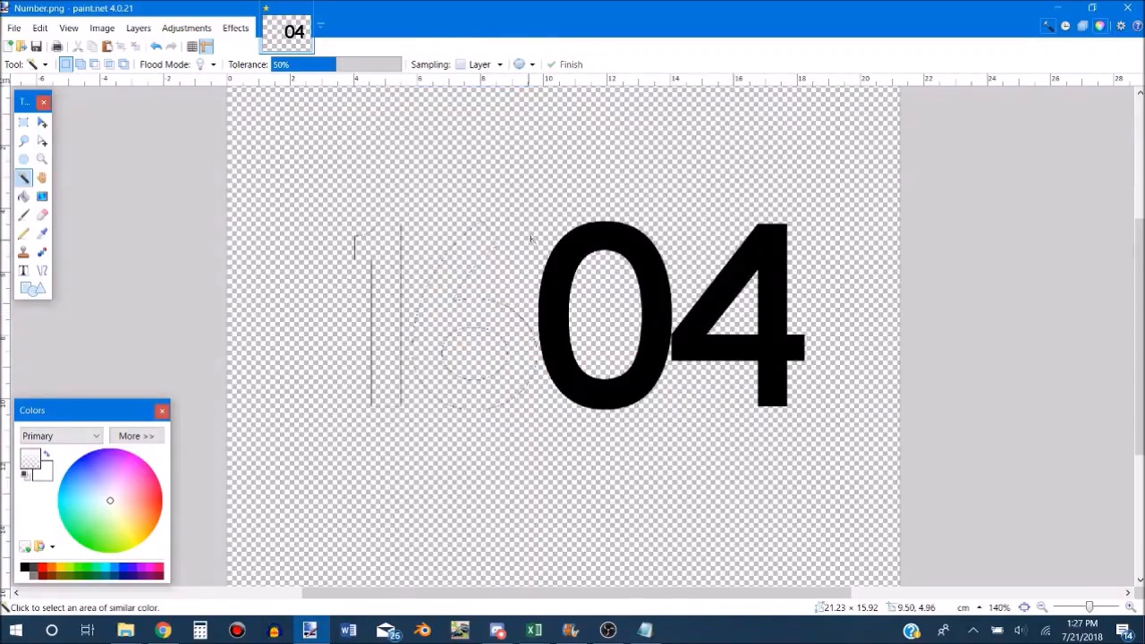
click(597, 243)
key(Delete)
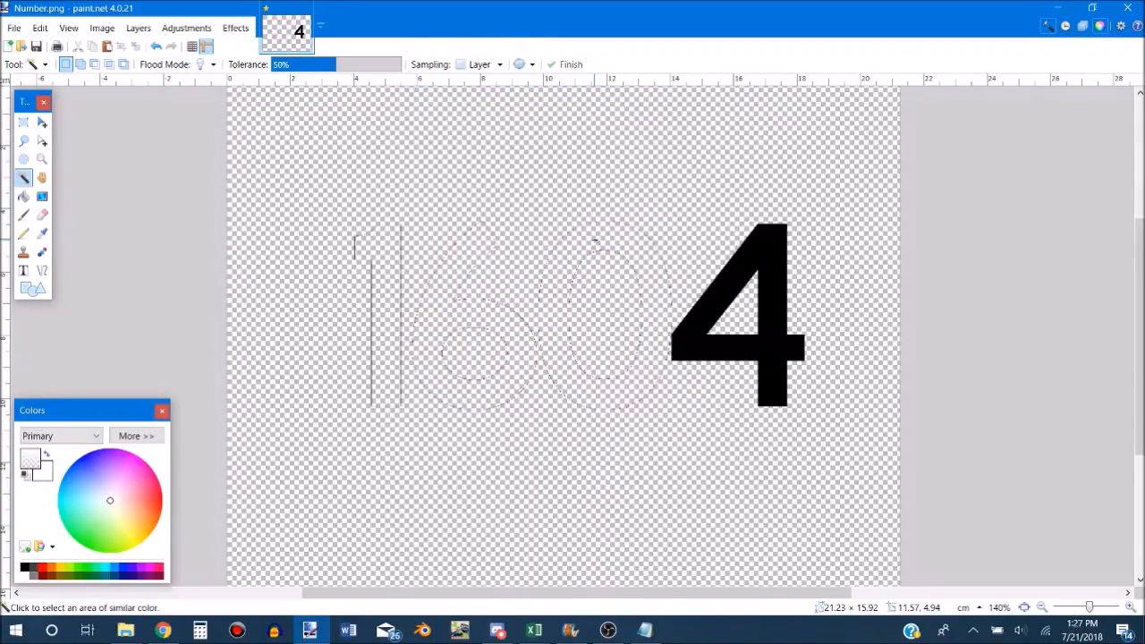
click(754, 242)
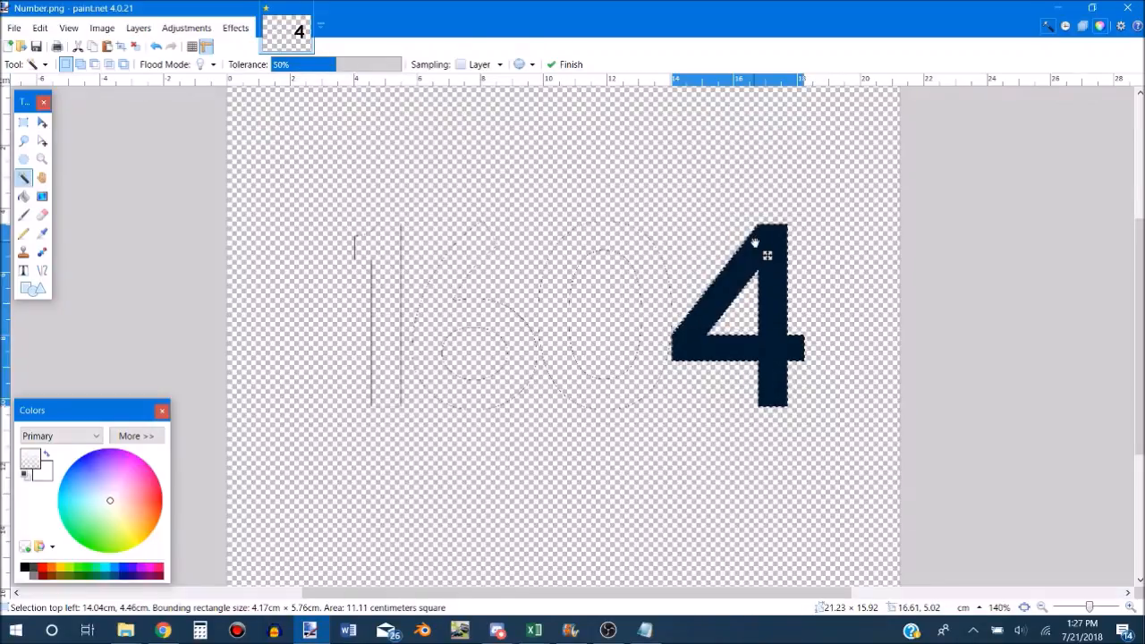
key(Delete)
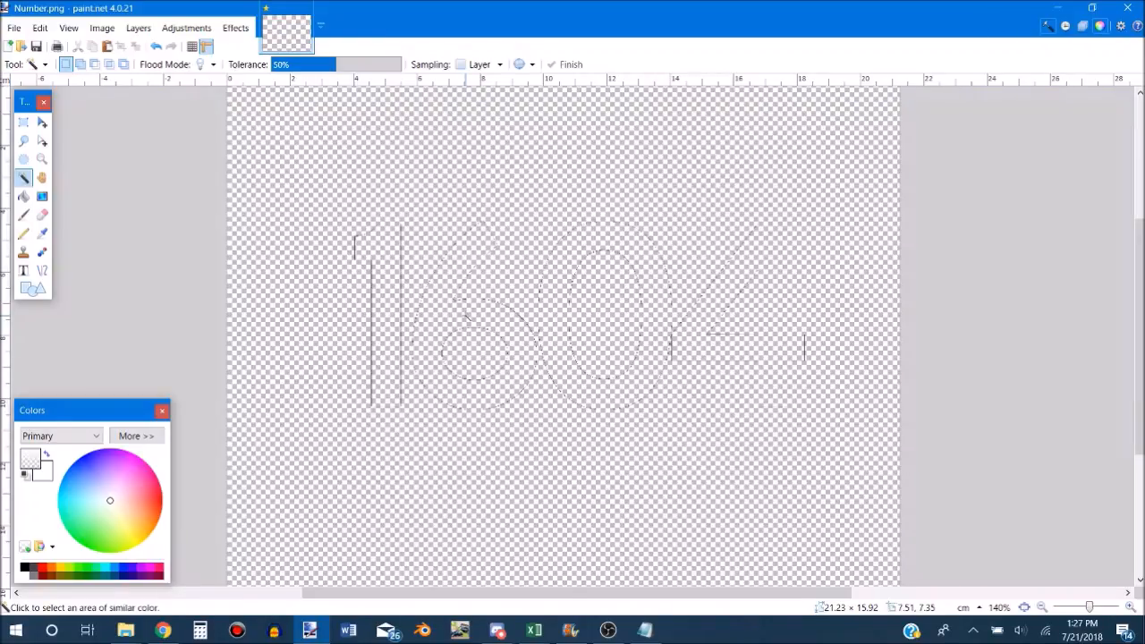
Undo the Magic Wand deletions of the 1604 digits.
key(ctrl+z)
key(ctrl+z)
key(ctrl+z)
key(ctrl+z)
key(ctrl+z)
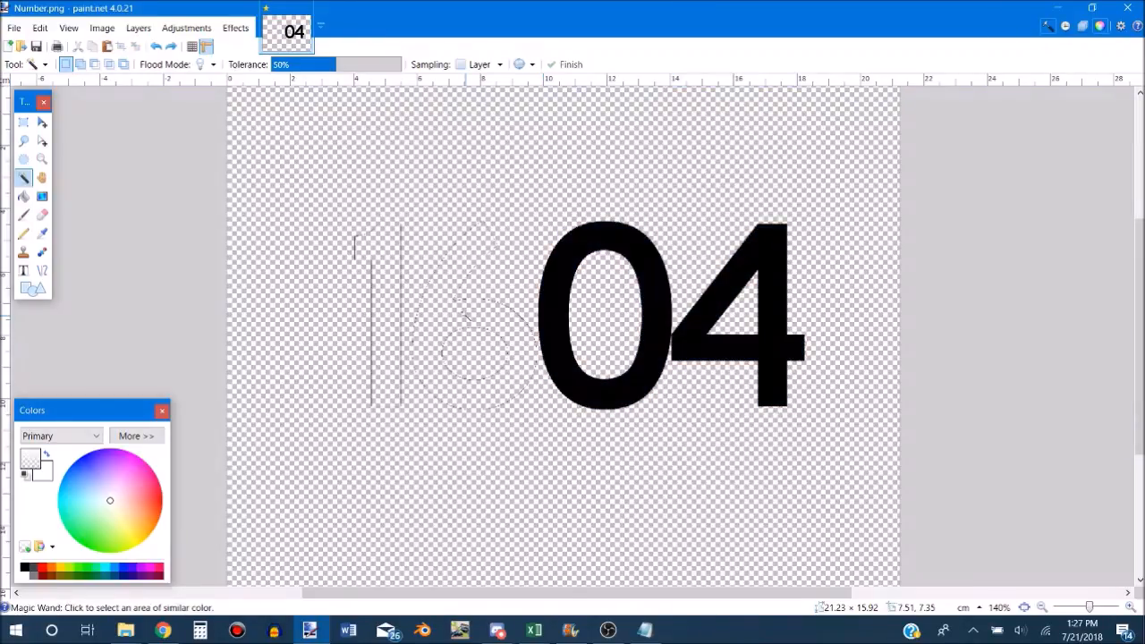
key(ctrl+z)
key(ctrl+z)
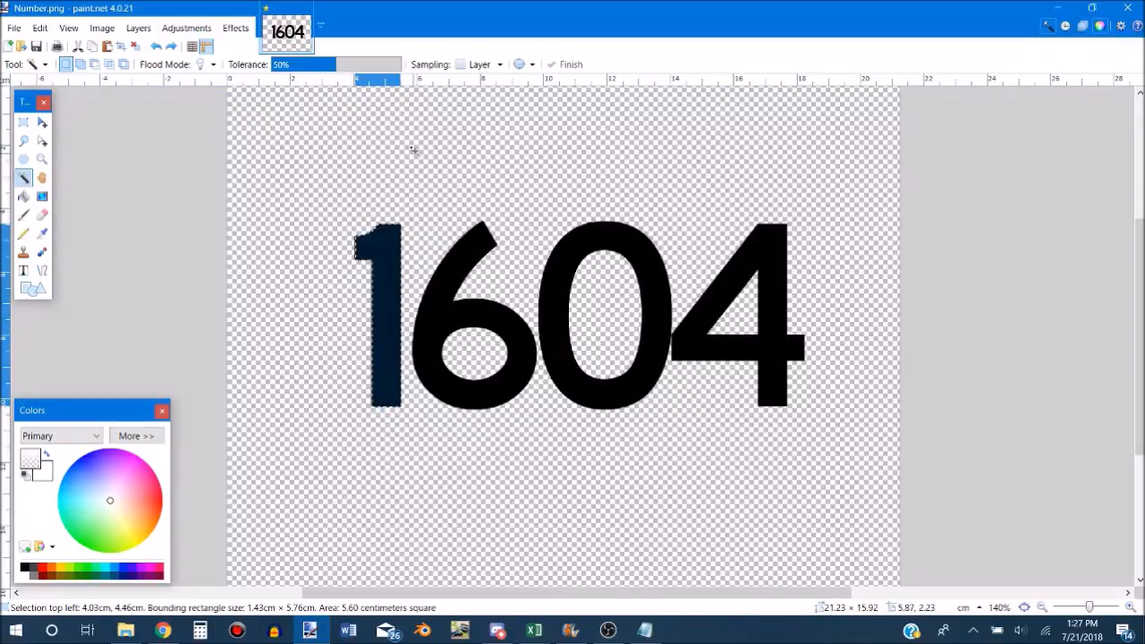
Erase the 1604 digits by moving an empty selection of about 18.6 × 4.1 cm over them and stretching it downward, then deselect.
scroll(419, 213, up, 1)
click(24, 121)
drag(224, 150, 816, 281)
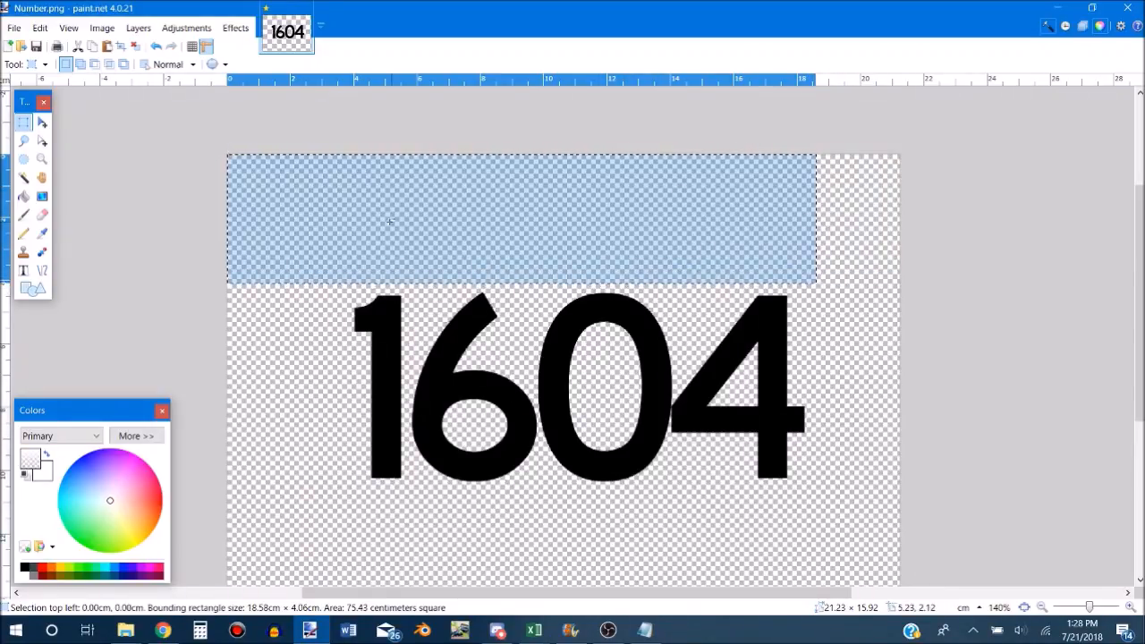
click(42, 121)
mouse_move(846, 304)
mouse_down()
mouse_move(874, 393)
mouse_move(870, 440)
mouse_move(864, 416)
mouse_up()
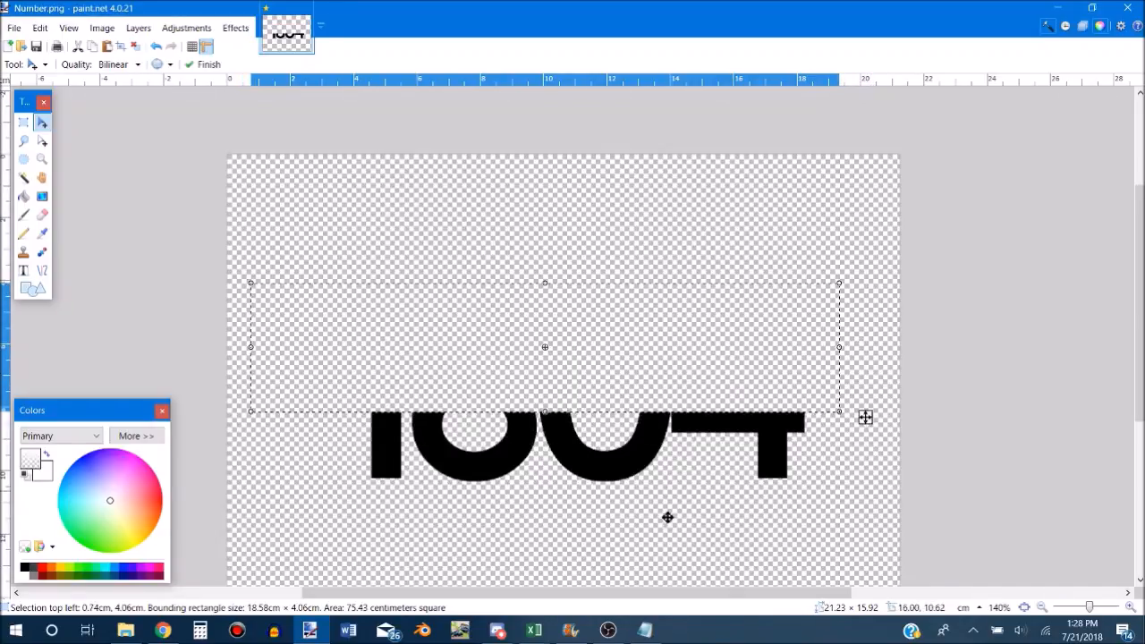
drag(544, 413, 545, 494)
click(23, 123)
click(378, 181)
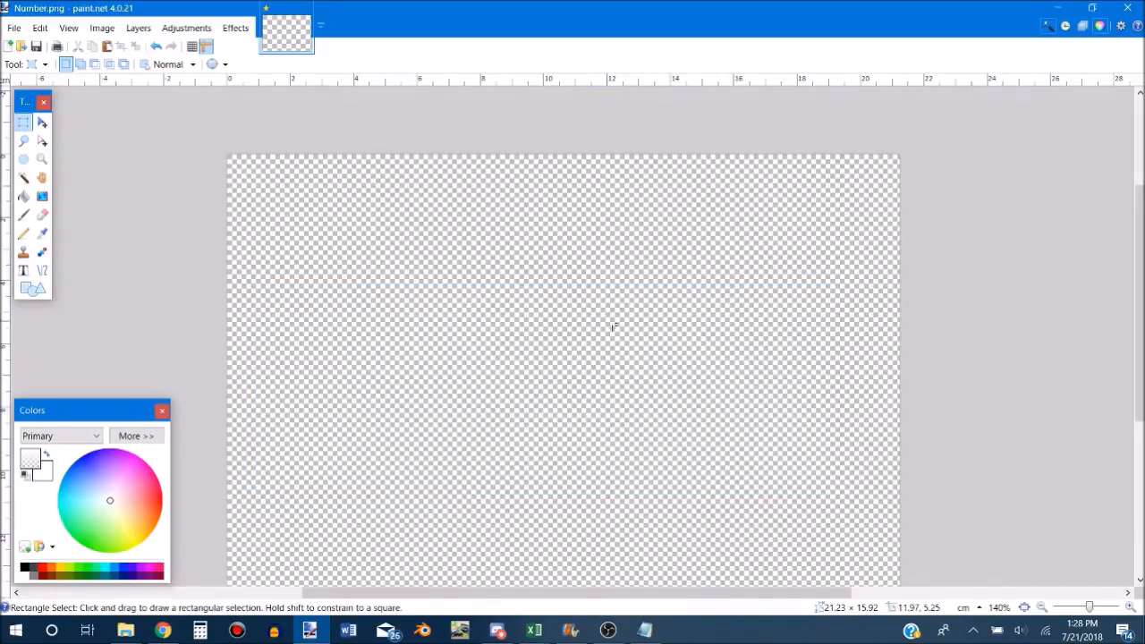
Start a text entry on the left part of the empty canvas and set its font to Freestyle Script.
scroll(533, 367, down, 2)
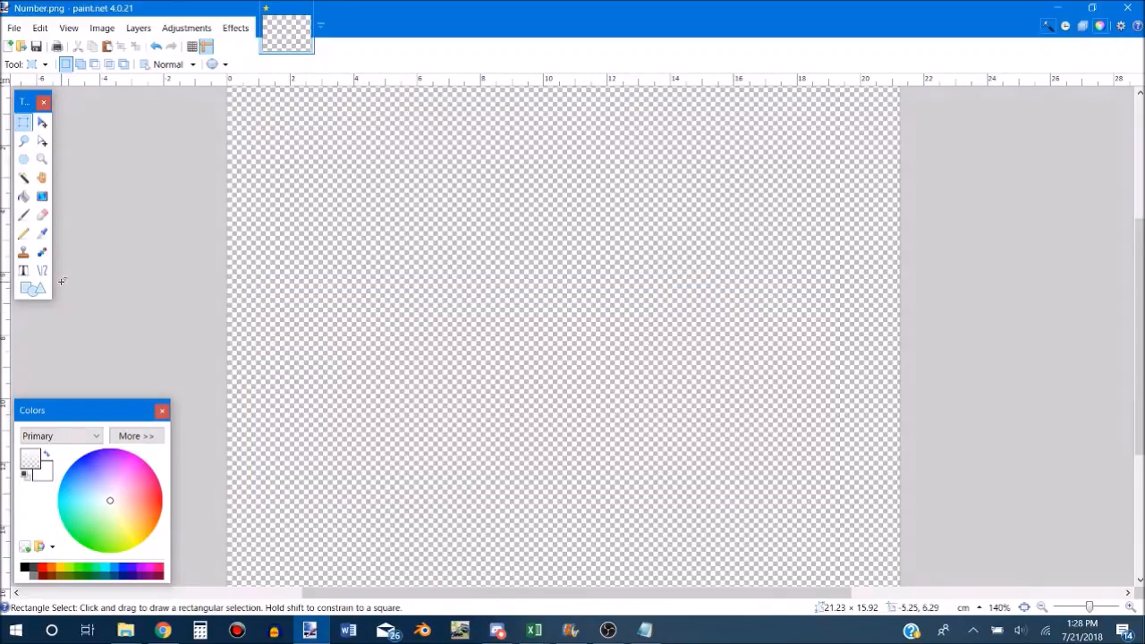
click(21, 269)
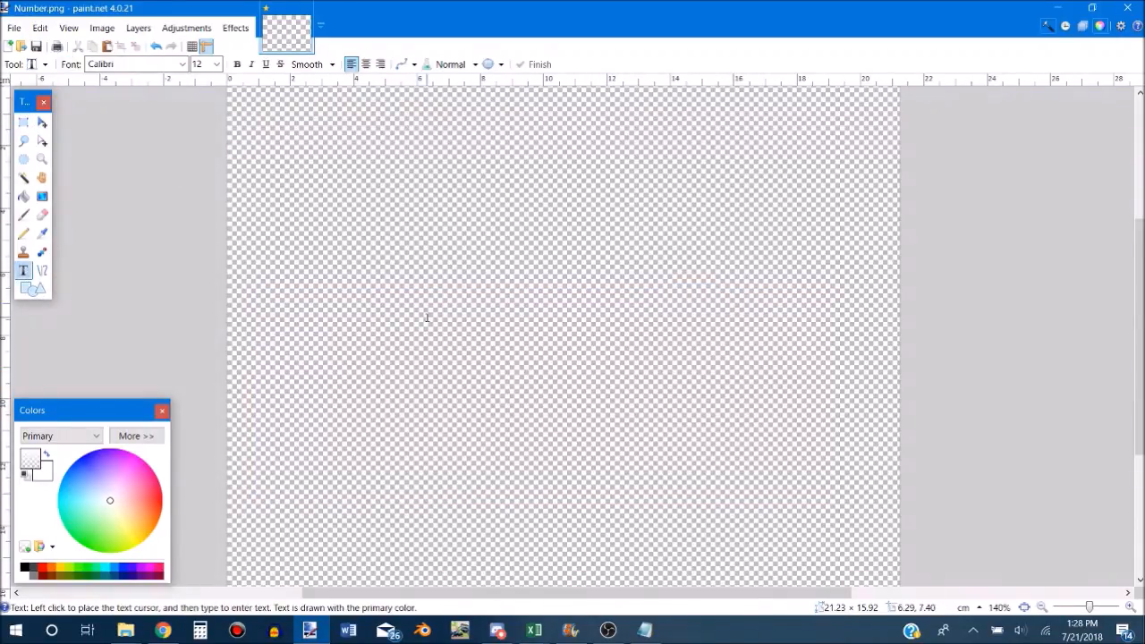
click(377, 330)
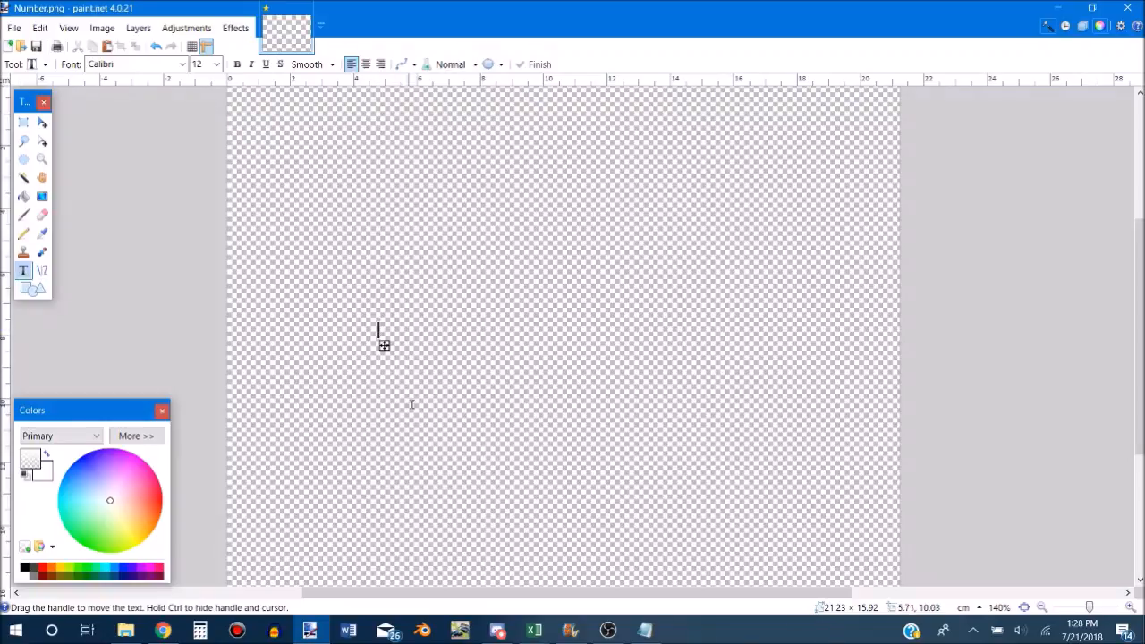
click(217, 64)
click(184, 64)
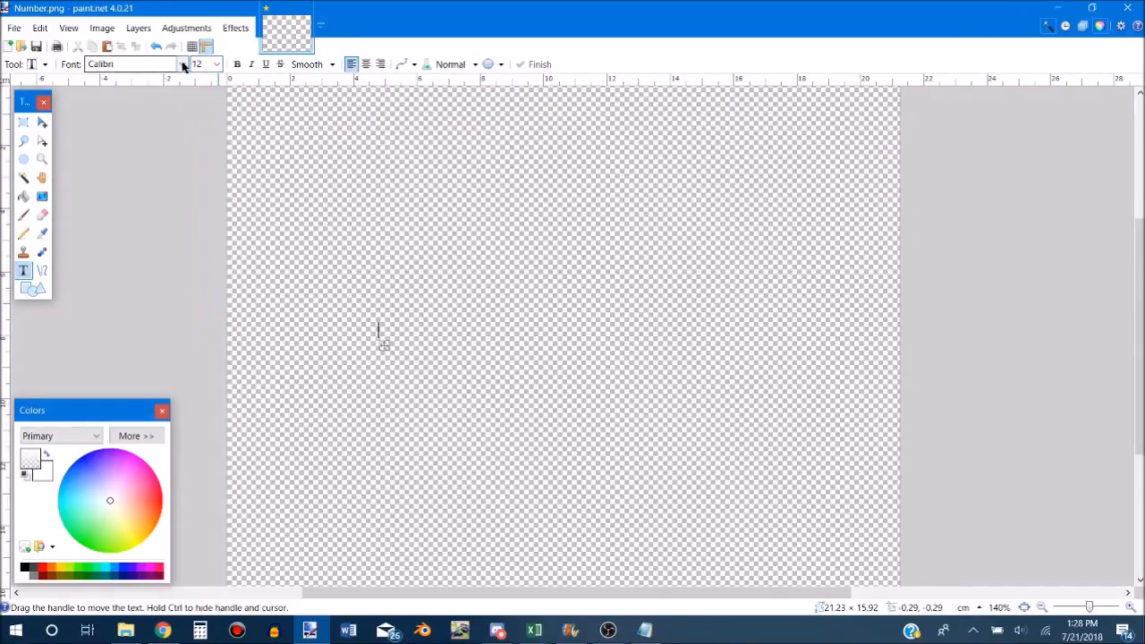
click(182, 65)
scroll(155, 260, down, 5)
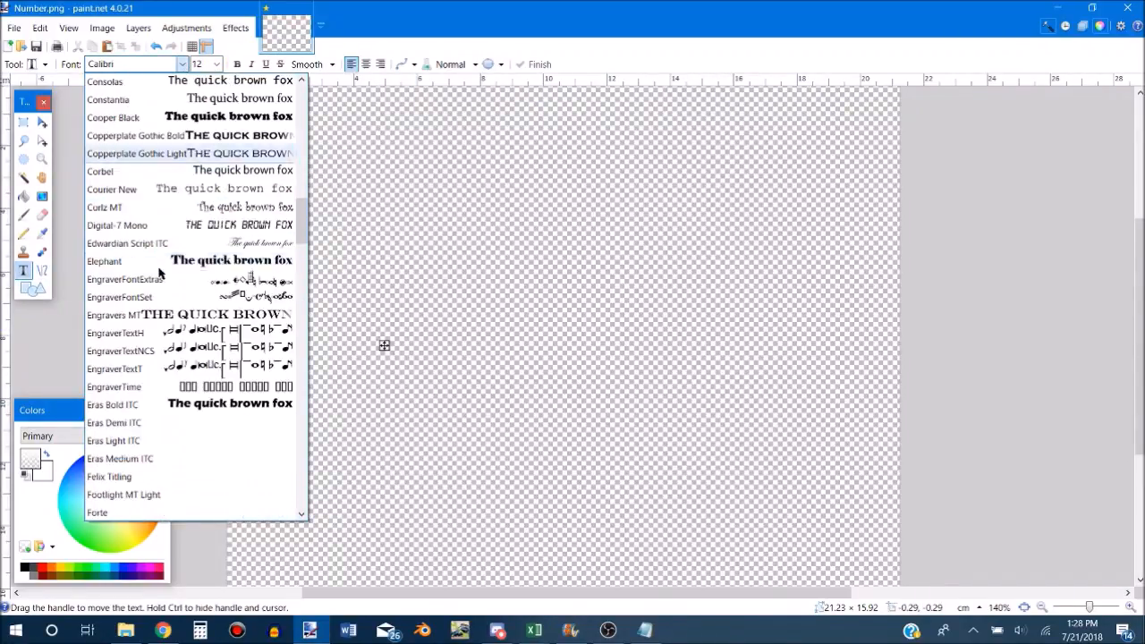
scroll(159, 272, down, 6)
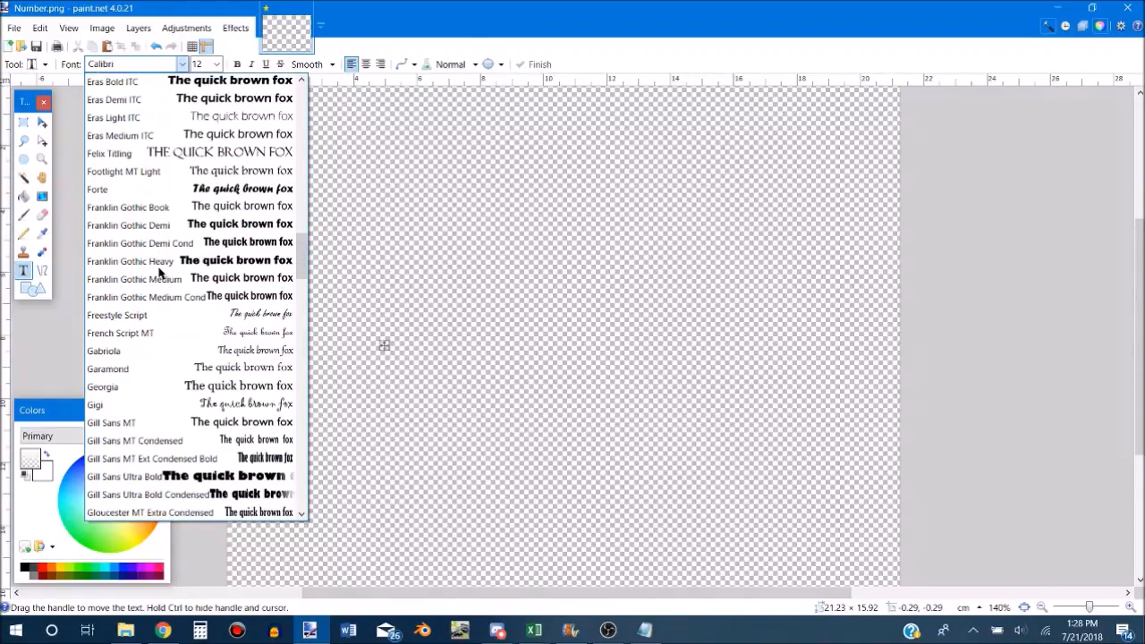
click(172, 319)
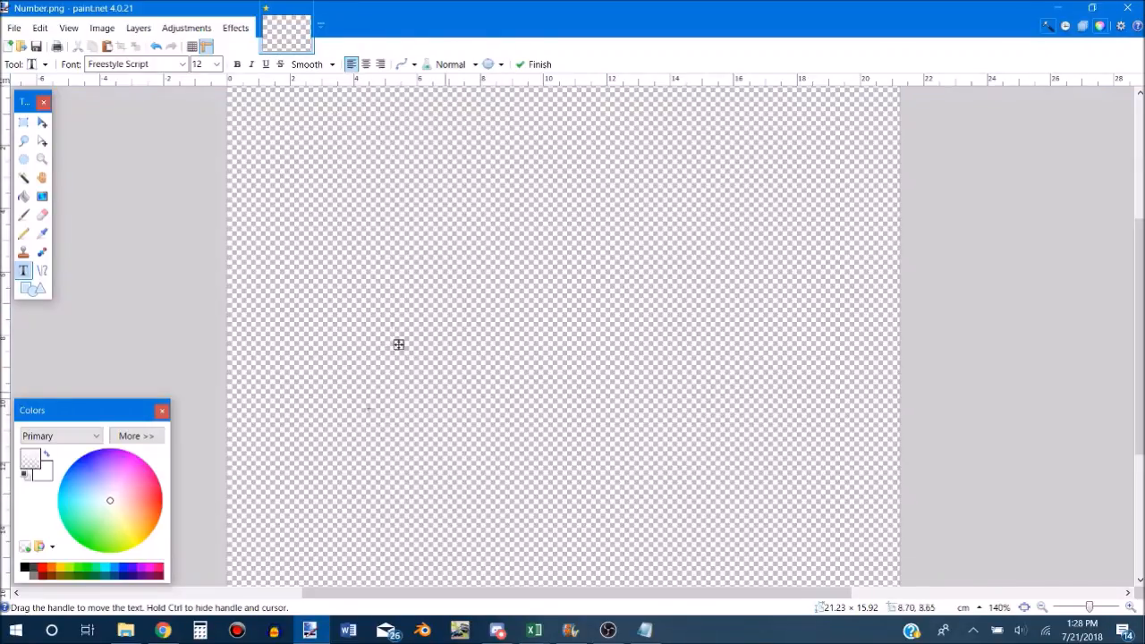
Enter 523 as black text at font size 300, removing the stray equals sign.
click(26, 570)
click(207, 64)
text(20)
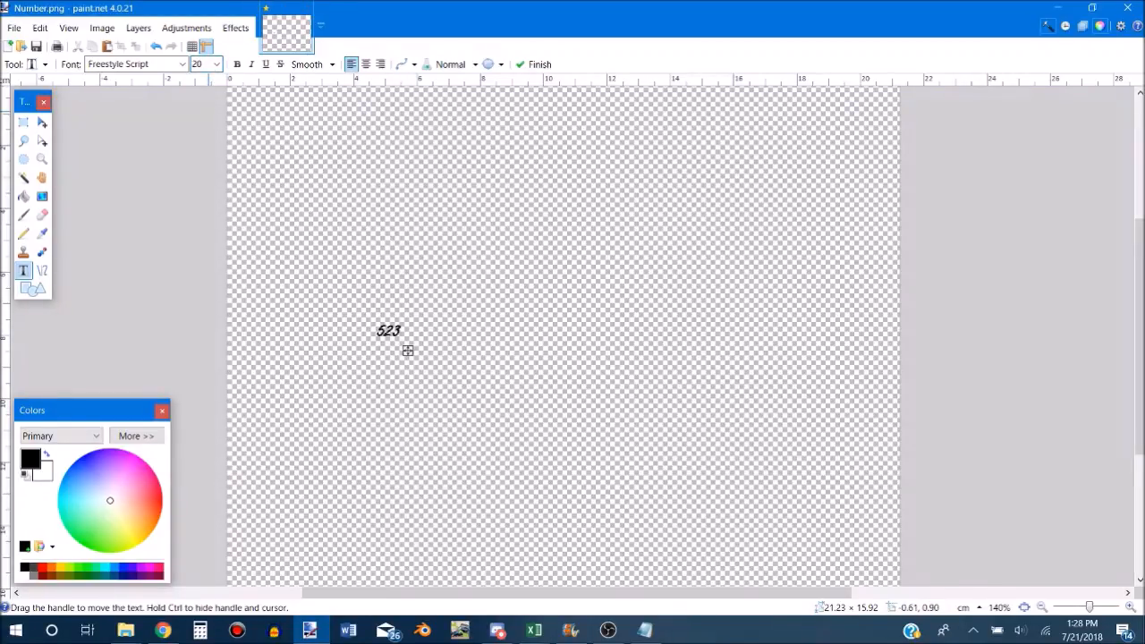
text(0)
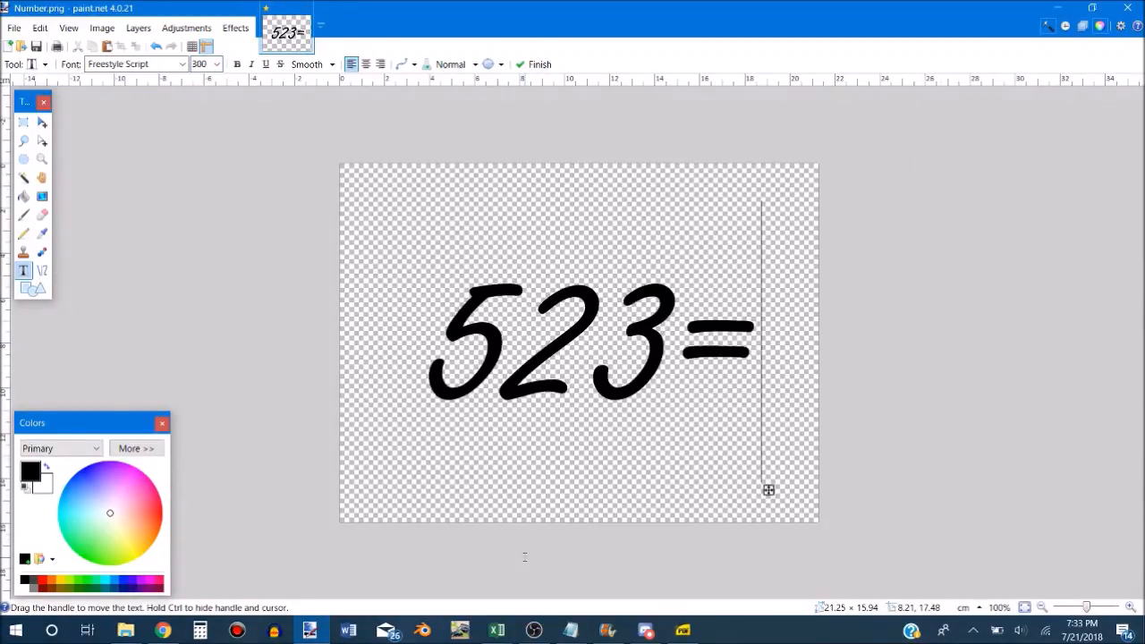
key(BackSpace)
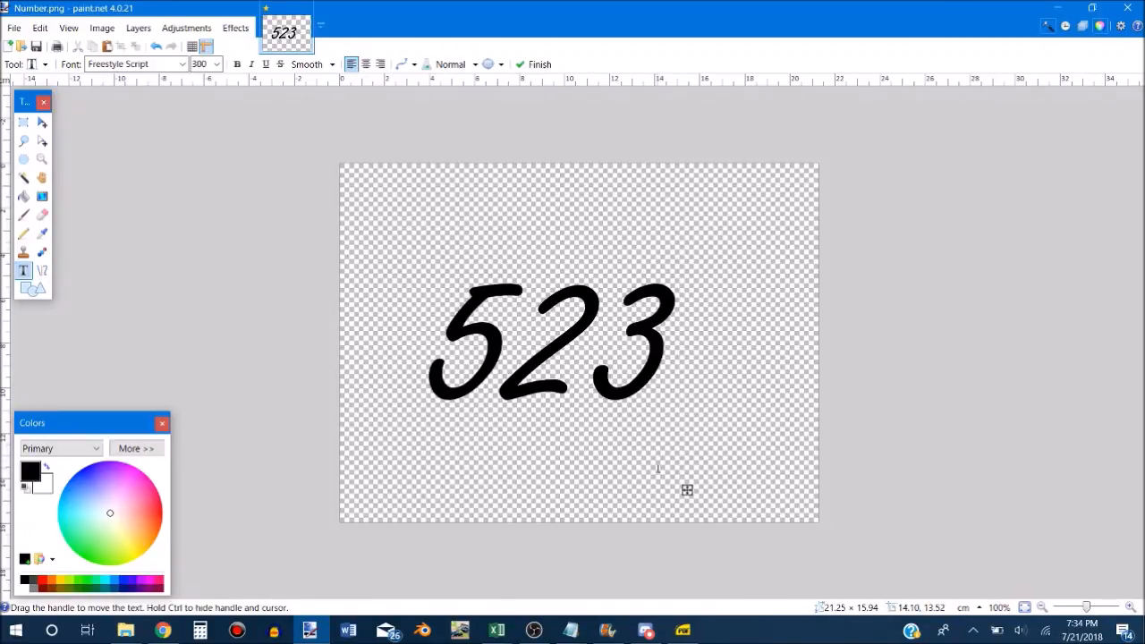
Center the 523 text on the canvas, then save and close the Number image.
drag(687, 489, 719, 494)
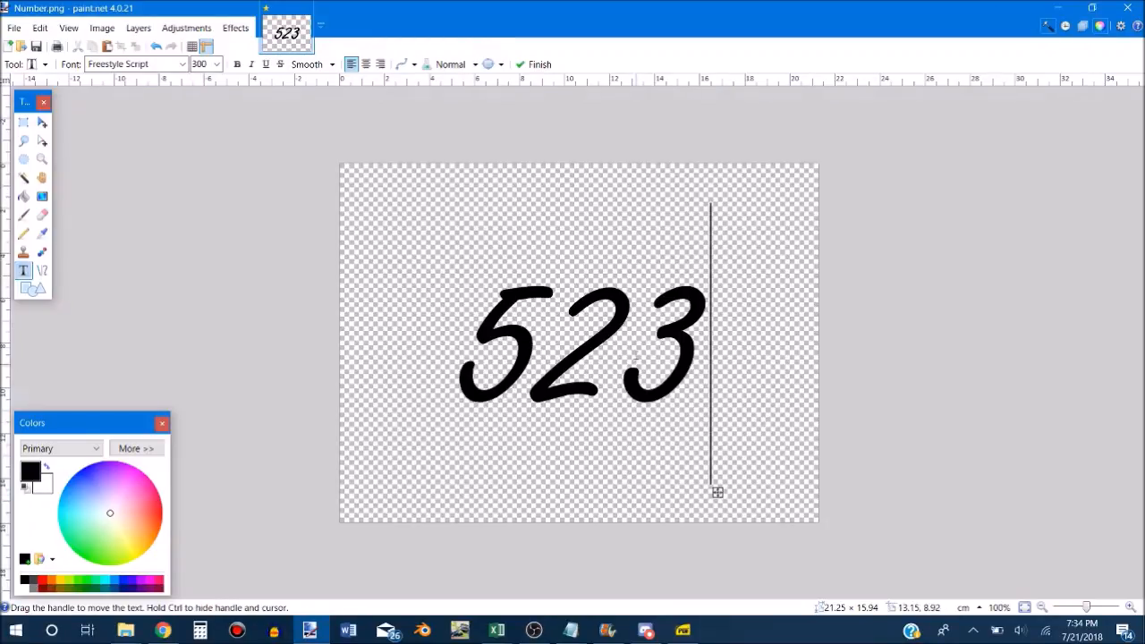
key(ctrl+s)
click(439, 456)
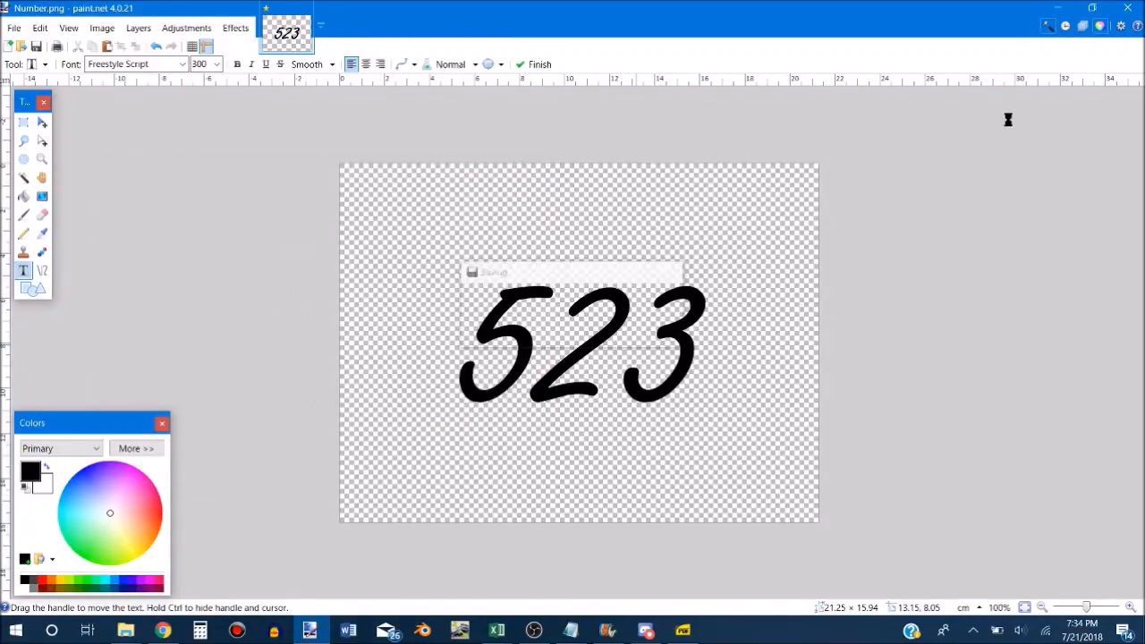
click(1139, 7)
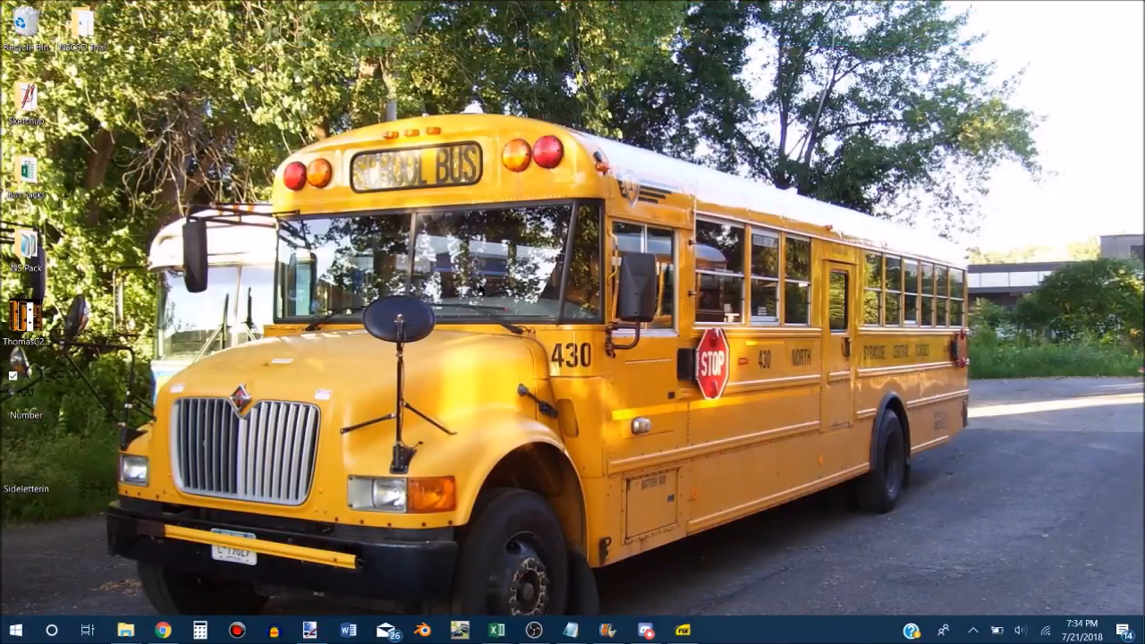
Open the desktop Sideletterin image in paint.net.
right_click(30, 471)
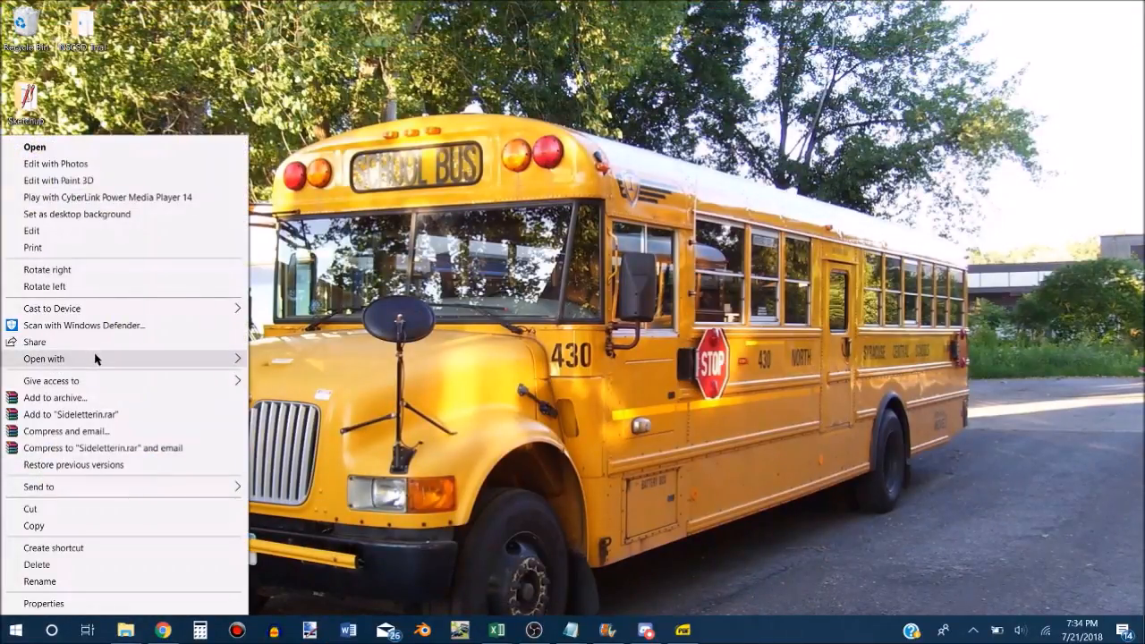
mouse_move(177, 360)
click(311, 409)
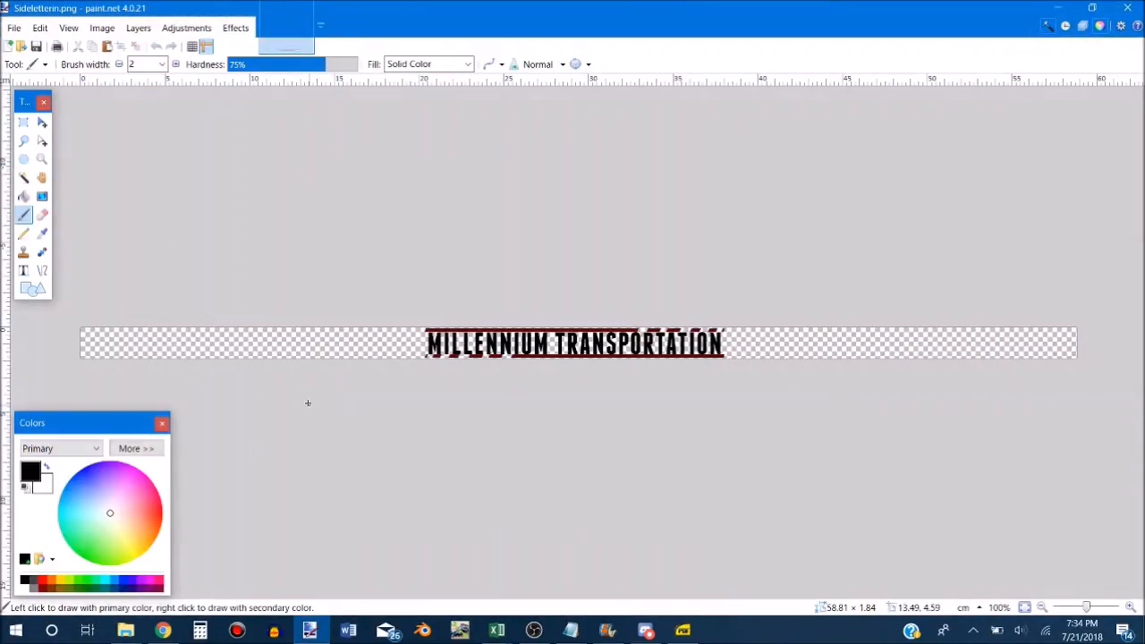
Erase the MILLENNIUM TRANSPORTATION lettering by moving an empty selection of about 20.1 × 1.8 cm over it, then deselect.
drag(63, 314, 141, 350)
key(ctrl+z)
click(23, 121)
drag(72, 291, 421, 400)
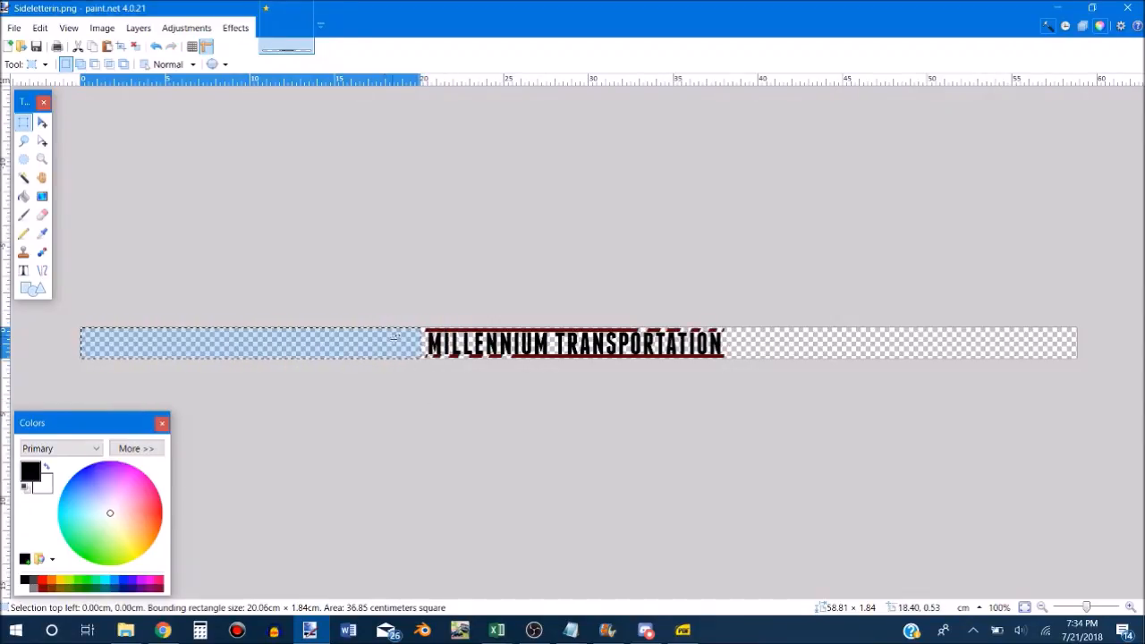
key(m)
drag(446, 361, 773, 361)
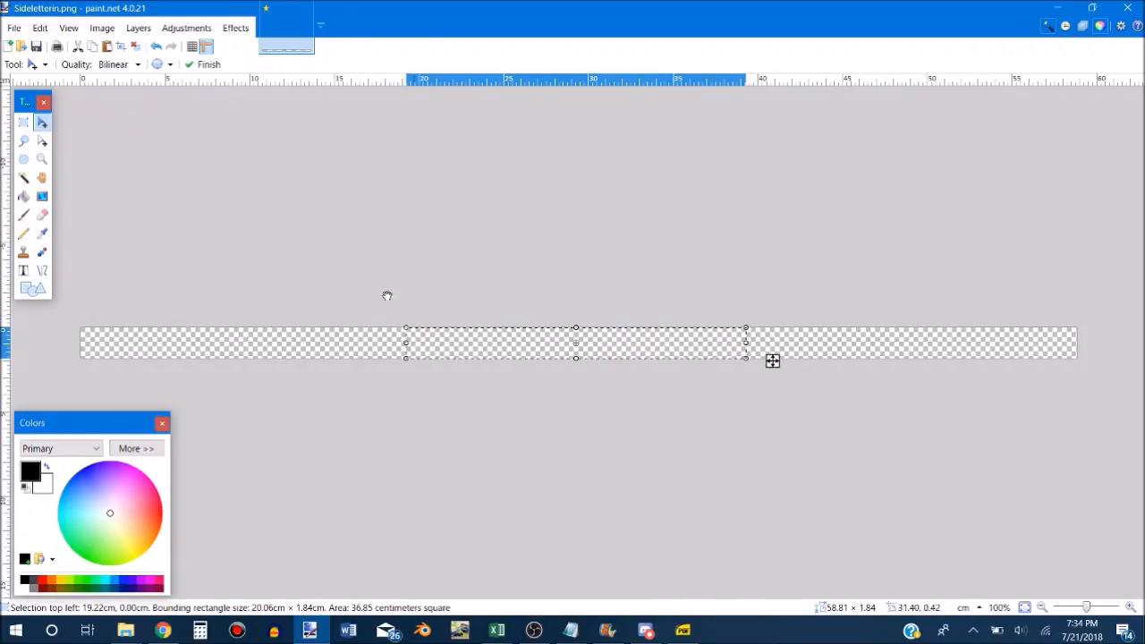
click(23, 121)
click(179, 293)
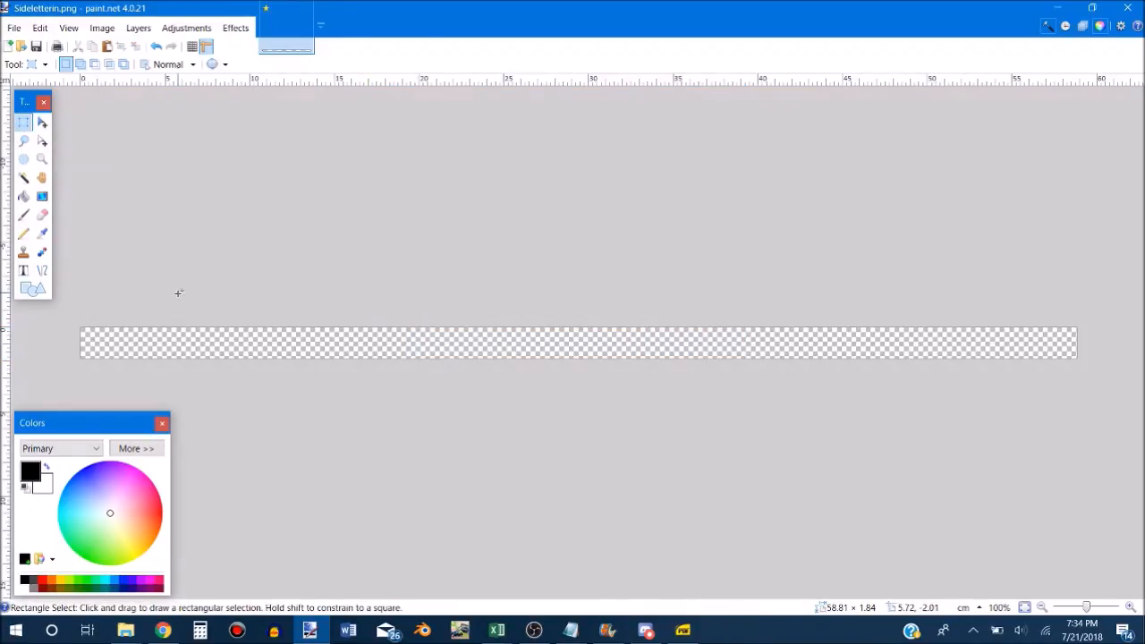
Start a text entry near the left end of the blank lettering strip with the Freestyle Script font.
click(24, 272)
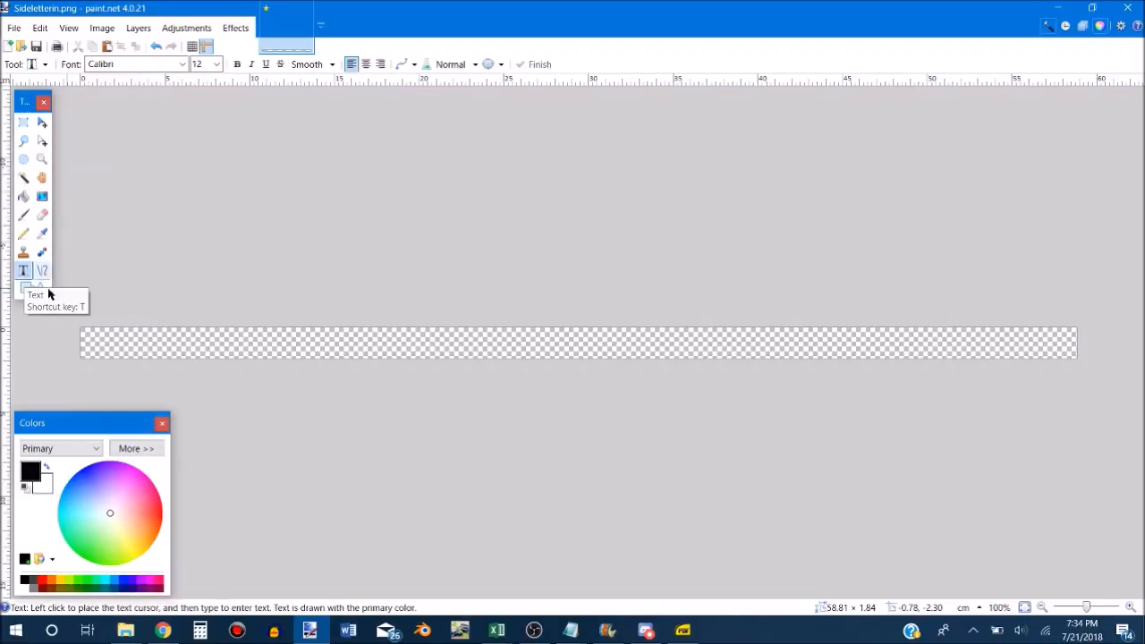
click(99, 343)
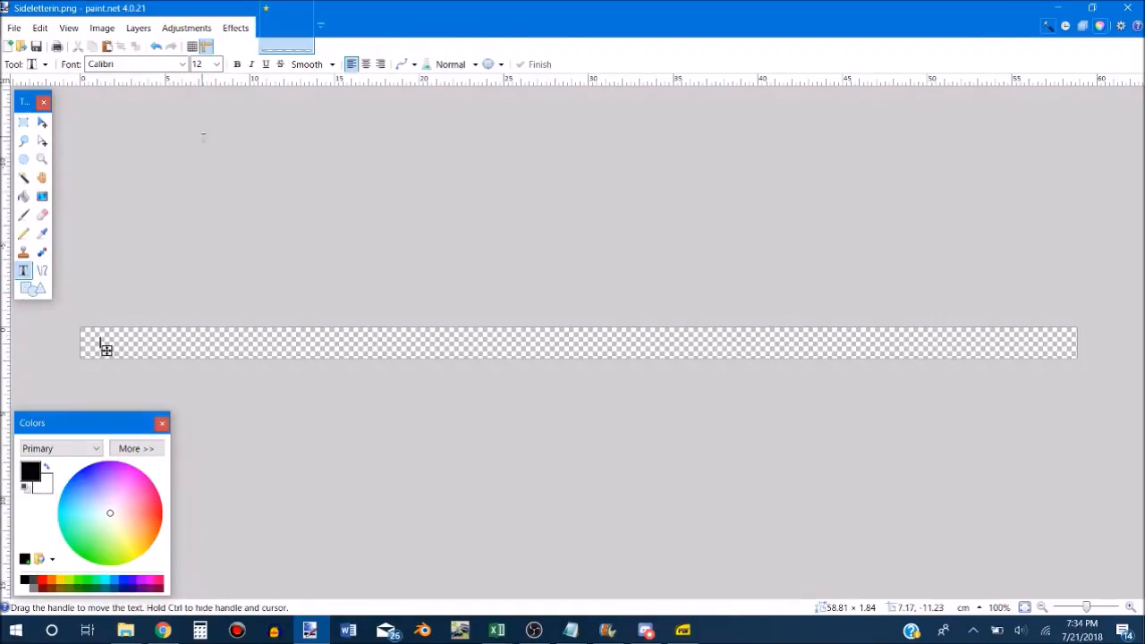
click(182, 64)
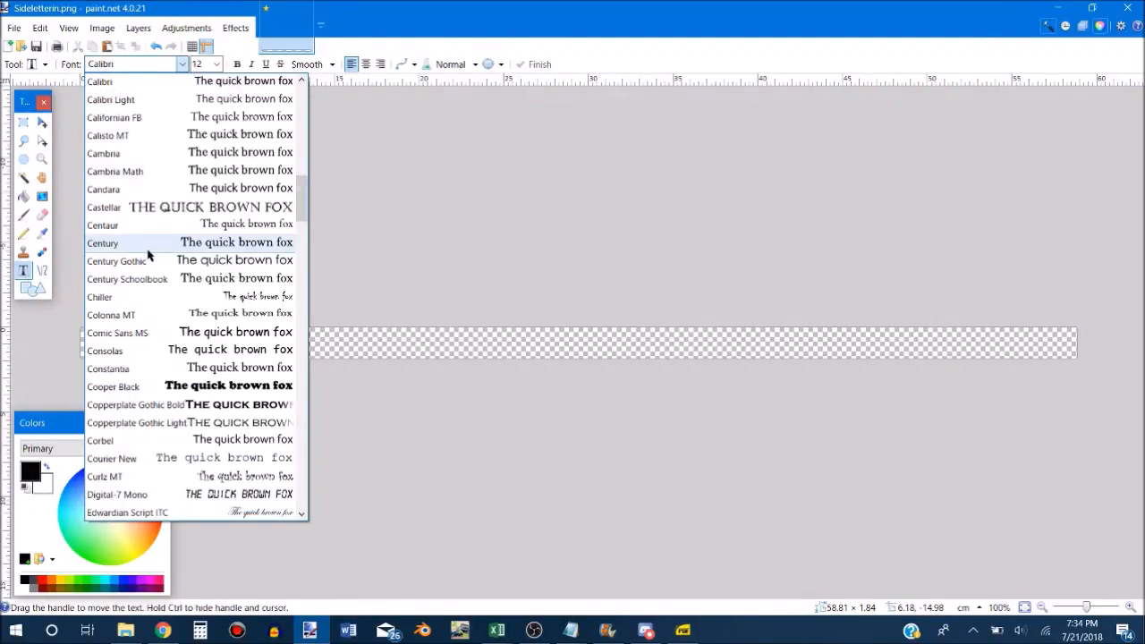
scroll(152, 255, down, 3)
scroll(149, 259, down, 5)
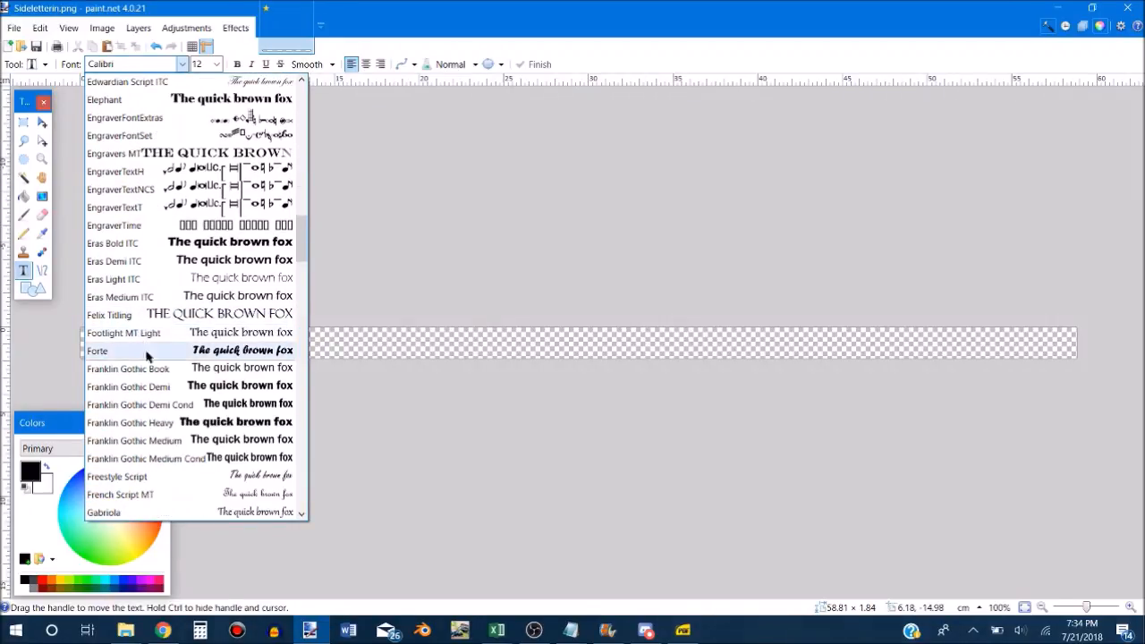
scroll(157, 377, down, 1)
scroll(157, 378, down, 2)
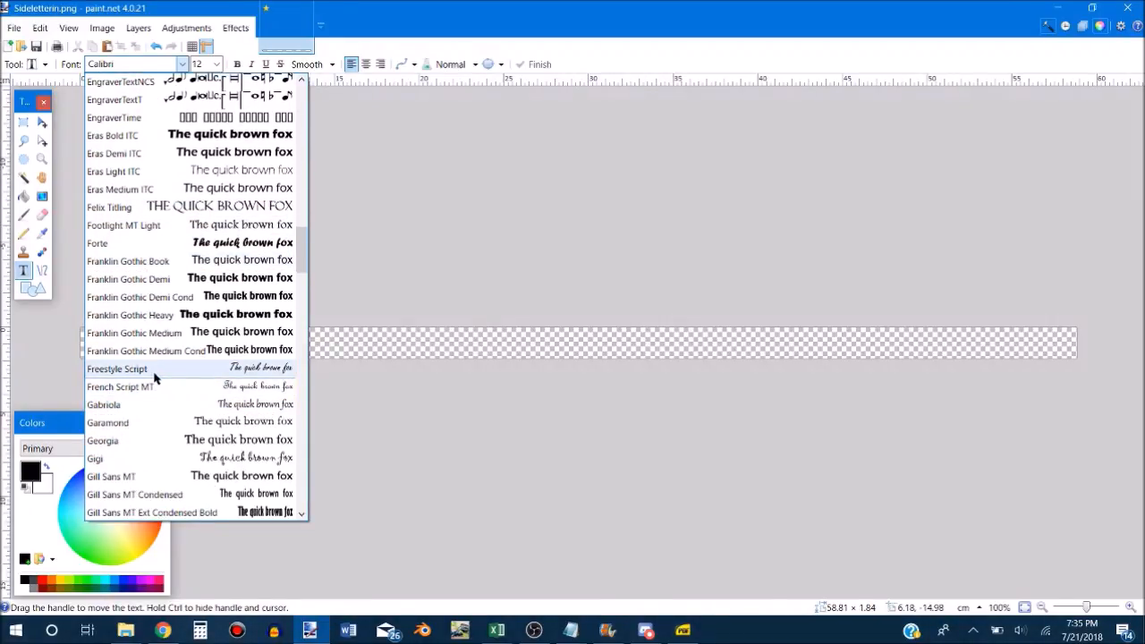
click(156, 374)
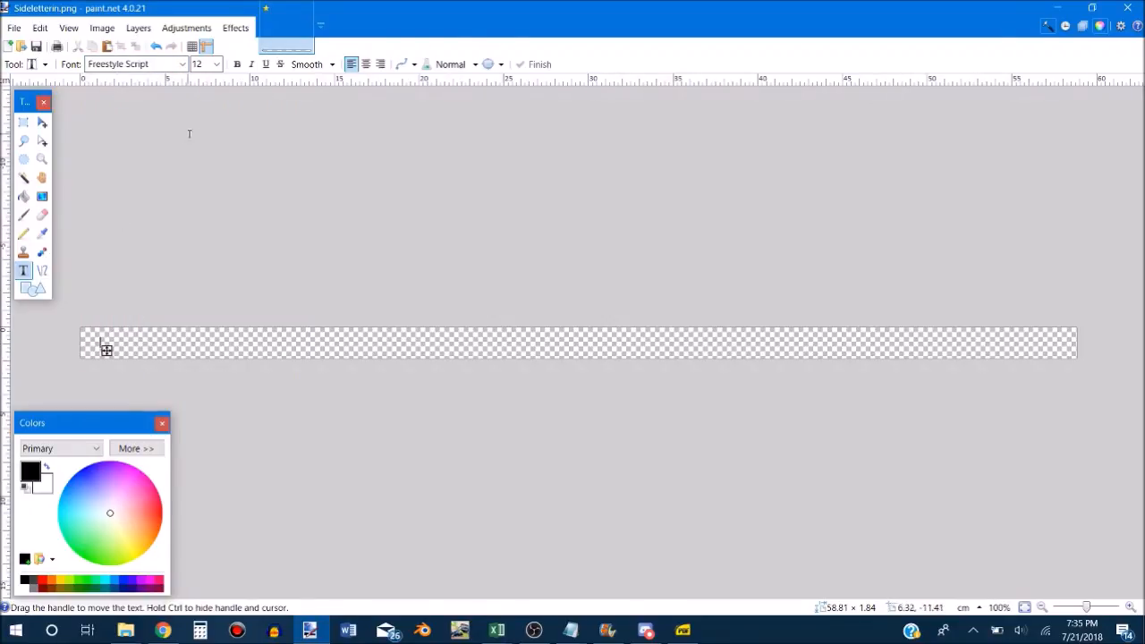
Enter SQUISHY on the lettering strip and set the font size to 40.
click(216, 64)
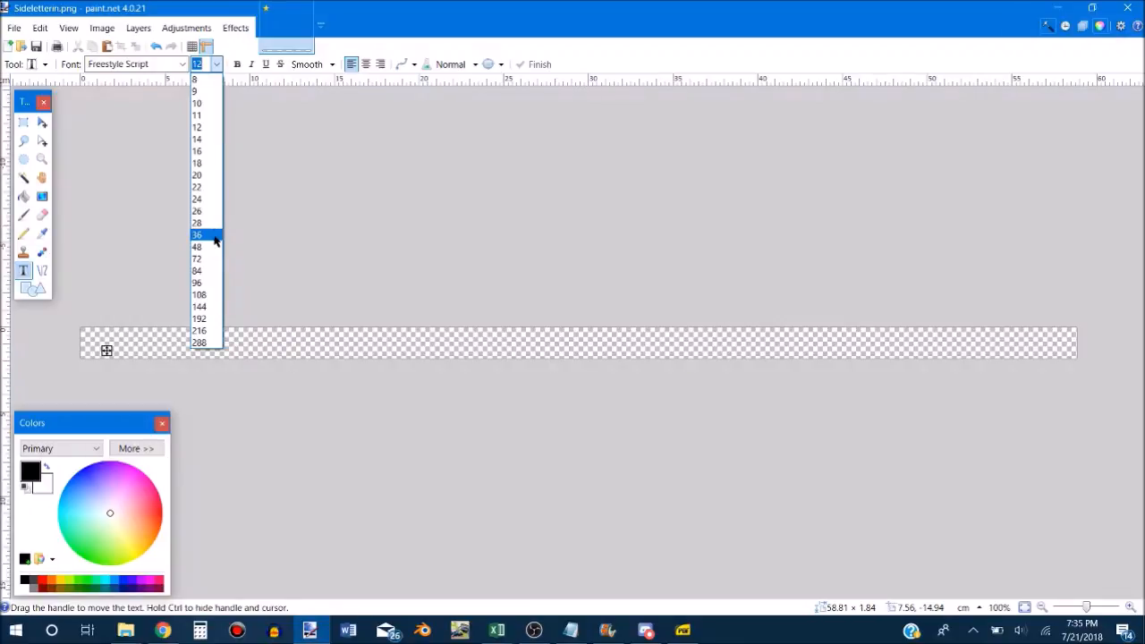
click(215, 234)
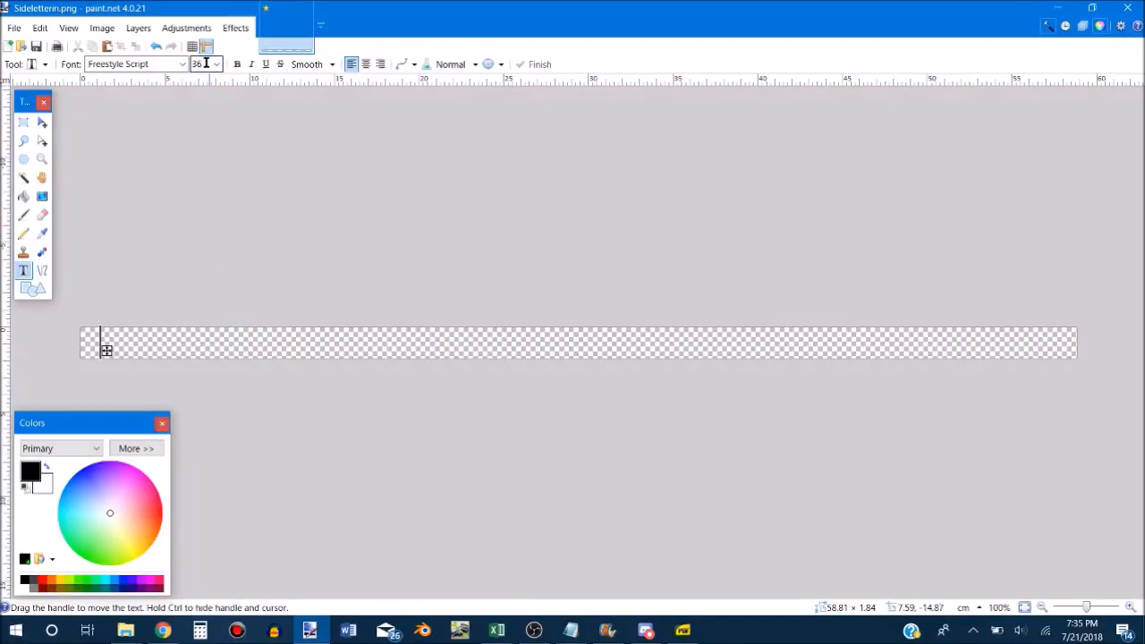
text(SQUISHY)
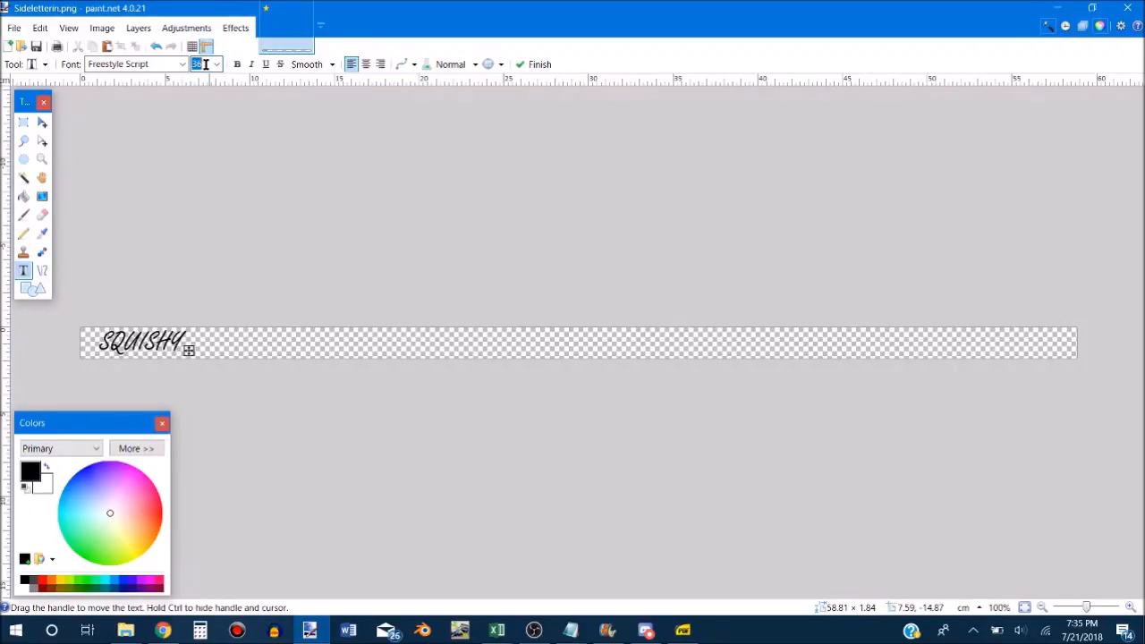
text(40)
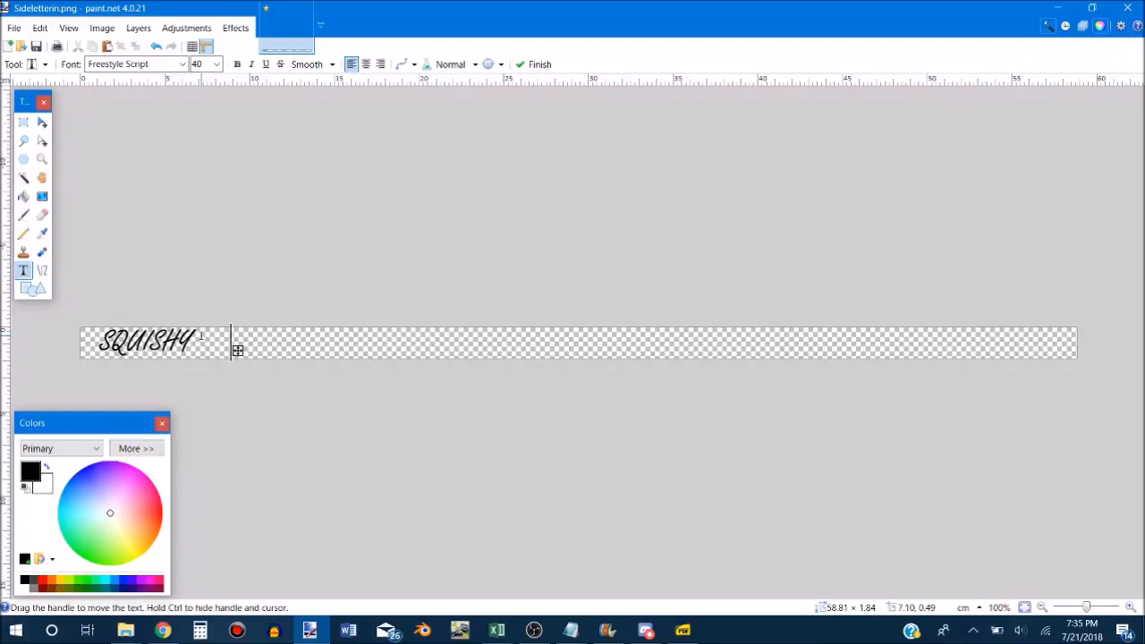
Add MCSQUISH after a wide gap behind SQUISHY in the side lettering.
text(MC)
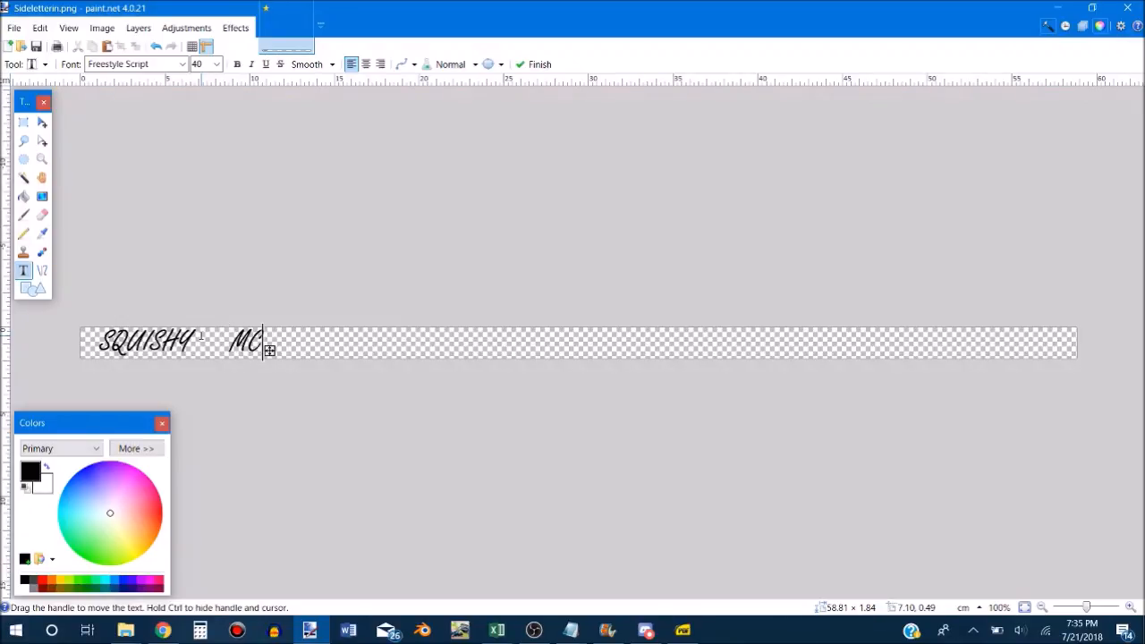
text(SQUID)
key(BackSpace)
text(SH)
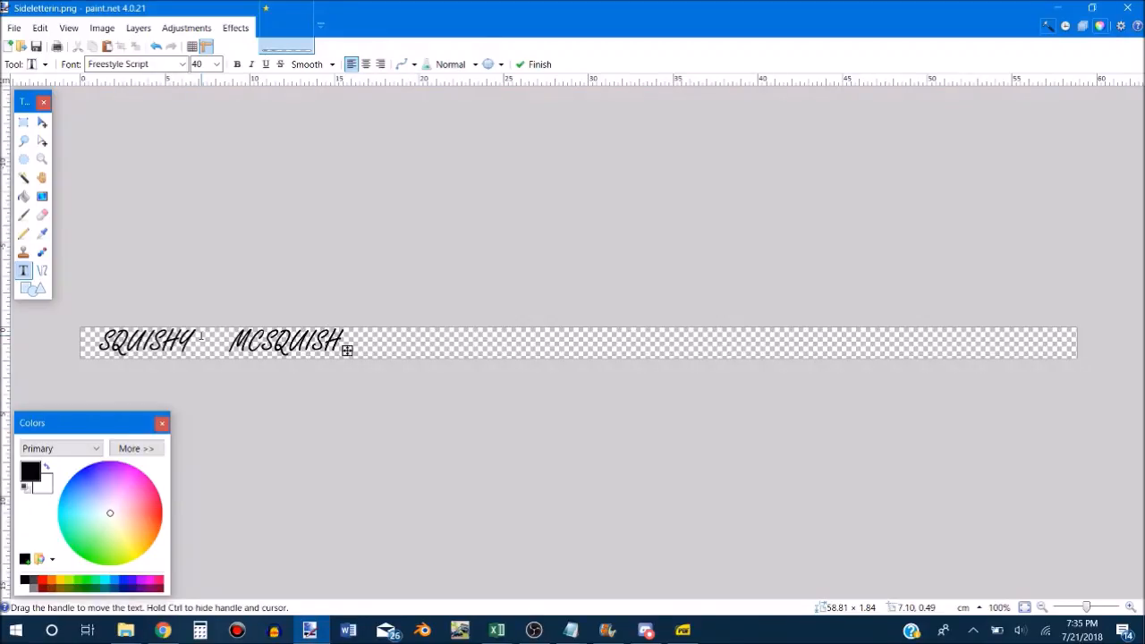
Add the widely spaced words FISH, SCHOOL and DISTRICT behind MCSQUISH in the side lettering.
text(  FISH  SCHOOL)
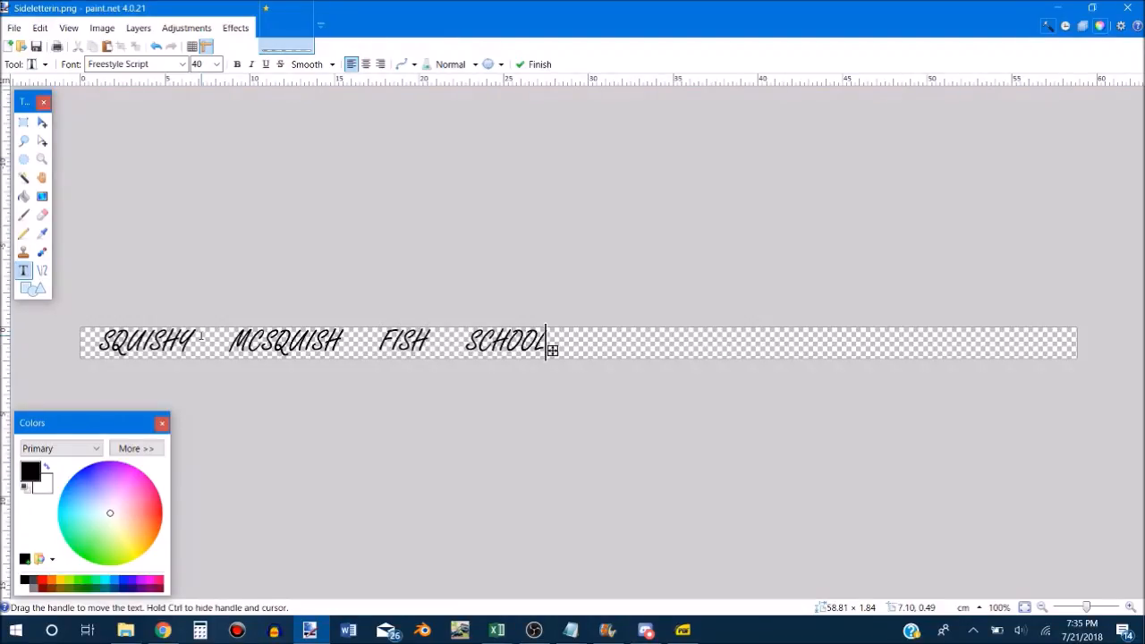
text(  DISTRC)
key(BackSpace)
text(ICT)
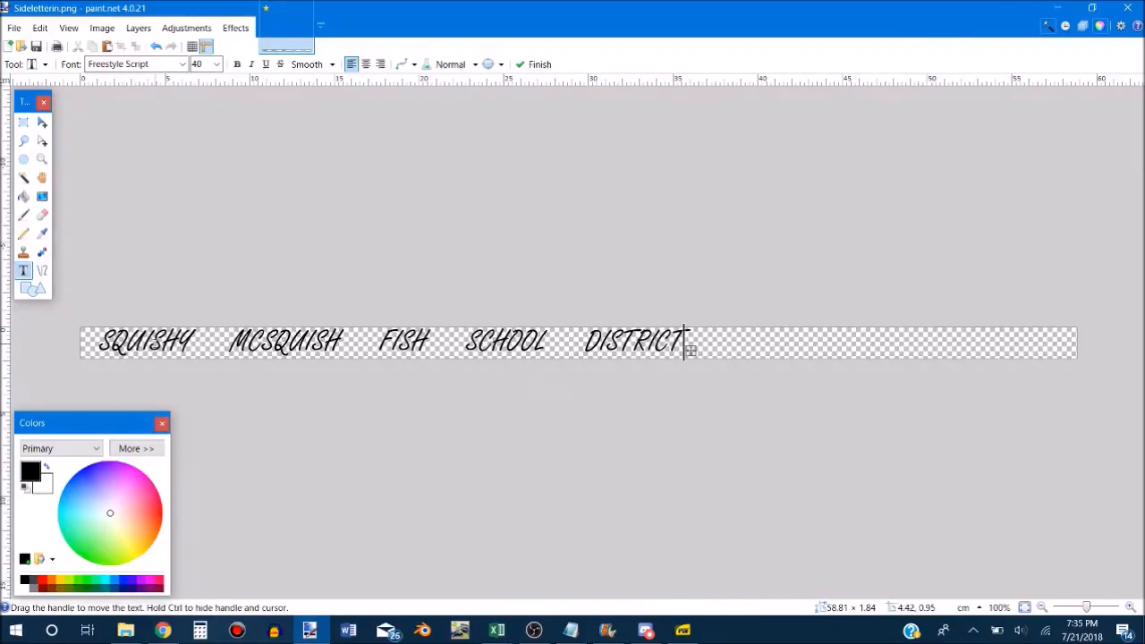
Widen the gaps between all five words of the side lettering and centre the text on the strip.
click(221, 338)
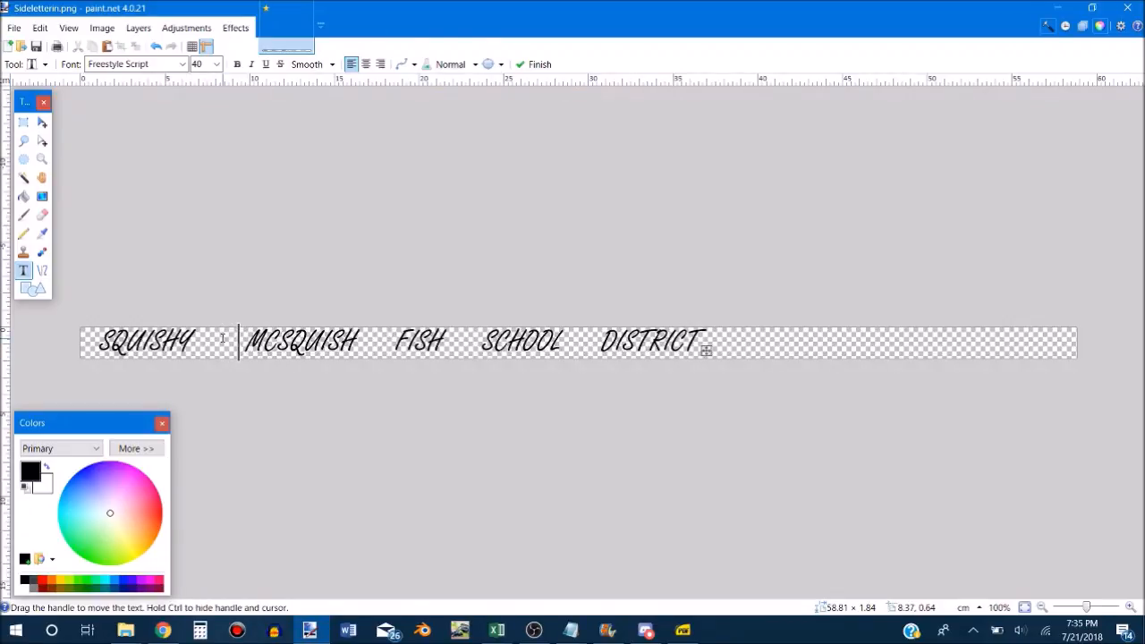
click(386, 338)
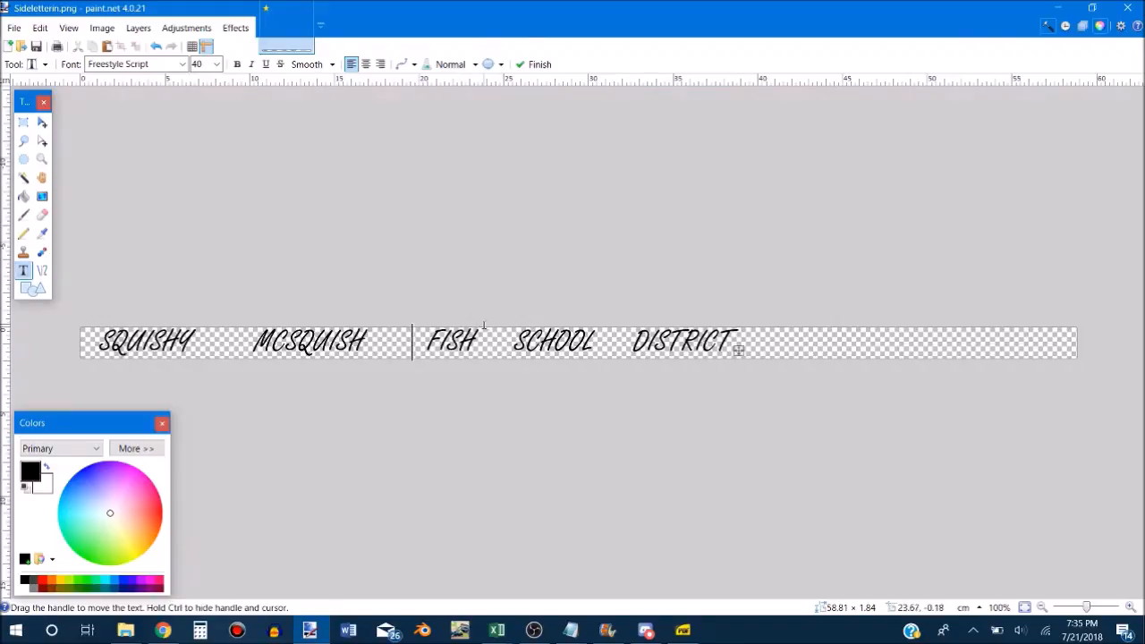
click(503, 339)
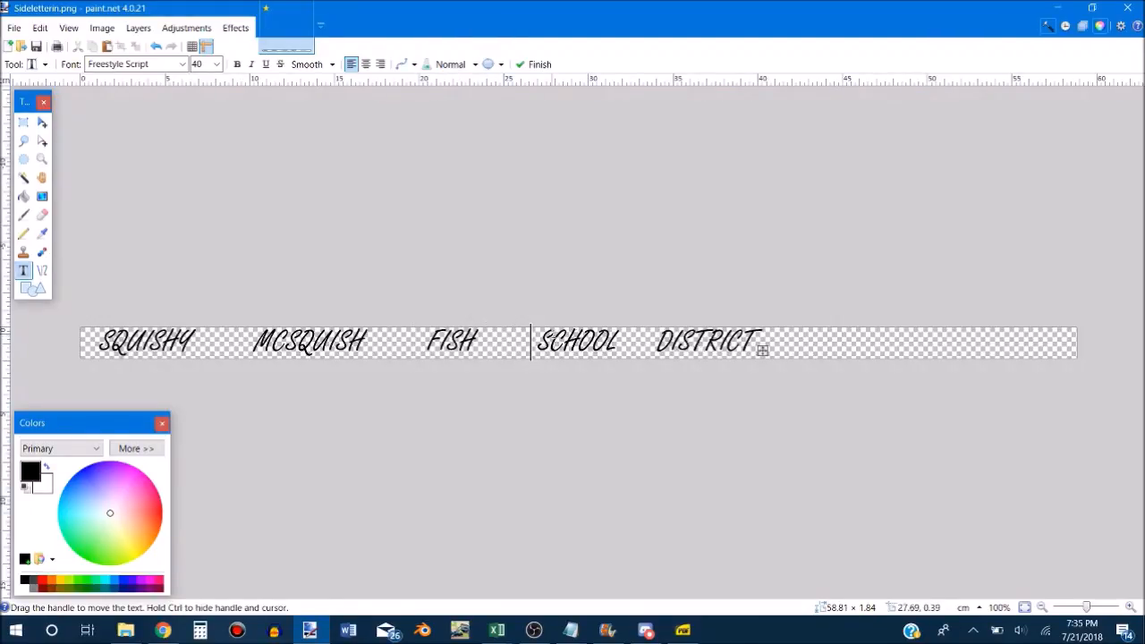
click(646, 338)
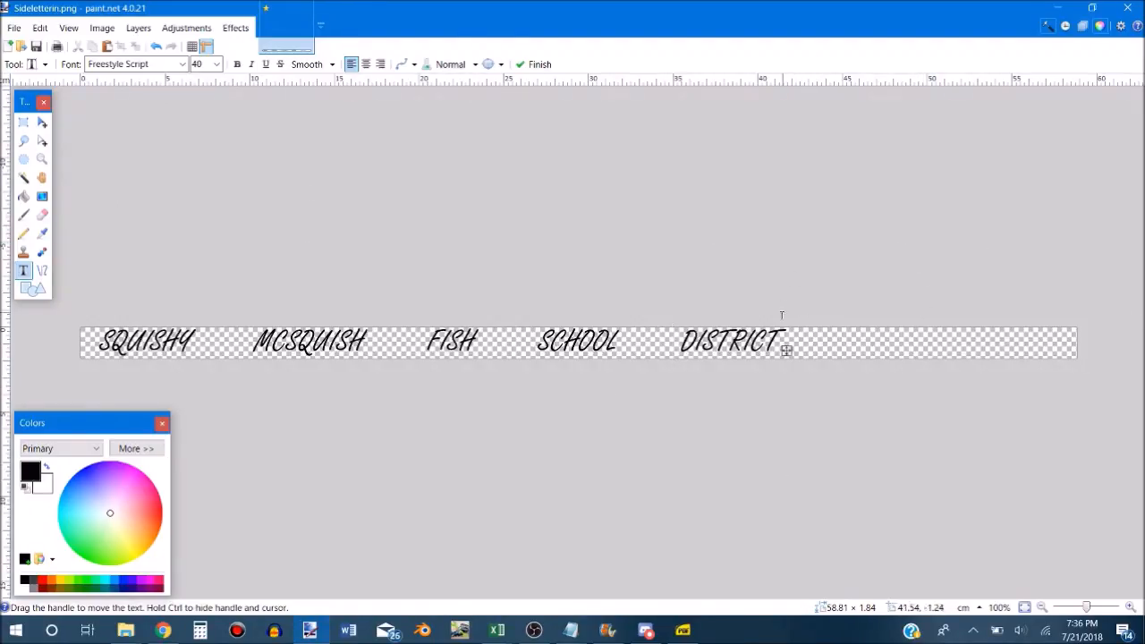
drag(787, 351, 903, 355)
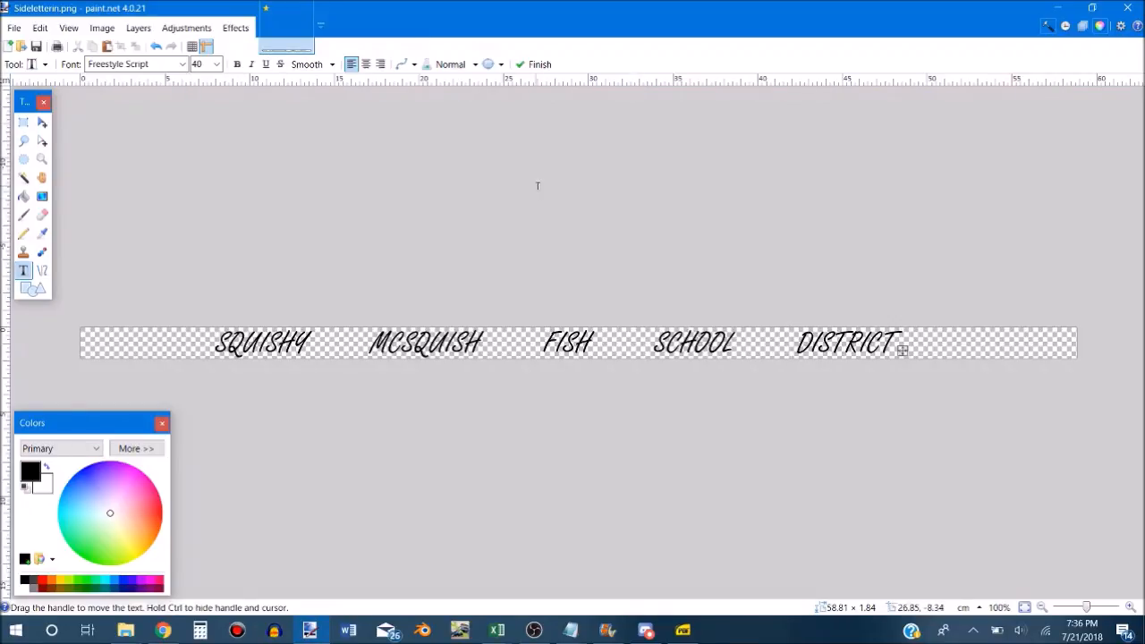
Save Sideletterin.png with auto-detected bit depth and close the image editor.
key(ctrl+s)
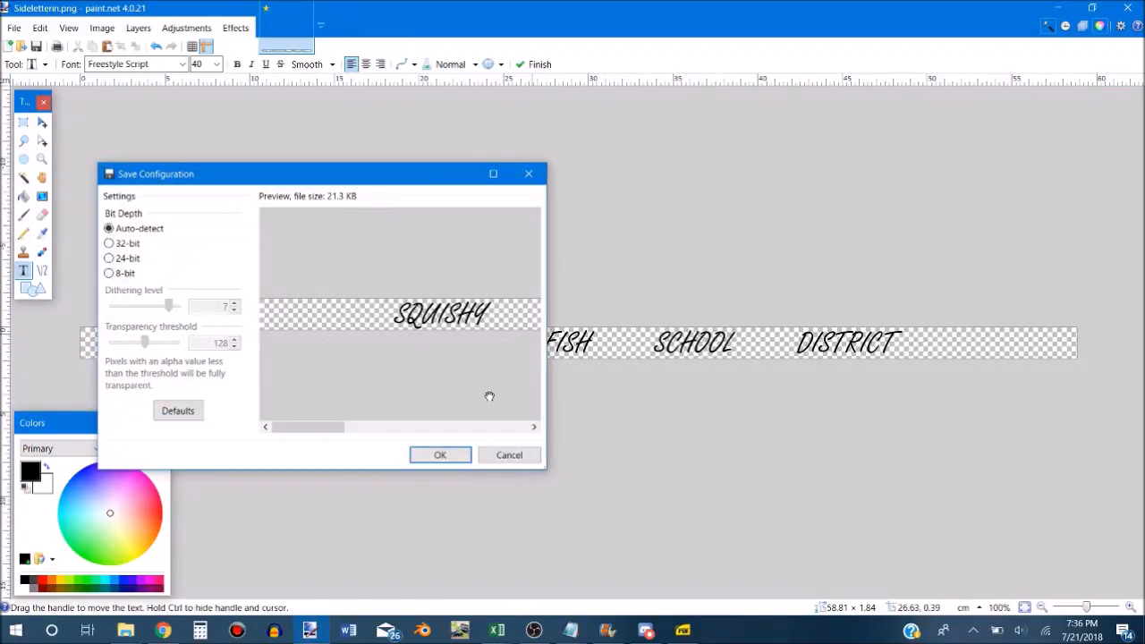
click(436, 453)
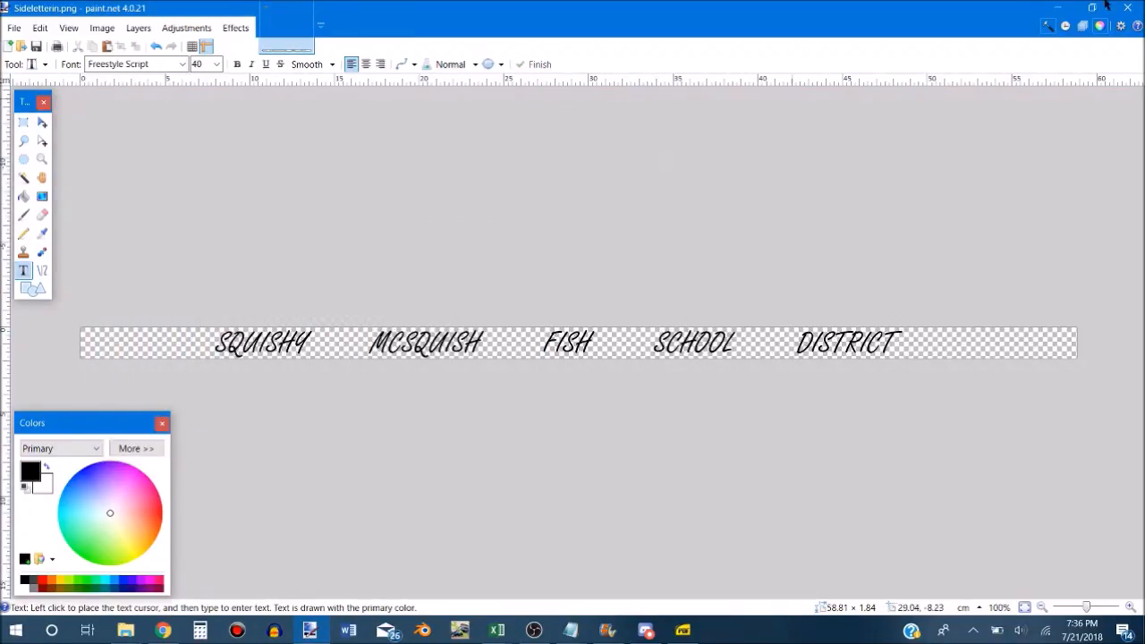
click(1128, 5)
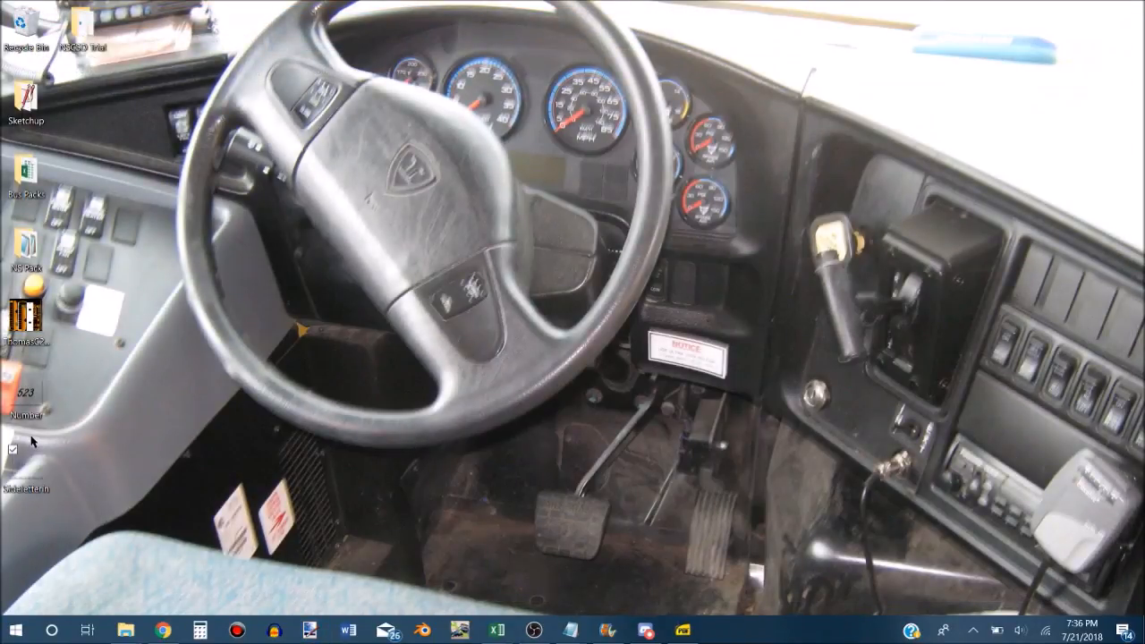
Copy the edited Number and Sideletterin images from the desktop into the GCPS_2016 Bluebird Vision archive, replacing the existing files.
mouse_move(125, 631)
mouse_move(91, 586)
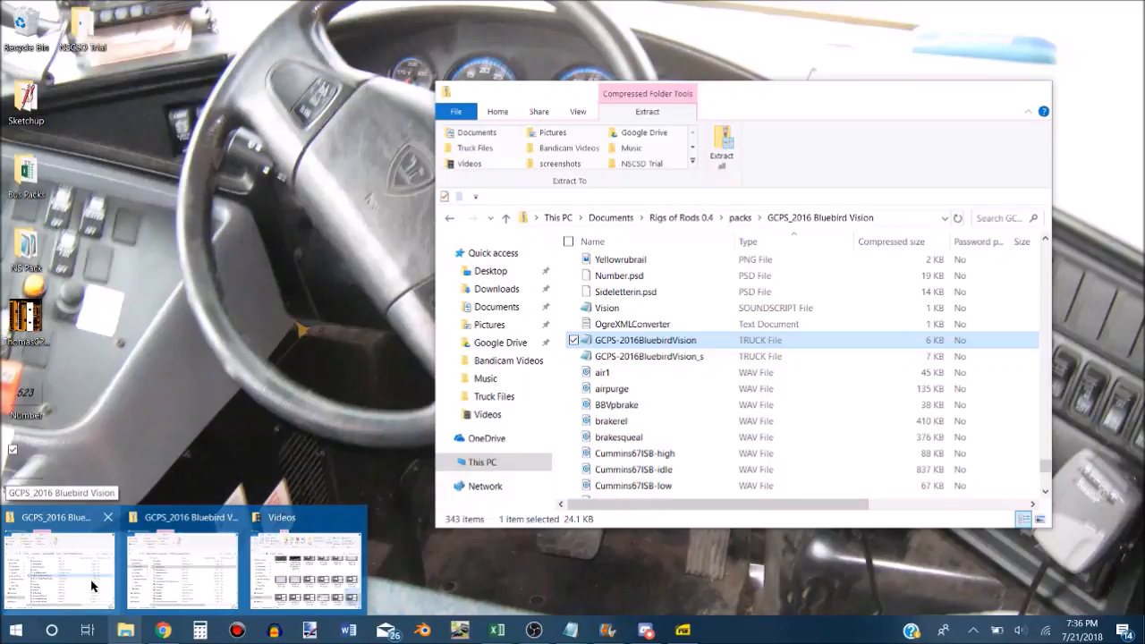
click(91, 586)
click(24, 458)
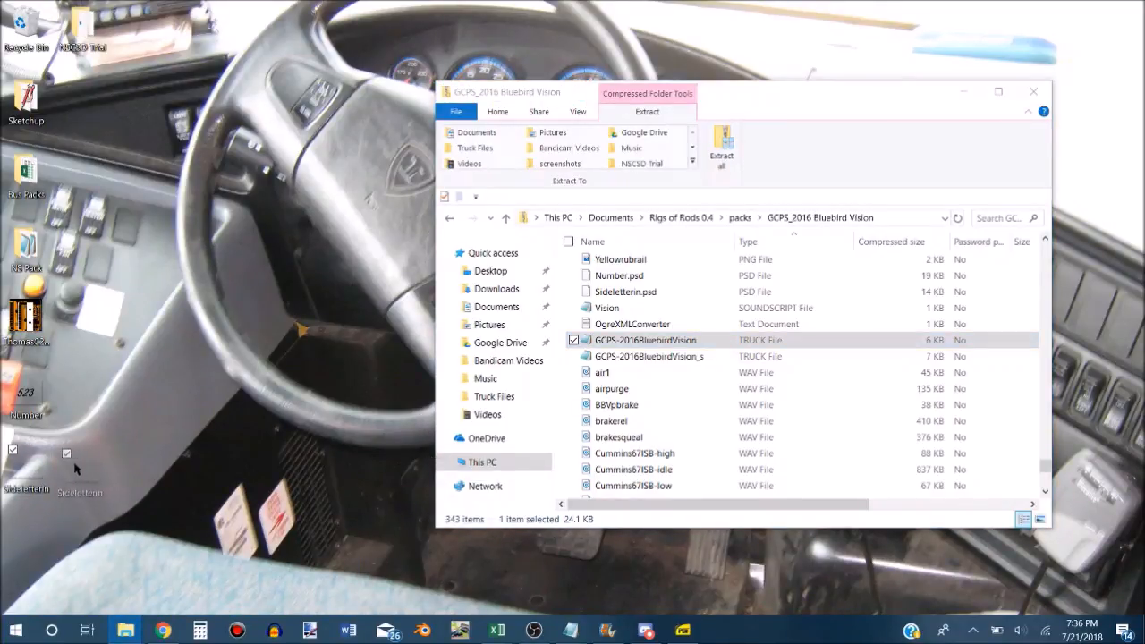
ctrl+click(32, 400)
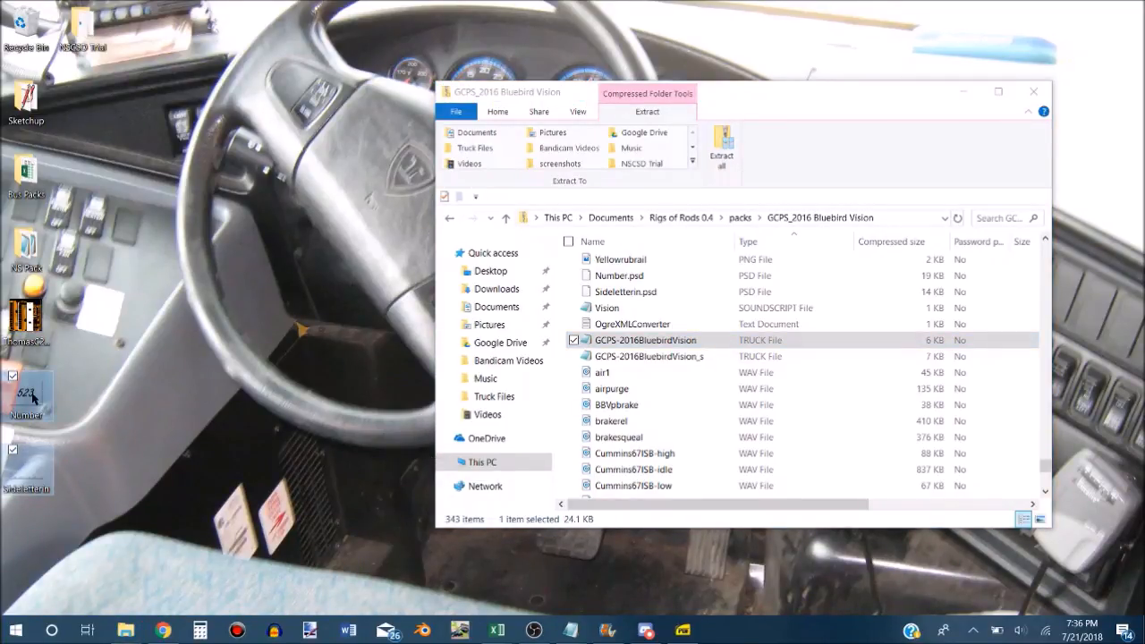
drag(30, 391, 723, 361)
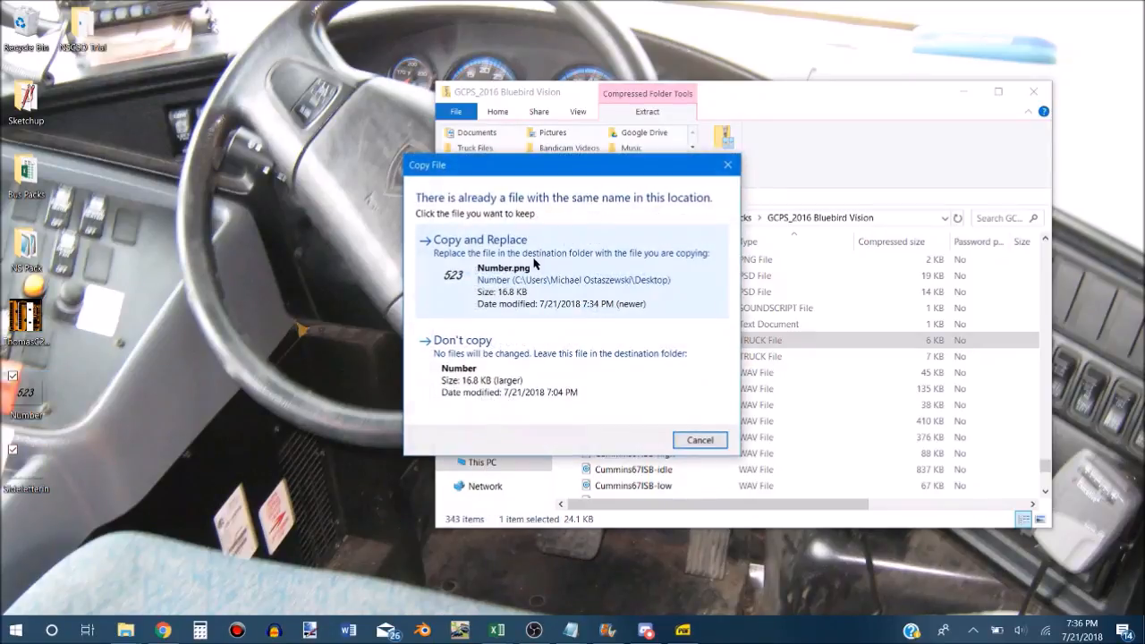
click(533, 260)
click(537, 255)
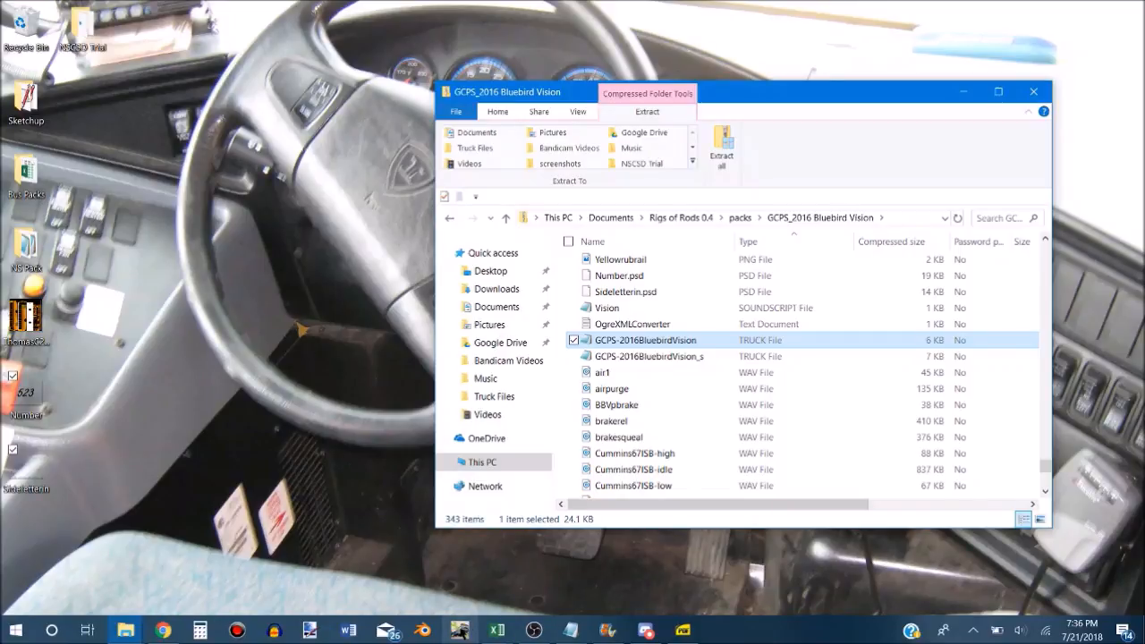
Launch Rigs of Rods and start a singleplayer session on Simple Test Terrain.
click(458, 630)
click(506, 512)
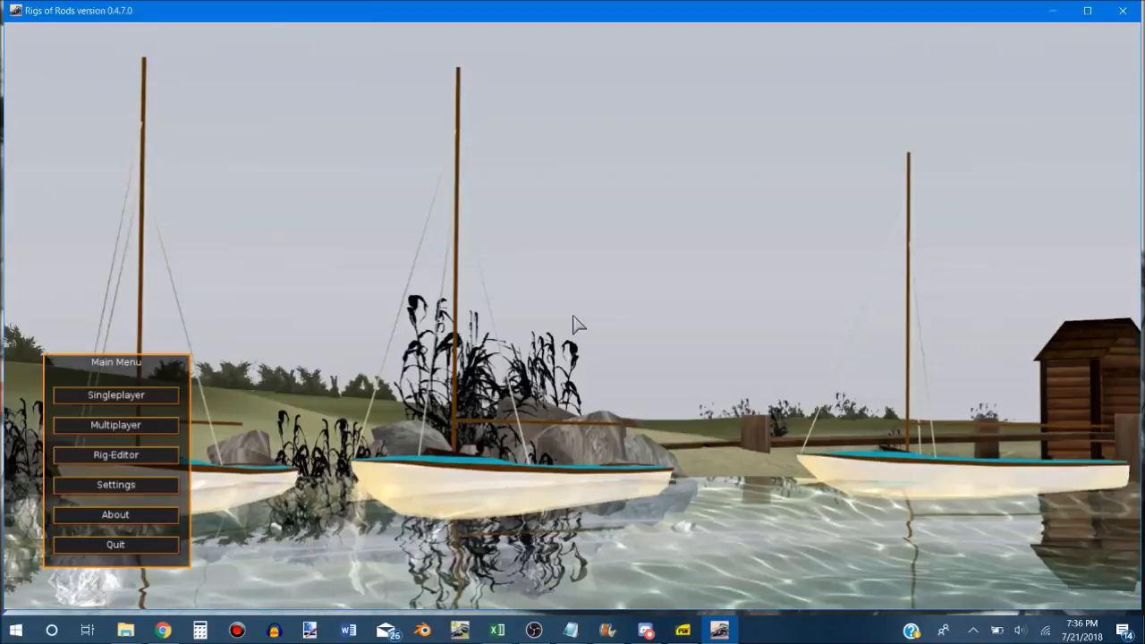
click(132, 388)
text(s)
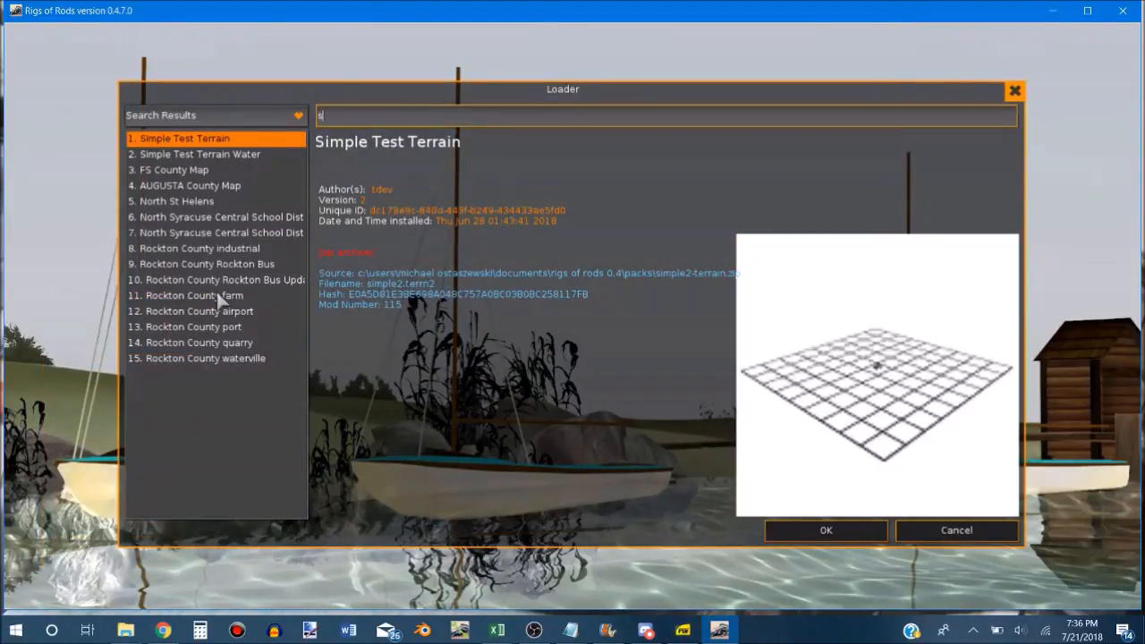
click(810, 534)
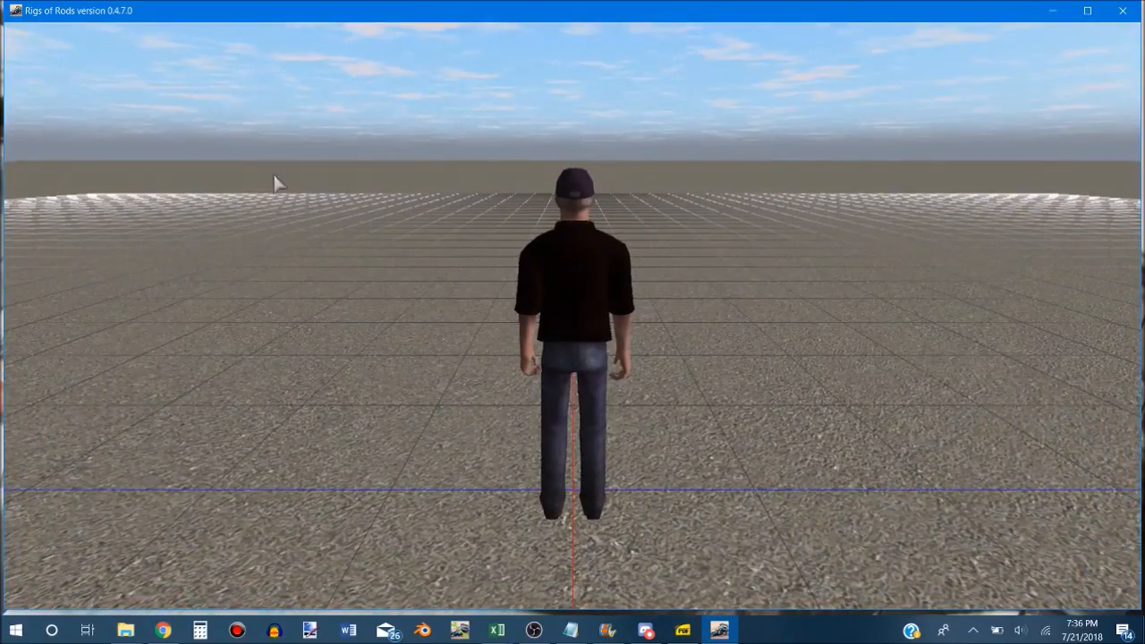
Search the vehicles for 2016 and spawn the GCPS-2016 Bluebird Vision.
click(21, 29)
click(27, 41)
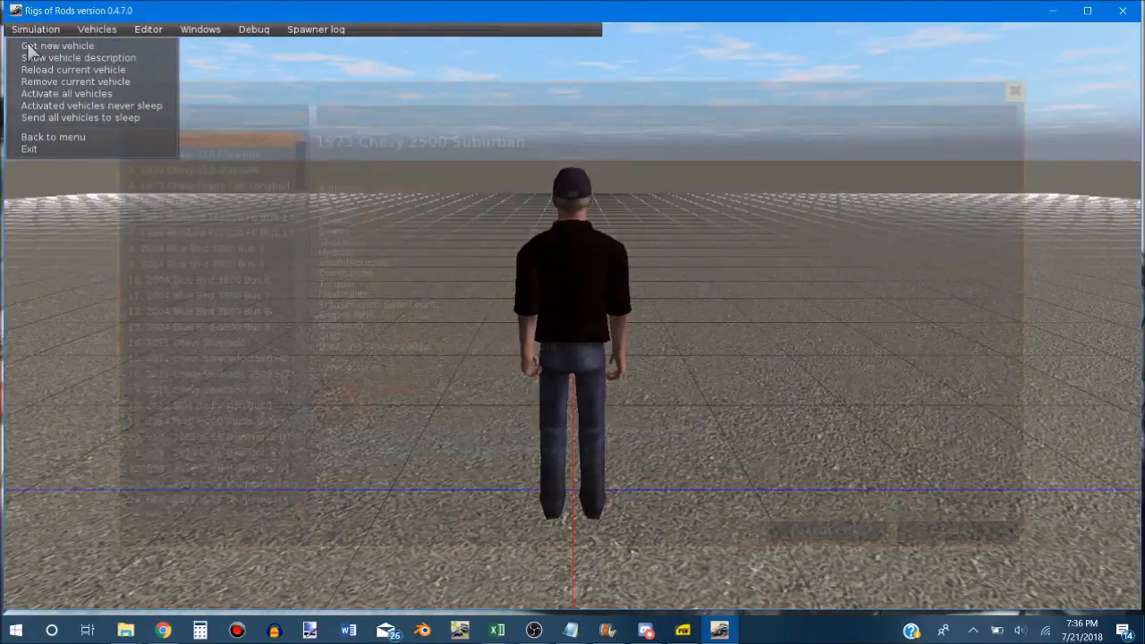
text(2016)
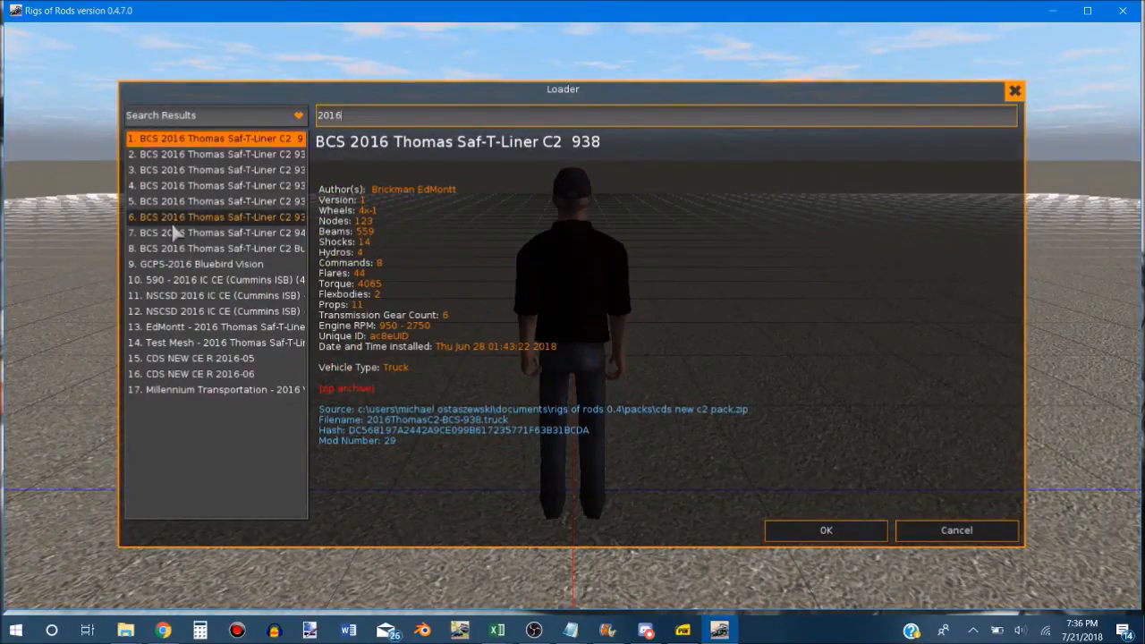
click(186, 261)
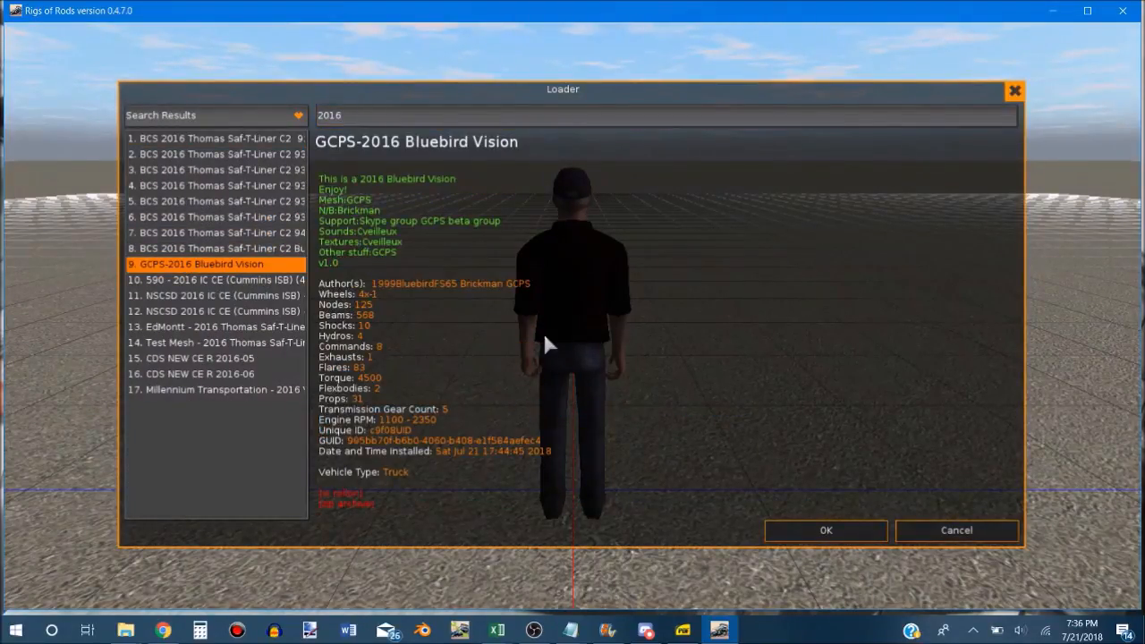
click(829, 526)
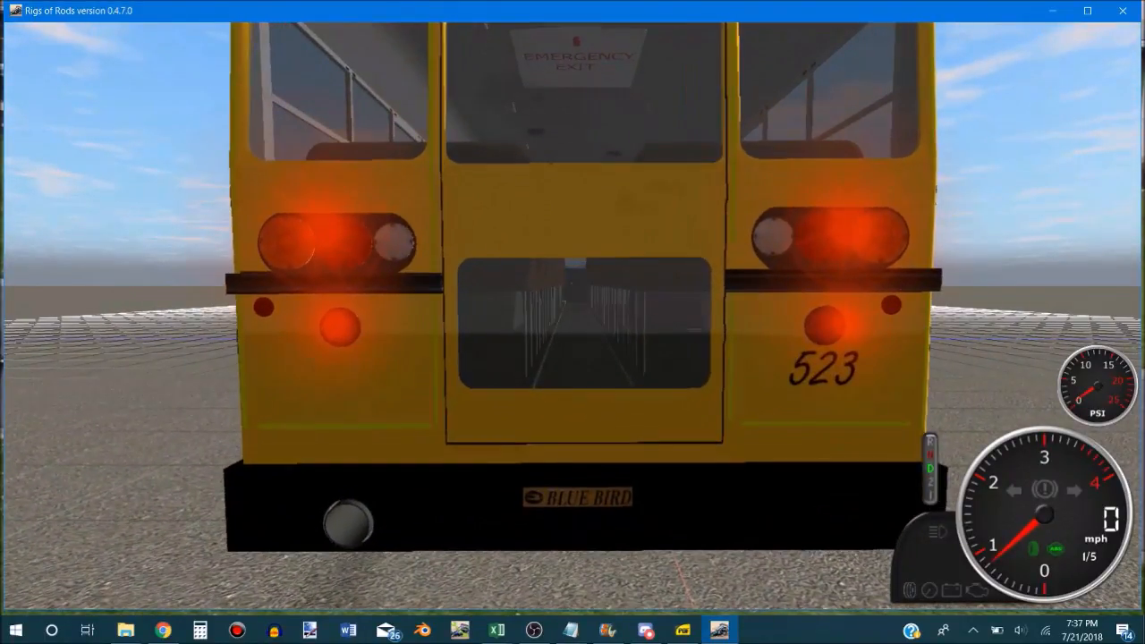
Examine the custom number and side lettering on the bus's rear and both sides, and quit the game to the desktop.
drag(829, 525, 254, 499)
scroll(254, 499, down, 5)
scroll(572, 315, down, 3)
scroll(572, 316, up, 10)
drag(573, 316, 836, 259)
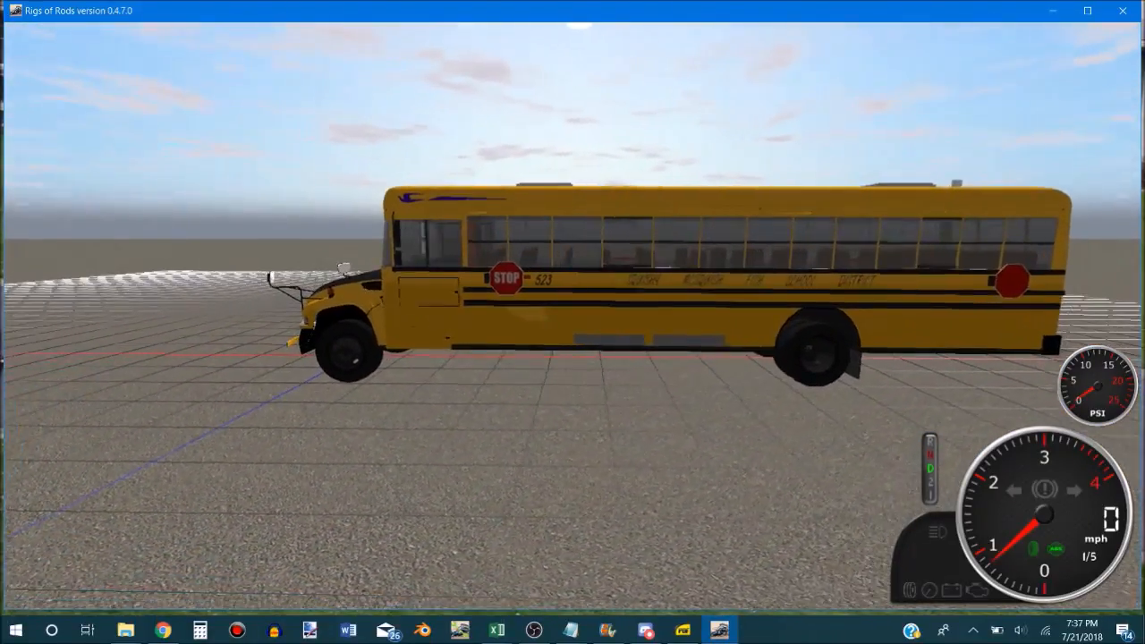
drag(836, 259, 904, 255)
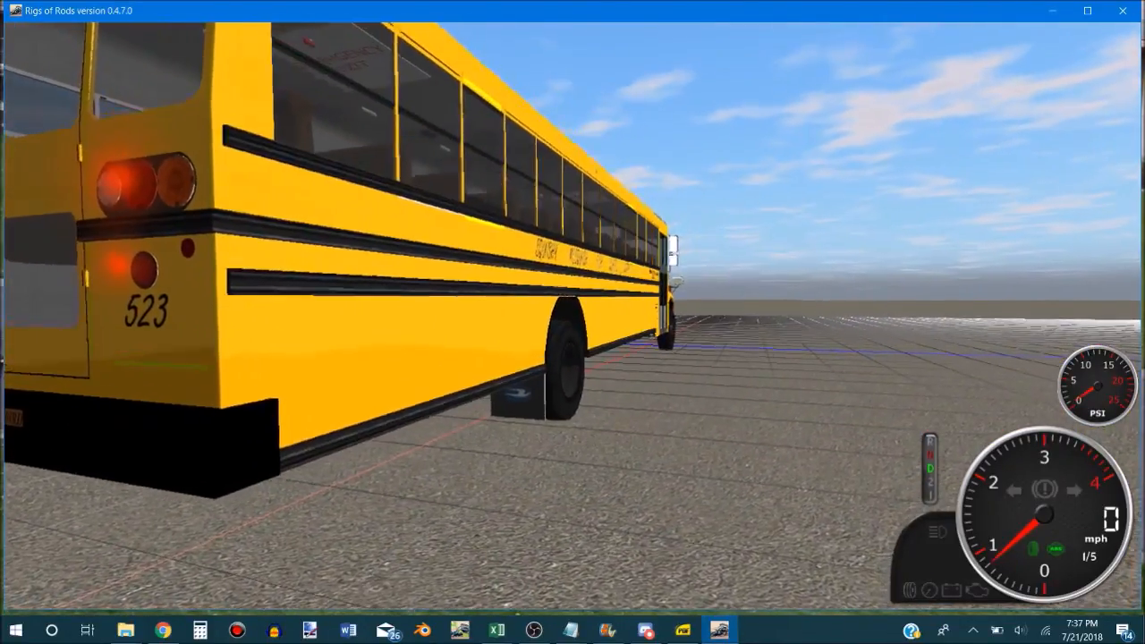
drag(572, 322, 465, 358)
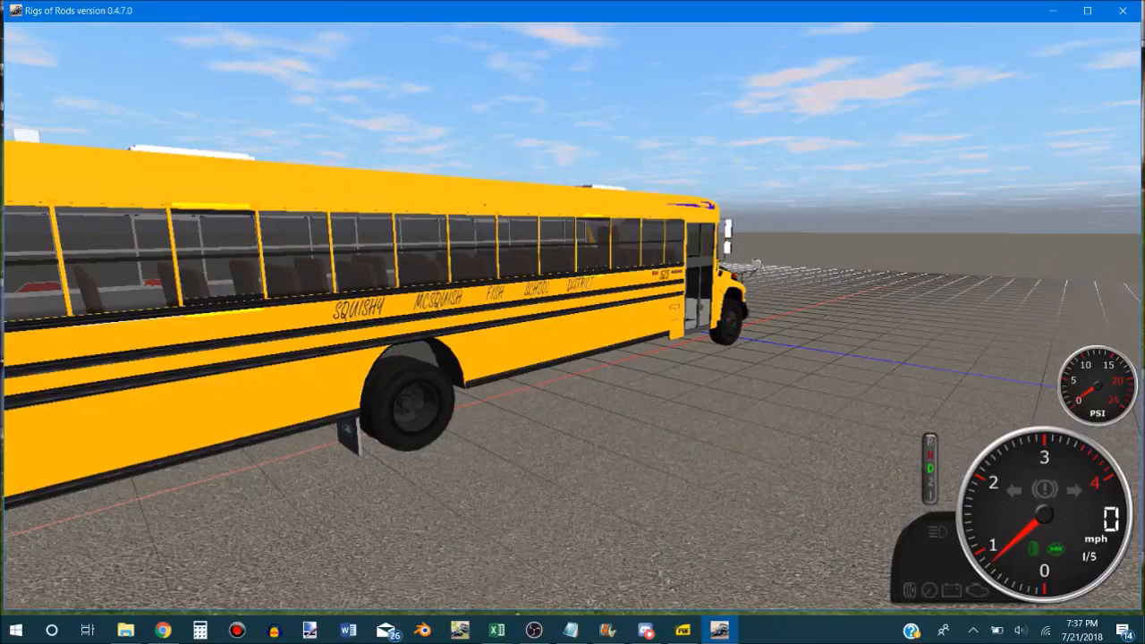
key(KP_6)
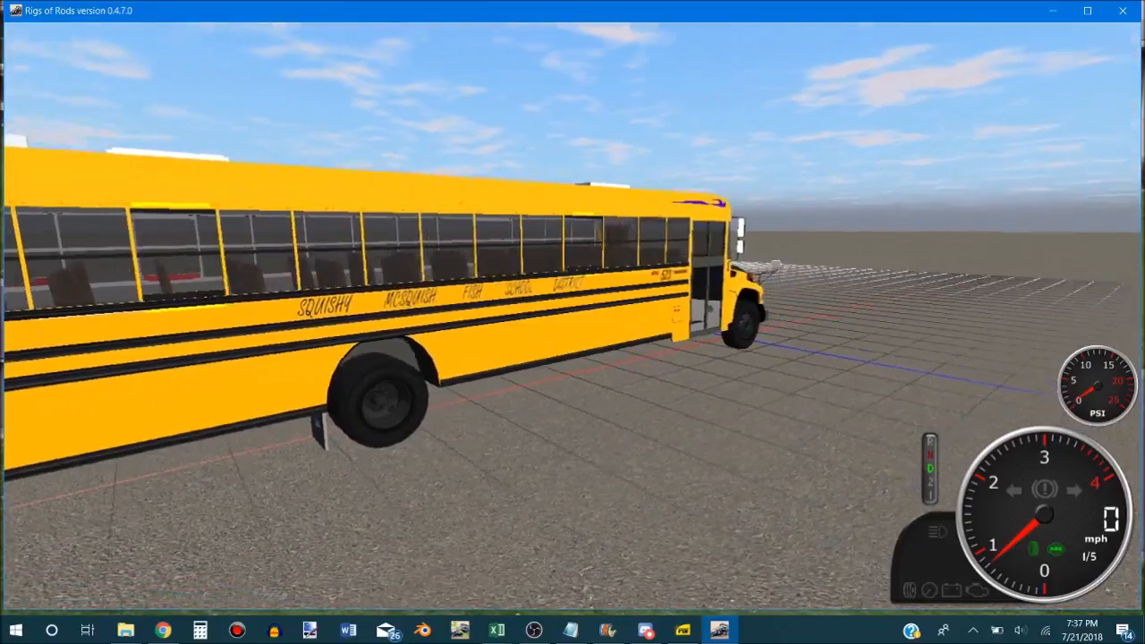
key(KP_6)
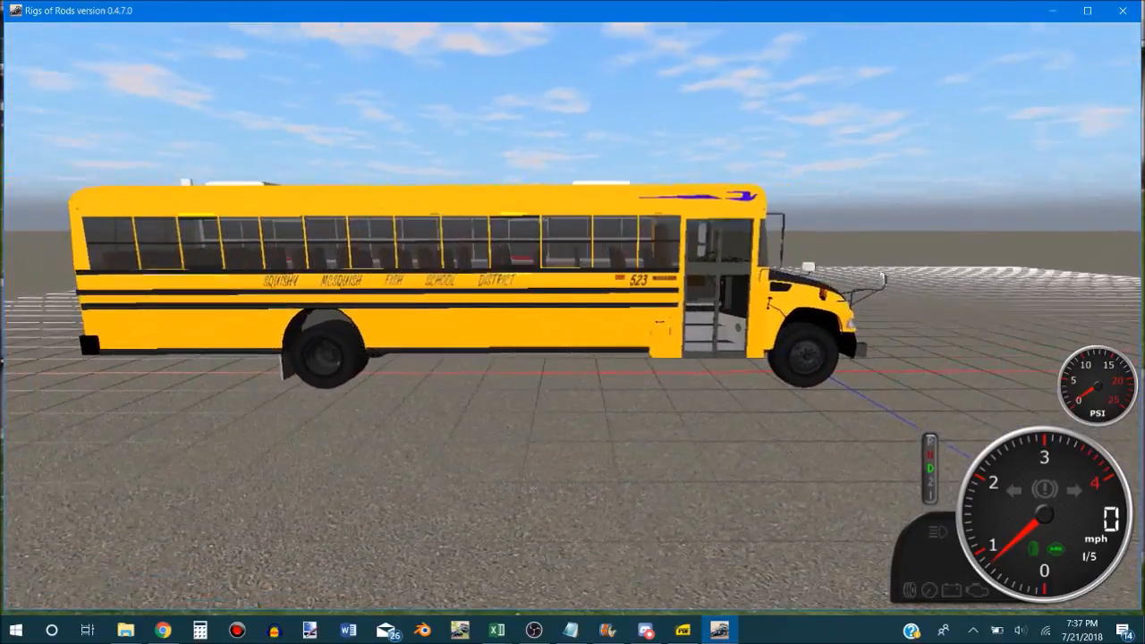
key(KP_4)
key(KP_4)
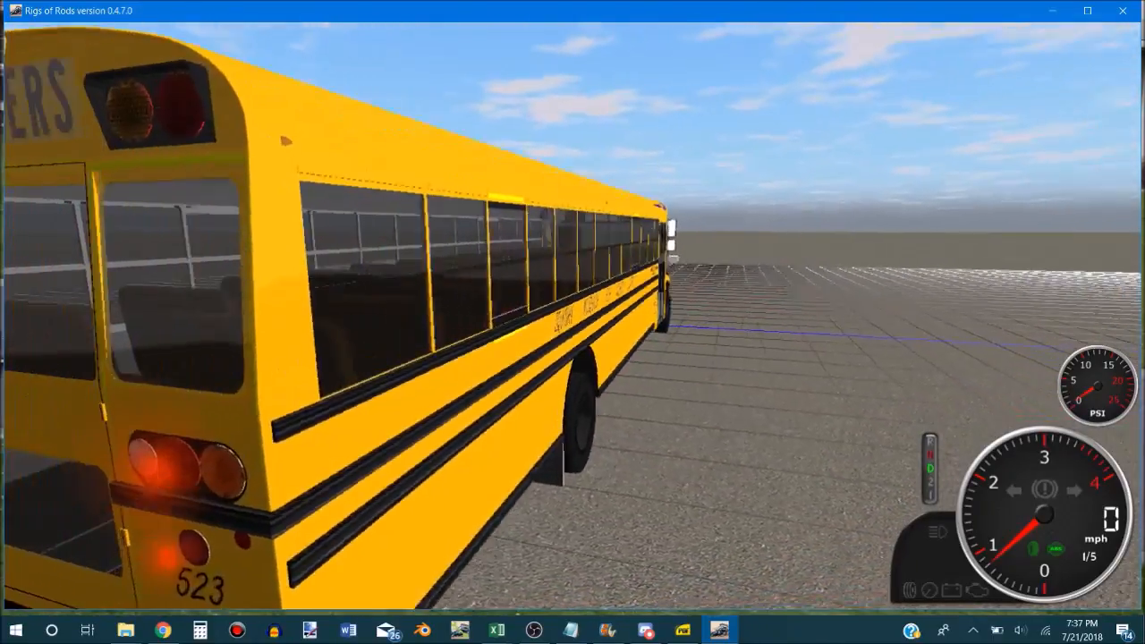
key(KP_2)
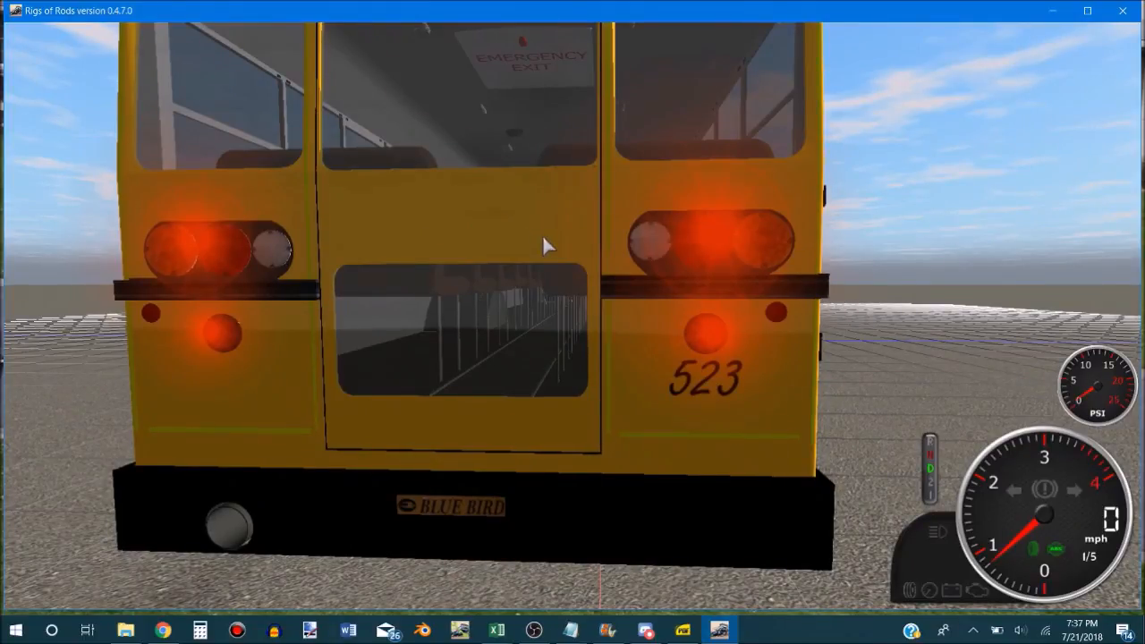
key(KP_6)
key(KP_4)
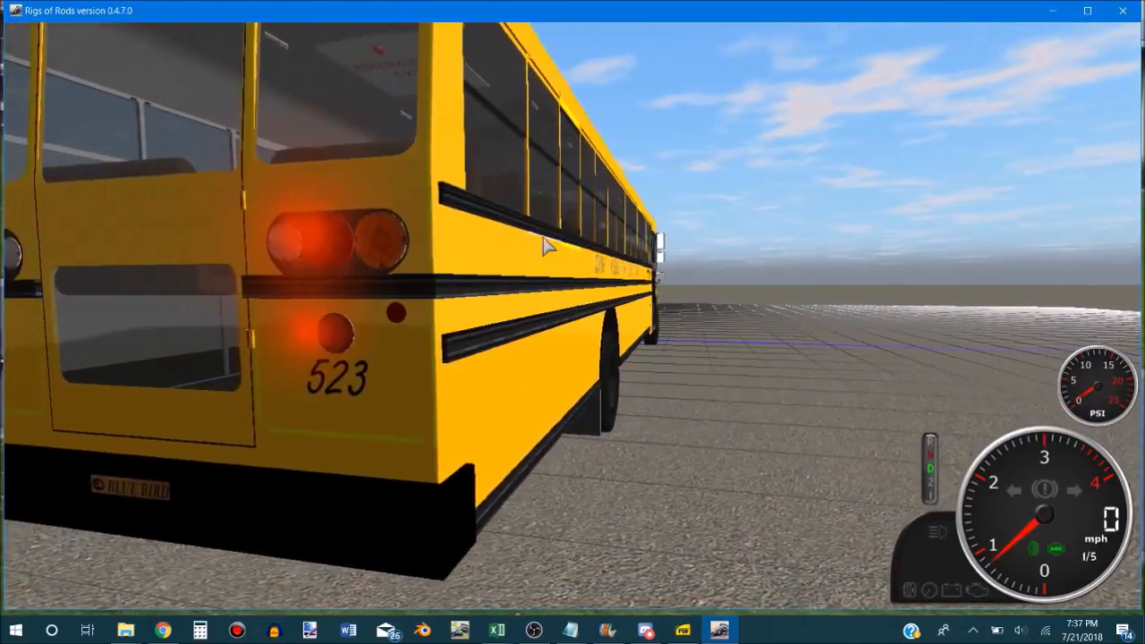
key(KP_6)
key(KP_6)
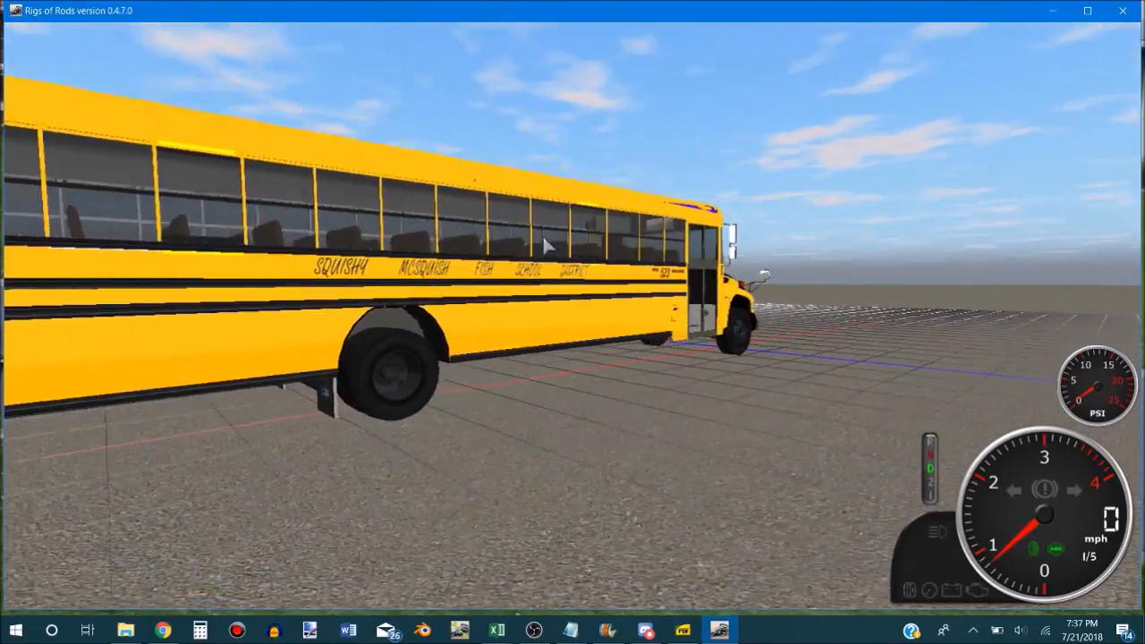
key(KP_6)
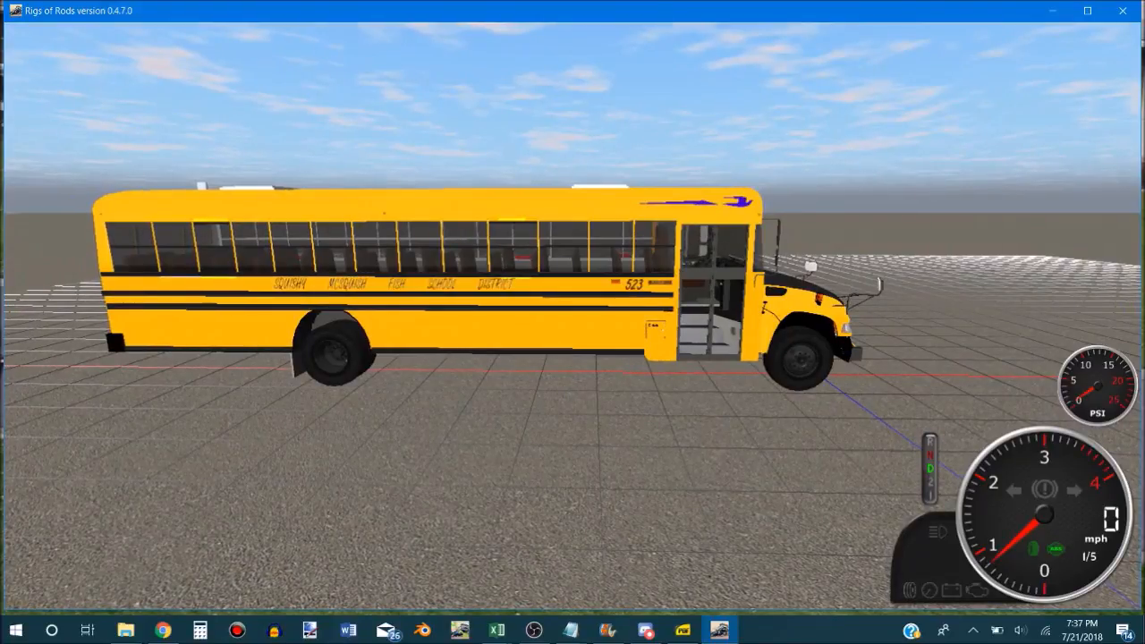
key(KP_6)
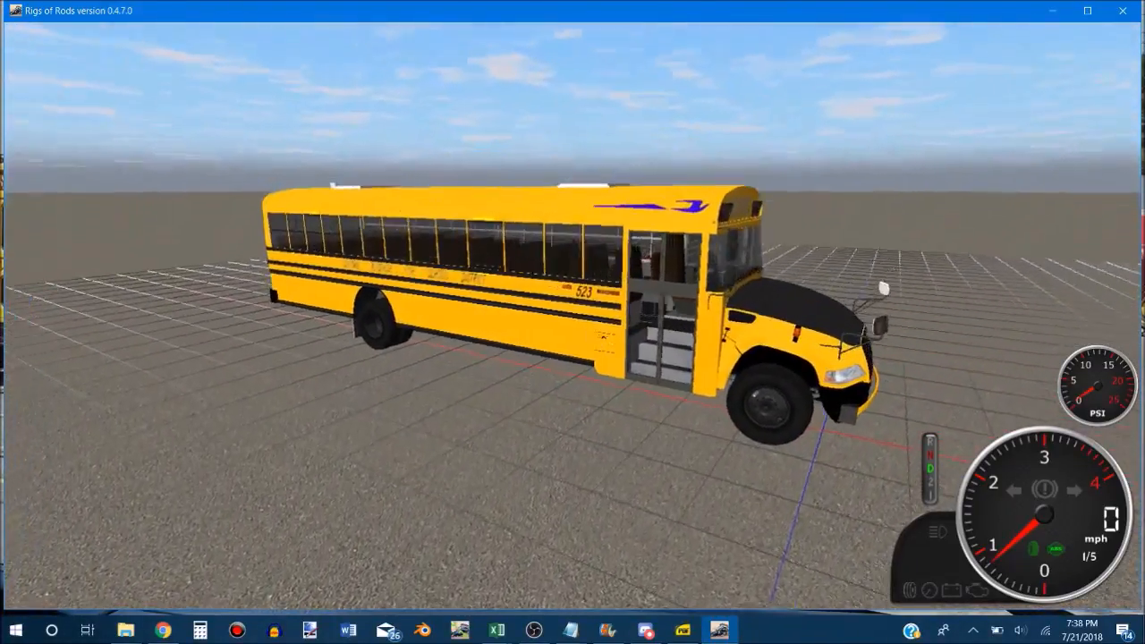
key(KP_4)
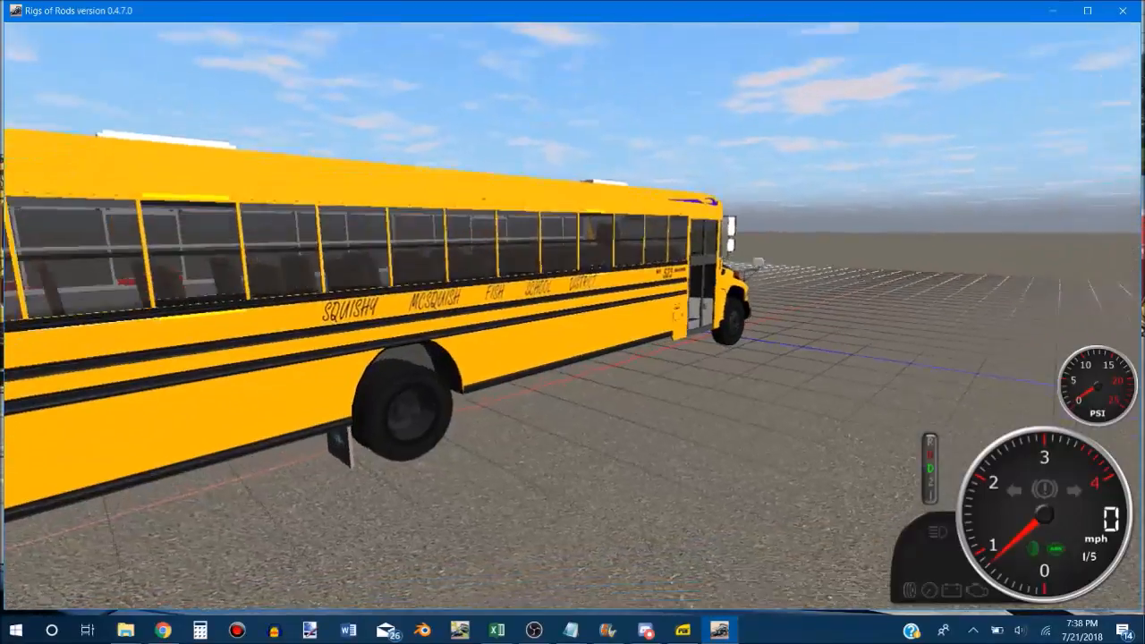
key(KP_4)
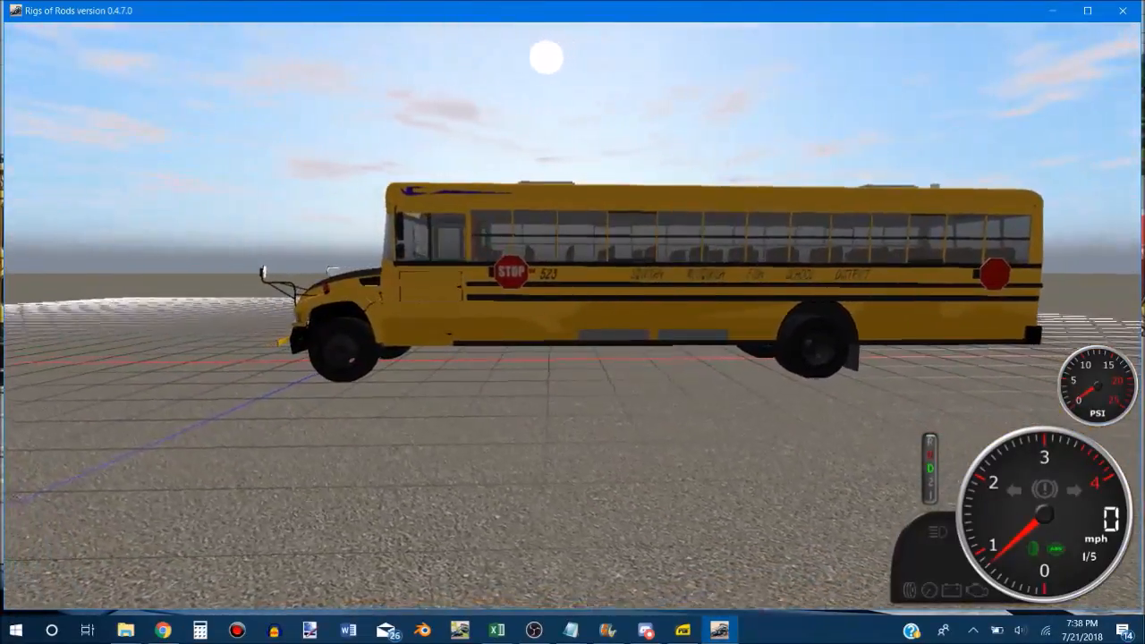
key(KP_4)
key(Escape)
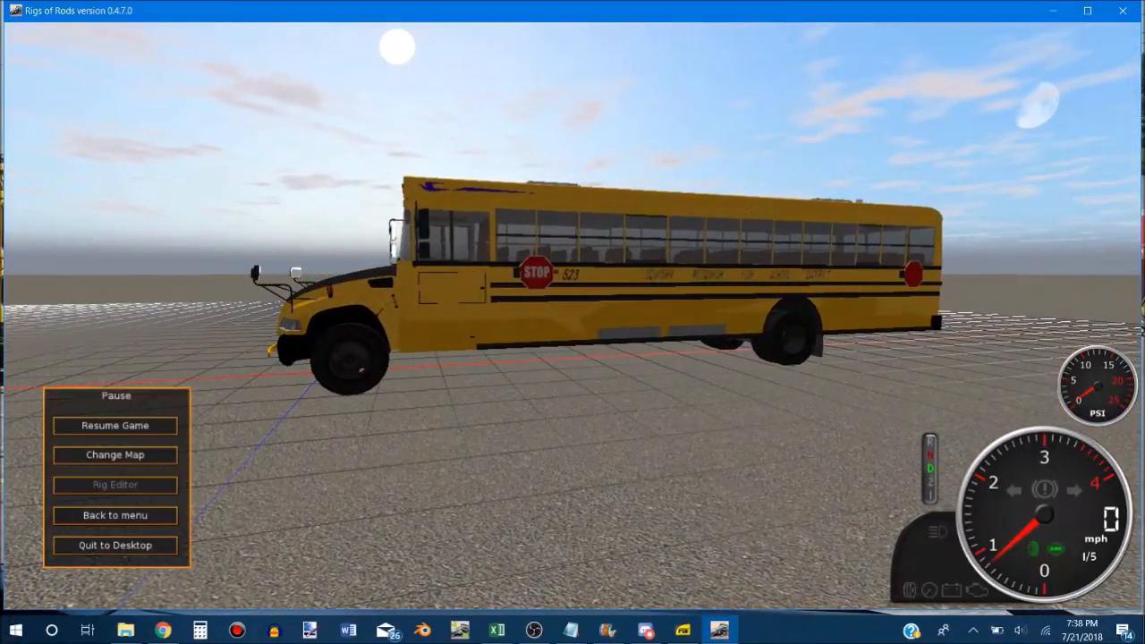
click(116, 546)
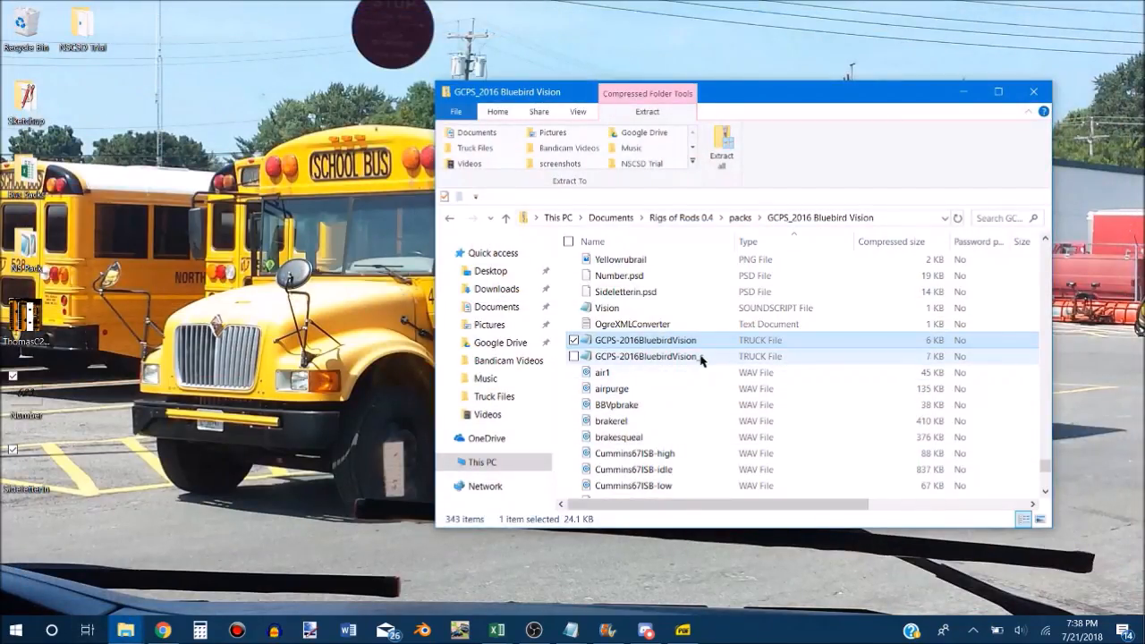
Open the GCPS-2016BluebirdVision truck file in Notepad and find its managedmaterials section.
double_click(677, 341)
scroll(386, 409, down, 20)
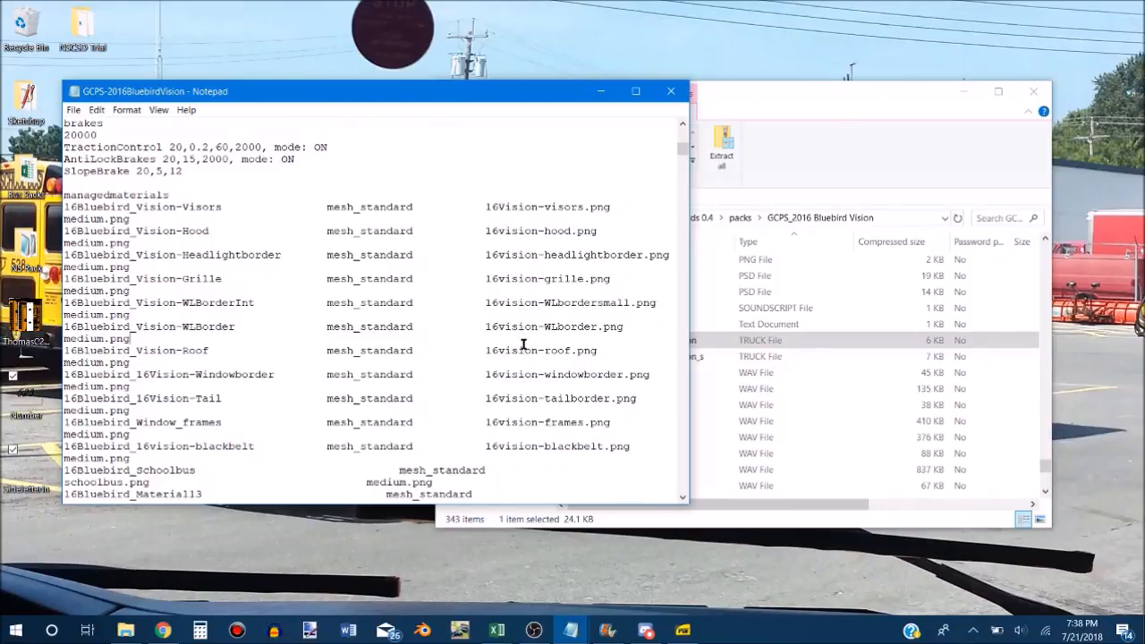
click(546, 411)
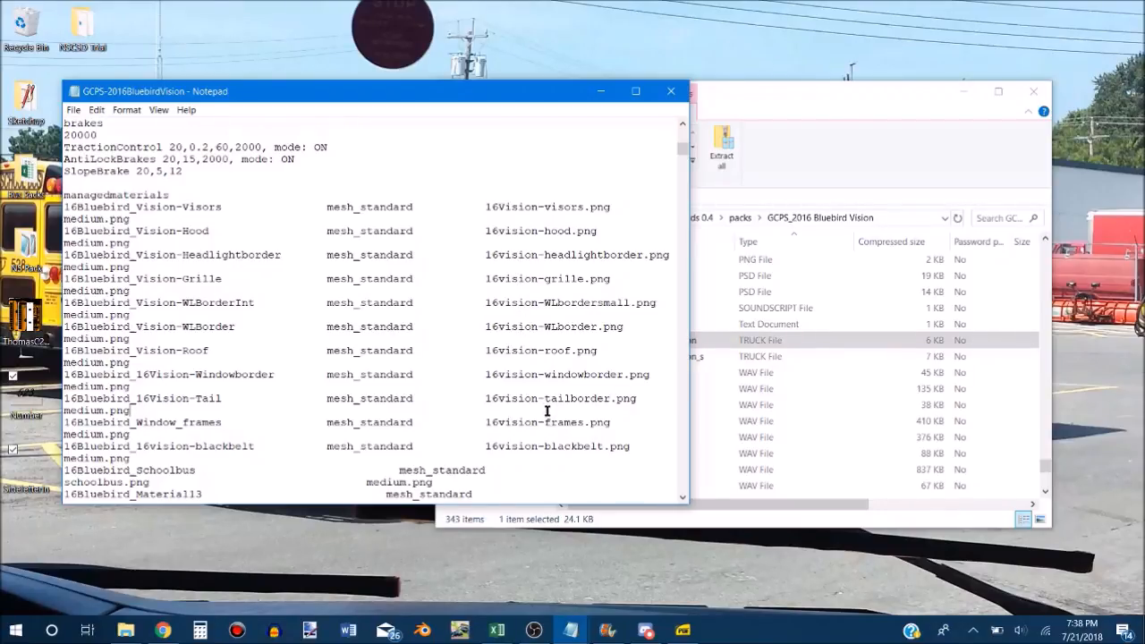